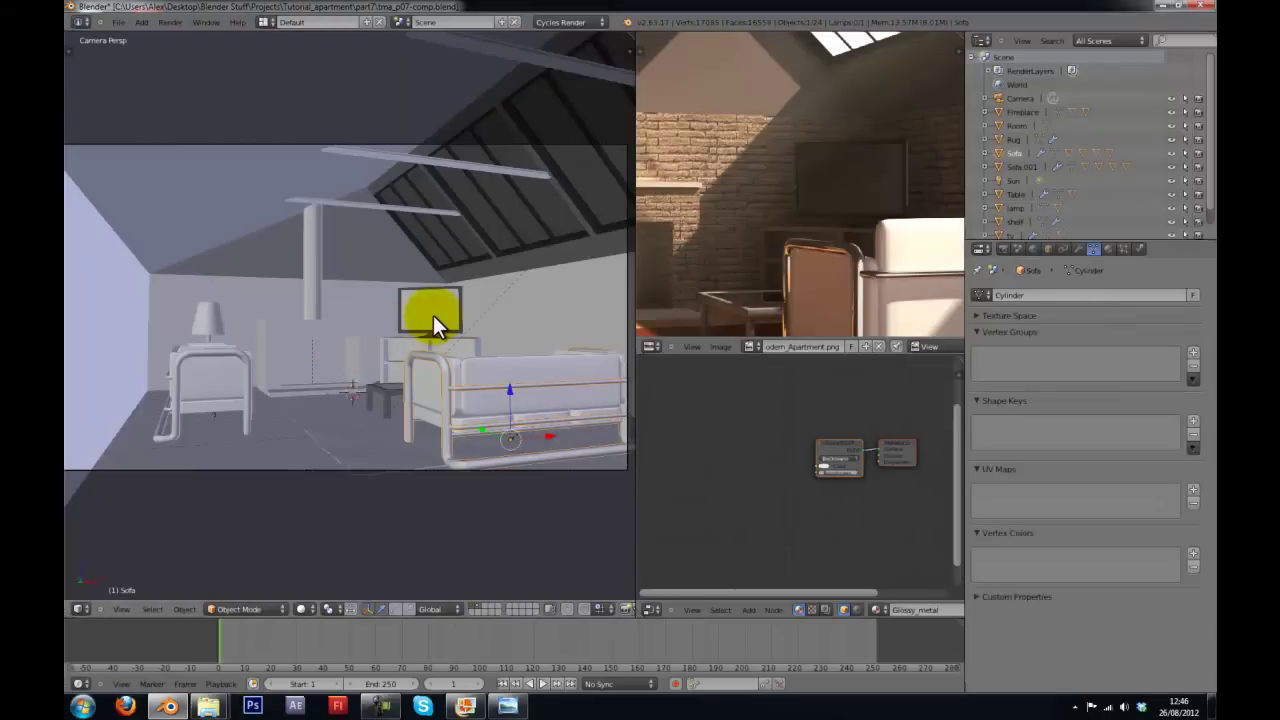
# - Start saving a copy of the project and create a new folder named part8 inside Tutorial_apartment
pyautogui.hotkey('ctrl', 'alt', 's')
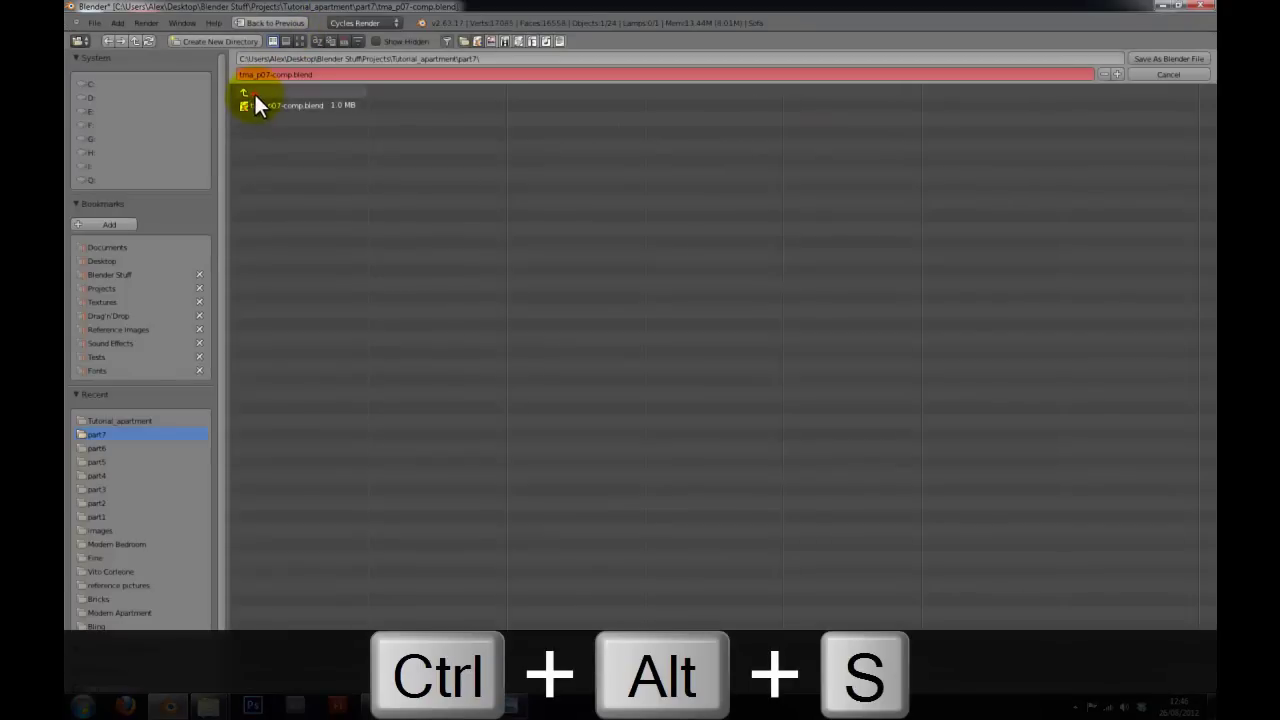
pyautogui.click(254, 92)
pyautogui.click(240, 41)
pyautogui.click(237, 47)
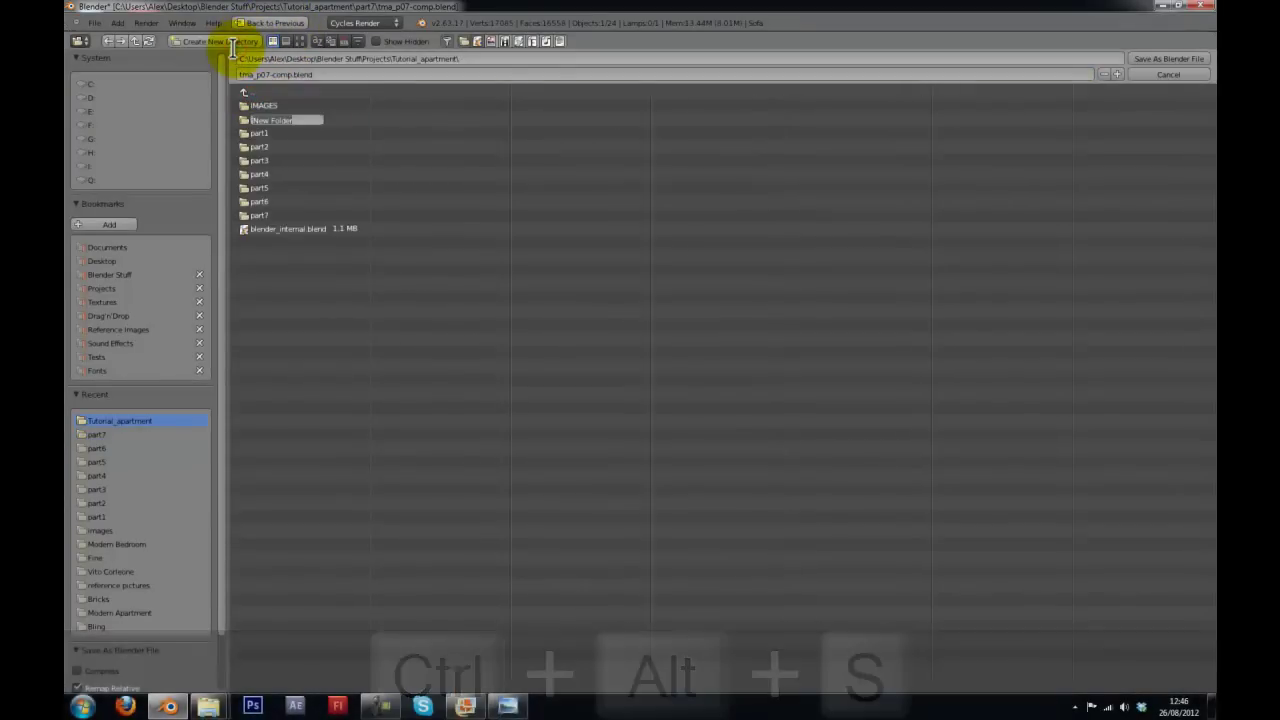
pyautogui.write('part8')
pyautogui.press('Return')
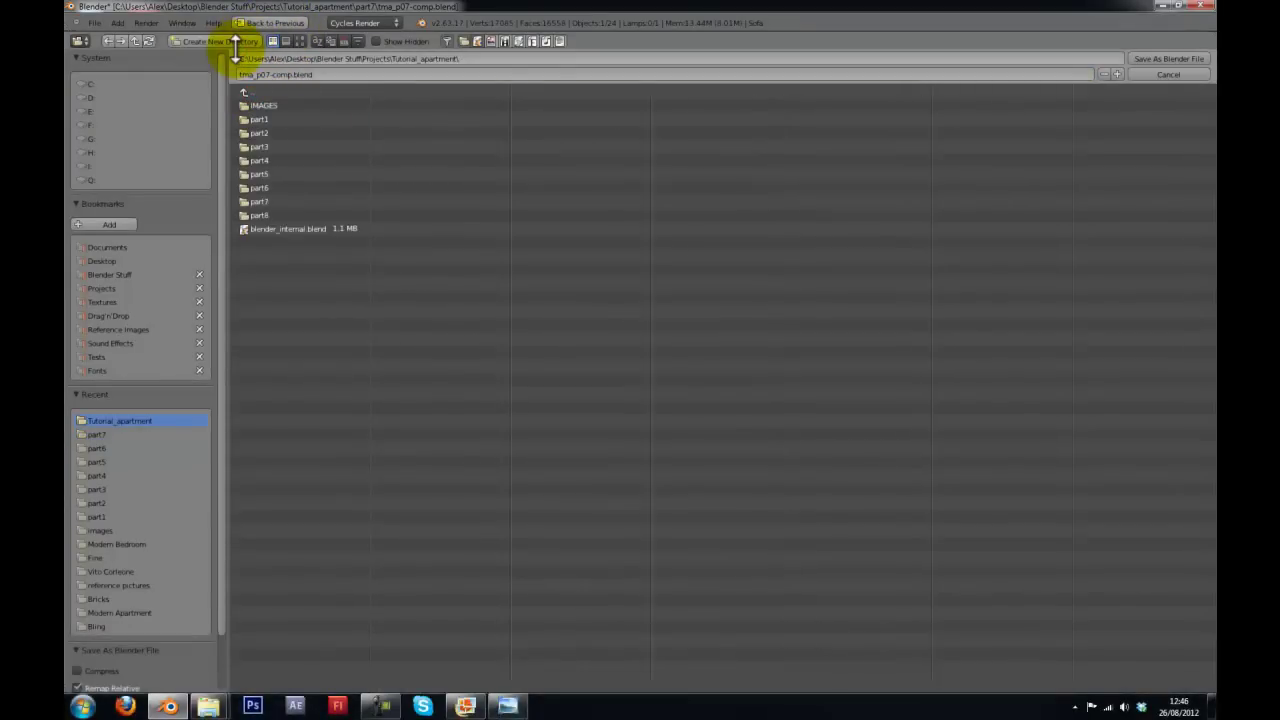
# - Save the project as tma_p08-comp.blend in the part8 folder
pyautogui.click(290, 214)
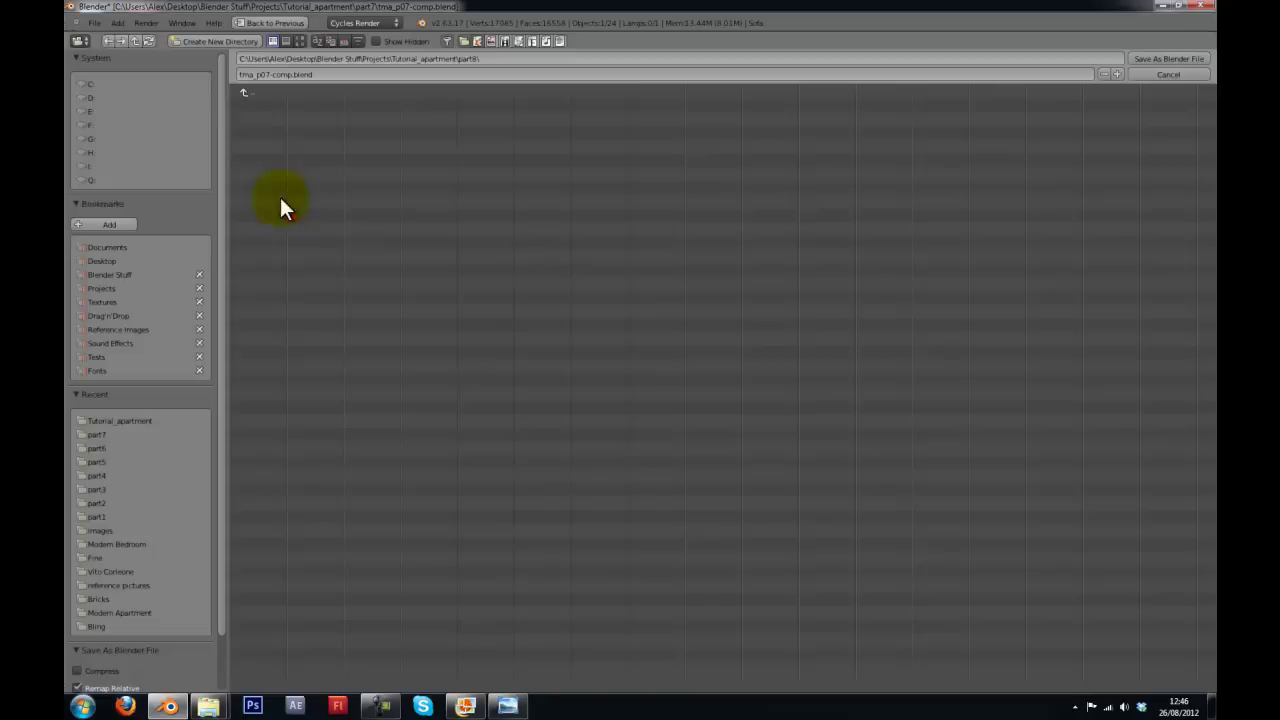
pyautogui.click(277, 75)
pyautogui.write('8')
pyautogui.press('Return')
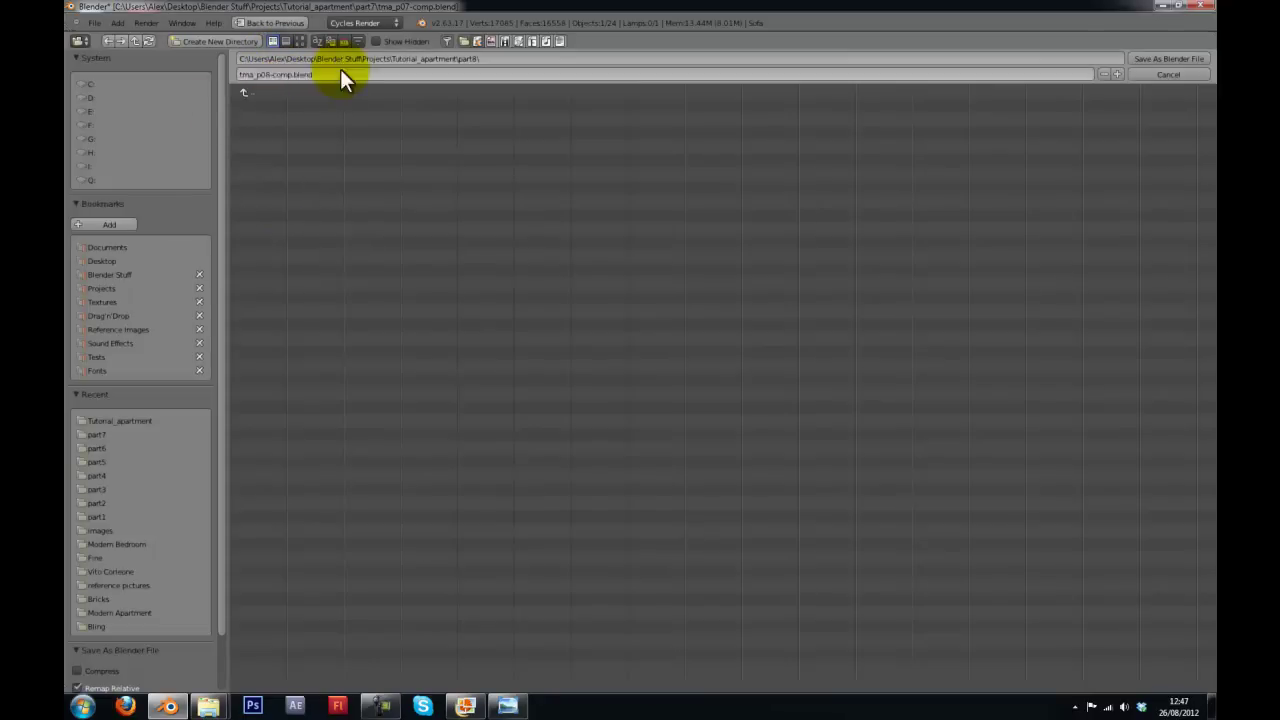
pyautogui.click(1179, 60)
# - Open the tma_p08-comp.blend file from the part8 folder
pyautogui.hotkey('ctrl', 'o')
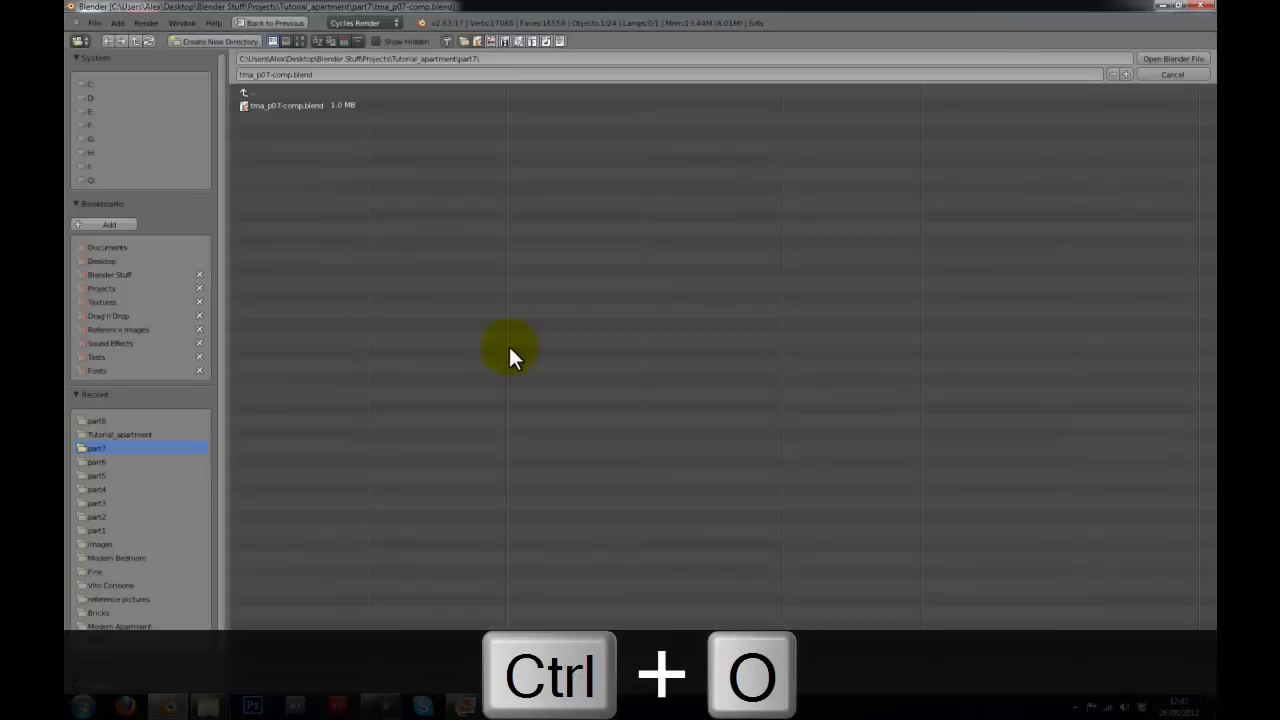
pyautogui.click(259, 95)
pyautogui.click(249, 216)
pyautogui.click(277, 105)
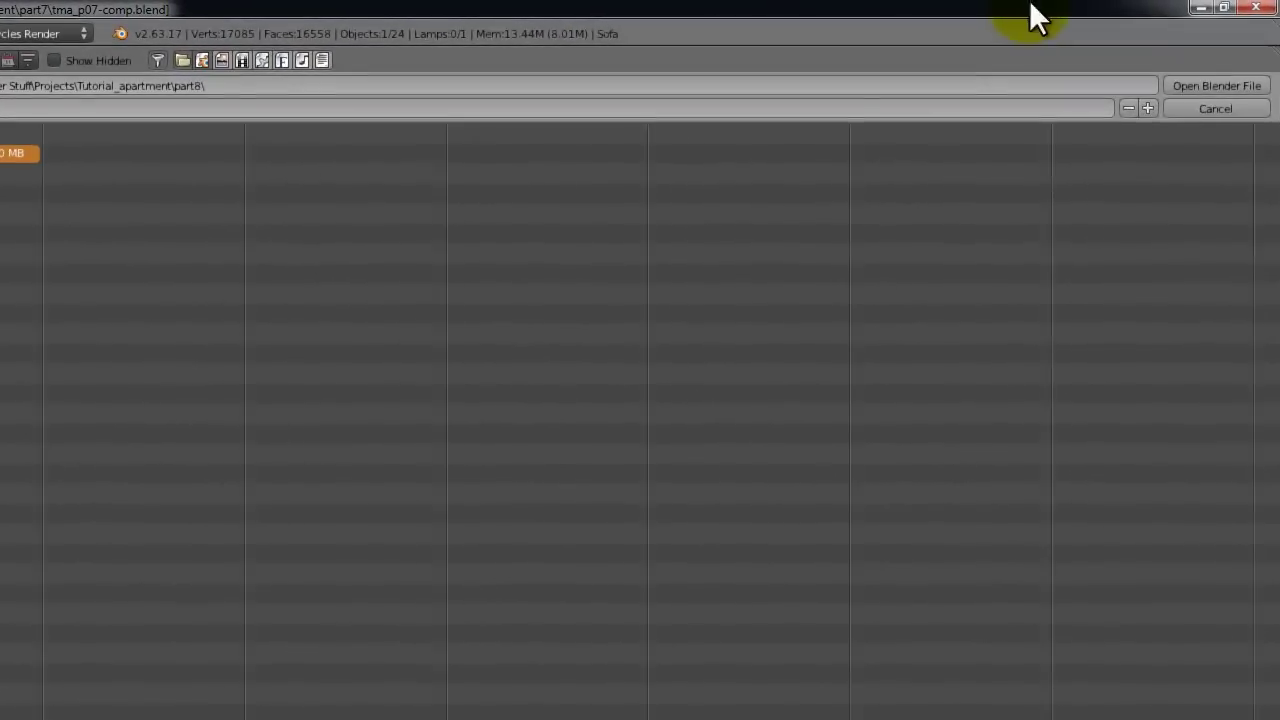
pyautogui.click(1200, 80)
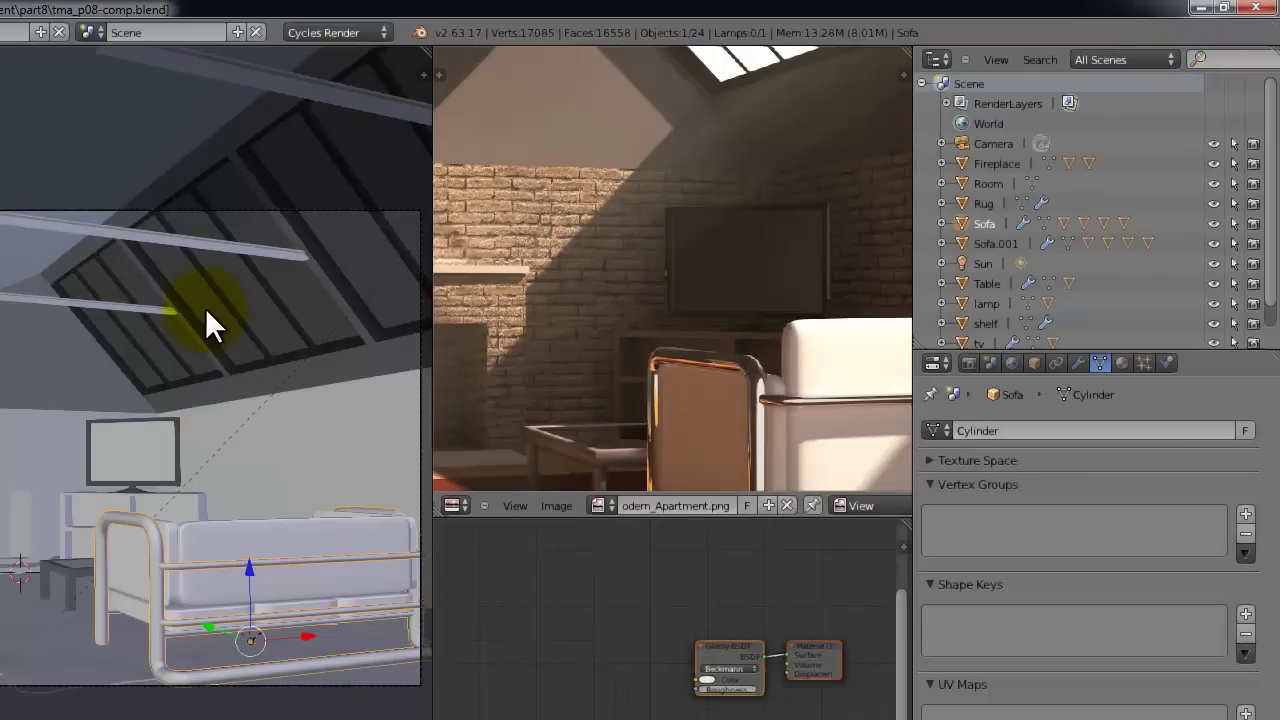
# - Show the scene's sampling settings and edit the number of render samples
pyautogui.click(967, 365)
pyautogui.scroll(-3, 1168, 676)
pyautogui.scroll(3, 1204, 710)
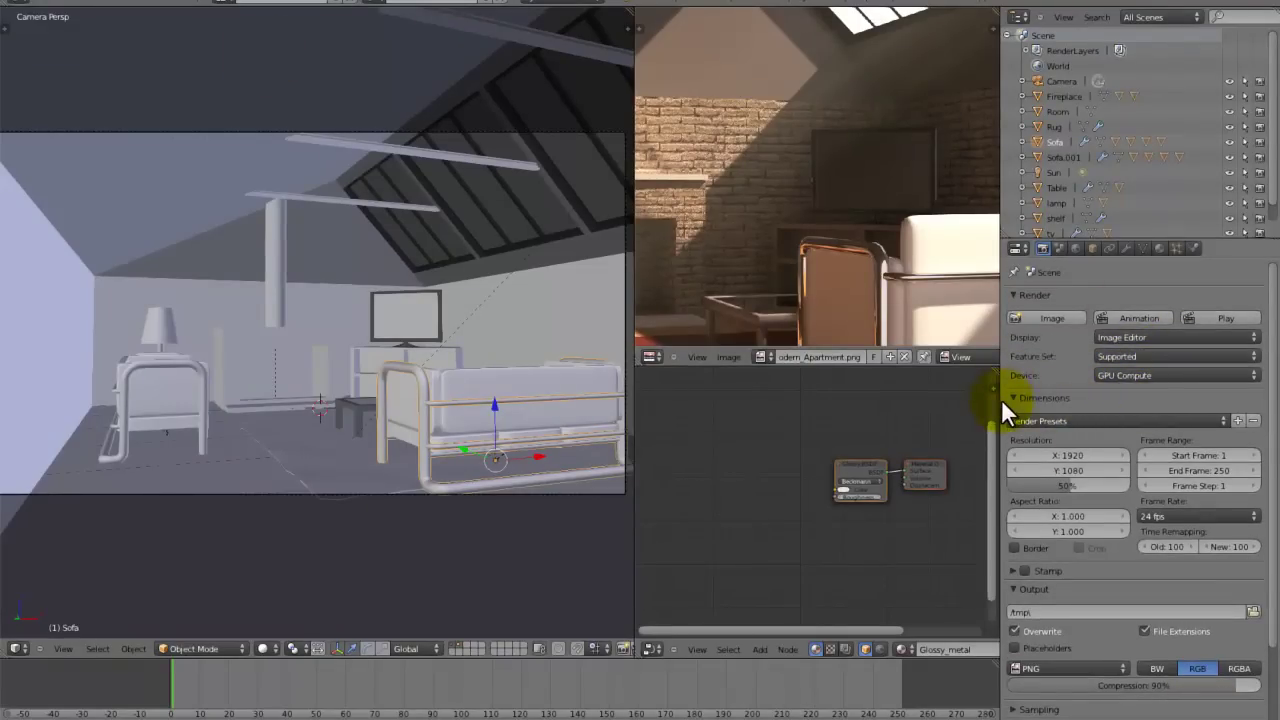
pyautogui.scroll(-2, 1085, 545)
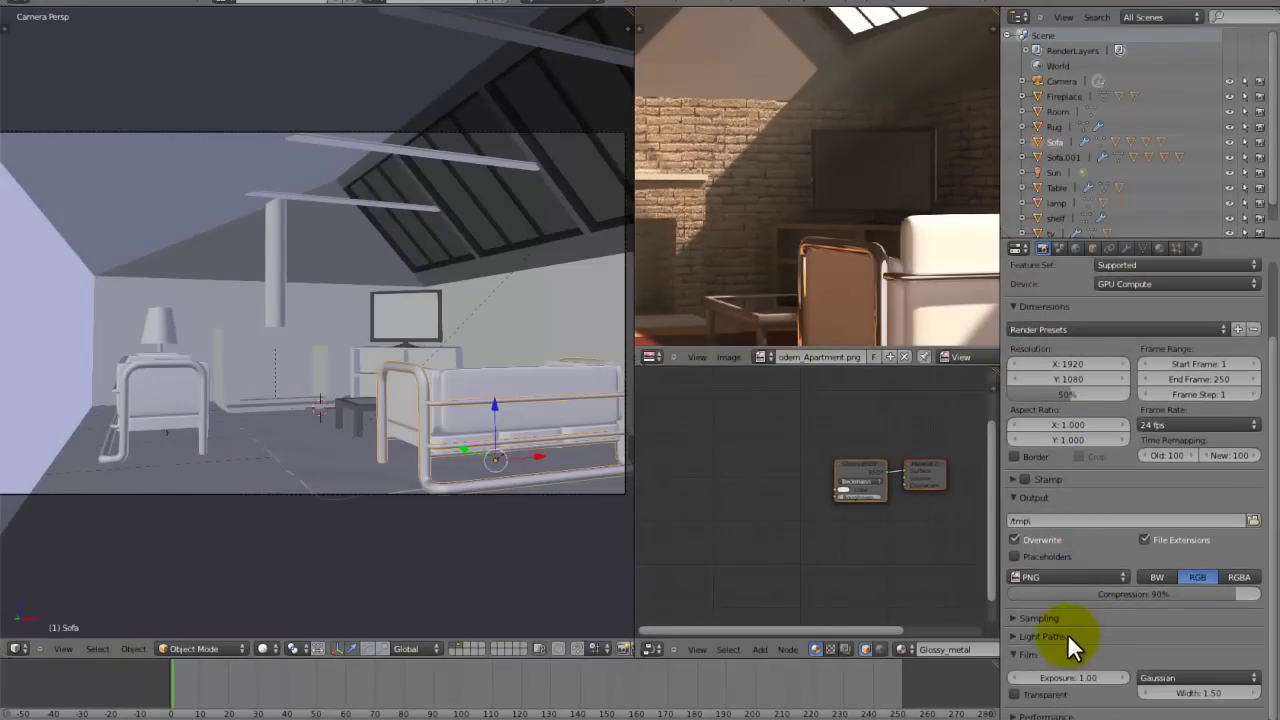
pyautogui.scroll(-1, 1060, 636)
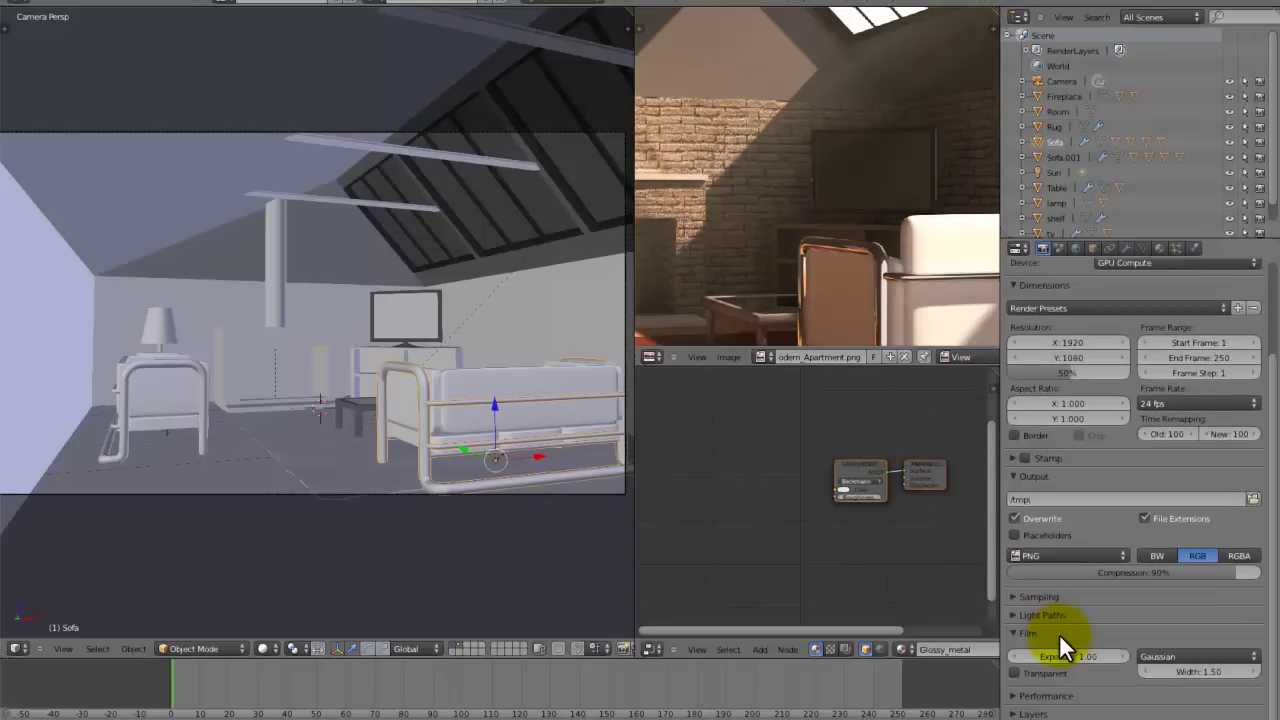
pyautogui.click(1045, 598)
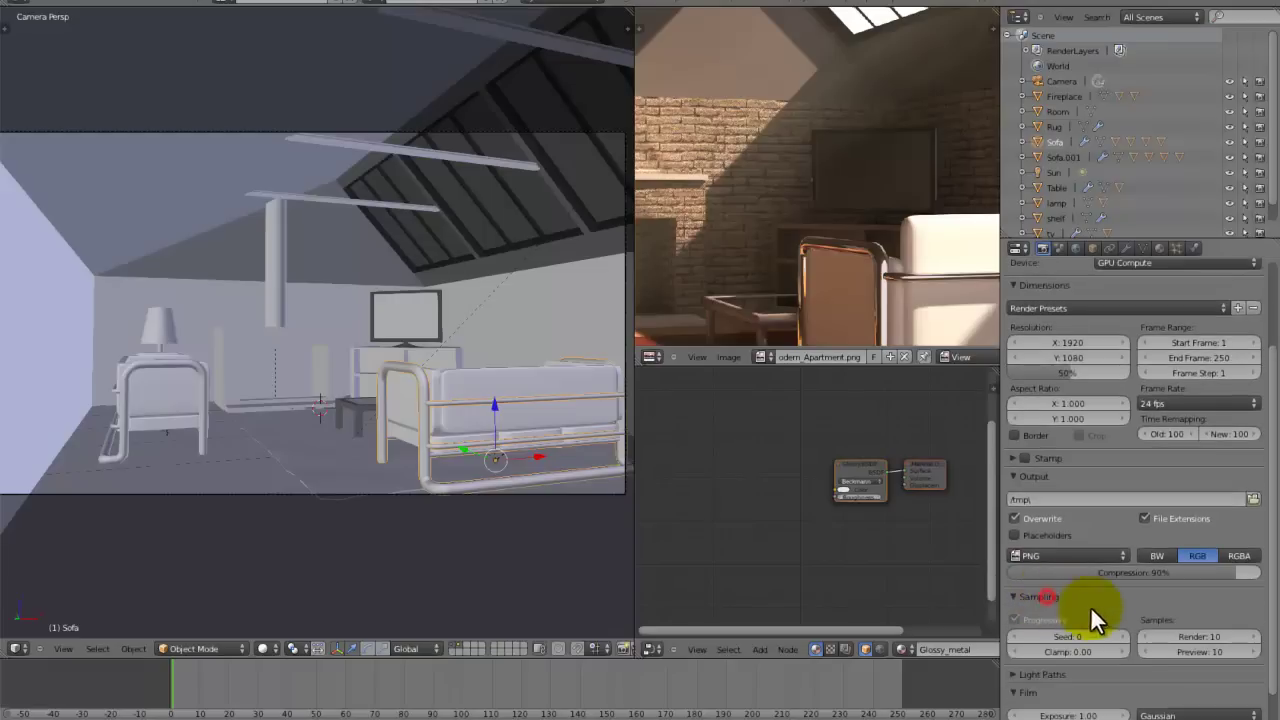
pyautogui.click(1203, 637)
# - Save the file, then render the camera view of the room and show the result full screen
pyautogui.hotkey('ctrl', 's')
pyautogui.press('F9')
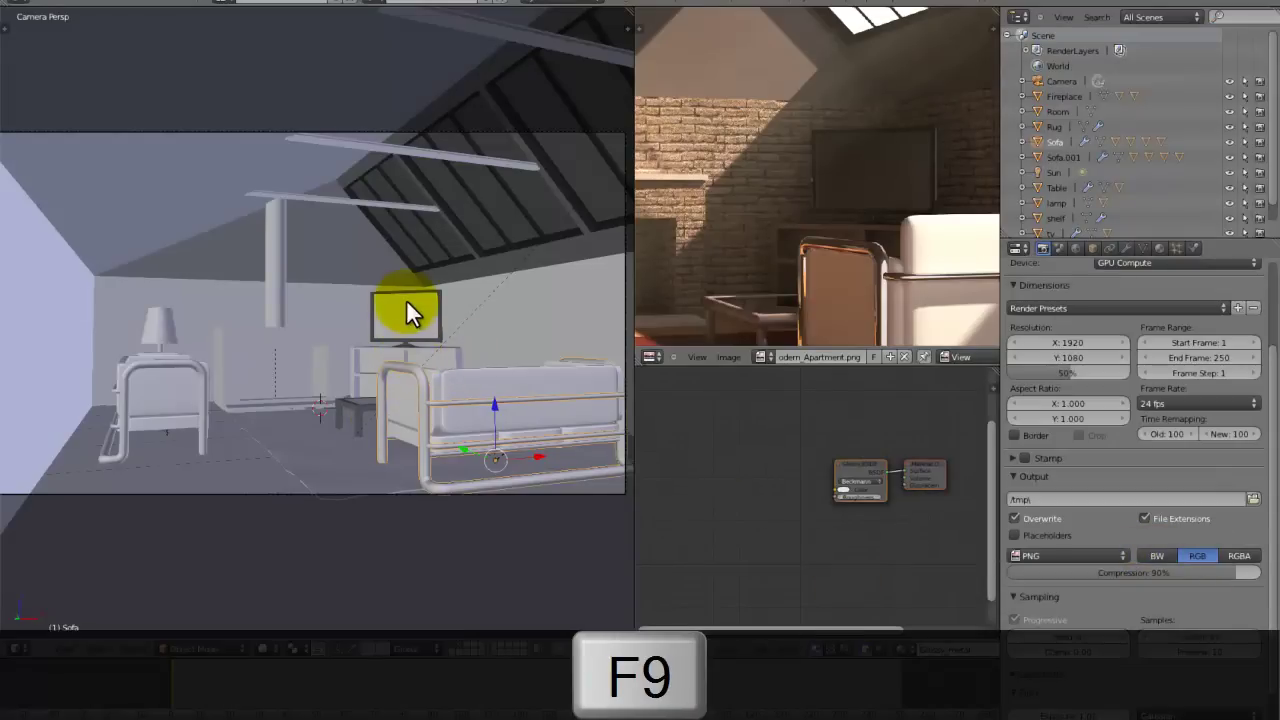
pyautogui.hotkey('shift', 'space')
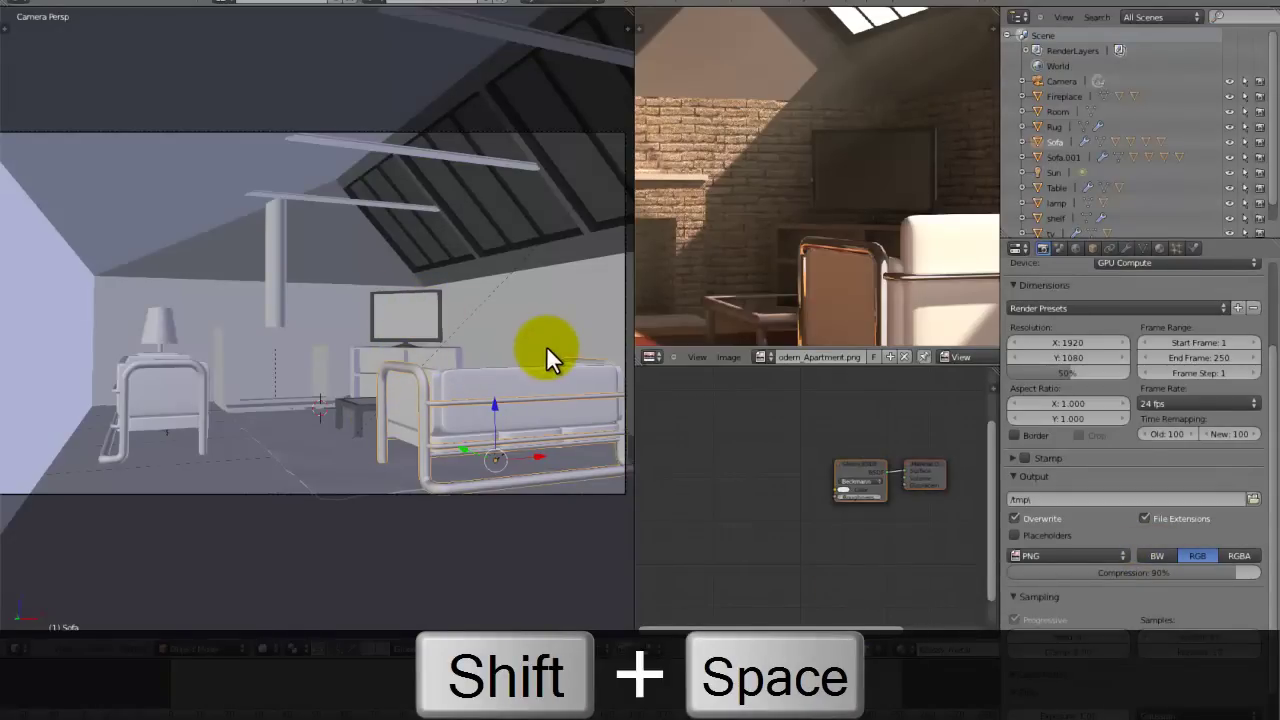
pyautogui.press('F9')
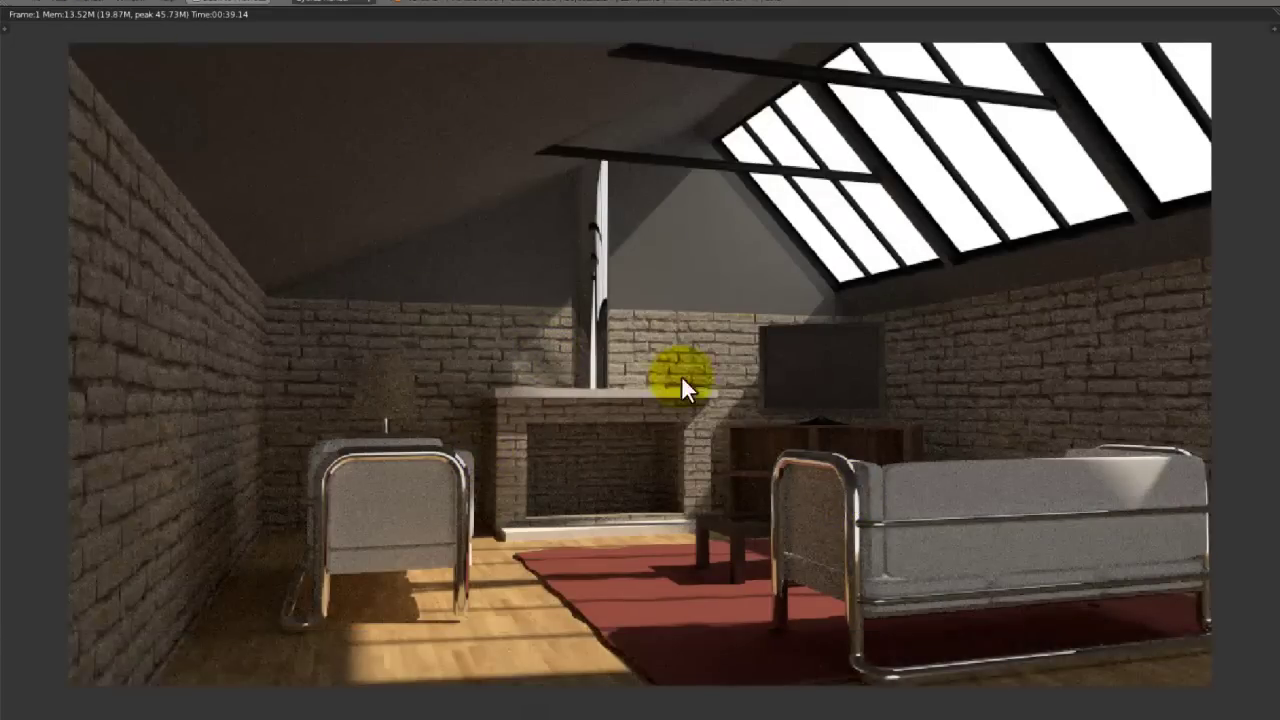
# - Examine the rendered living room, checking the sofas, fireplace, brick walls and roof windows closely
pyautogui.scroll(-1, 905, 476)
pyautogui.scroll(1, 906, 477)
pyautogui.scroll(1, 910, 481)
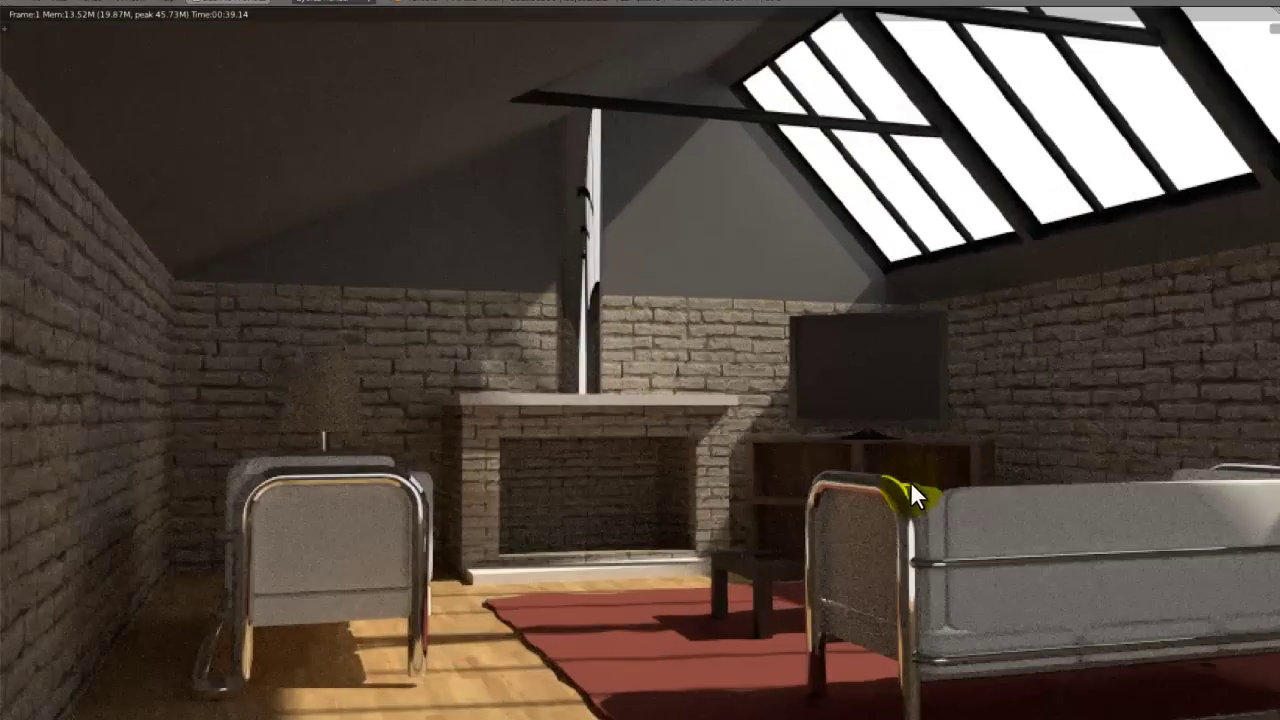
pyautogui.scroll(-1, 912, 492)
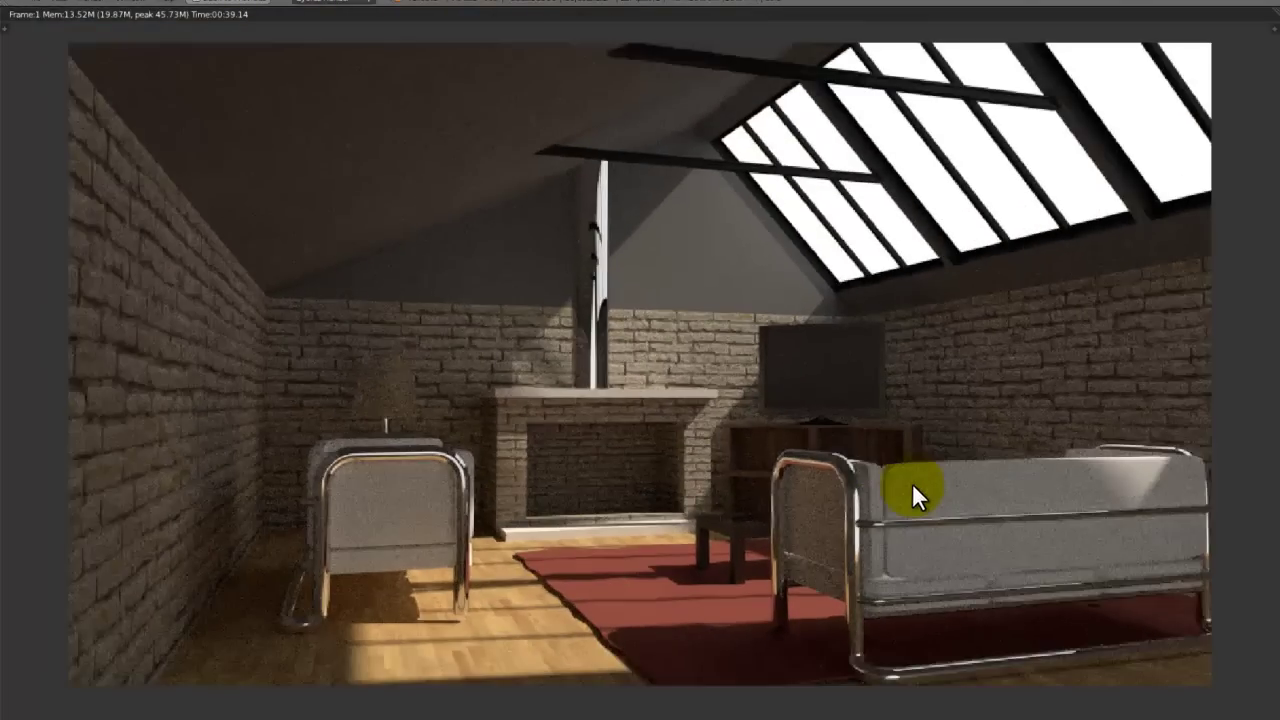
pyautogui.scroll(1, 912, 483)
pyautogui.scroll(-1, 912, 483)
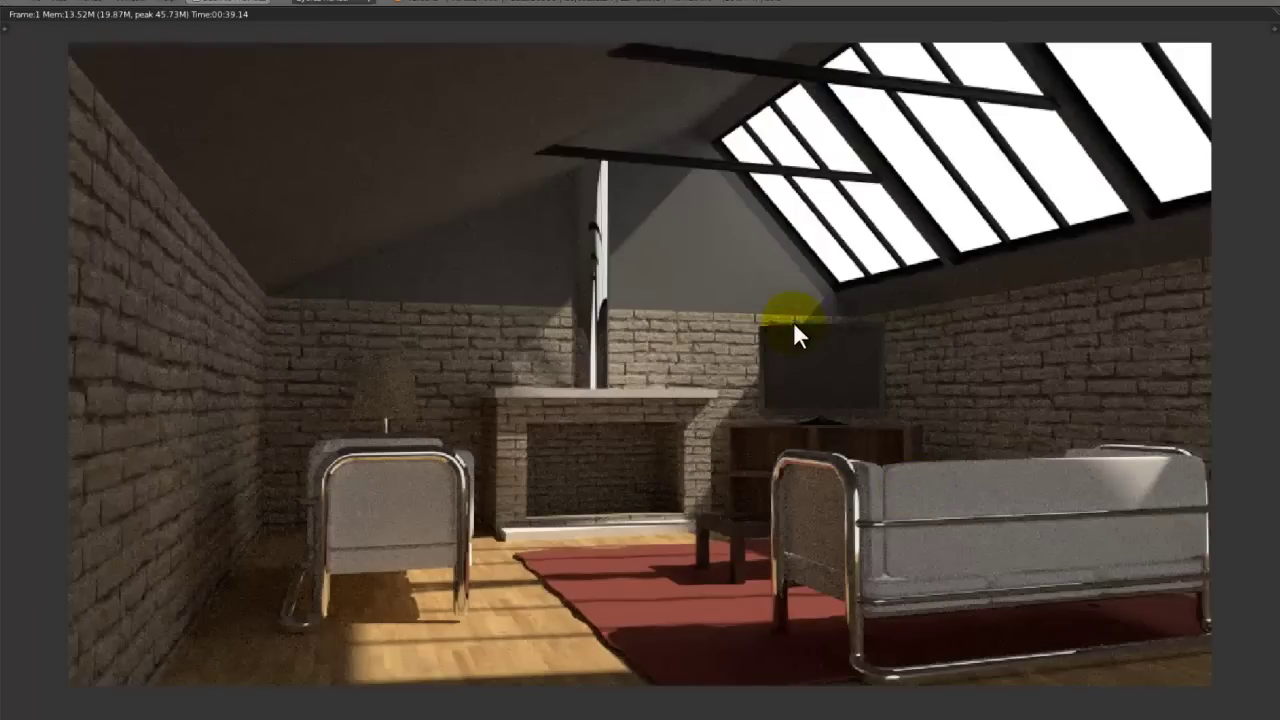
pyautogui.scroll(-1, 850, 380)
pyautogui.scroll(1, 843, 371)
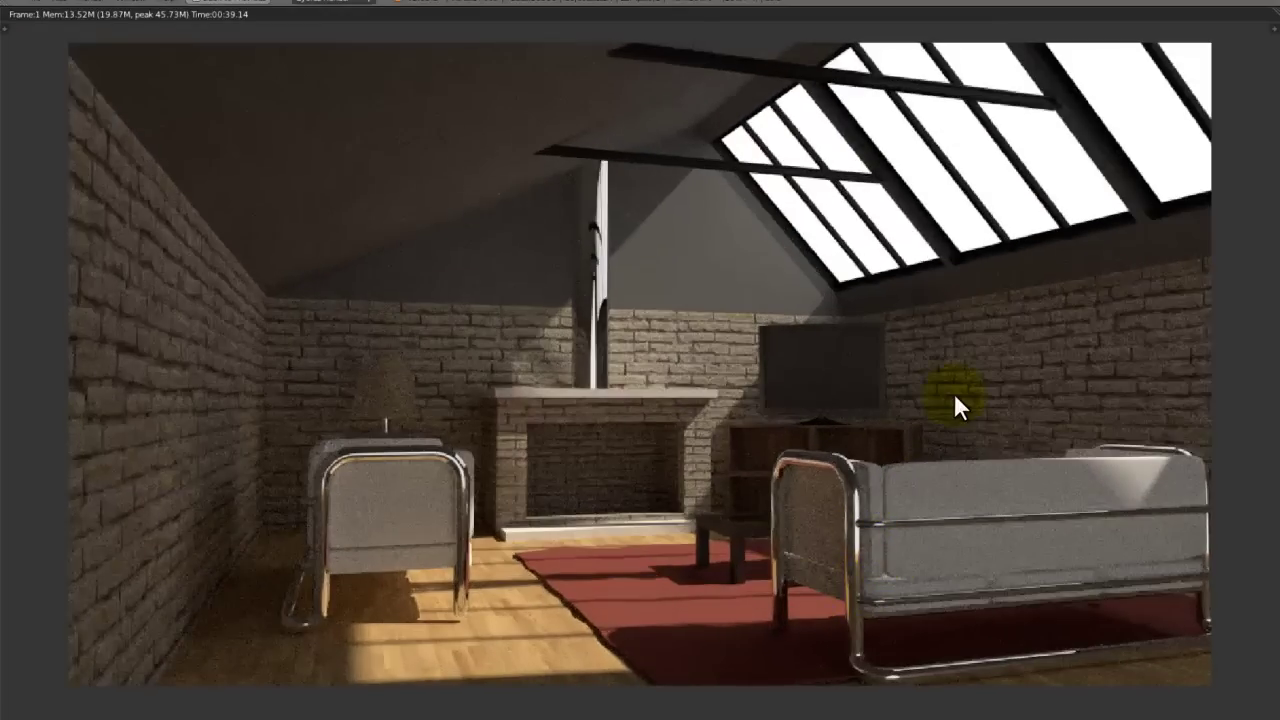
# - Switch to the compositing layout, enable Use Nodes and Backdrop, and maximize the node editor
pyautogui.hotkey('ctrl', 'Left')
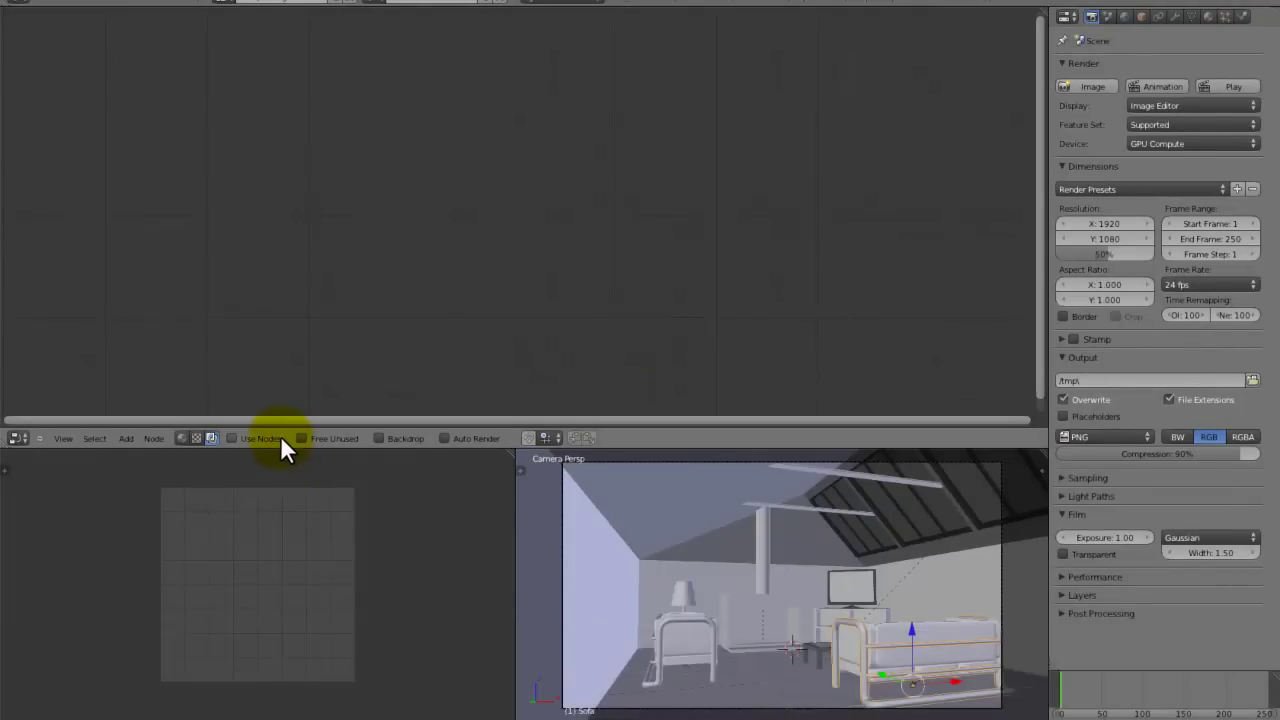
pyautogui.click(262, 438)
pyautogui.click(394, 438)
pyautogui.hotkey('shift', 'space')
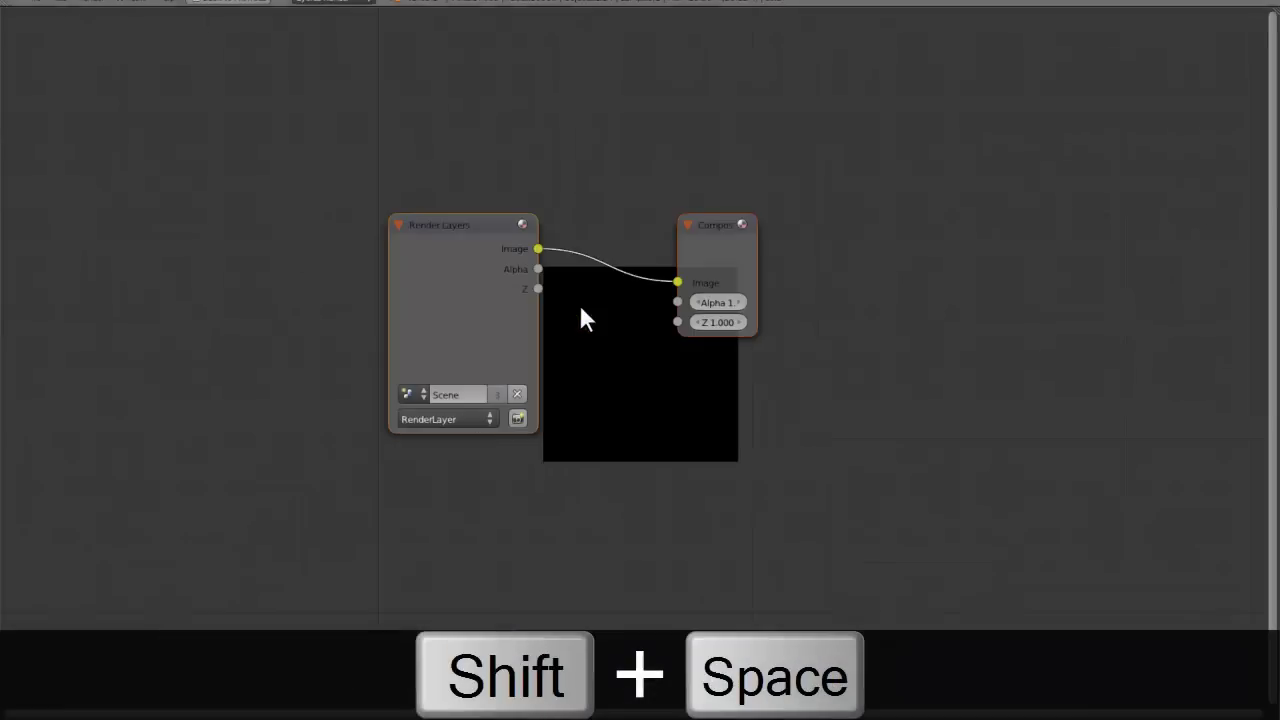
# - Spread the Render Layers and Composite nodes apart and add a Viewer node below Composite, fed by the Render Layers image output
pyautogui.moveTo(700, 240); pyautogui.dragTo(959, 201)
pyautogui.moveTo(455, 285); pyautogui.dragTo(256, 292)
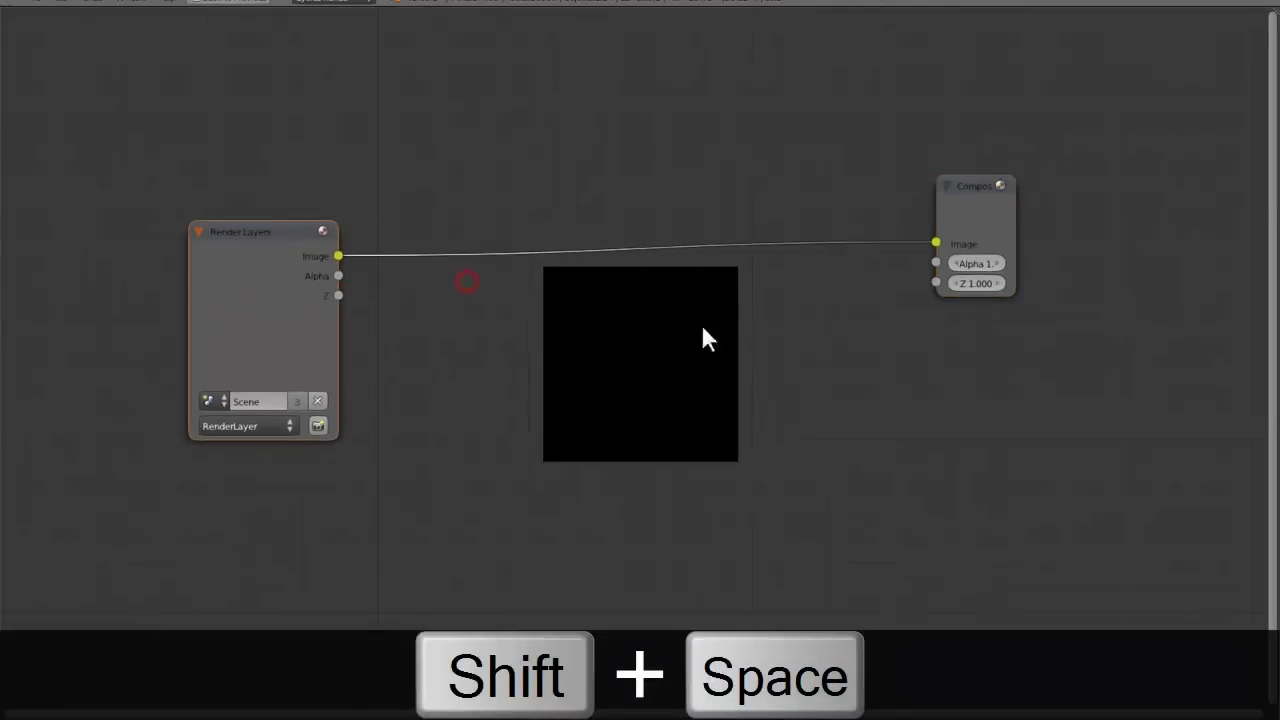
pyautogui.hotkey('shift', 'a')
pyautogui.moveTo(821, 367)
pyautogui.click(858, 380)
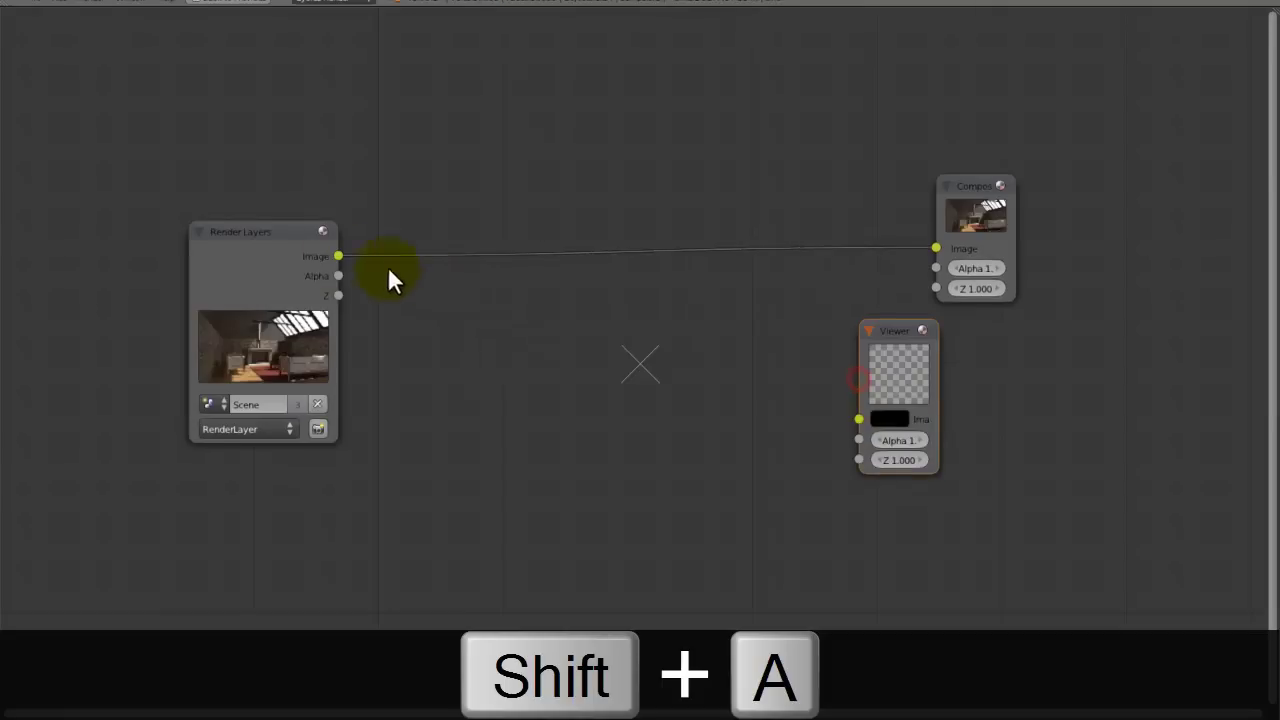
pyautogui.moveTo(340, 256); pyautogui.dragTo(860, 417)
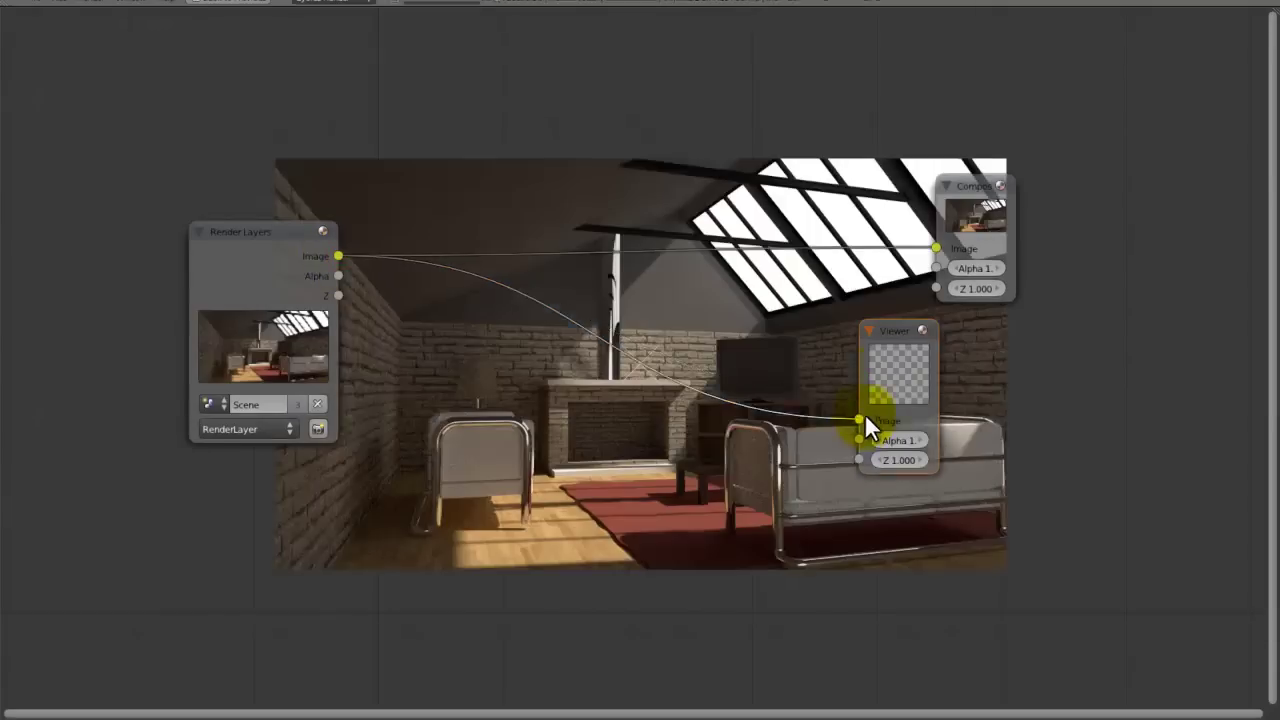
pyautogui.moveTo(890, 362); pyautogui.dragTo(951, 355)
# - Enlarge the backdrop image to fill the node editor and save the file
pyautogui.hotkey('alt', 'v')
pyautogui.hotkey('alt', 'v')
pyautogui.hotkey('alt', 'v')
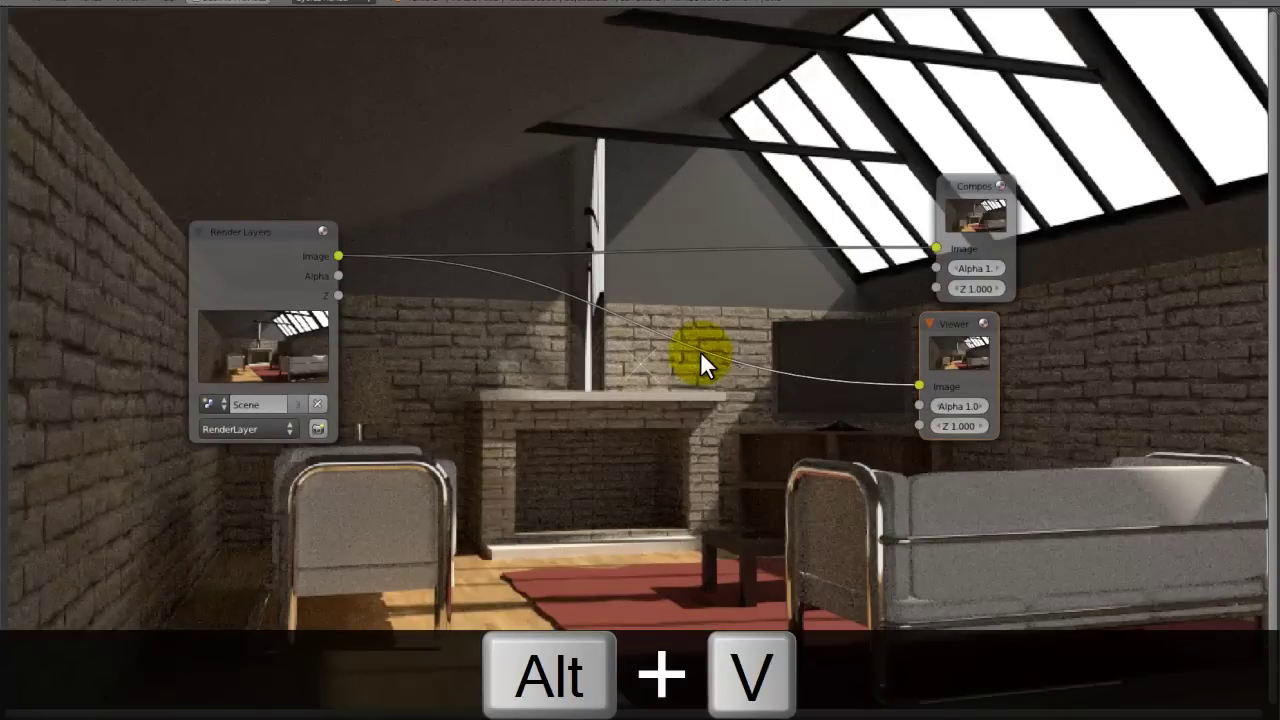
pyautogui.hotkey('ctrl', 's')
# - Move the Render Layers node farther away from the Viewer node to make room for new nodes
pyautogui.click(700, 357)
pyautogui.moveTo(654, 306); pyautogui.dragTo(809, 306, button='middle')
pyautogui.click(435, 285)
pyautogui.moveTo(432, 277); pyautogui.dragTo(291, 282)
pyautogui.moveTo(437, 256); pyautogui.dragTo(254, 251, button='middle')
pyautogui.scroll(3, 493, 235)
pyautogui.hotkey('shift', 'a')
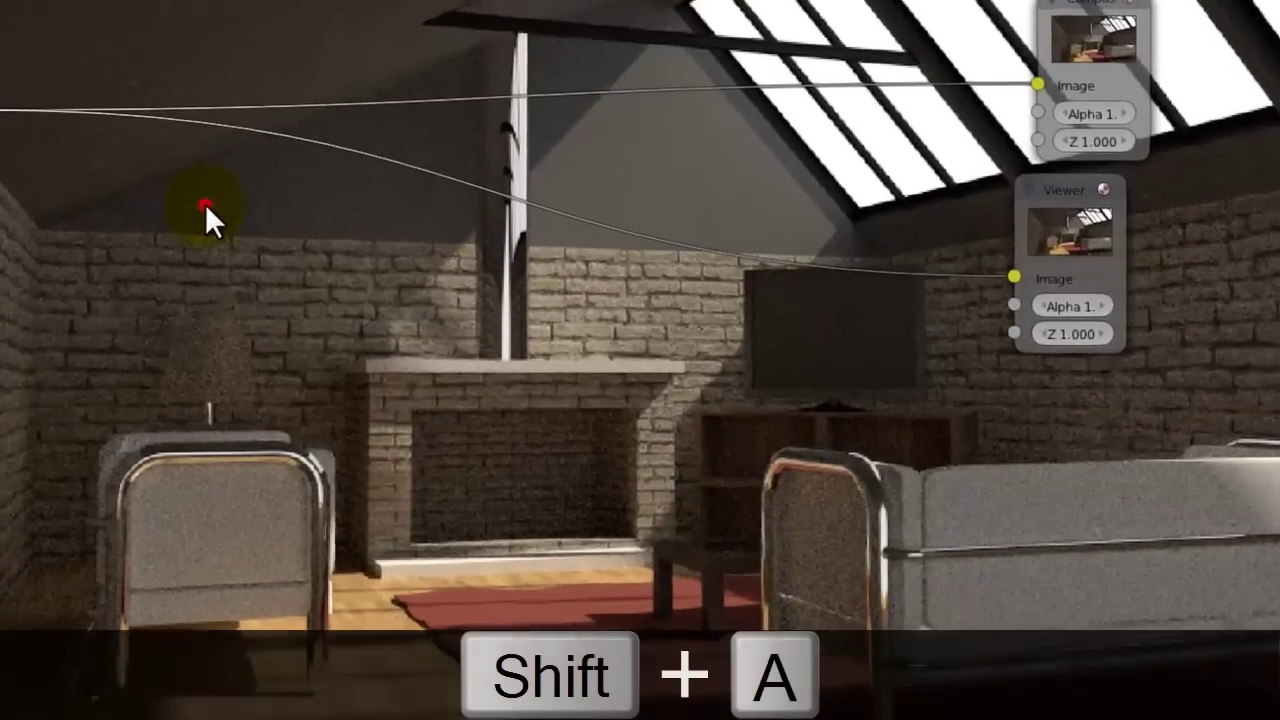
pyautogui.moveTo(176, 222)
pyautogui.click(251, 235)
pyautogui.click(311, 188)
pyautogui.press('x')
# - Add an RGB Curves node on the link between the Render Layers and Viewer nodes
pyautogui.hotkey('shift', 'a')
pyautogui.moveTo(231, 236)
pyautogui.click(280, 240)
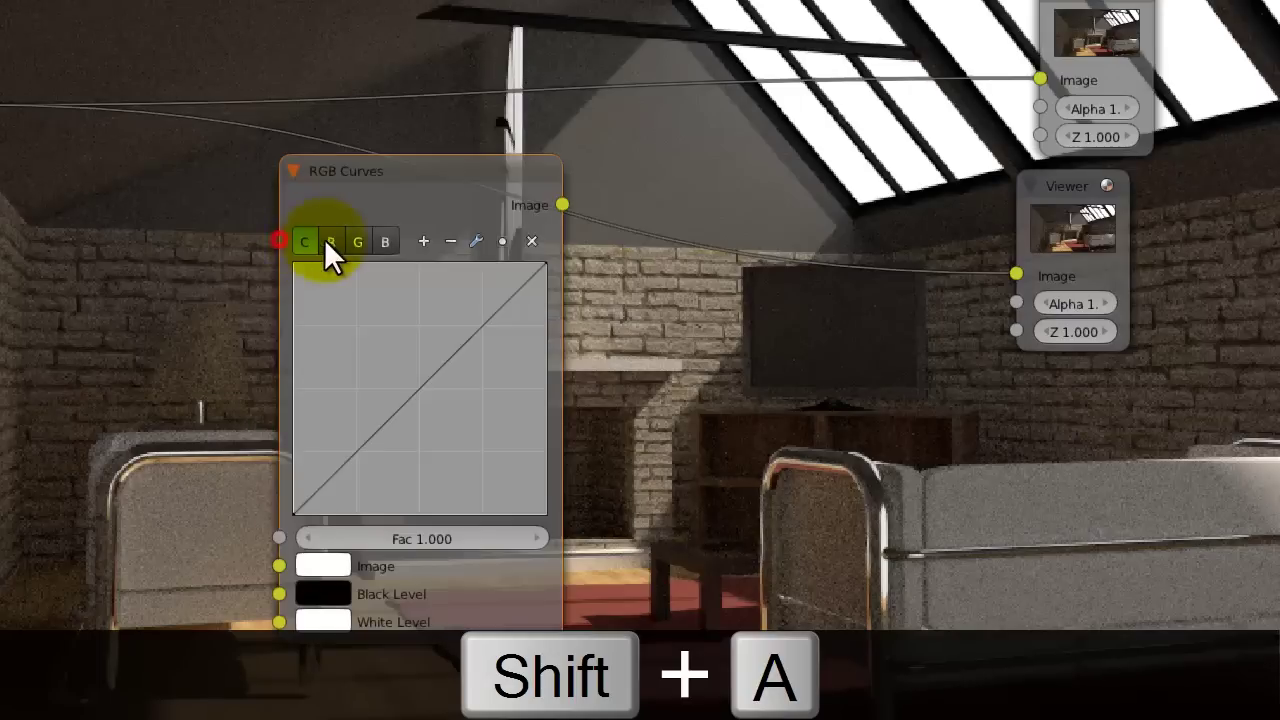
pyautogui.moveTo(383, 186); pyautogui.dragTo(306, 188)
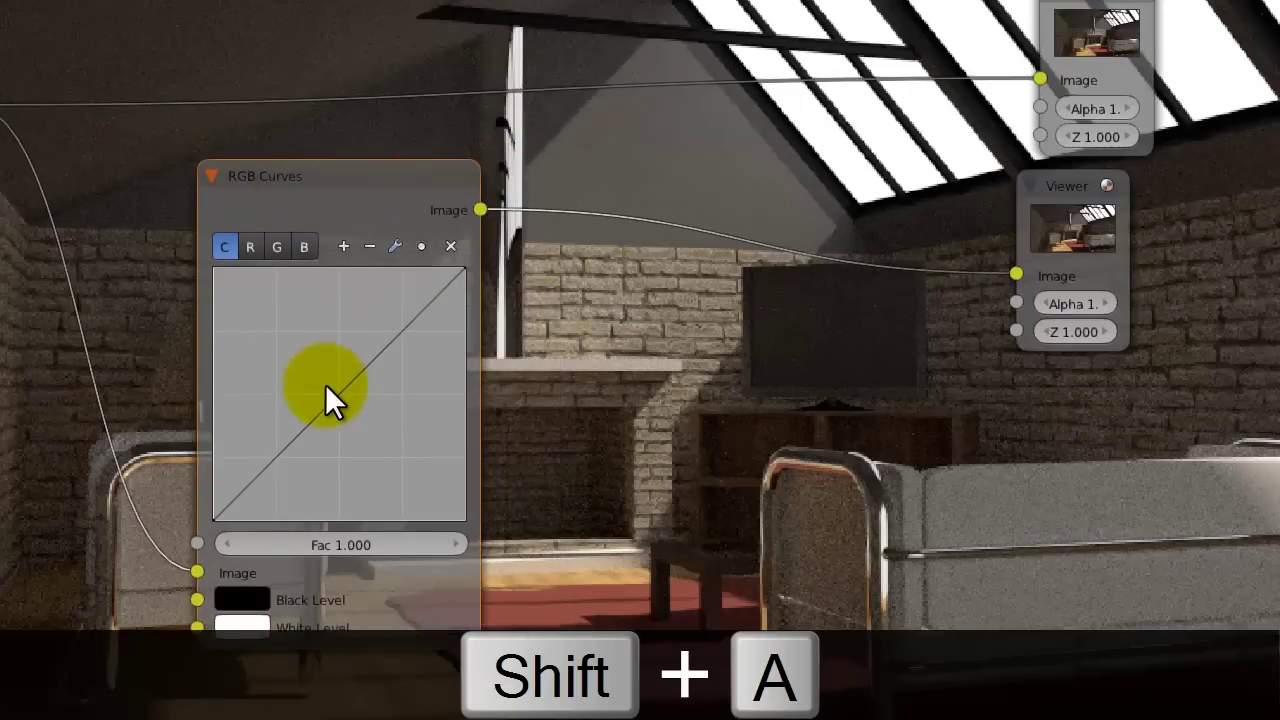
# - Shape the combined curve into an S by lowering a shadow point and raising a highlight point
pyautogui.moveTo(320, 398); pyautogui.dragTo(336, 420)
pyautogui.moveTo(384, 365); pyautogui.dragTo(391, 333)
pyautogui.moveTo(334, 418); pyautogui.dragTo(292, 447)
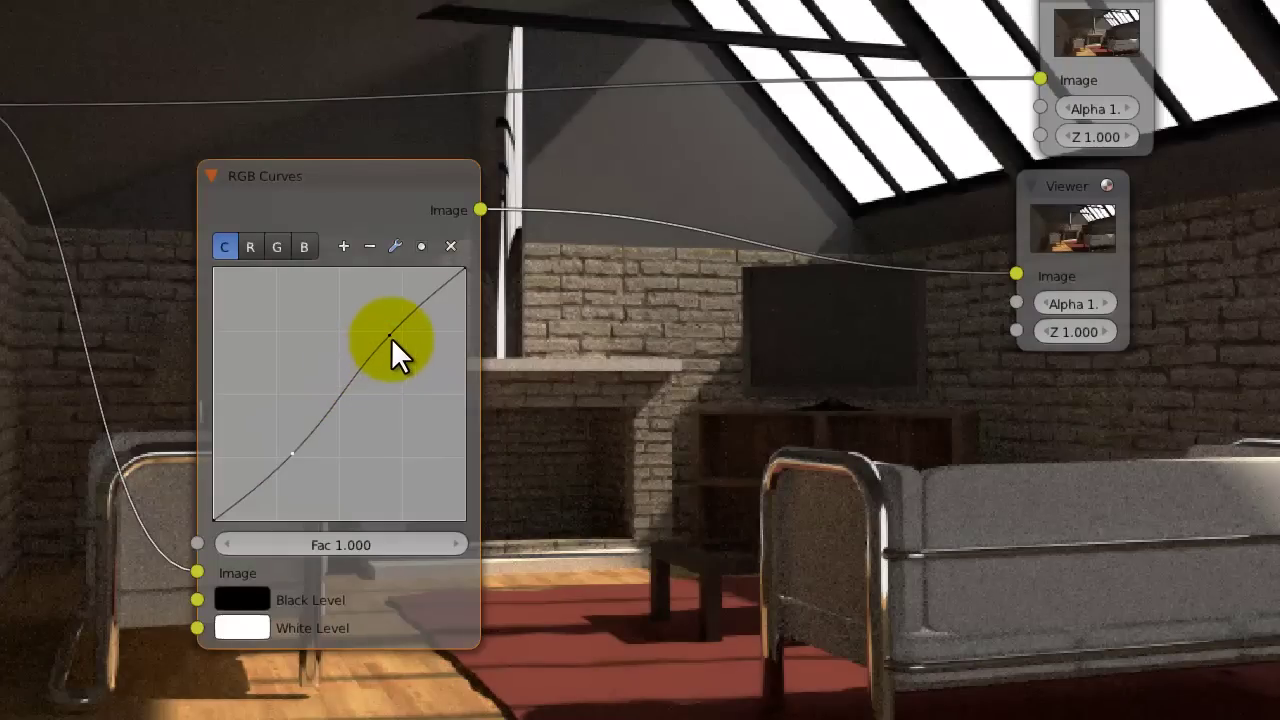
pyautogui.moveTo(391, 335); pyautogui.dragTo(404, 311)
# - Refine the combined S-curve, trying a stronger contrast before moving the shadow point back toward the dark end
pyautogui.moveTo(899, 294); pyautogui.dragTo(846, 69, button='middle')
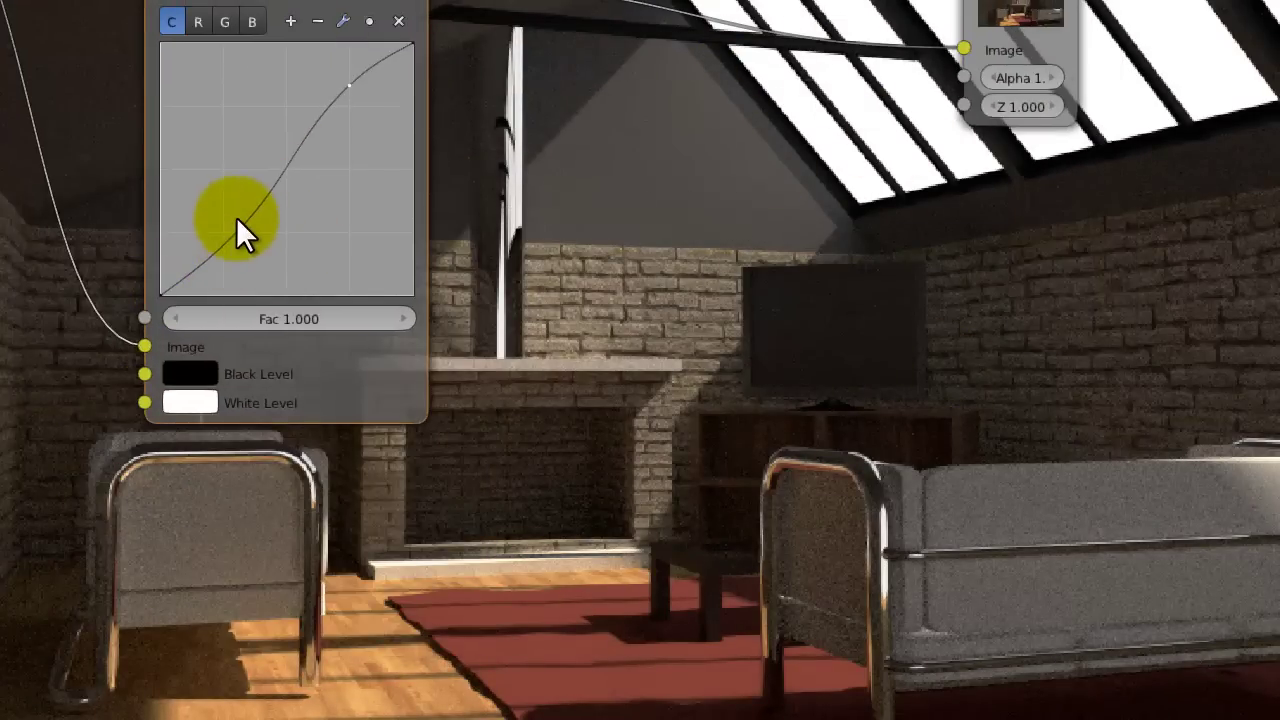
pyautogui.moveTo(237, 229); pyautogui.dragTo(265, 236)
pyautogui.moveTo(351, 86)
pyautogui.mouseDown()
pyautogui.moveTo(306, 83)
pyautogui.moveTo(368, 75)
pyautogui.mouseUp()
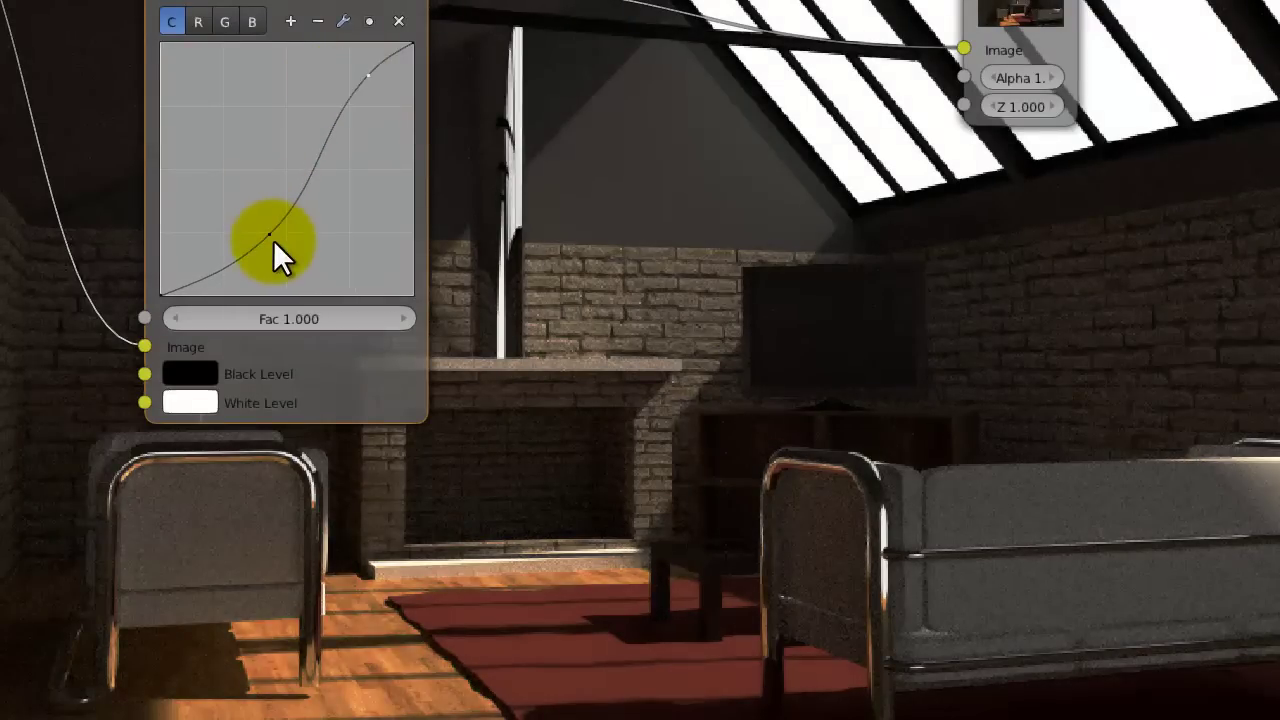
pyautogui.moveTo(268, 239); pyautogui.dragTo(222, 257)
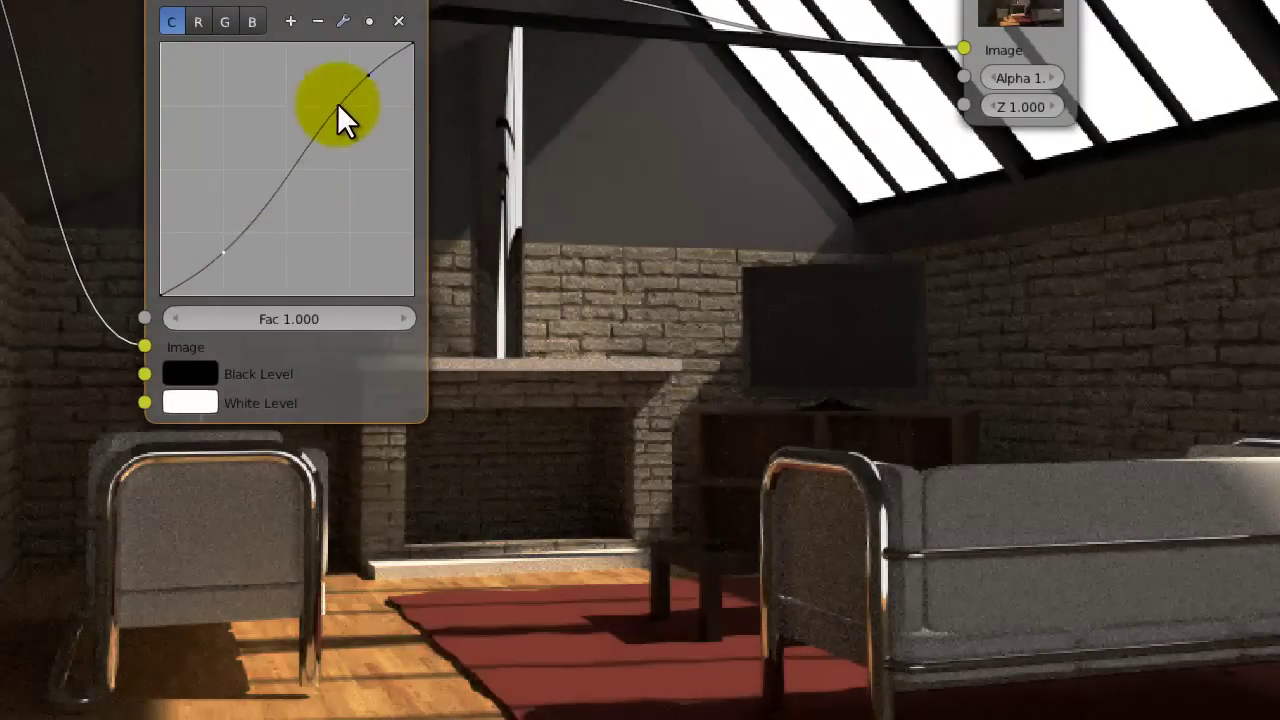
pyautogui.moveTo(233, 248); pyautogui.dragTo(213, 252)
# - Raise the midpoint of the red channel curve slightly in the RGB Curves node
pyautogui.moveTo(373, 179); pyautogui.dragTo(579, 409, button='middle')
pyautogui.click(398, 222)
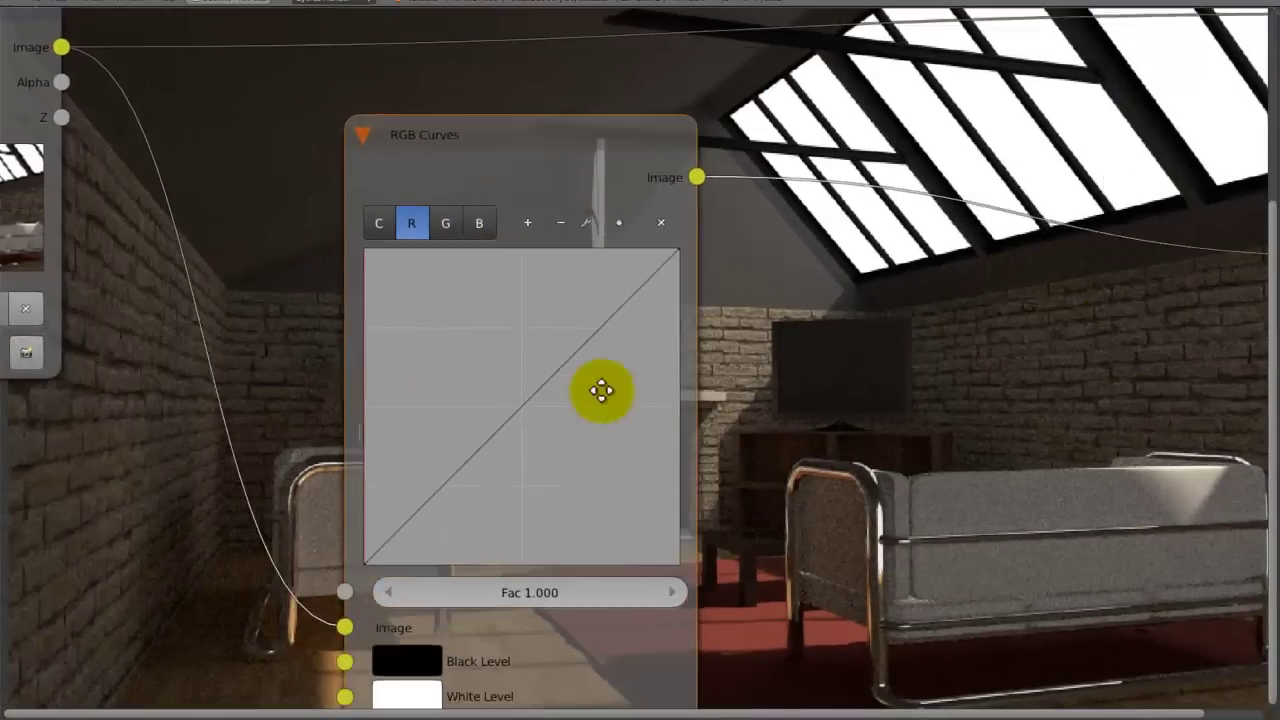
pyautogui.moveTo(601, 390); pyautogui.dragTo(405, 219, button='middle')
pyautogui.moveTo(364, 243); pyautogui.dragTo(345, 234)
# - Lower the midpoint of the blue channel curve slightly in the RGB Curves node and save the file
pyautogui.moveTo(560, 270); pyautogui.dragTo(774, 415, button='middle')
pyautogui.click(483, 197)
pyautogui.moveTo(991, 493); pyautogui.dragTo(723, 380, button='middle')
pyautogui.moveTo(259, 264); pyautogui.dragTo(267, 274)
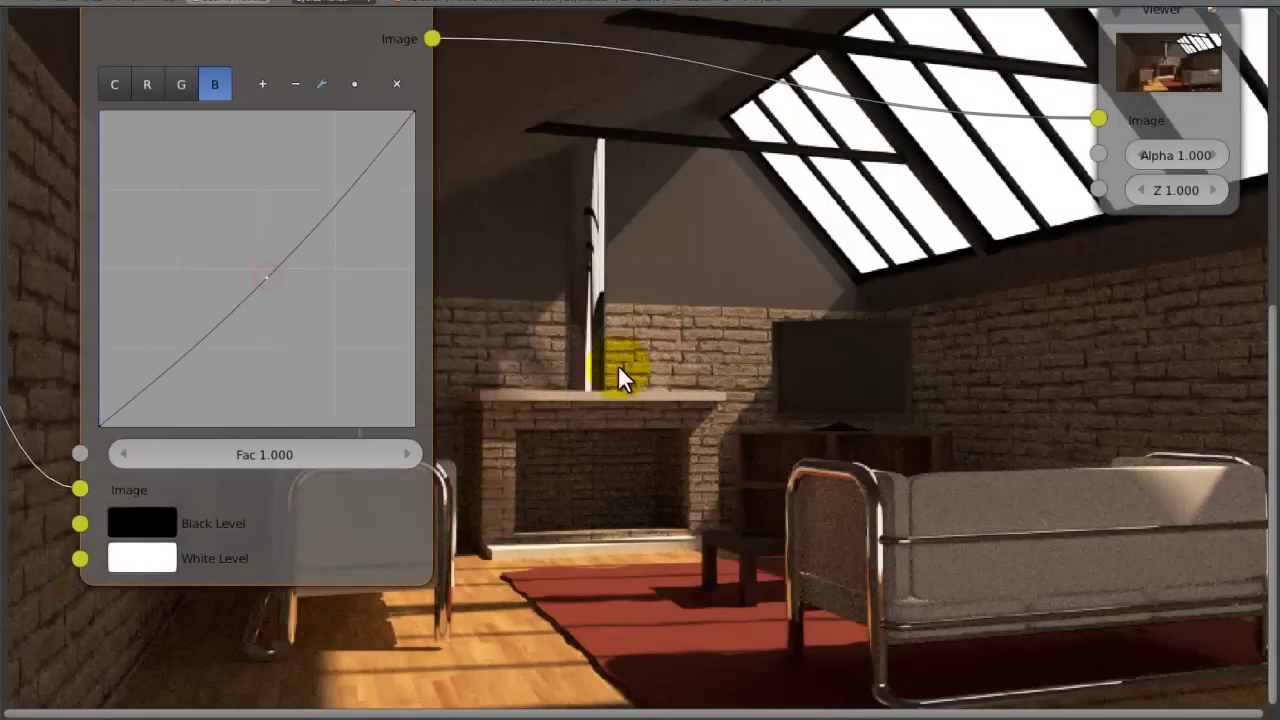
pyautogui.moveTo(494, 283); pyautogui.dragTo(294, 246, button='middle')
pyautogui.scroll(-4, 724, 374)
pyautogui.hotkey('ctrl', 's')
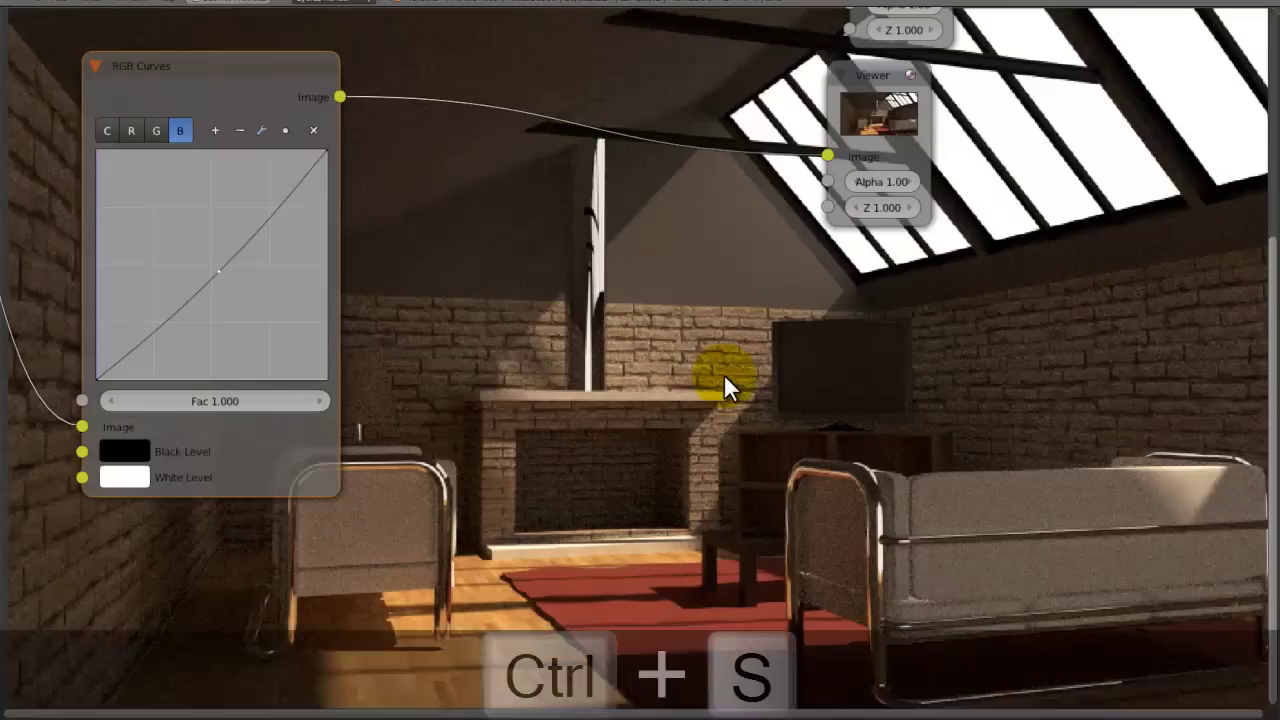
# - Finish saving the file and move the Composite and Viewer nodes farther away from the RGB Curves node
pyautogui.click(724, 374)
pyautogui.moveTo(724, 374); pyautogui.dragTo(843, 391, button='middle')
pyautogui.scroll(-2, 795, 357)
pyautogui.scroll(-1, 688, 310)
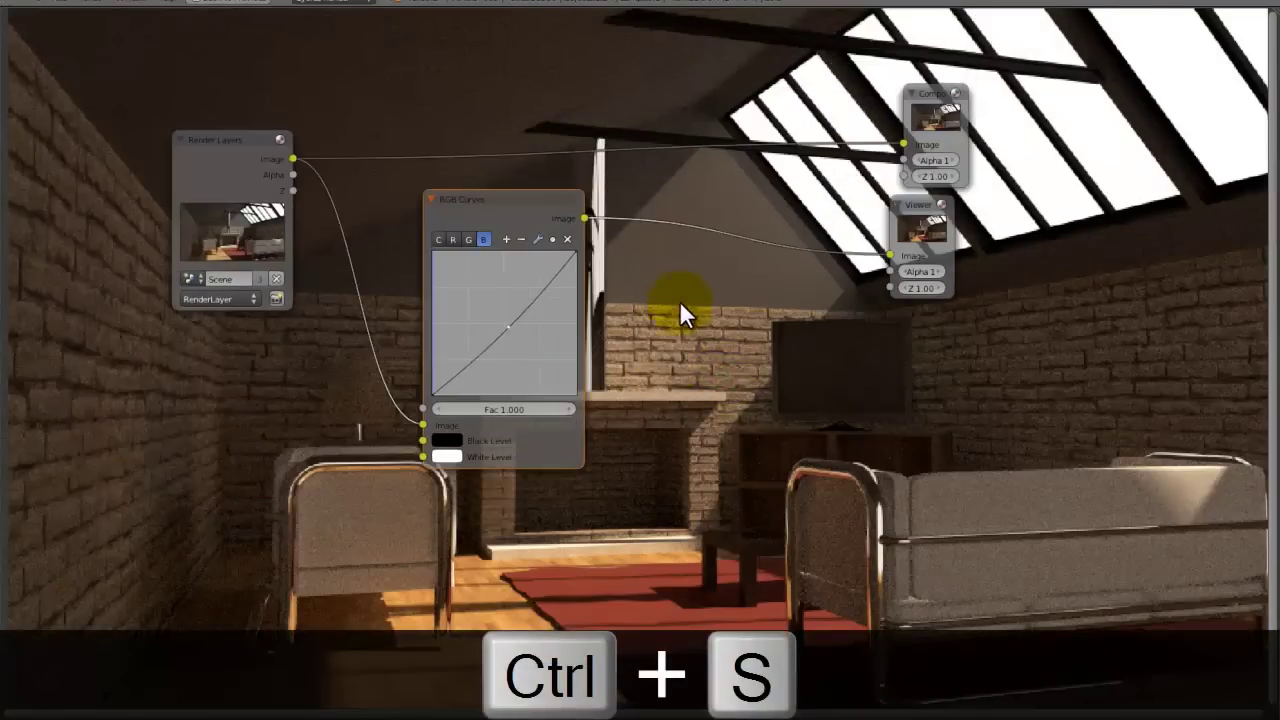
pyautogui.moveTo(647, 309); pyautogui.dragTo(709, 420, button='middle')
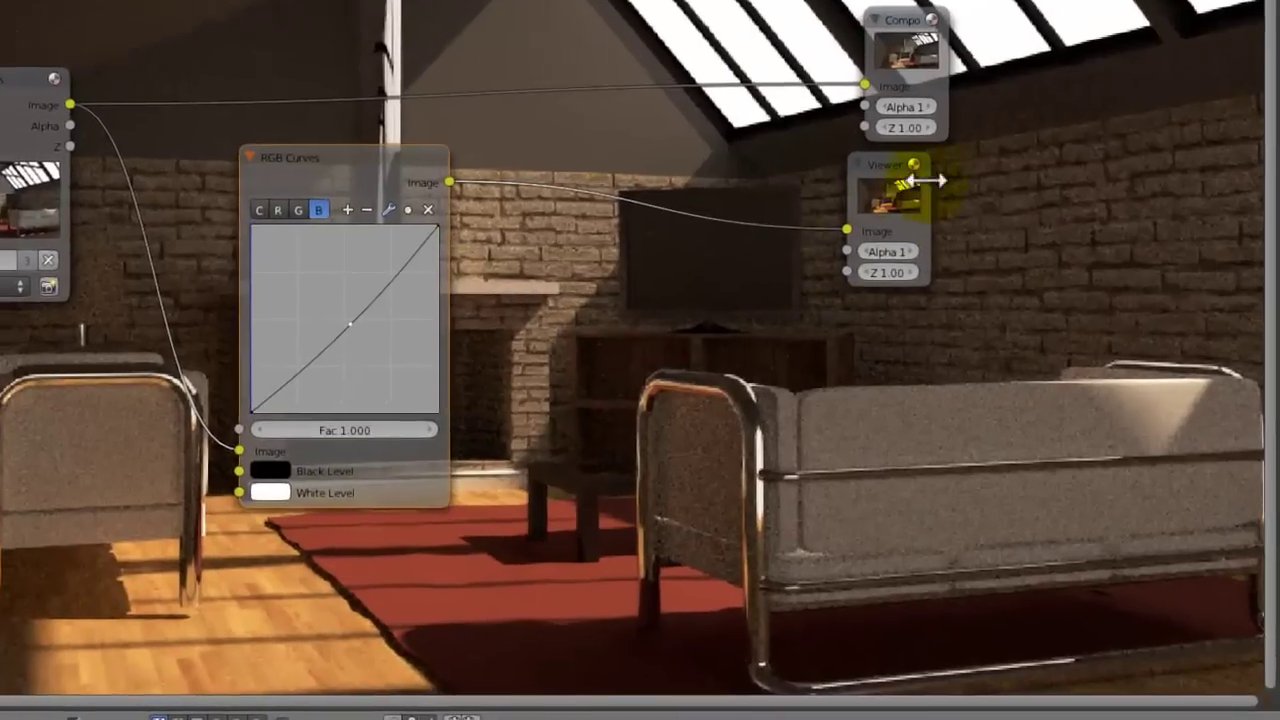
pyautogui.press('a')
pyautogui.press('b')
pyautogui.moveTo(940, 65); pyautogui.dragTo(852, 238)
pyautogui.press('g')
pyautogui.click(1125, 231)
# - Add an Image input node to the compositing node tree
pyautogui.moveTo(603, 183); pyautogui.dragTo(522, 178, button='middle')
pyautogui.moveTo(922, 181); pyautogui.dragTo(997, 307, button='middle')
pyautogui.hotkey('shift', 'a')
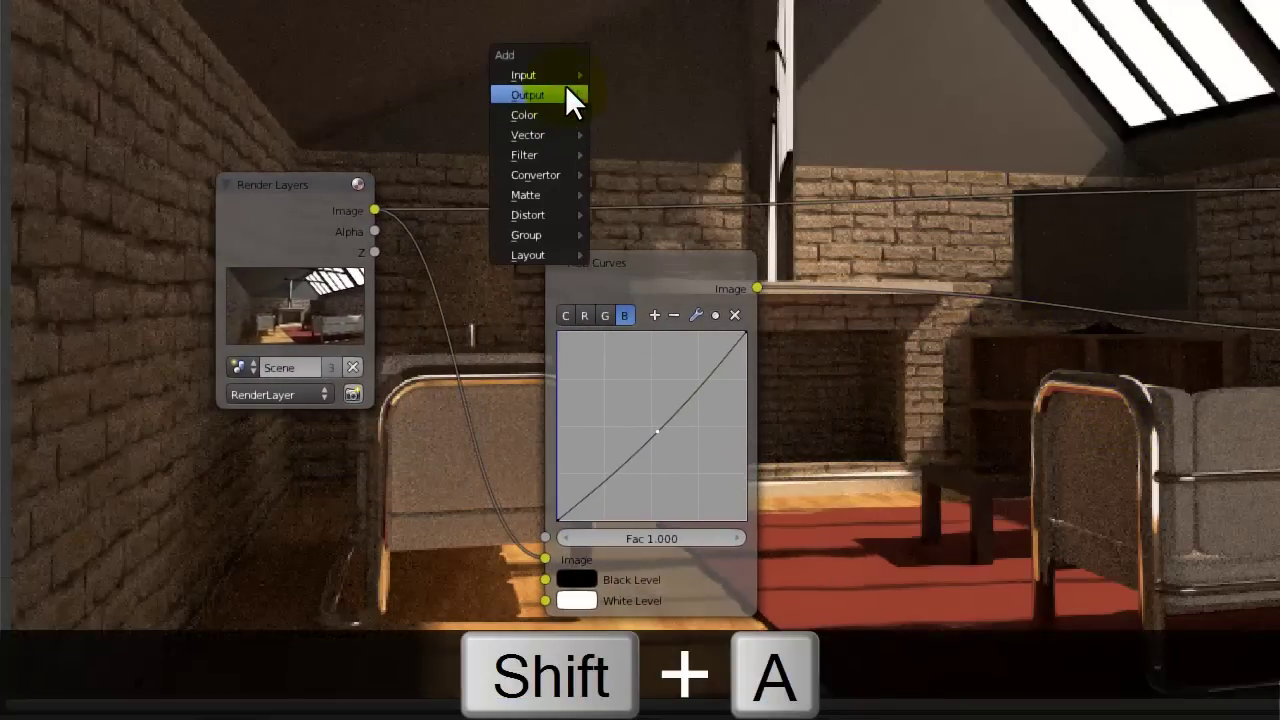
pyautogui.moveTo(560, 75)
pyautogui.click(640, 95)
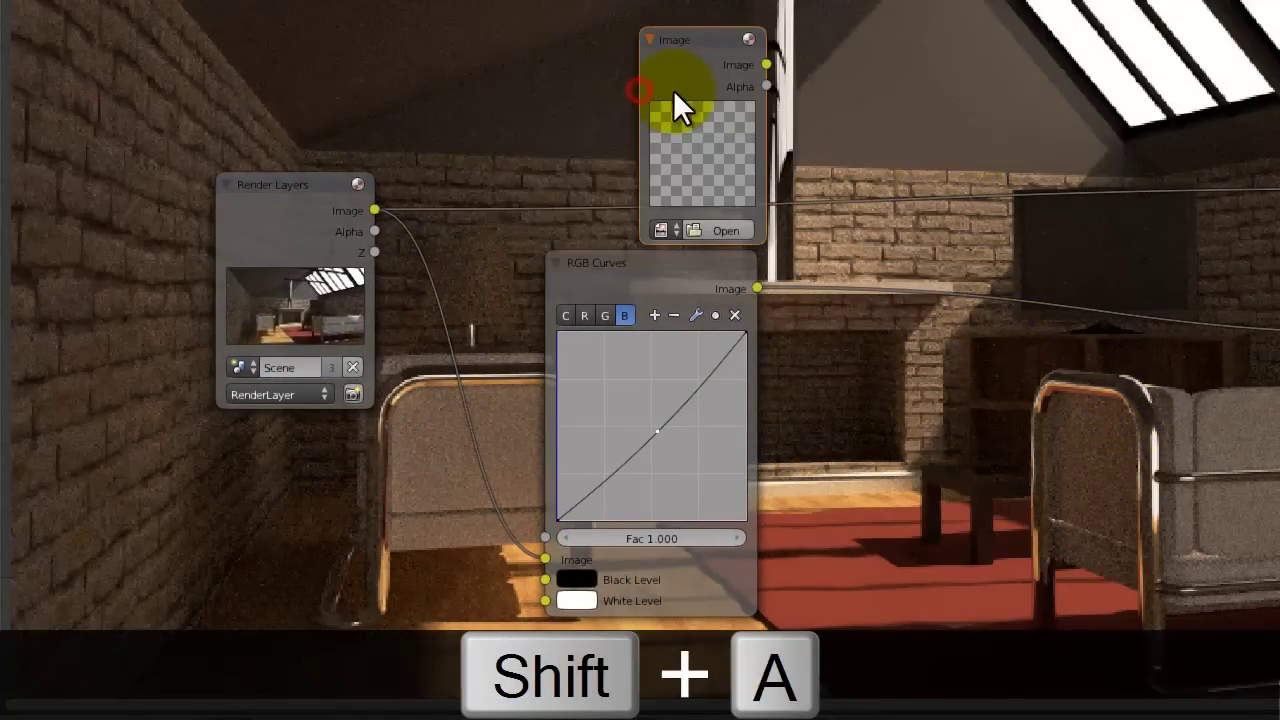
# - Load volumetric_light factor.png from the Tutorial_apartment IMAGES folder into the Image node and place the node above RGB Curves
pyautogui.click(711, 224)
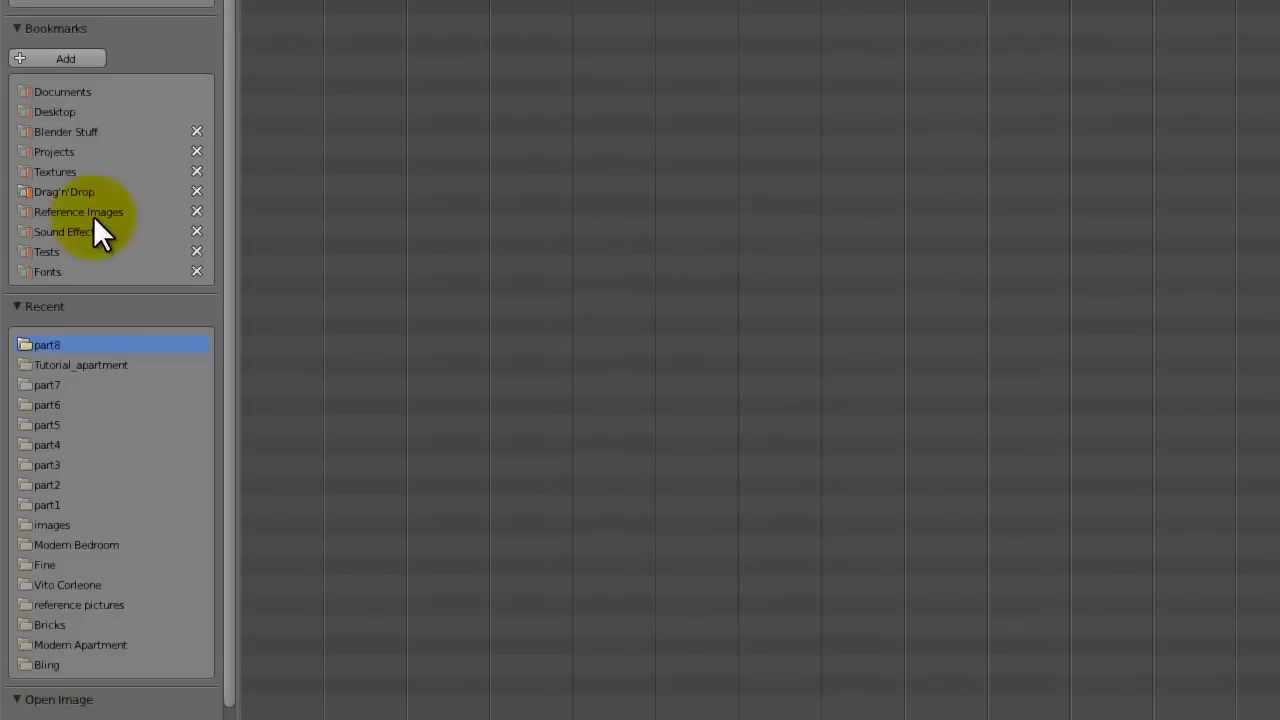
pyautogui.click(105, 150)
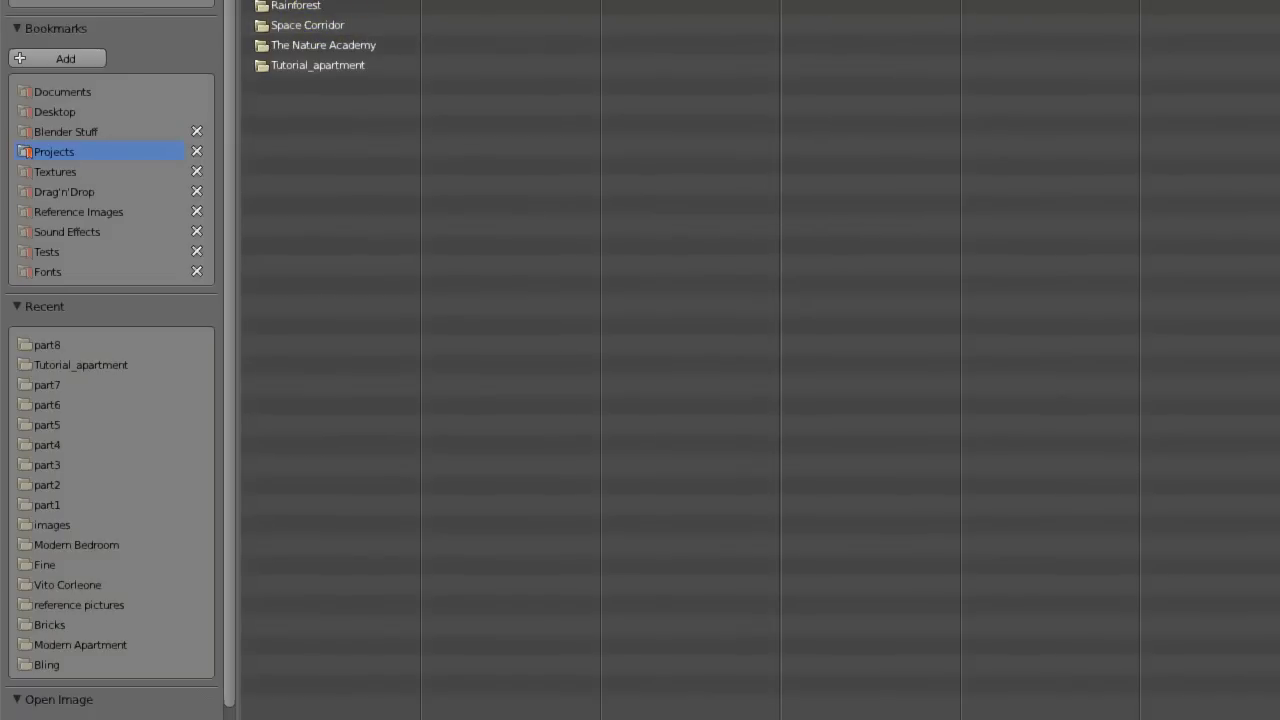
pyautogui.click(360, 64)
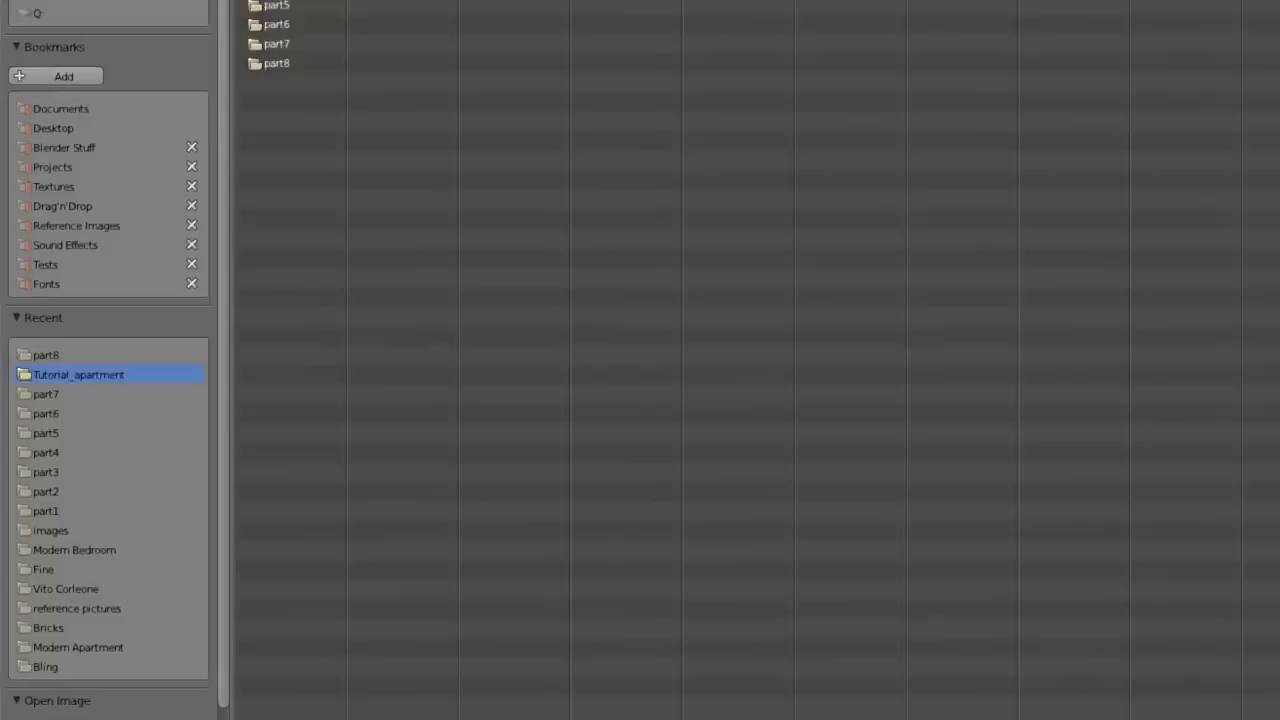
pyautogui.click(279, 104)
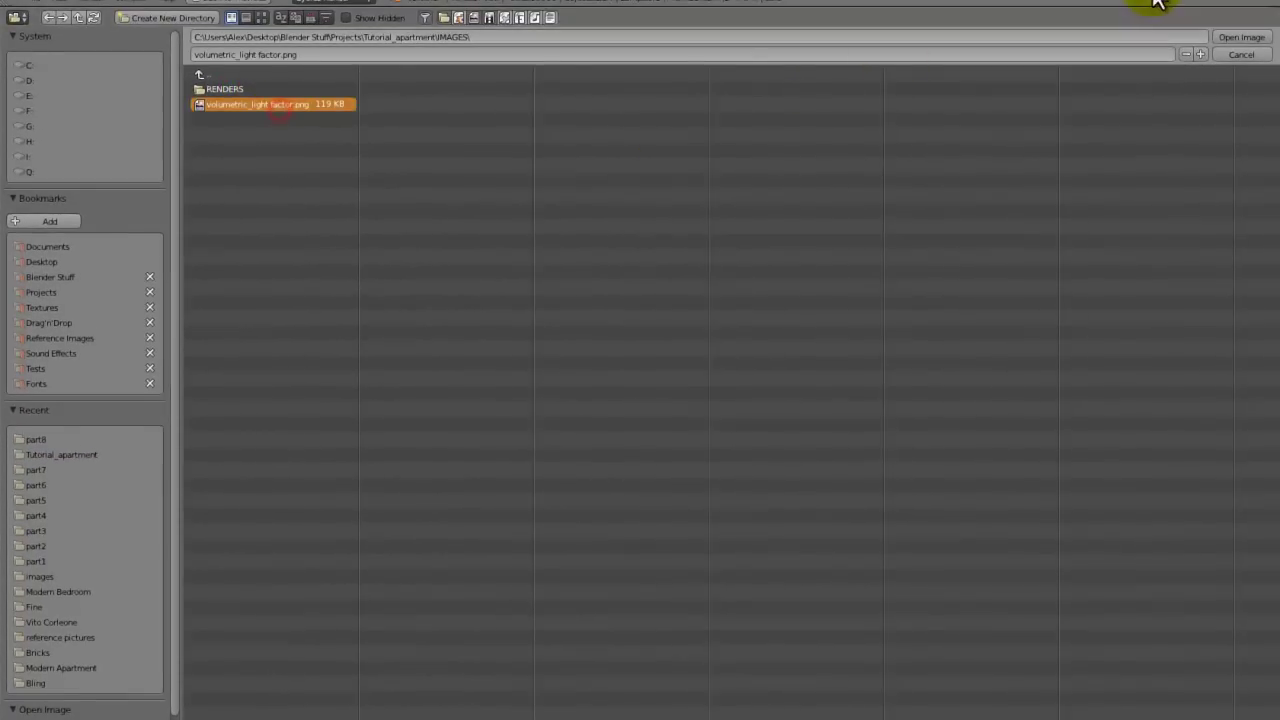
pyautogui.click(1241, 37)
pyautogui.click(651, 304)
pyautogui.moveTo(528, 272); pyautogui.dragTo(487, 254)
pyautogui.click(800, 328)
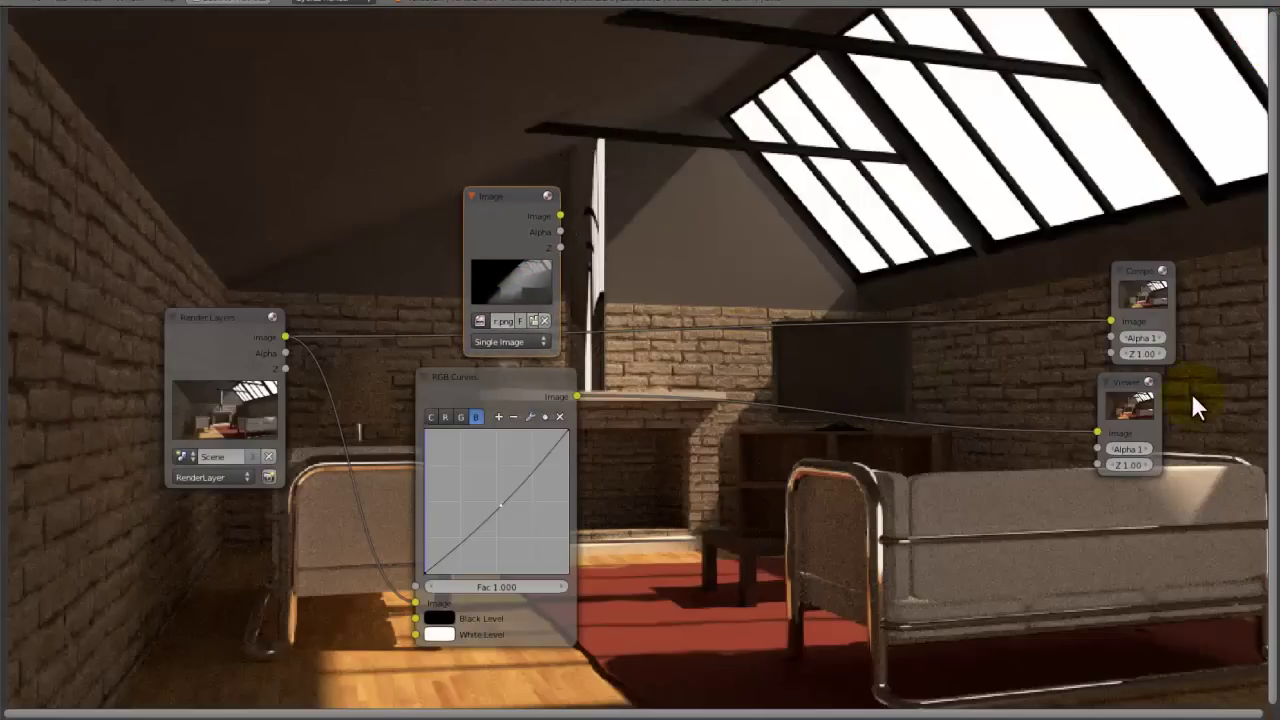
# - Duplicate the Viewer node and connect the Image node's output to the copy to preview the light mask
pyautogui.click(1143, 399)
pyautogui.hotkey('shift', 'd')
pyautogui.click(882, 205)
pyautogui.moveTo(561, 216); pyautogui.dragTo(862, 218)
pyautogui.moveTo(846, 312); pyautogui.dragTo(496, 109, button='middle')
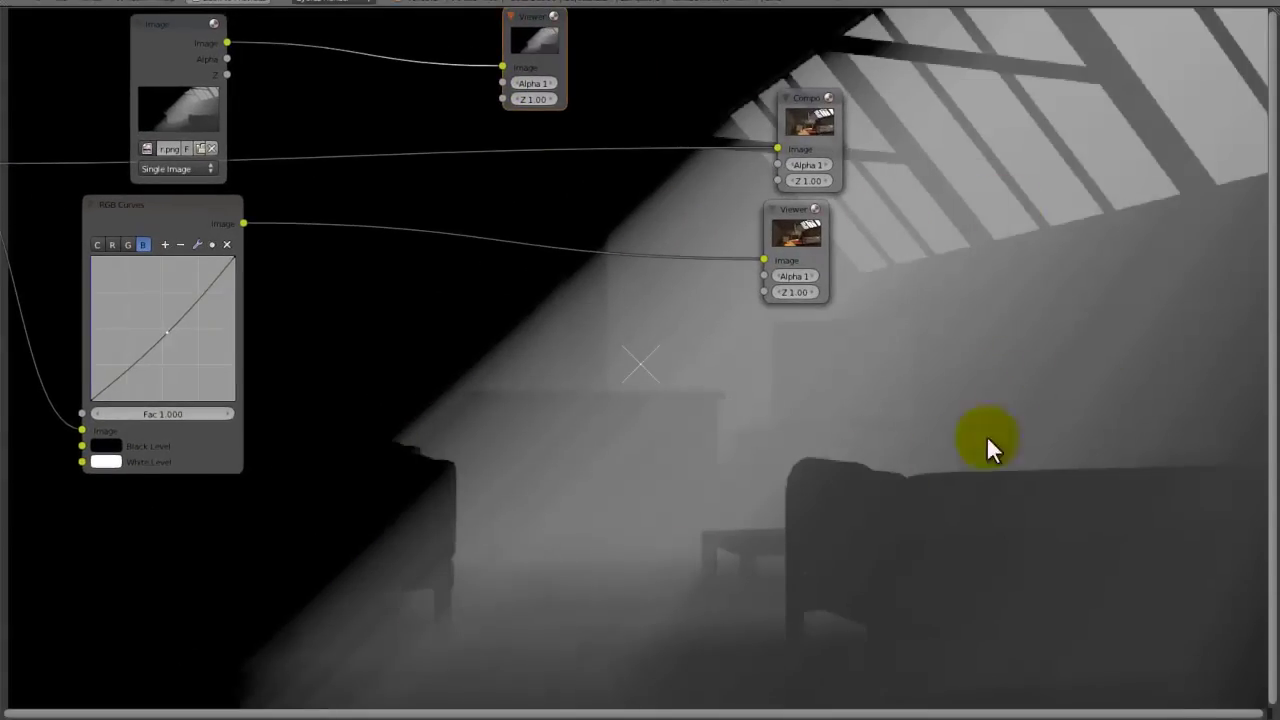
# - Add a Mix colour node, set its blend mode to Screen and place it between the RGB Curves and Viewer nodes
pyautogui.moveTo(803, 196); pyautogui.dragTo(1077, 239, button='middle')
pyautogui.scroll(3, 875, 255)
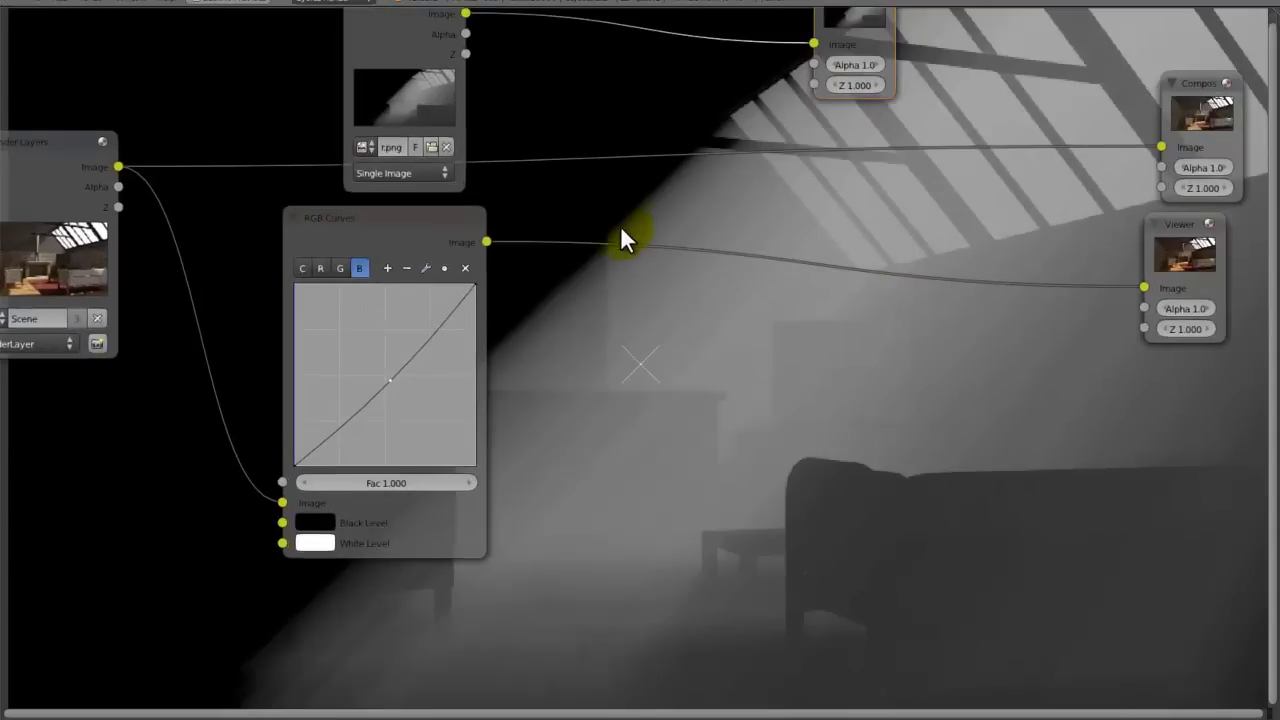
pyautogui.hotkey('shift', 'a')
pyautogui.moveTo(586, 289)
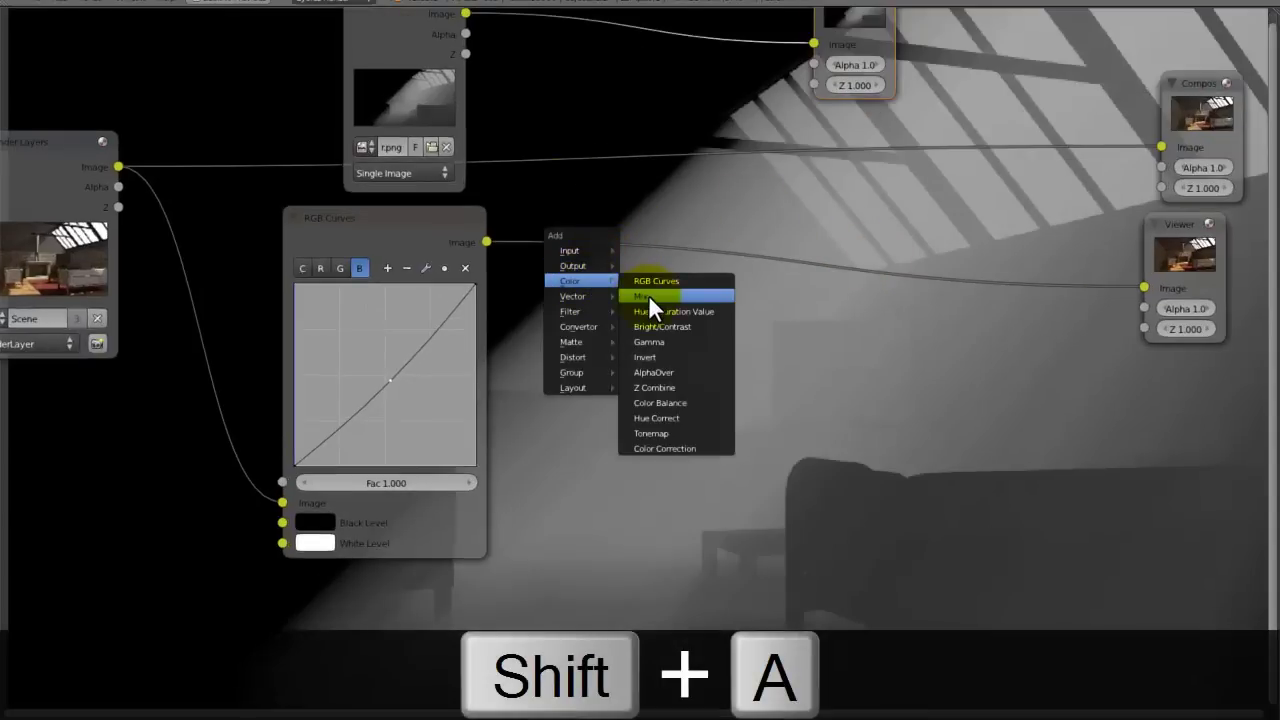
pyautogui.click(648, 296)
pyautogui.click(690, 398)
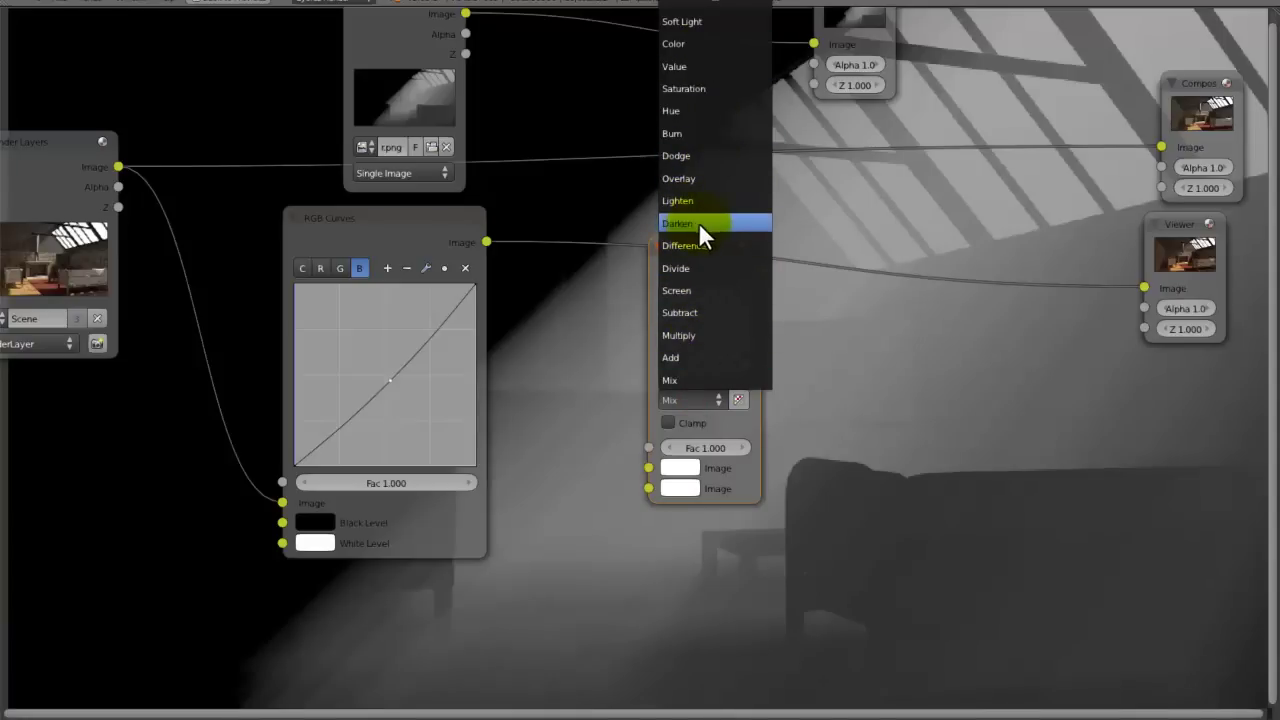
pyautogui.click(711, 290)
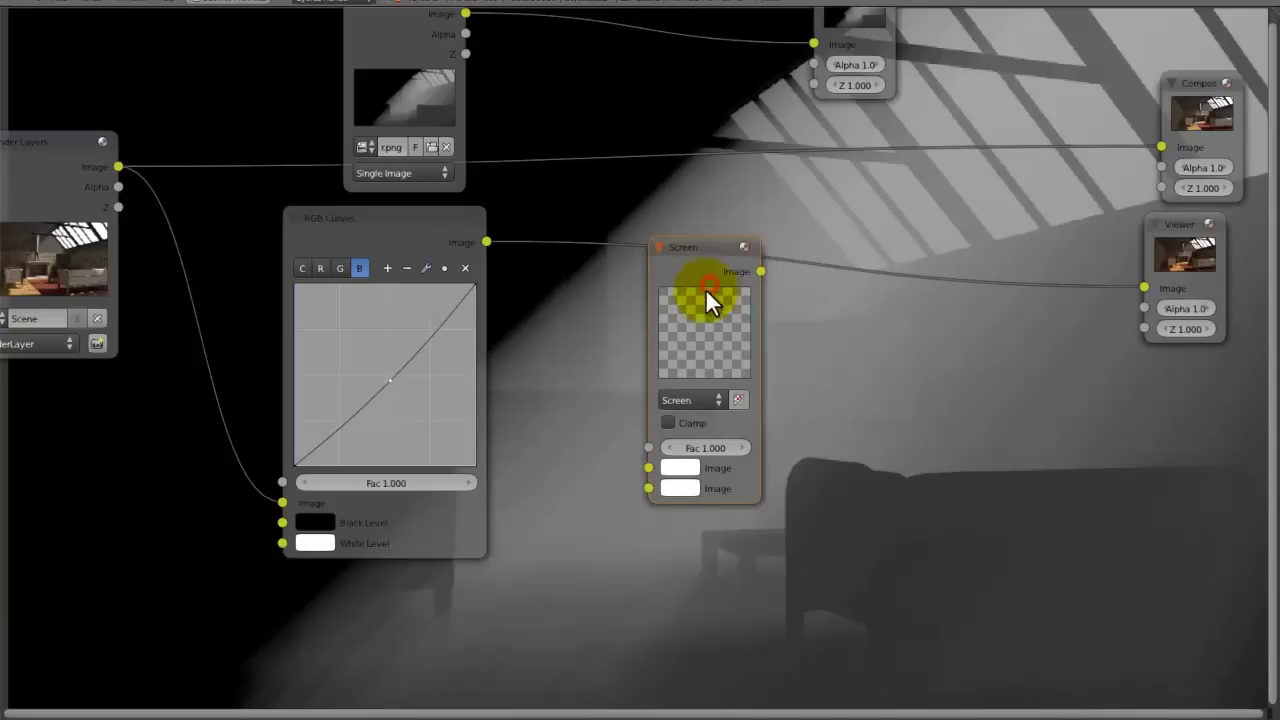
pyautogui.moveTo(706, 308); pyautogui.dragTo(709, 366)
# - Connect the Image and RGB Curves outputs to the Screen node's two Image inputs and its result to the main Viewer
pyautogui.moveTo(465, 13); pyautogui.dragTo(665, 521)
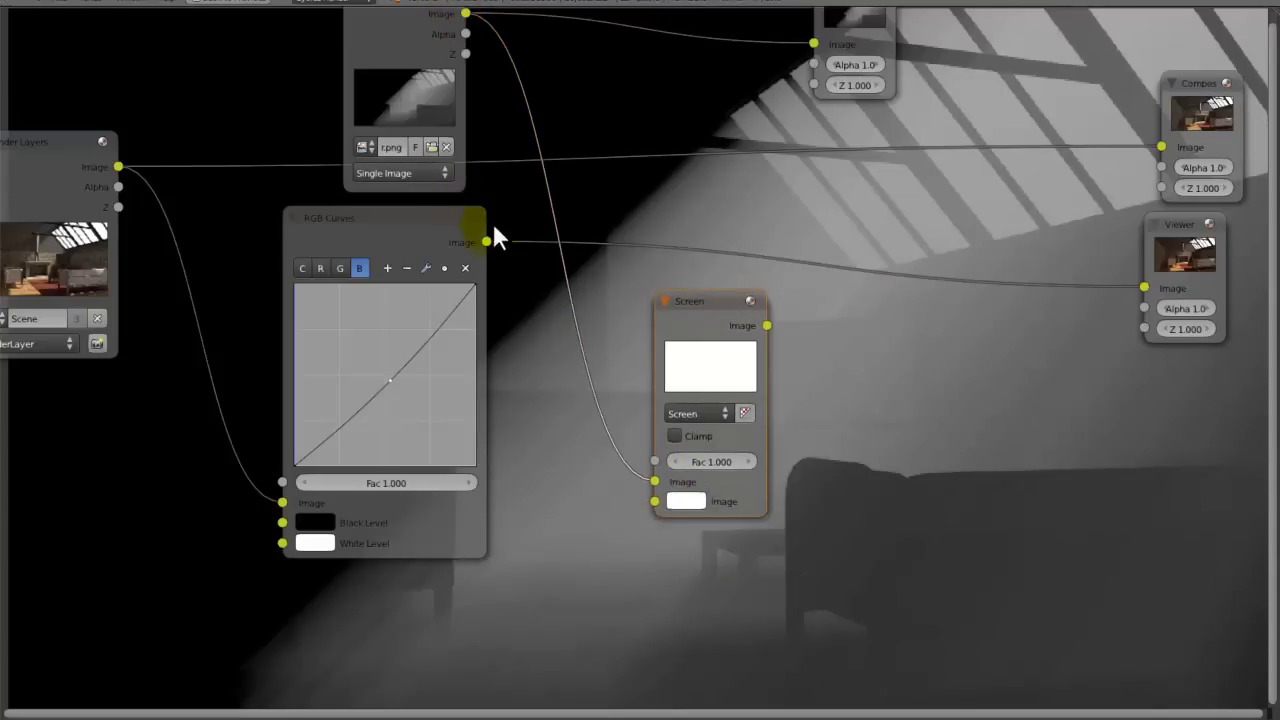
pyautogui.moveTo(486, 242); pyautogui.dragTo(654, 502)
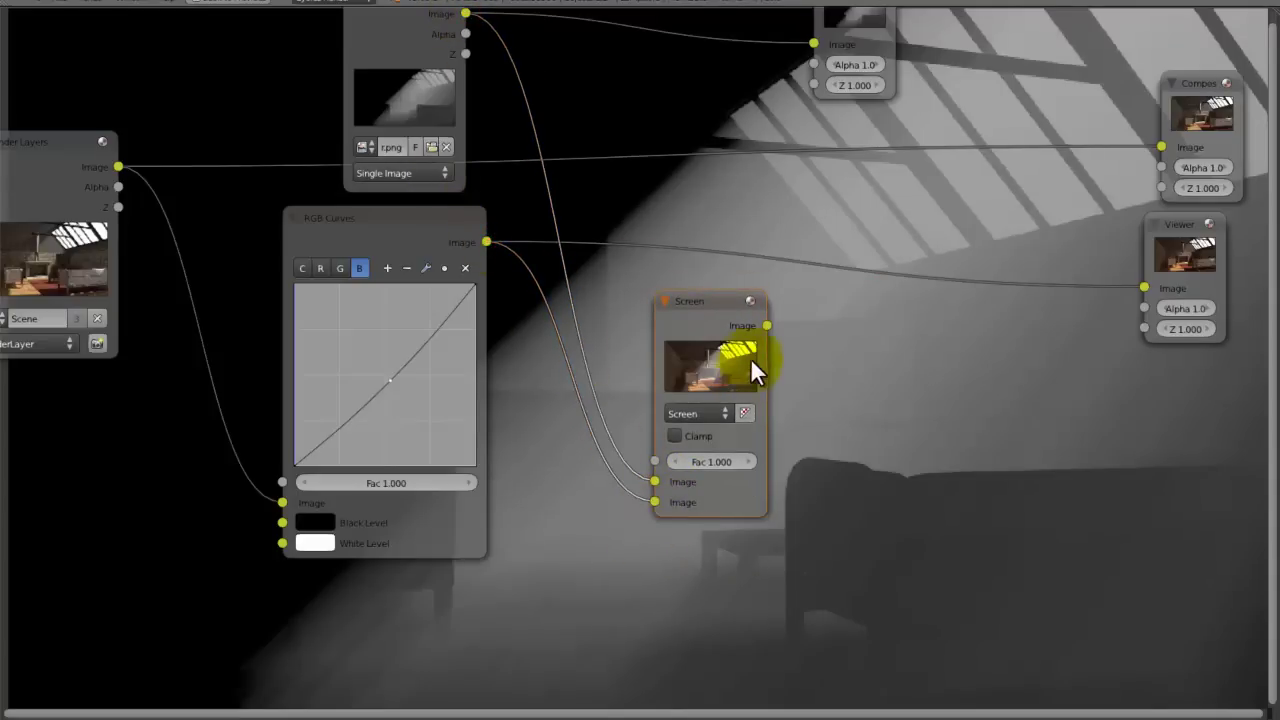
pyautogui.moveTo(767, 325); pyautogui.dragTo(1144, 287)
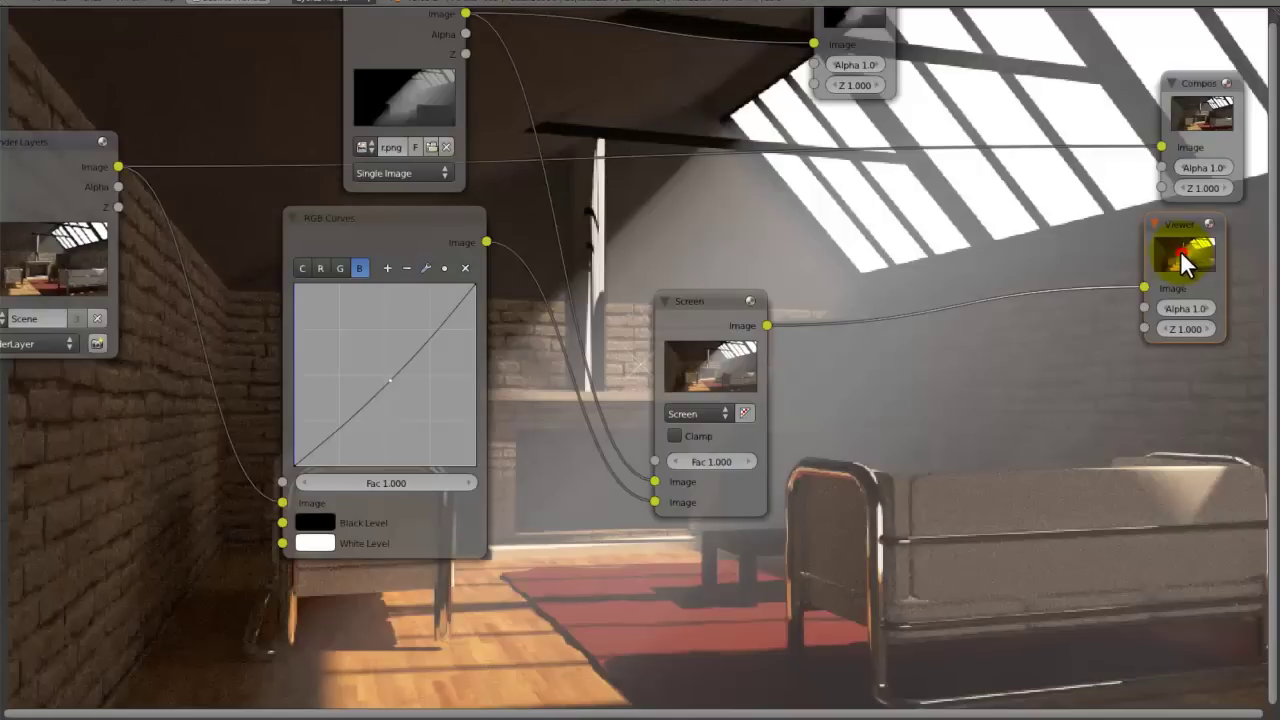
pyautogui.moveTo(1013, 288); pyautogui.dragTo(1016, 224, button='middle')
# - Try a weaker light effect by lowering the Screen node's Fac in steps through 0.700
pyautogui.moveTo(641, 359); pyautogui.dragTo(617, 393)
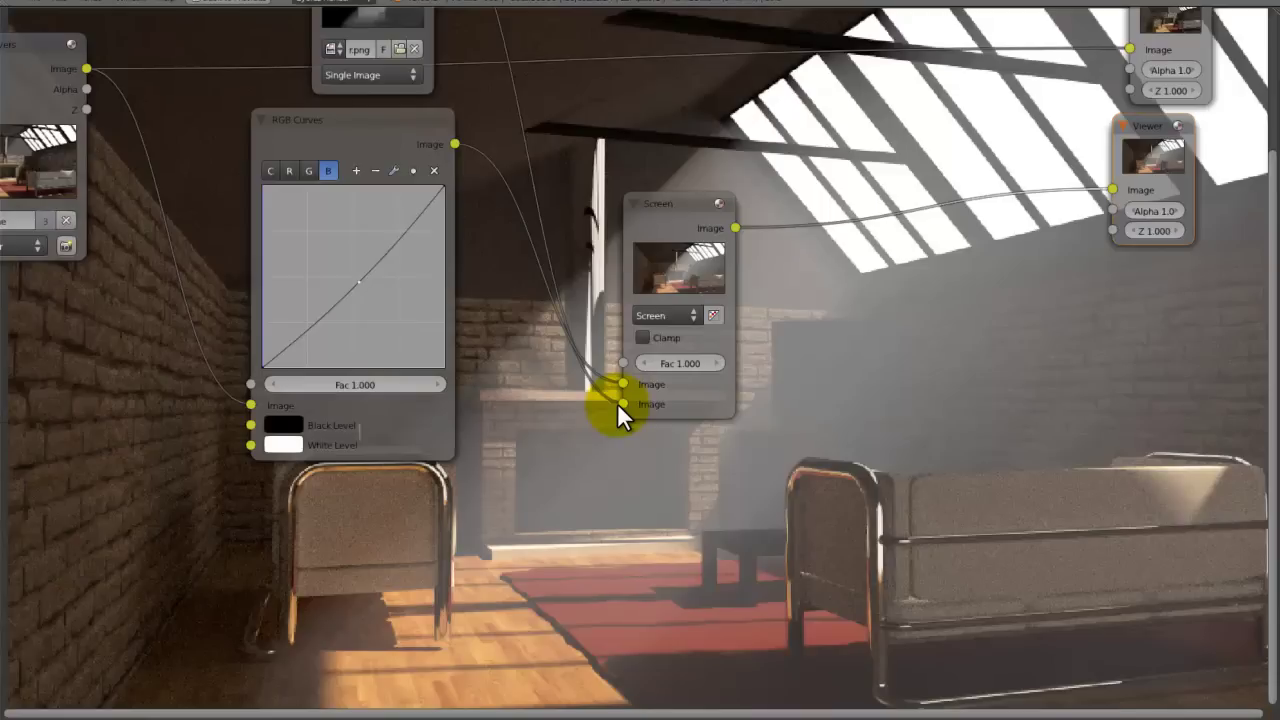
pyautogui.click(645, 361)
pyautogui.click(645, 361)
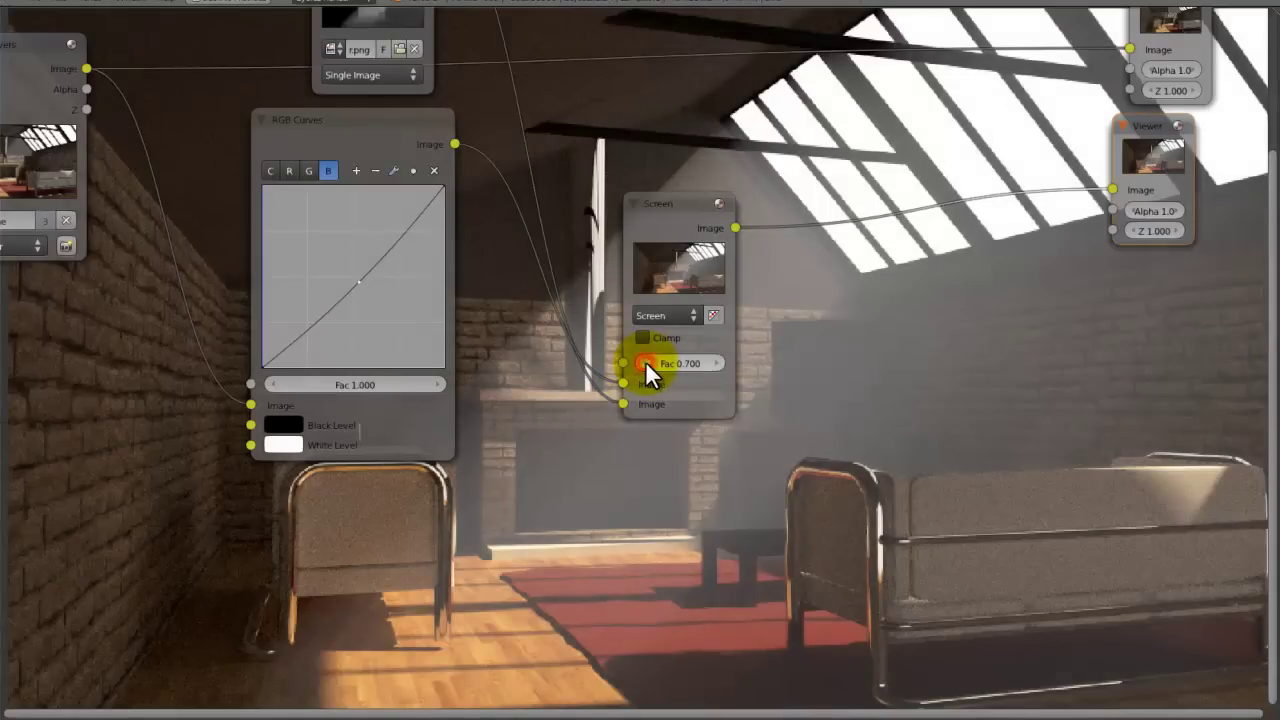
pyautogui.click(640, 365)
pyautogui.click(643, 362)
pyautogui.click(643, 362)
pyautogui.click(643, 361)
# - Rewire the light mask so the Image node's output drives the Screen node's Fac input
pyautogui.moveTo(737, 297); pyautogui.dragTo(714, 363, button='middle')
pyautogui.click(684, 440)
pyautogui.moveTo(632, 584); pyautogui.dragTo(607, 535)
pyautogui.moveTo(444, 96); pyautogui.dragTo(633, 583)
pyautogui.moveTo(694, 434); pyautogui.dragTo(716, 262)
# - Set the node's blend mode to Mix and connect the RGB Curves output to its first Image input
pyautogui.click(707, 366)
pyautogui.click(697, 344)
pyautogui.moveTo(465, 324); pyautogui.dragTo(595, 412)
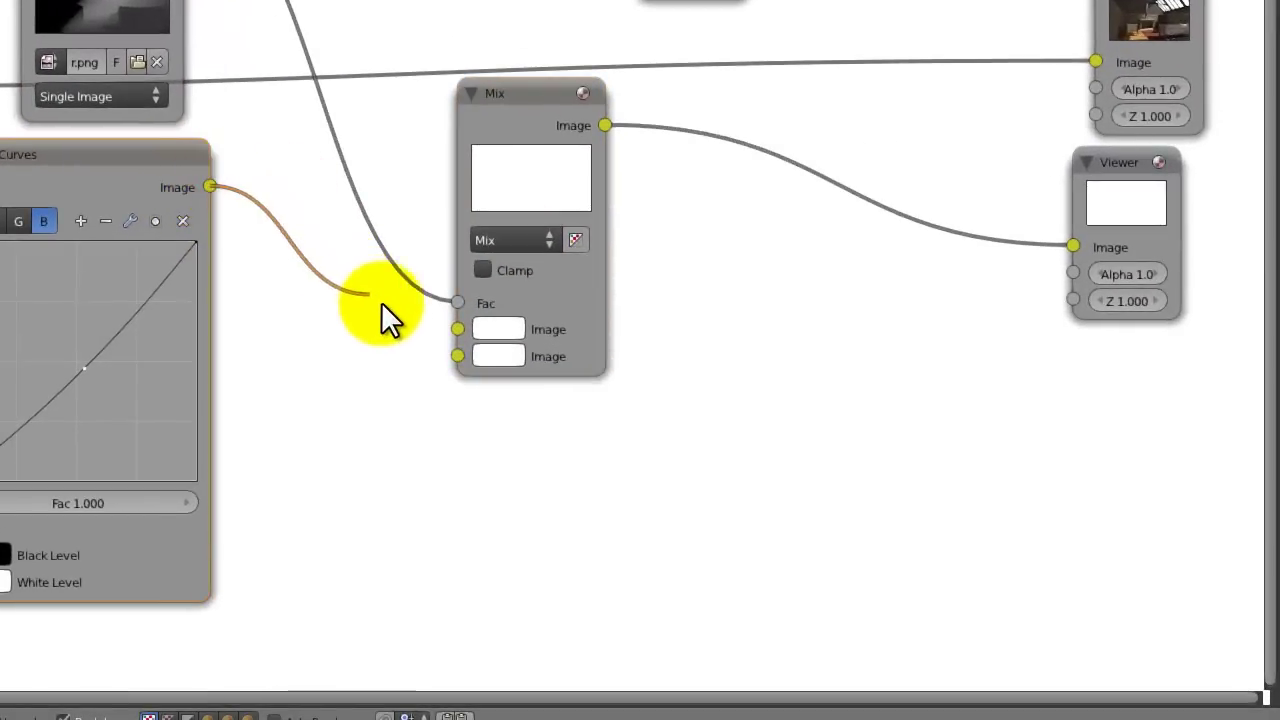
pyautogui.moveTo(381, 302); pyautogui.dragTo(457, 329)
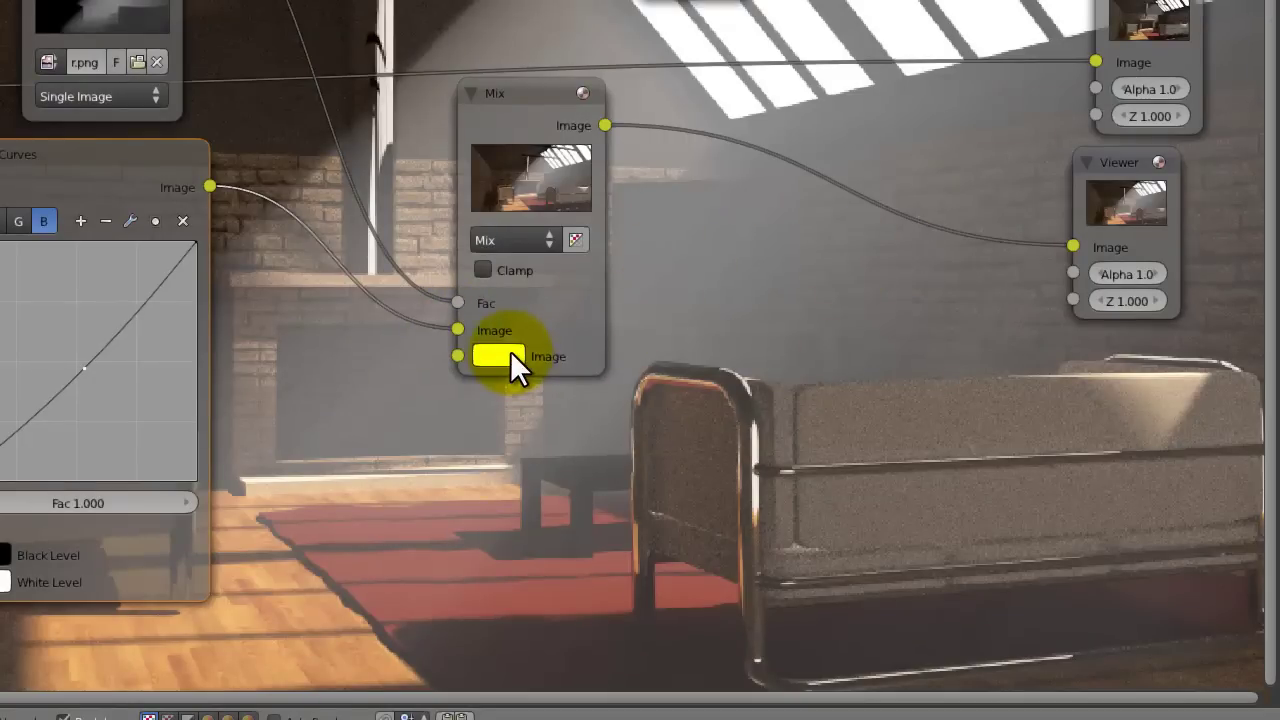
# - Tint the Mix node's second Image colour a warm cream with R 1.000, G 0.855 and B 0.652
pyautogui.click(510, 354)
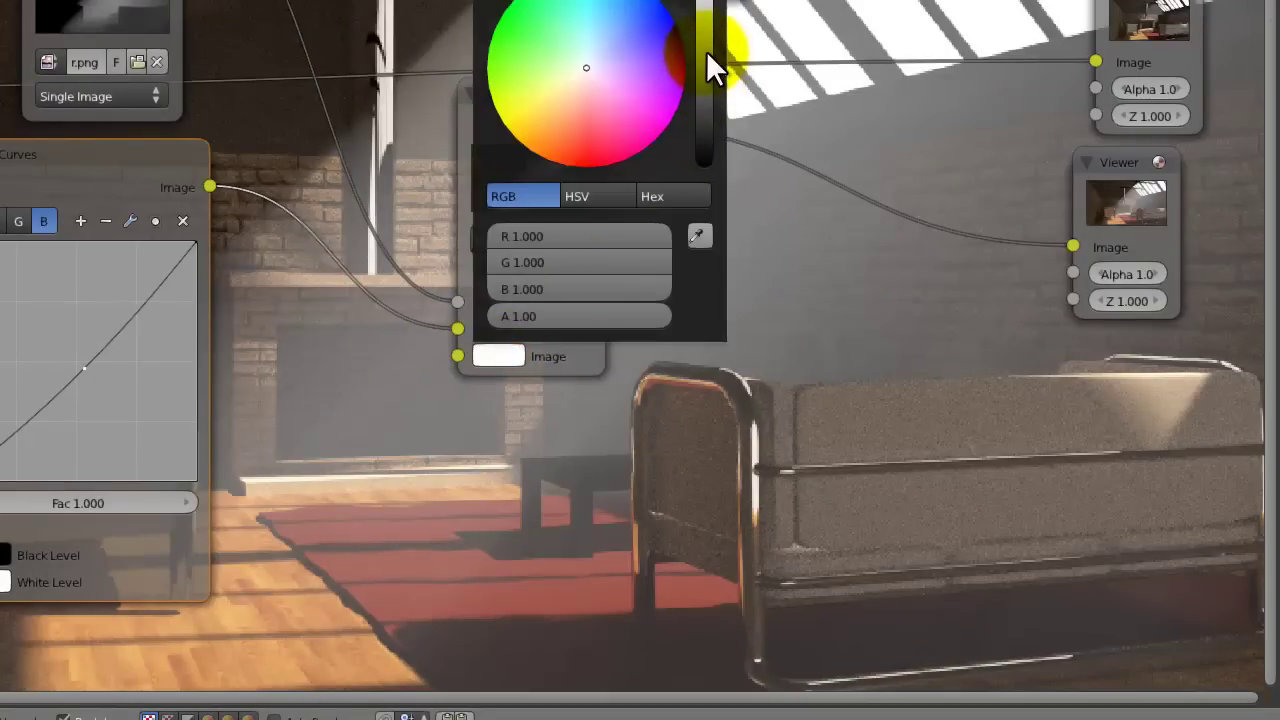
pyautogui.moveTo(575, 78)
pyautogui.mouseDown()
pyautogui.moveTo(547, 122)
pyautogui.moveTo(566, 95)
pyautogui.mouseUp()
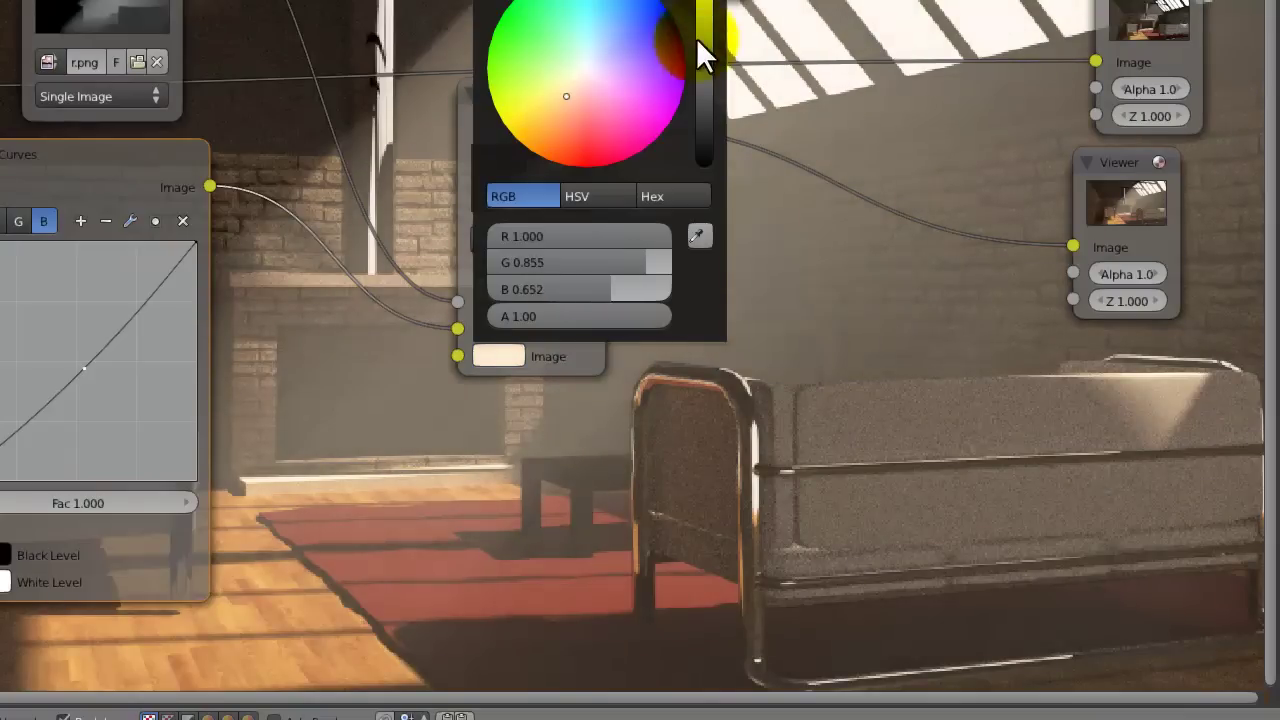
pyautogui.click(796, 52)
# - Change the Mix node's blend mode to Screen
pyautogui.moveTo(753, 64); pyautogui.dragTo(631, 2, button='middle')
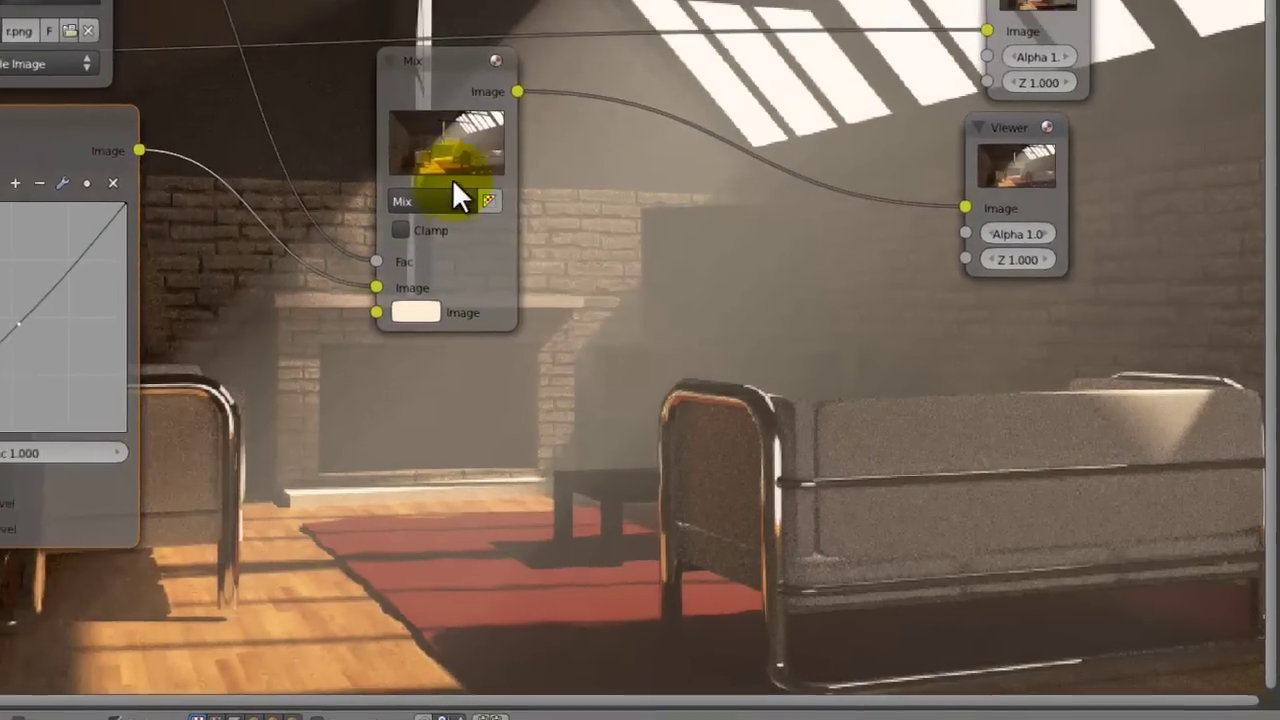
pyautogui.click(452, 197)
pyautogui.click(444, 351)
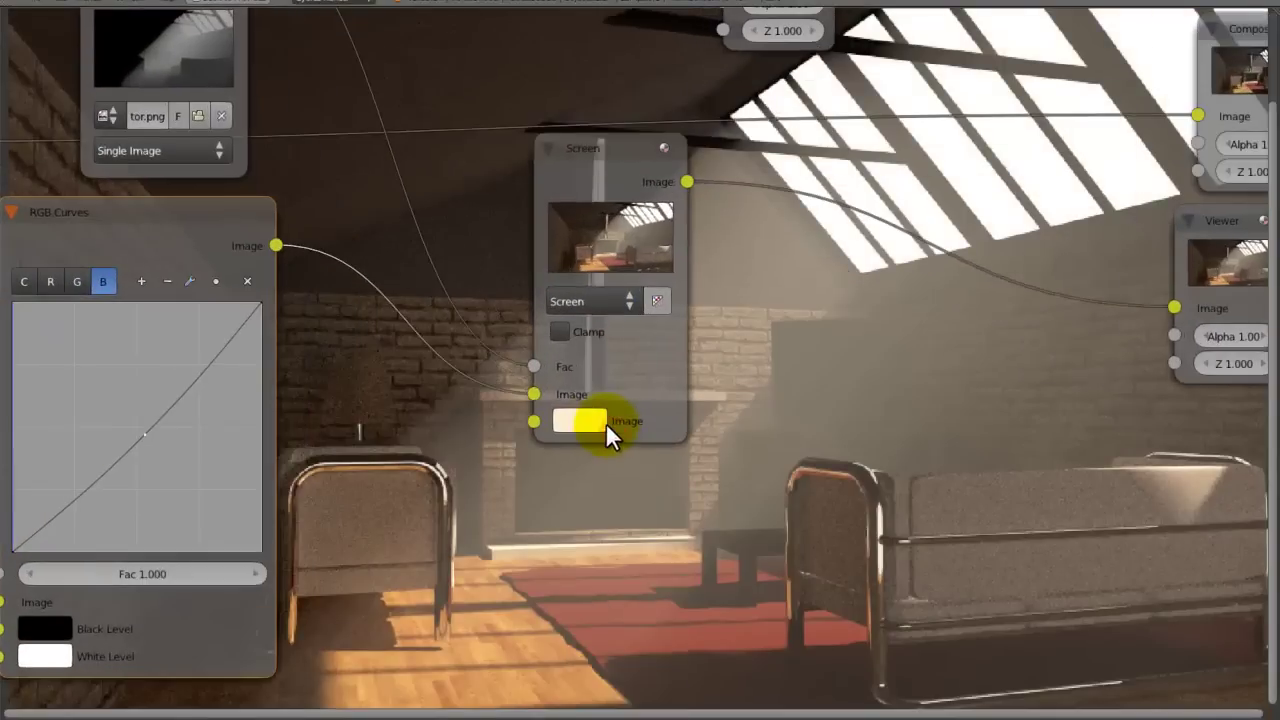
# - Darken the Screen node's second Image colour to a medium warm grey and save the file
pyautogui.click(604, 406)
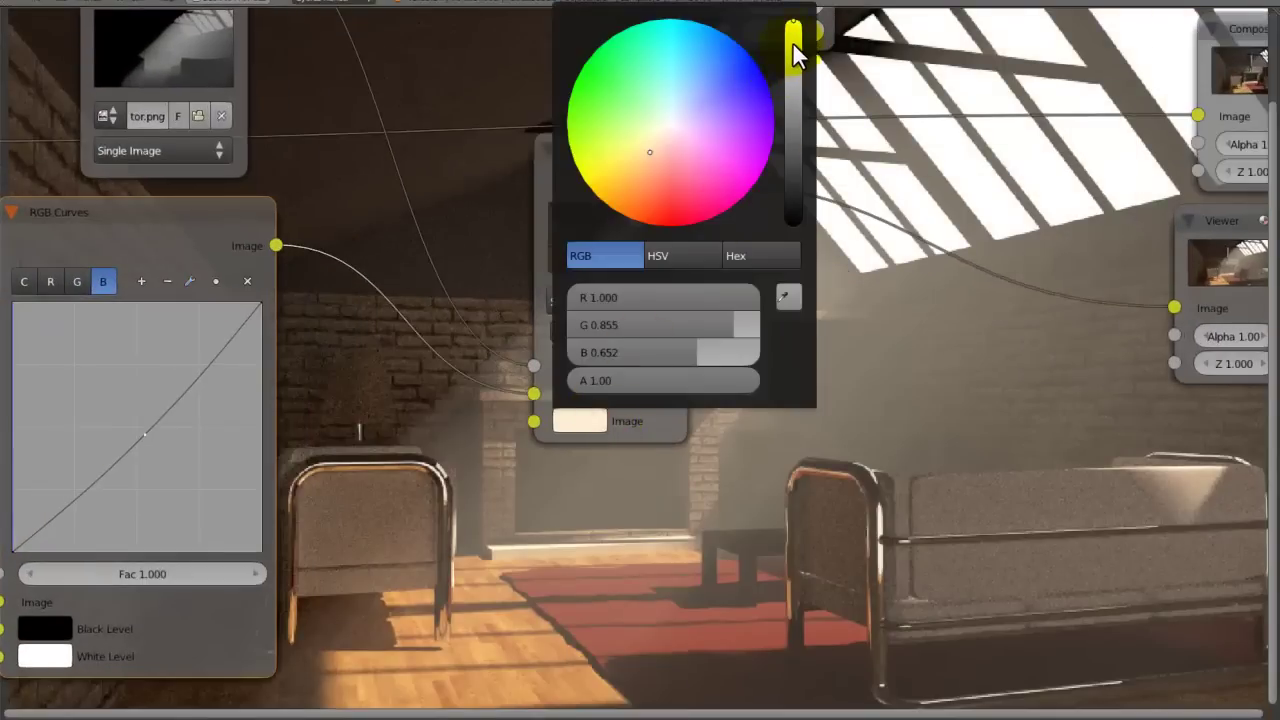
pyautogui.moveTo(793, 44); pyautogui.dragTo(793, 127)
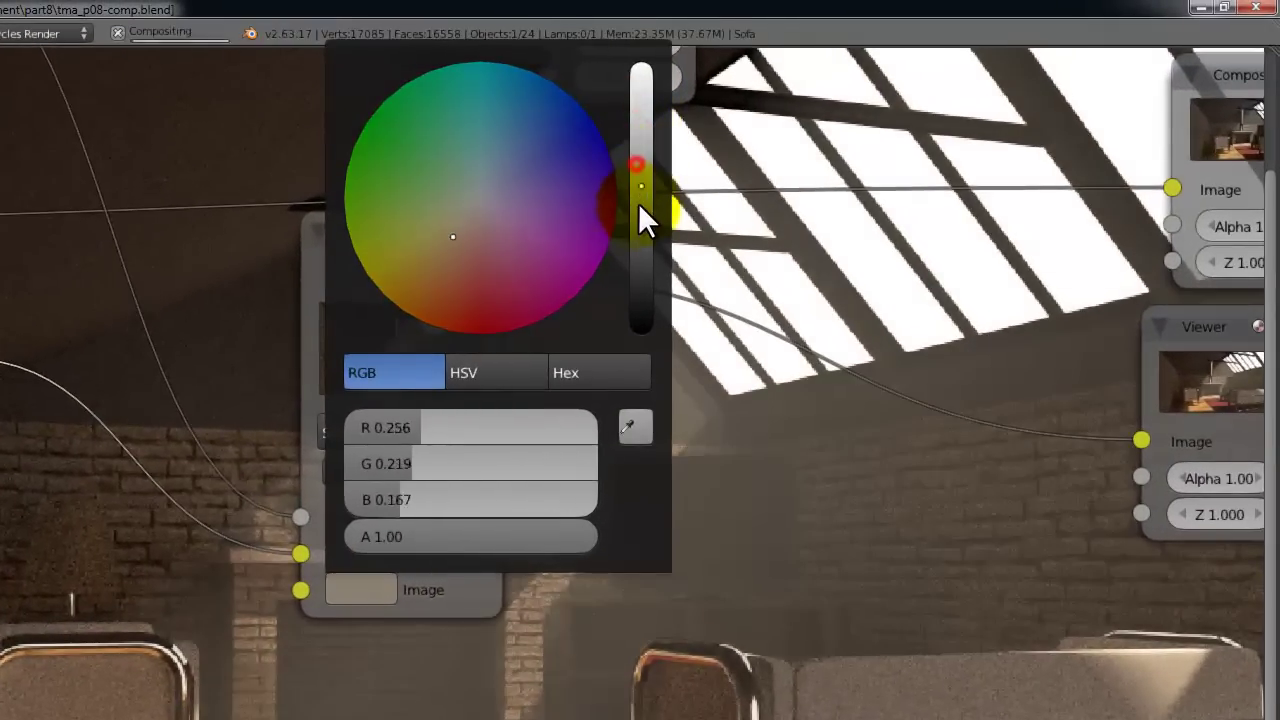
pyautogui.moveTo(638, 203); pyautogui.dragTo(651, 164)
pyautogui.moveTo(920, 362); pyautogui.dragTo(495, 36, button='middle')
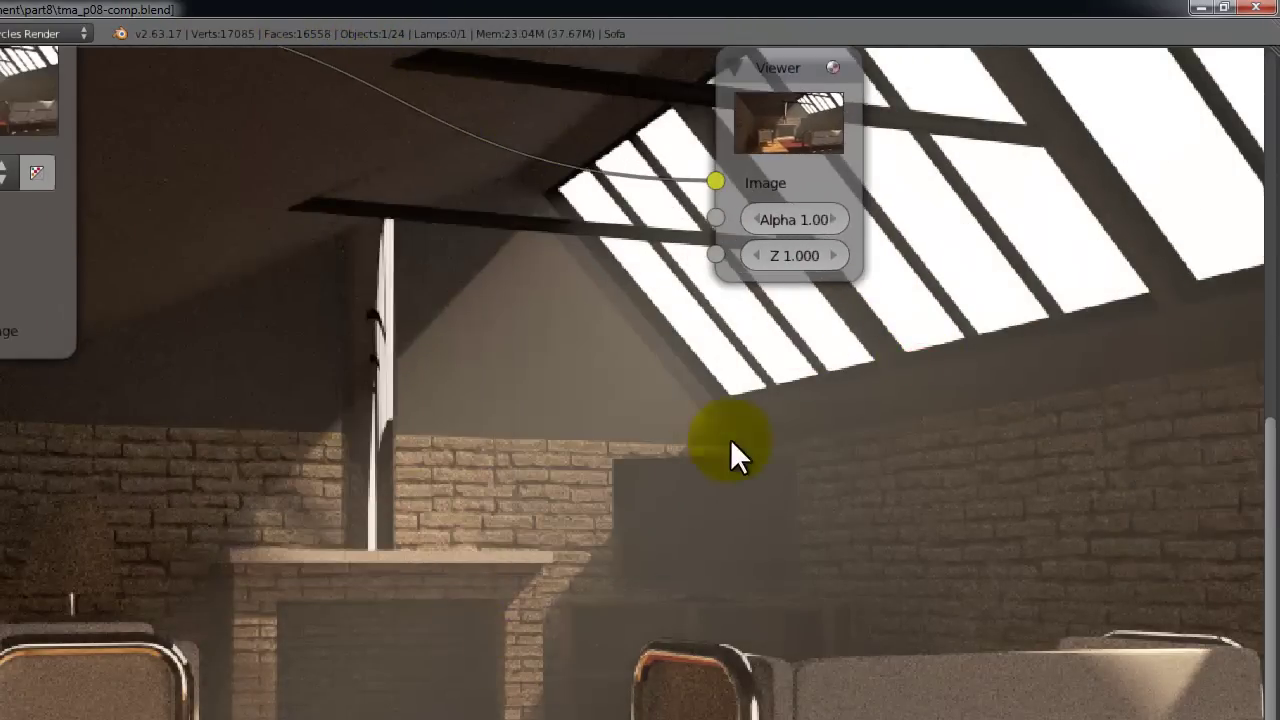
pyautogui.moveTo(492, 388); pyautogui.dragTo(716, 490, button='middle')
pyautogui.scroll(-5, 590, 512)
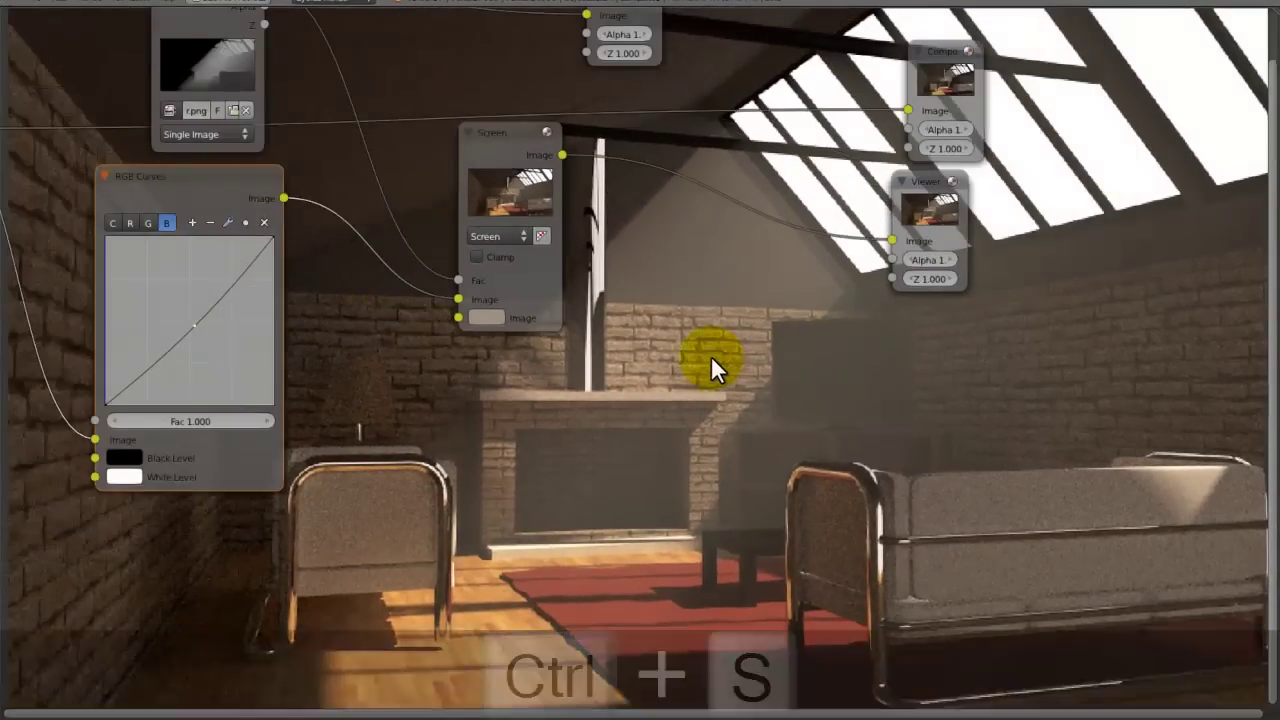
pyautogui.click(711, 356)
# - Move the light mask's Viewer node close beside the Image node
pyautogui.moveTo(646, 410); pyautogui.dragTo(825, 464, button='middle')
pyautogui.scroll(-1, 825, 464)
pyautogui.scroll(-2, 829, 450)
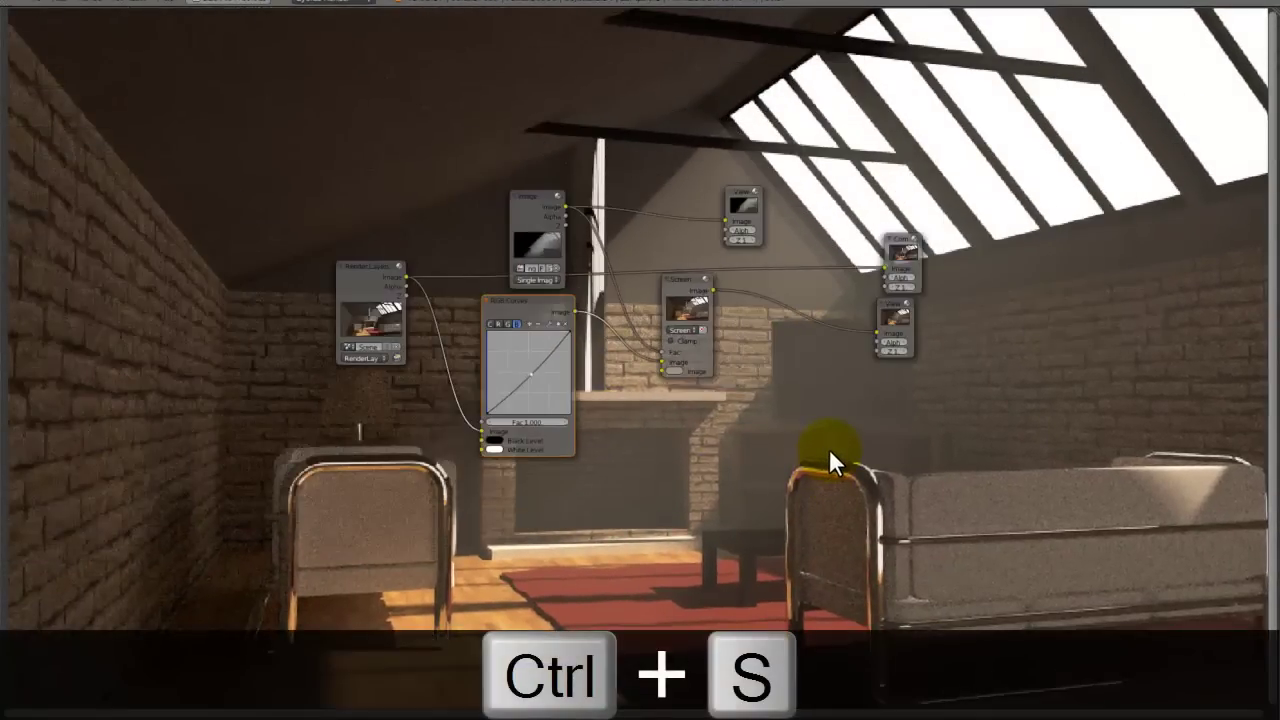
pyautogui.scroll(2, 830, 447)
pyautogui.moveTo(791, 463); pyautogui.dragTo(655, 555, button='middle')
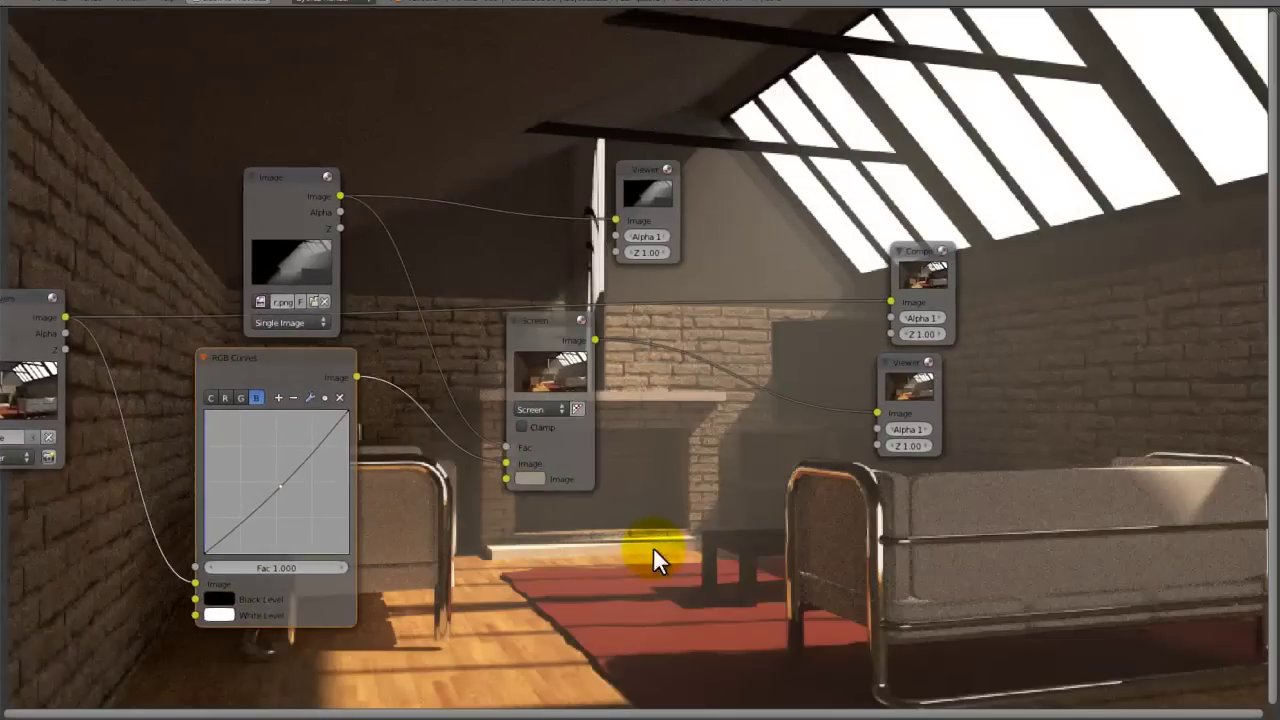
pyautogui.scroll(-1, 655, 555)
pyautogui.moveTo(909, 287); pyautogui.dragTo(886, 312)
pyautogui.press('a')
pyautogui.moveTo(641, 203); pyautogui.dragTo(433, 167)
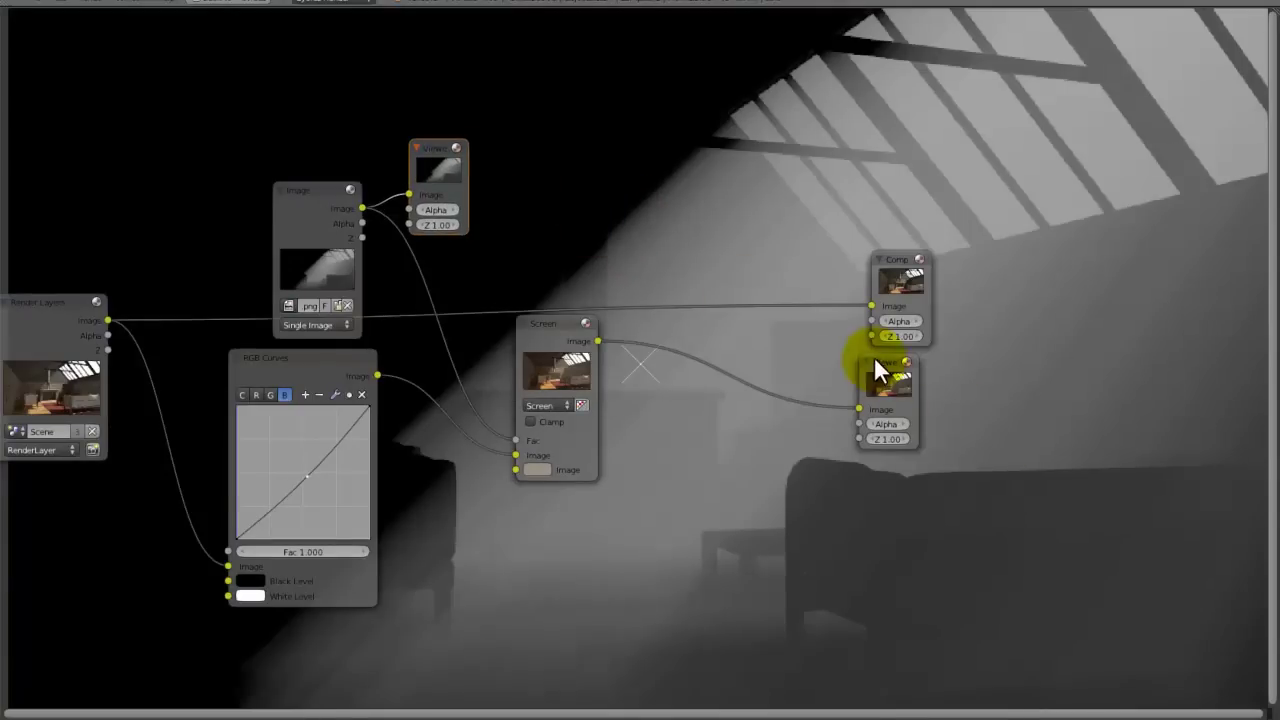
# - Move the main Viewer and Composite nodes farther from the Screen node and save the file
pyautogui.moveTo(874, 358); pyautogui.dragTo(1074, 406)
pyautogui.moveTo(915, 268); pyautogui.dragTo(1130, 278)
pyautogui.hotkey('ctrl', 's')
pyautogui.click(872, 264)
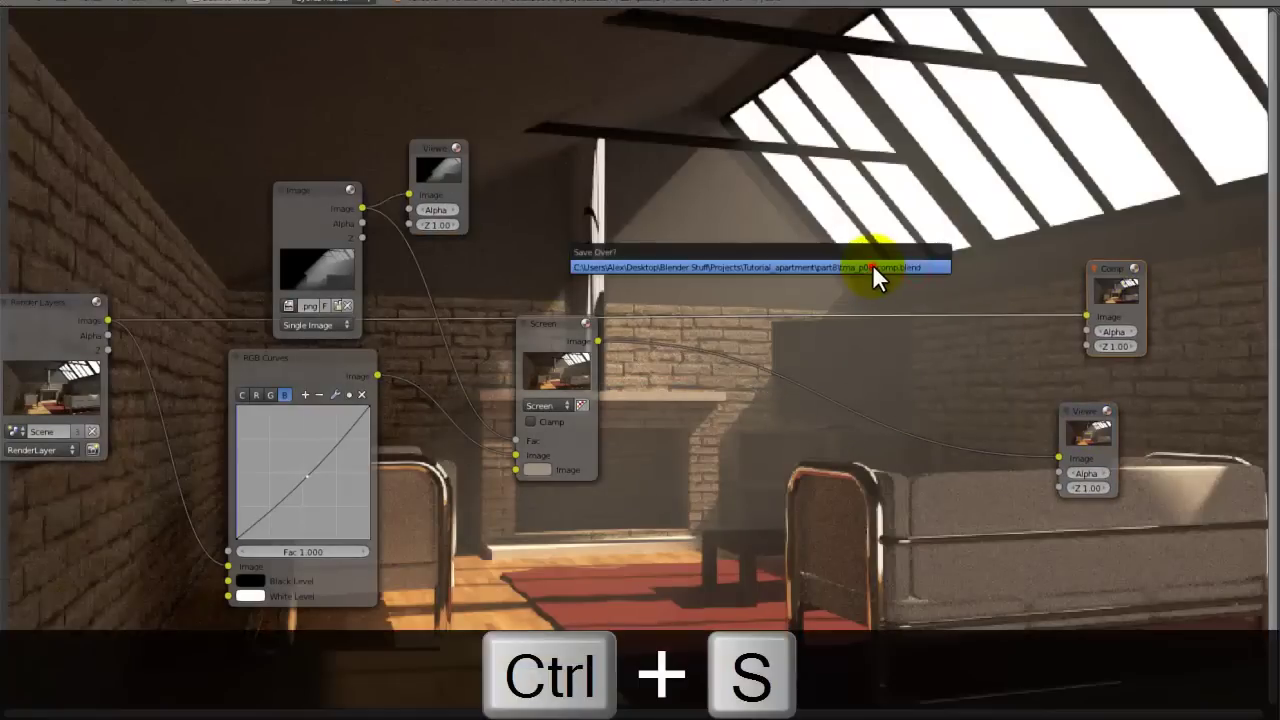
# - Connect the Screen node's output to the Composite node, move the Screen node closer to the Image node and save the file
pyautogui.moveTo(599, 340); pyautogui.dragTo(1087, 316)
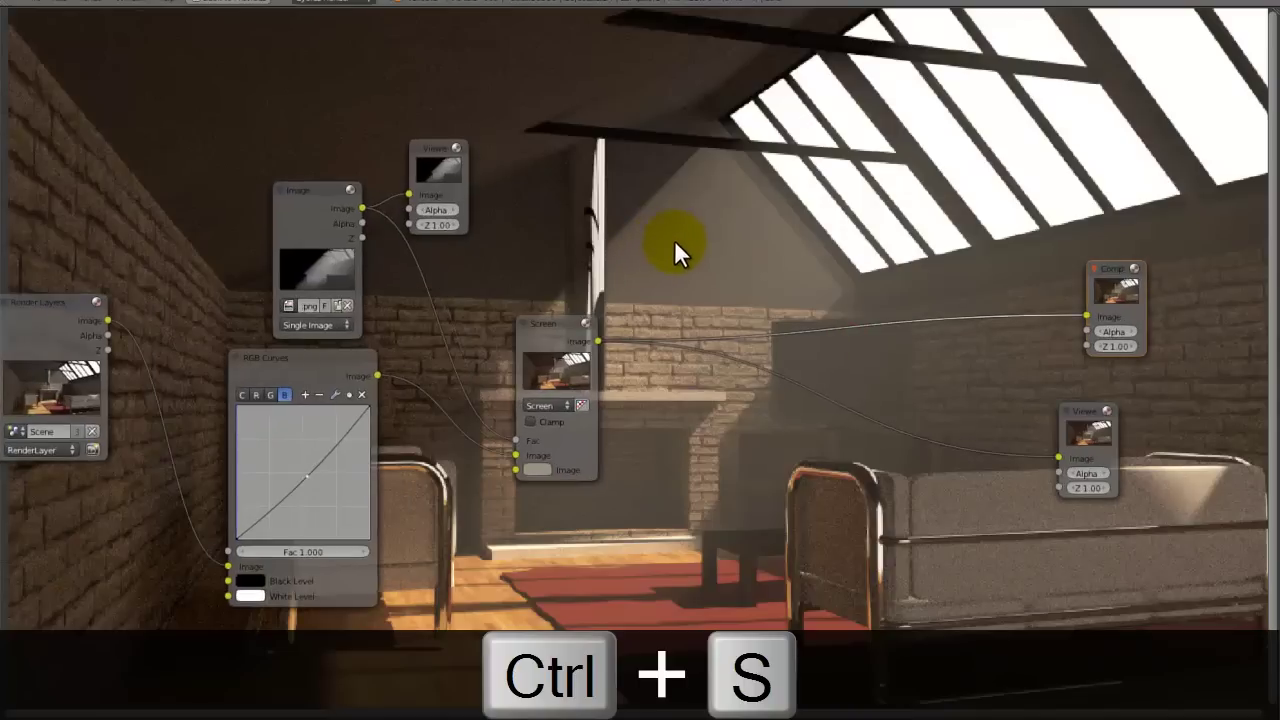
pyautogui.moveTo(574, 375); pyautogui.dragTo(484, 306)
pyautogui.scroll(2, 574, 336)
pyautogui.hotkey('ctrl', 's')
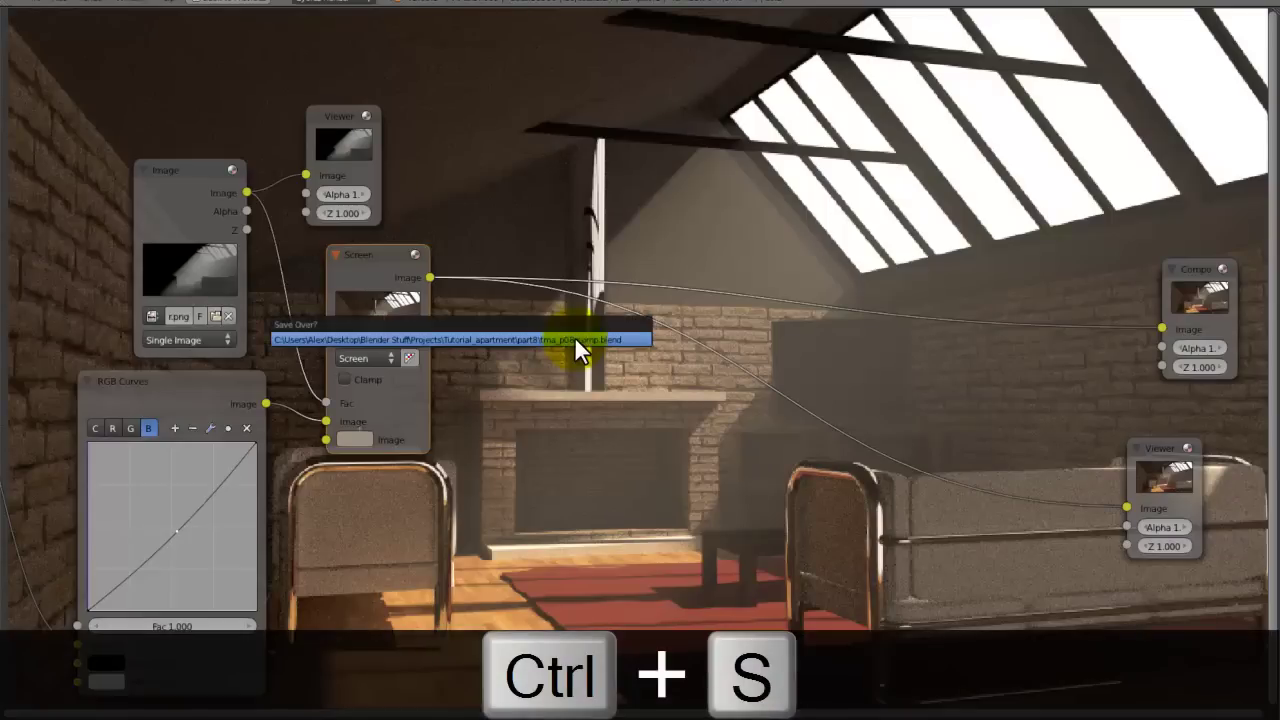
pyautogui.click(574, 337)
# - Add a Math node beside the Screen node and set its operation to Greater Than
pyautogui.moveTo(842, 266); pyautogui.dragTo(629, 232, button='middle')
pyautogui.scroll(3, 629, 232)
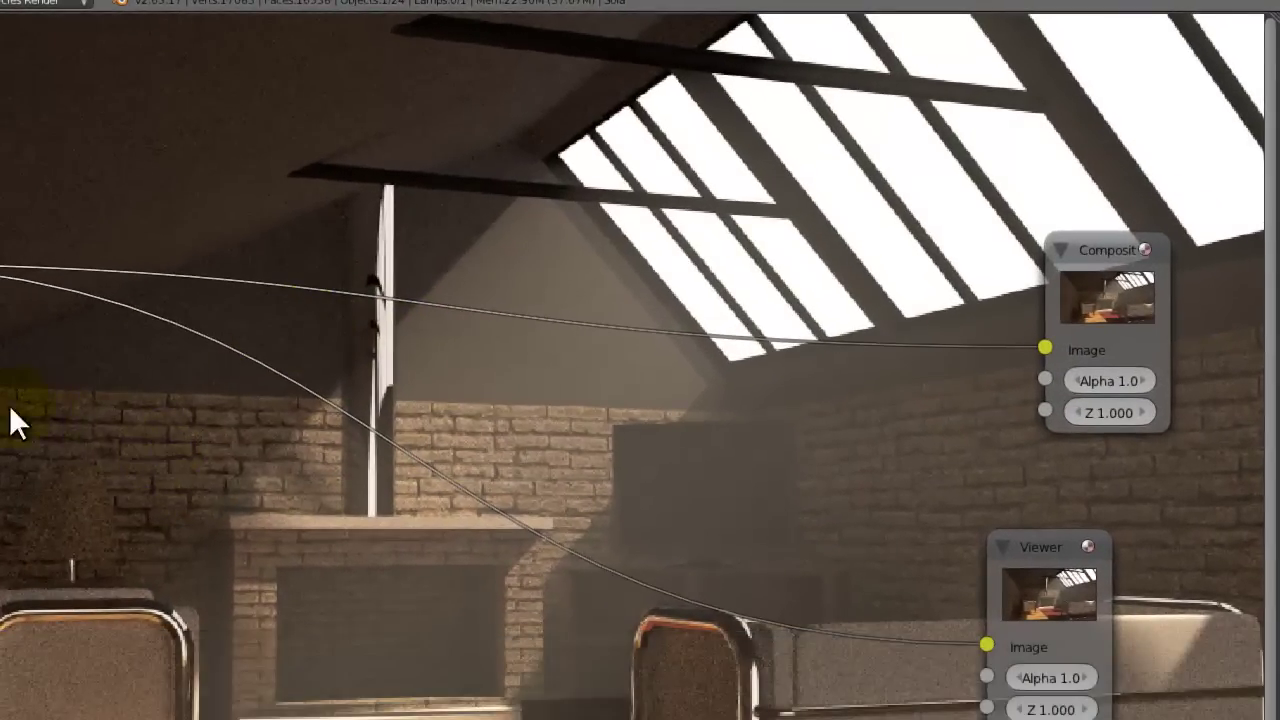
pyautogui.hotkey('shift', 'a')
pyautogui.moveTo(28, 466)
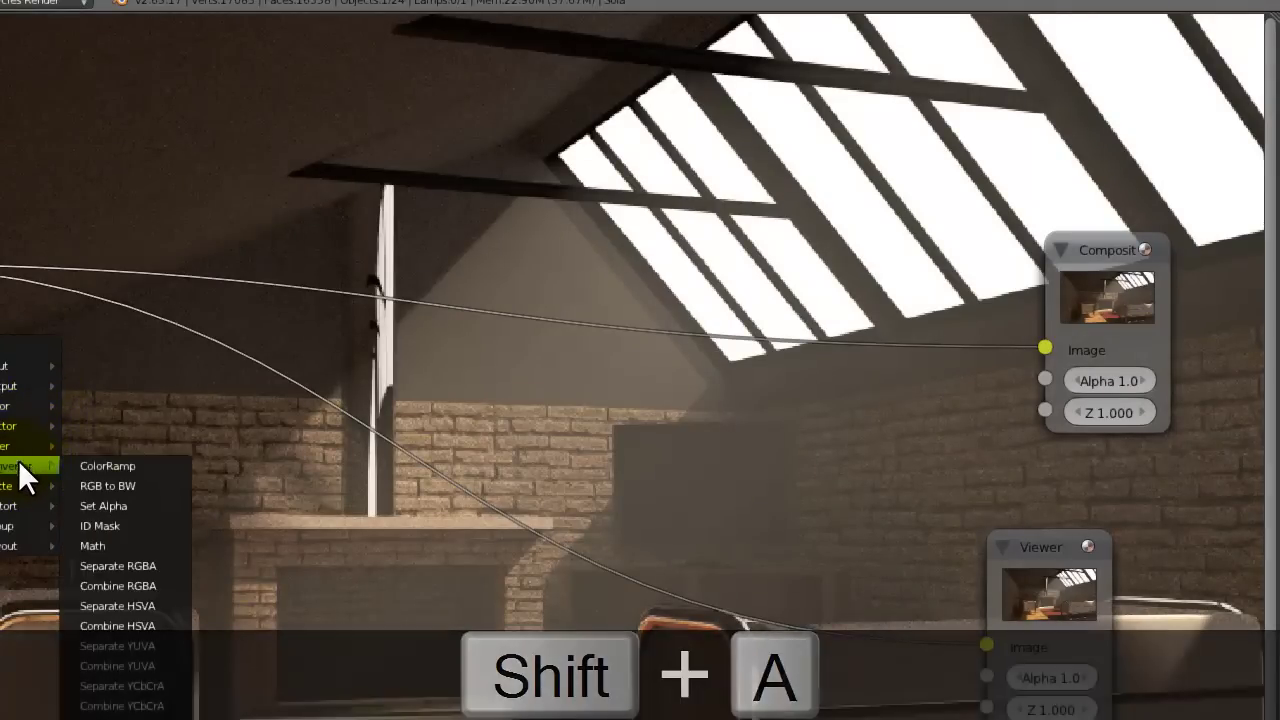
pyautogui.click(132, 545)
pyautogui.moveTo(104, 467); pyautogui.dragTo(461, 535, button='middle')
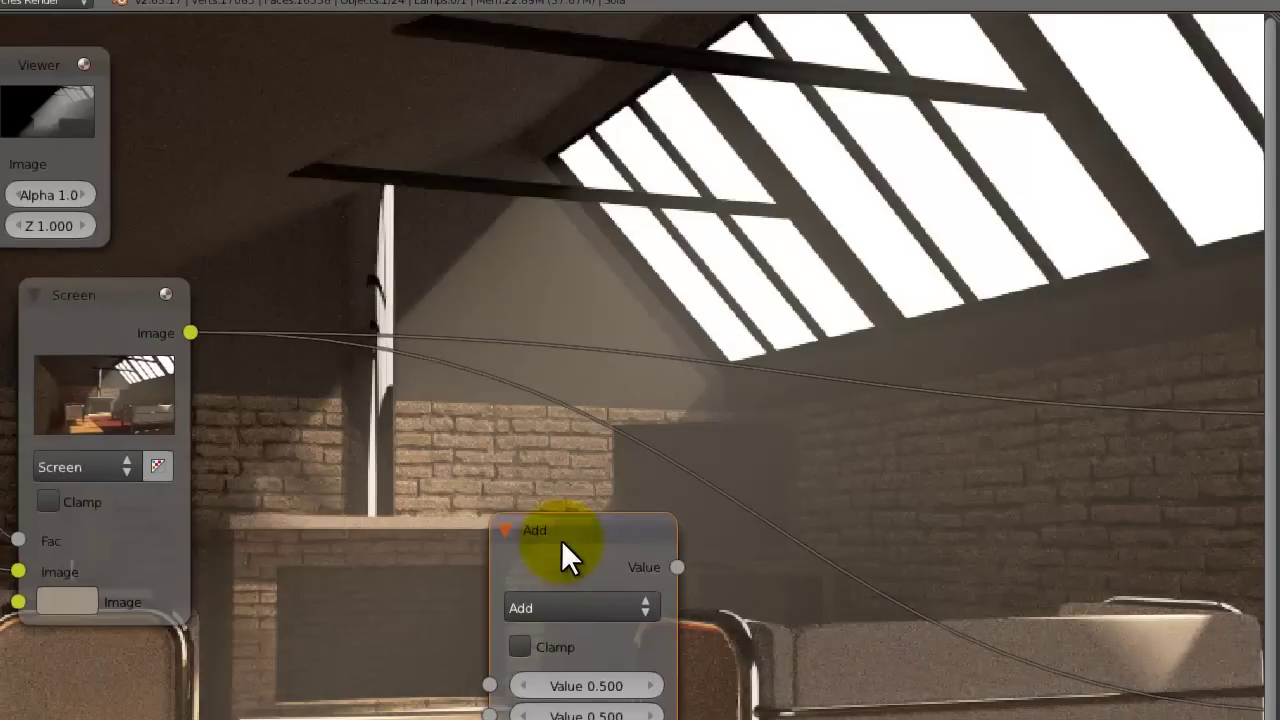
pyautogui.moveTo(535, 537); pyautogui.dragTo(341, 494)
pyautogui.click(365, 551)
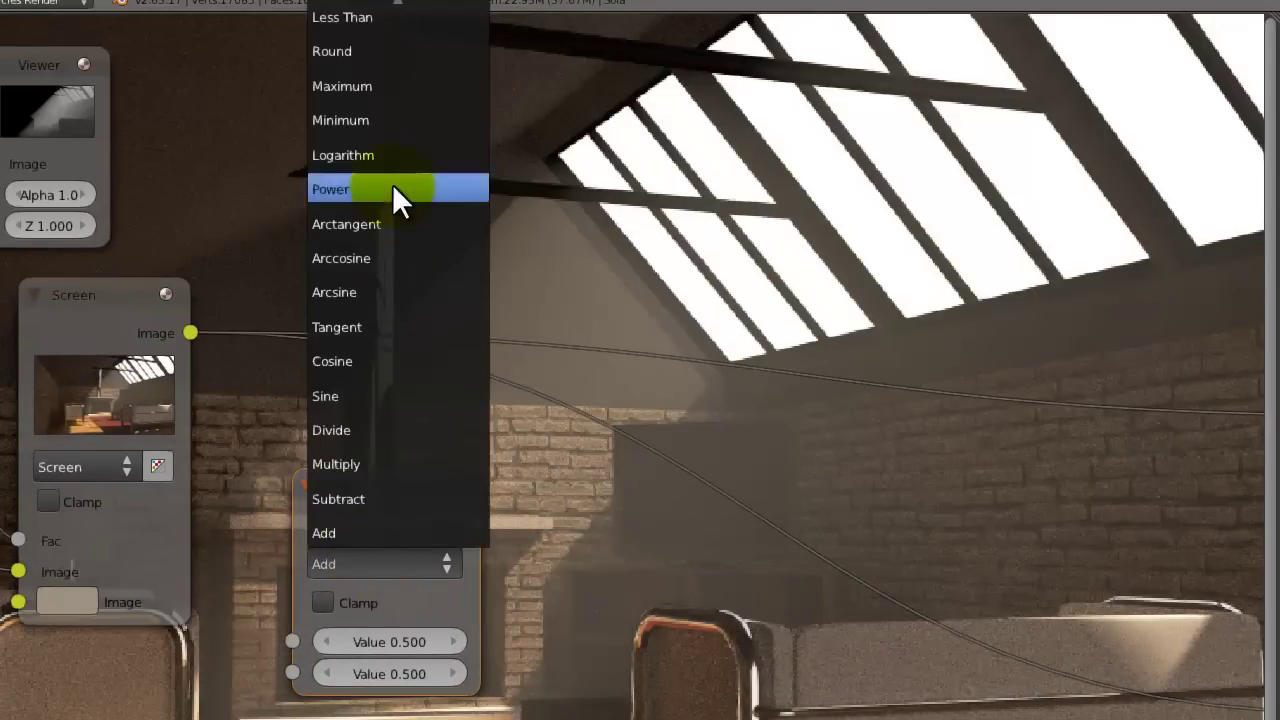
pyautogui.moveTo(404, 1)
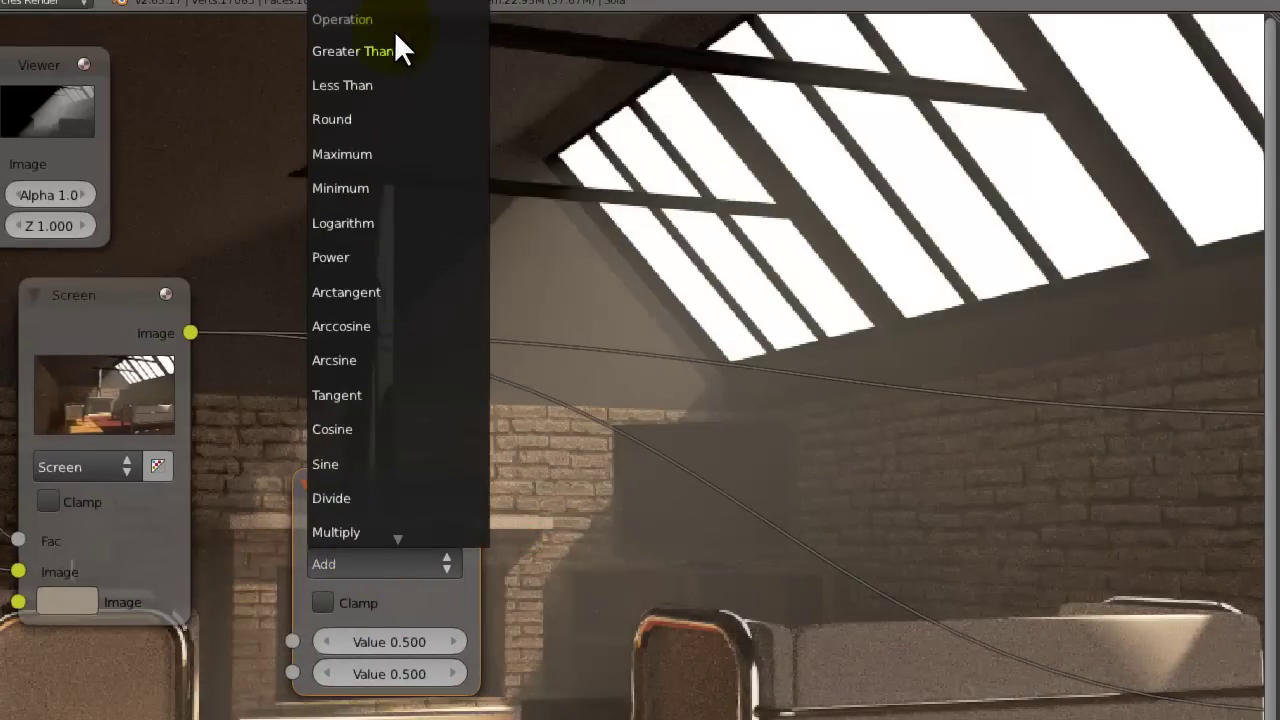
pyautogui.click(391, 40)
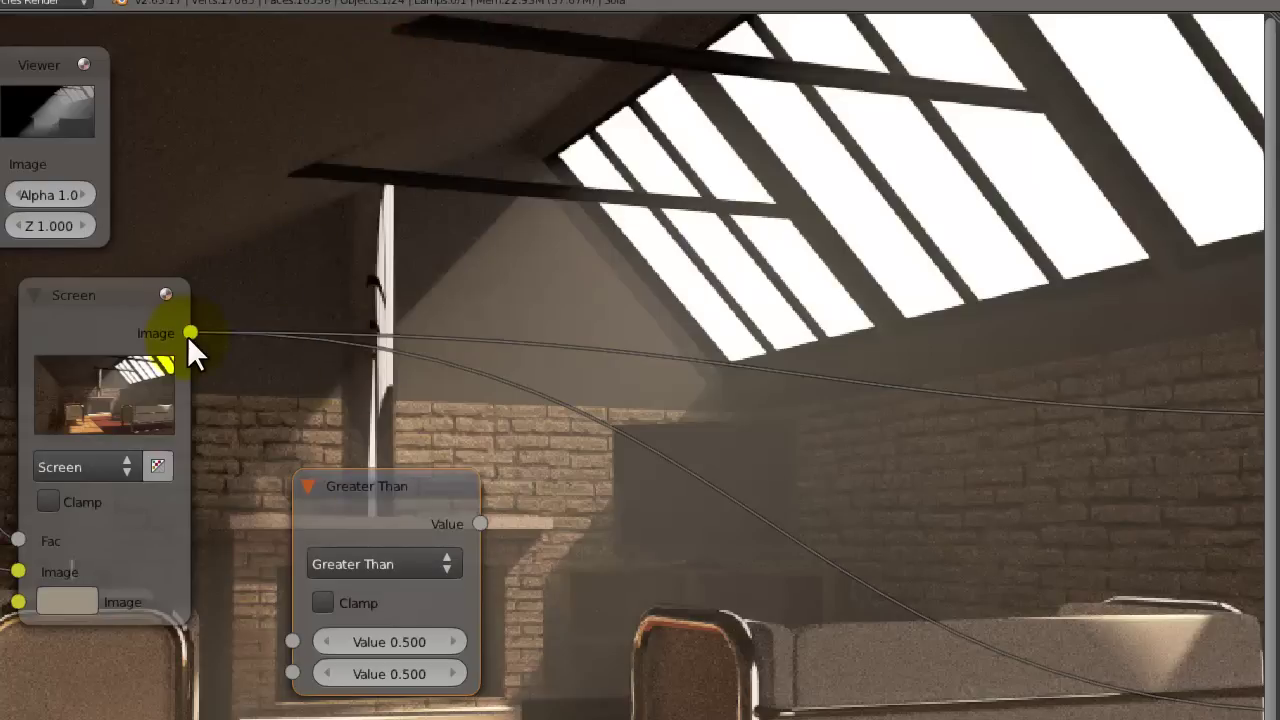
# - Feed the Screen node's image into the Greater Than node's first value and set its second value to 0
pyautogui.moveTo(192, 335); pyautogui.dragTo(300, 637)
pyautogui.click(405, 669)
pyautogui.write('0')
pyautogui.press('Return')
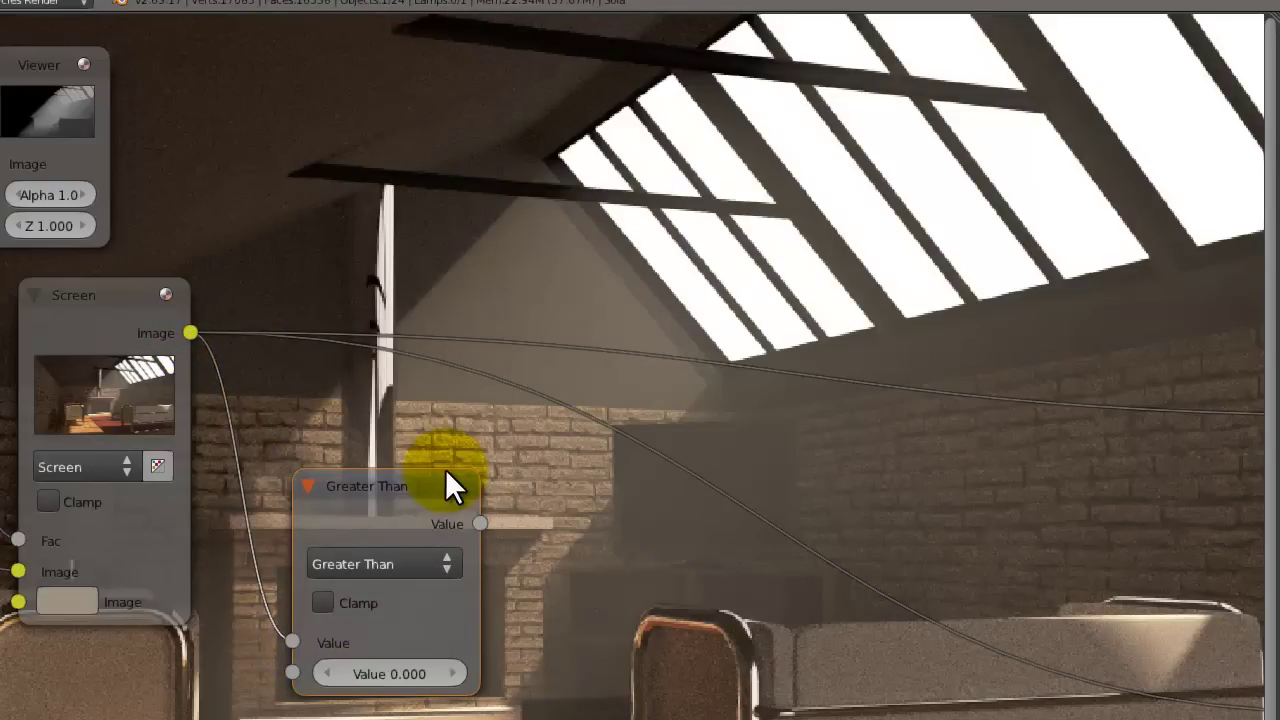
pyautogui.moveTo(390, 493); pyautogui.dragTo(392, 463)
# - Bring the main Viewer node nearer and connect the Greater Than node's output to it
pyautogui.moveTo(645, 456); pyautogui.dragTo(417, 422, button='middle')
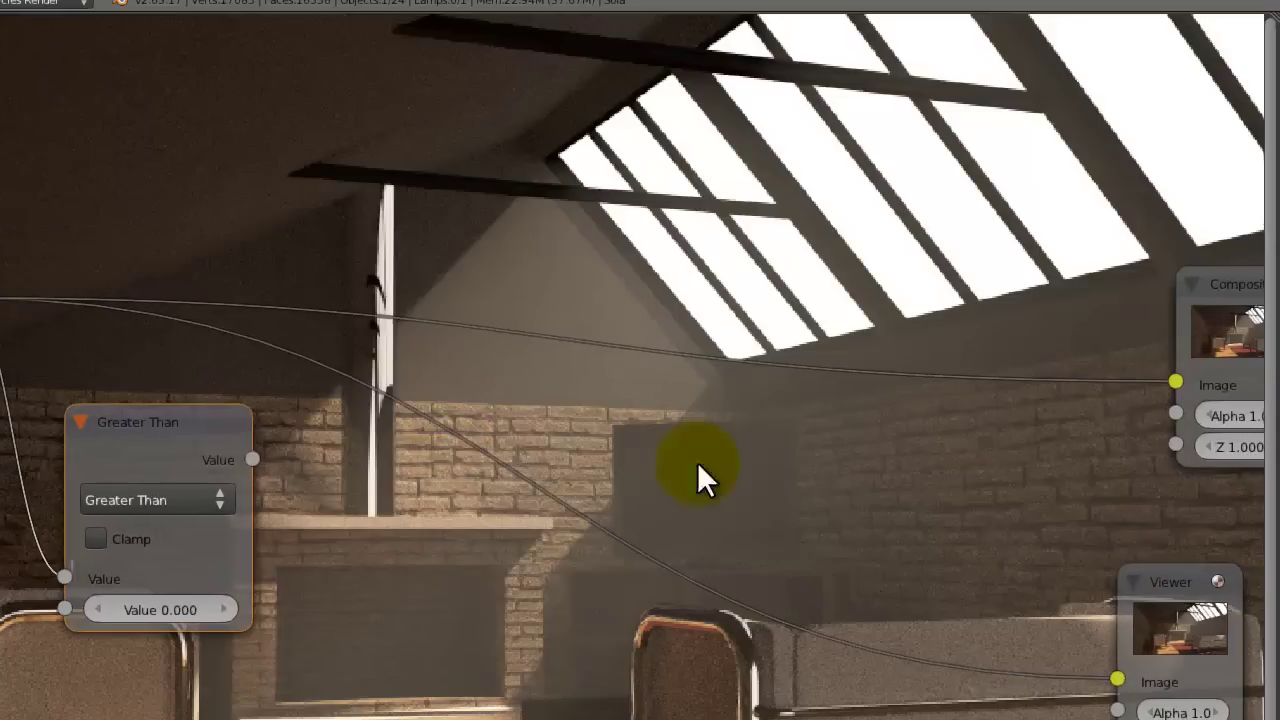
pyautogui.moveTo(1204, 608); pyautogui.dragTo(790, 490)
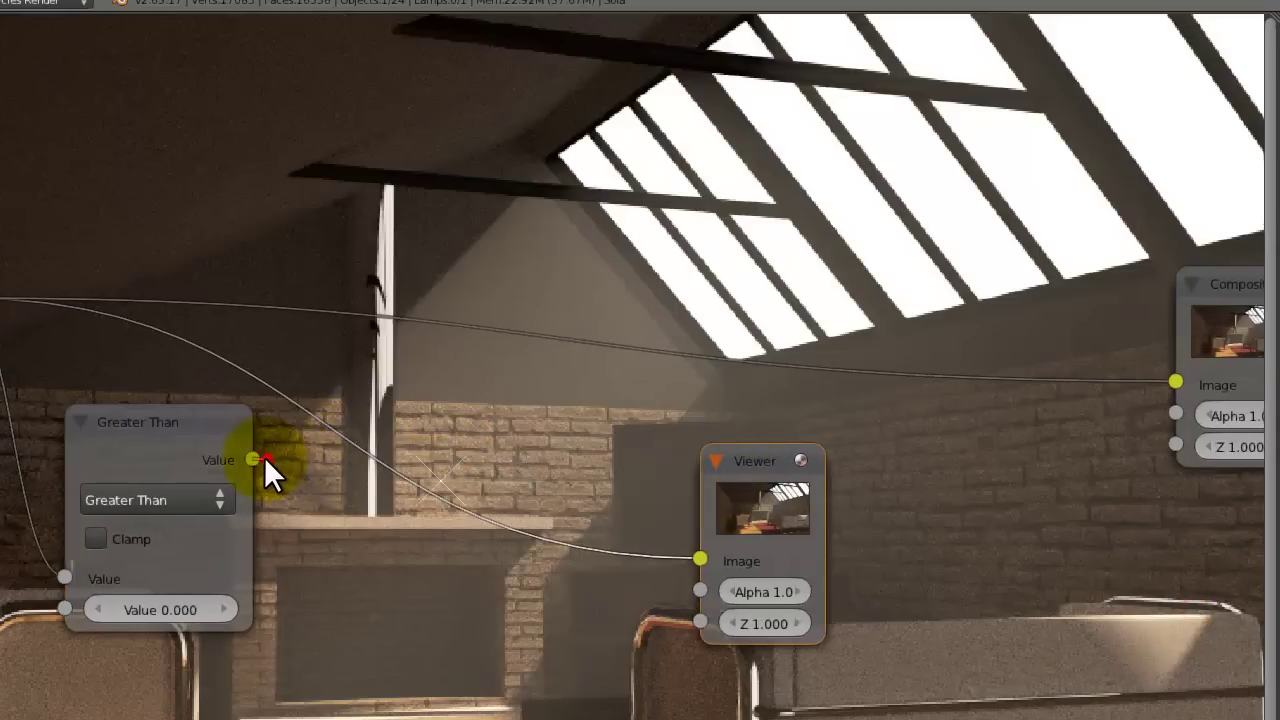
pyautogui.moveTo(256, 460); pyautogui.dragTo(722, 562)
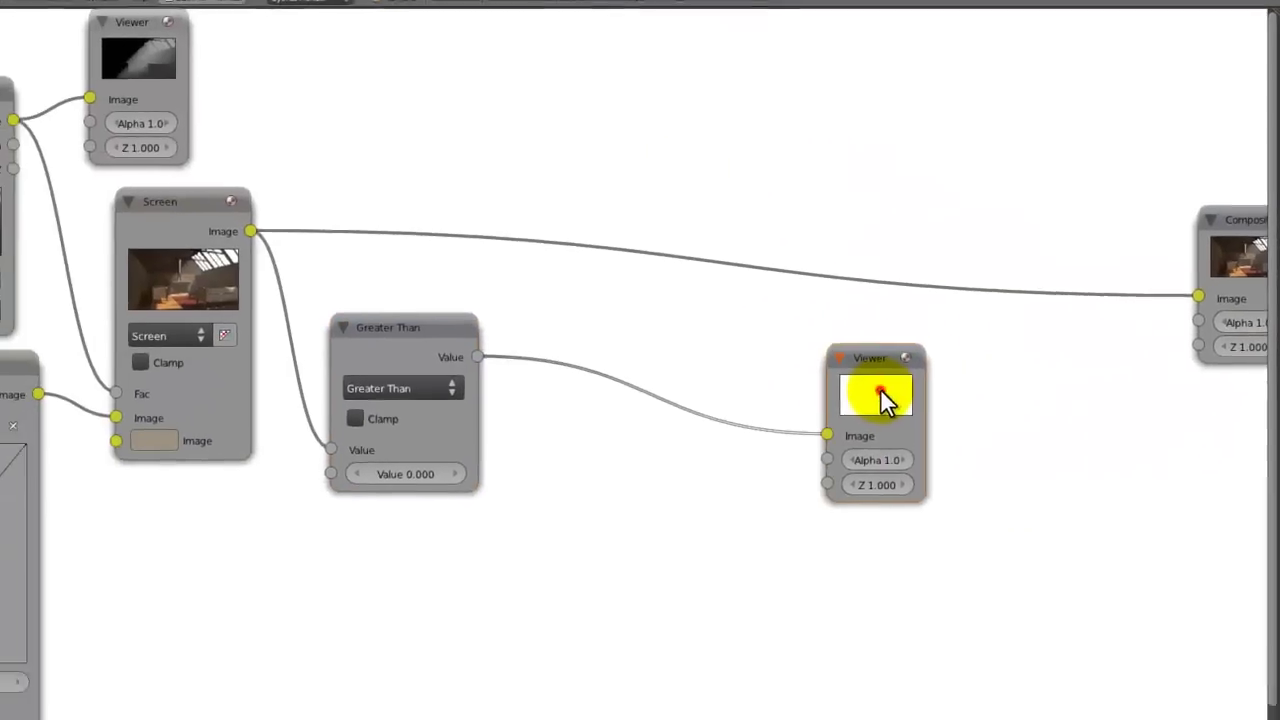
# - Shrink the backdrop image so its whole frame fits inside the node editor, and save the file
pyautogui.hotkey('alt', 'v')
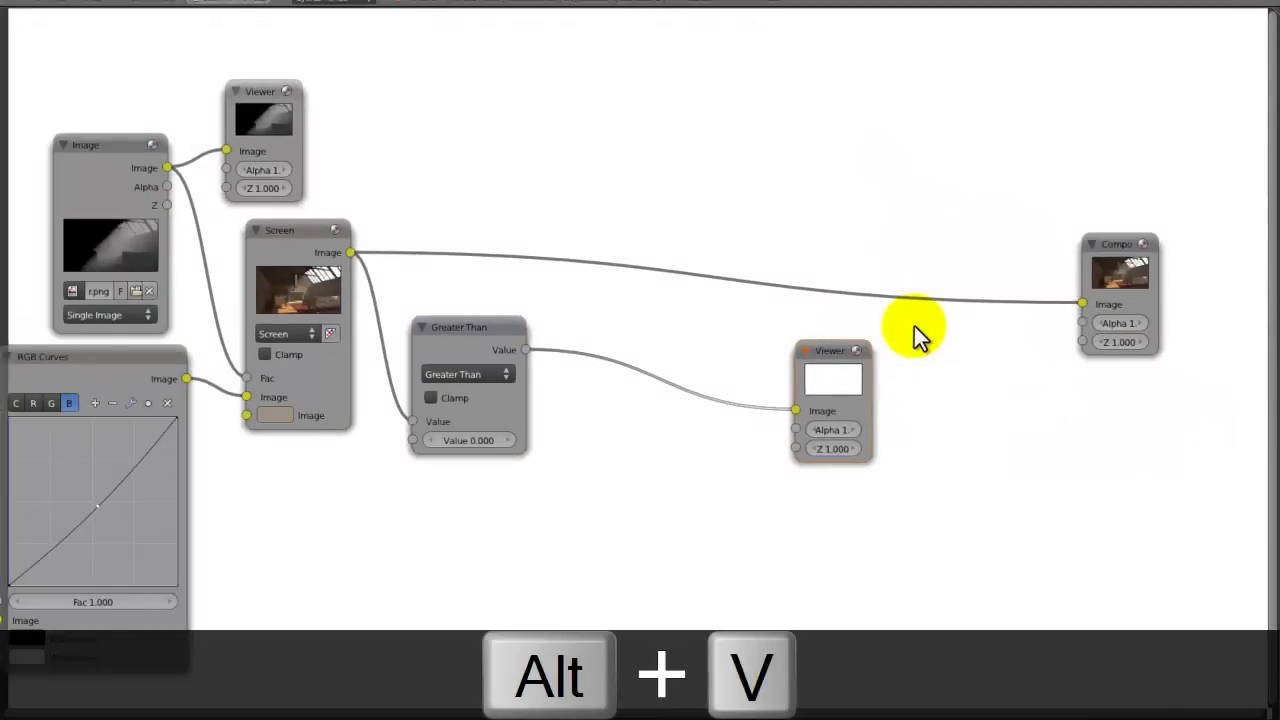
pyautogui.hotkey('alt', 'v')
pyautogui.hotkey('ctrl', 'a')
pyautogui.hotkey('ctrl', 's')
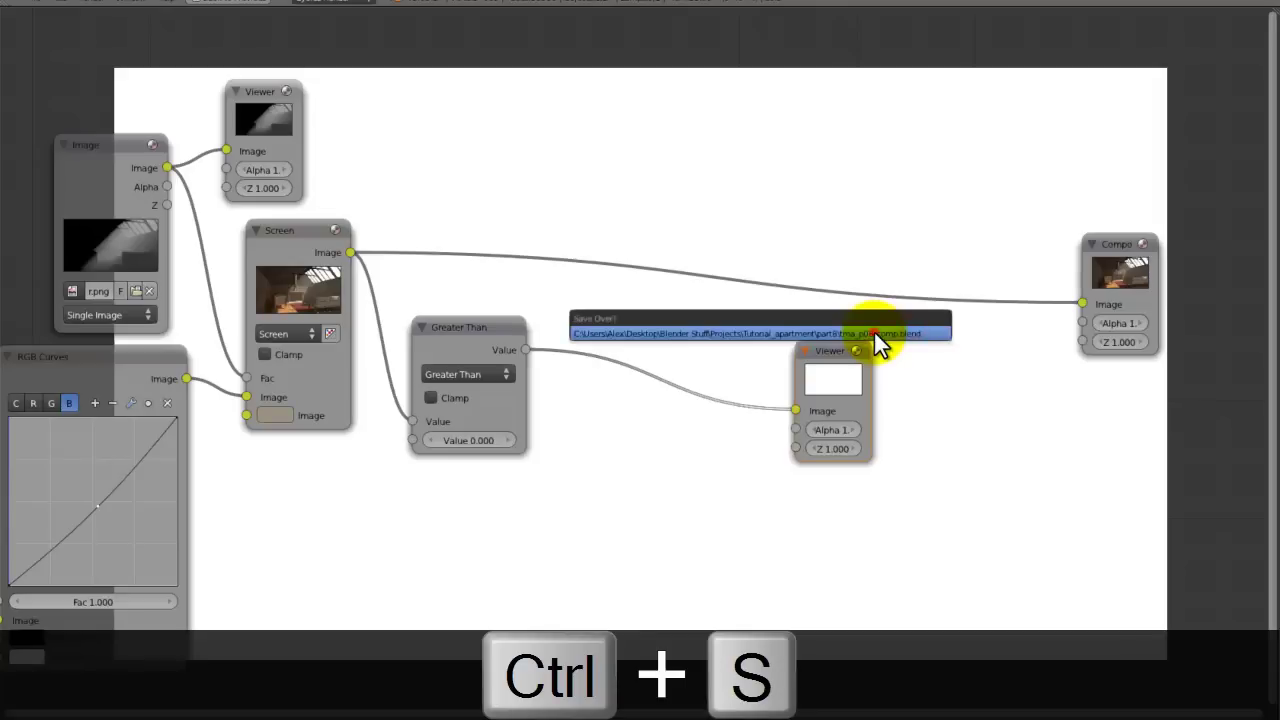
pyautogui.click(874, 332)
# - Set the Greater Than node's second value to -1 and move the main Viewer node farther away from it
pyautogui.moveTo(565, 399); pyautogui.dragTo(427, 237, button='middle')
pyautogui.click(365, 275)
pyautogui.write('-1')
pyautogui.press('Return')
pyautogui.press('Home')
pyautogui.moveTo(924, 332); pyautogui.dragTo(1184, 357)
# - Insert a Lens Distortion node on the link between the Greater Than and Viewer nodes
pyautogui.scroll(2, 740, 332)
pyautogui.hotkey('shift', 'a')
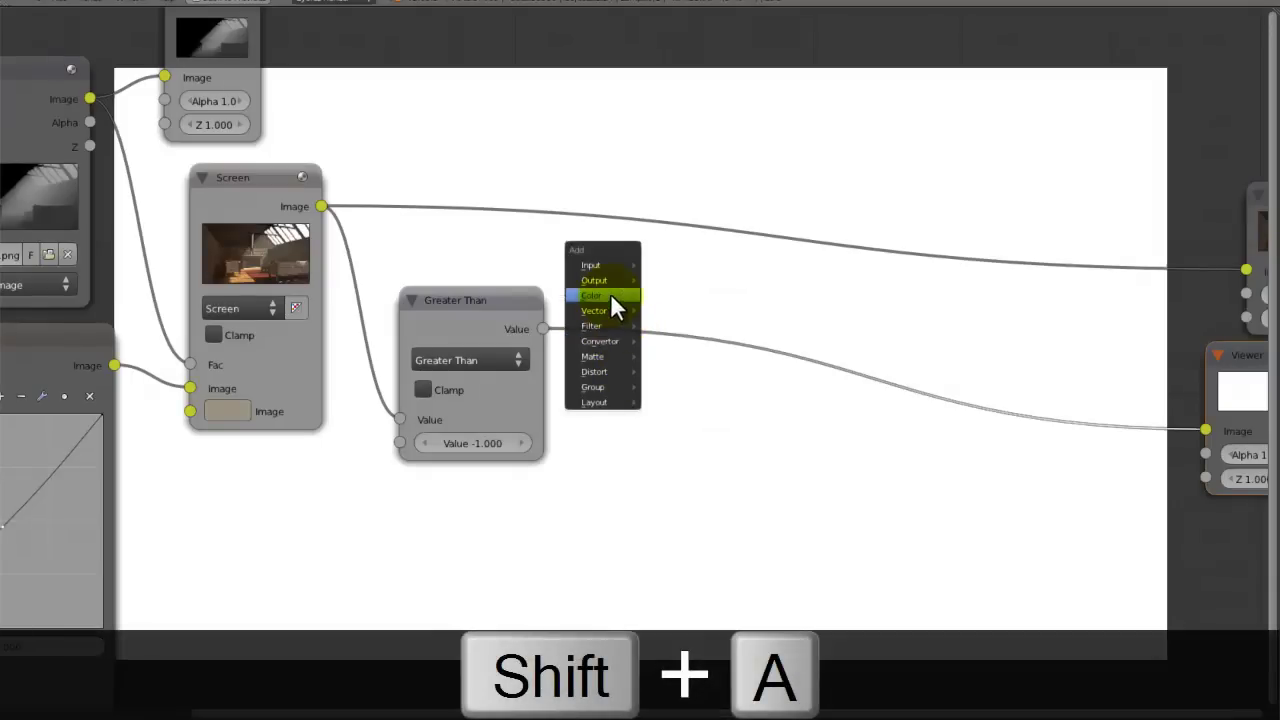
pyautogui.moveTo(603, 372)
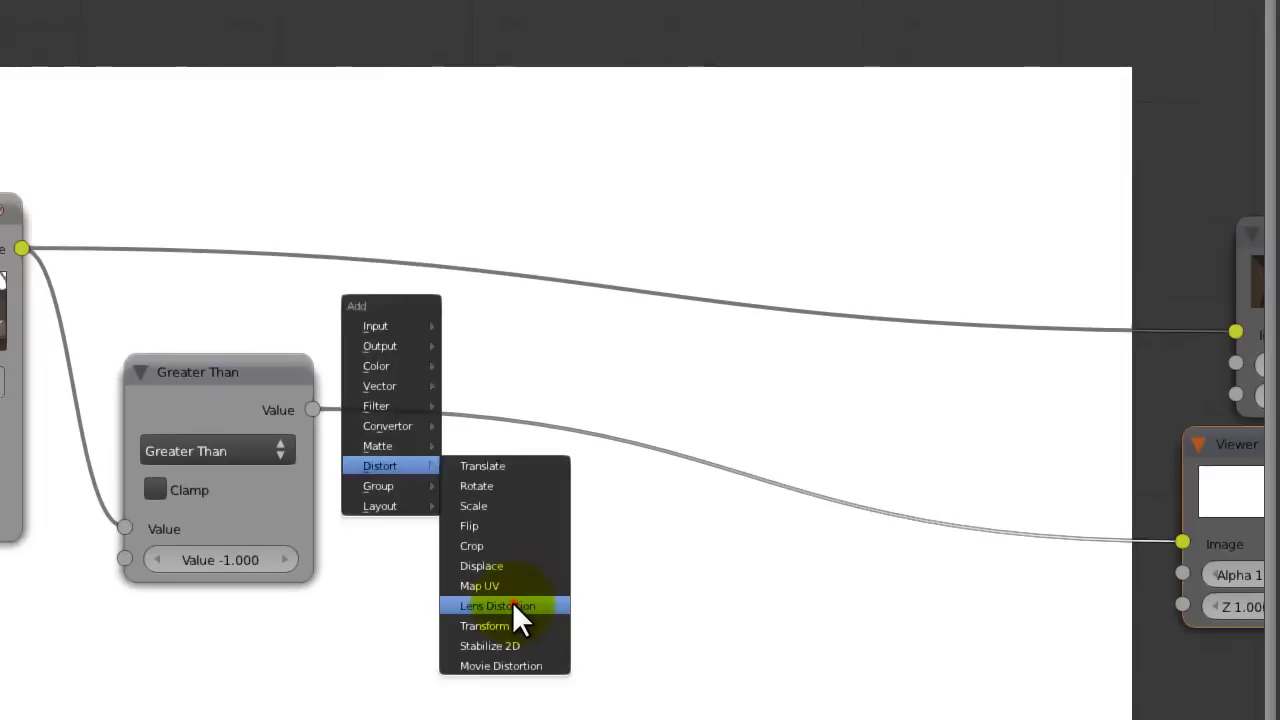
pyautogui.click(684, 478)
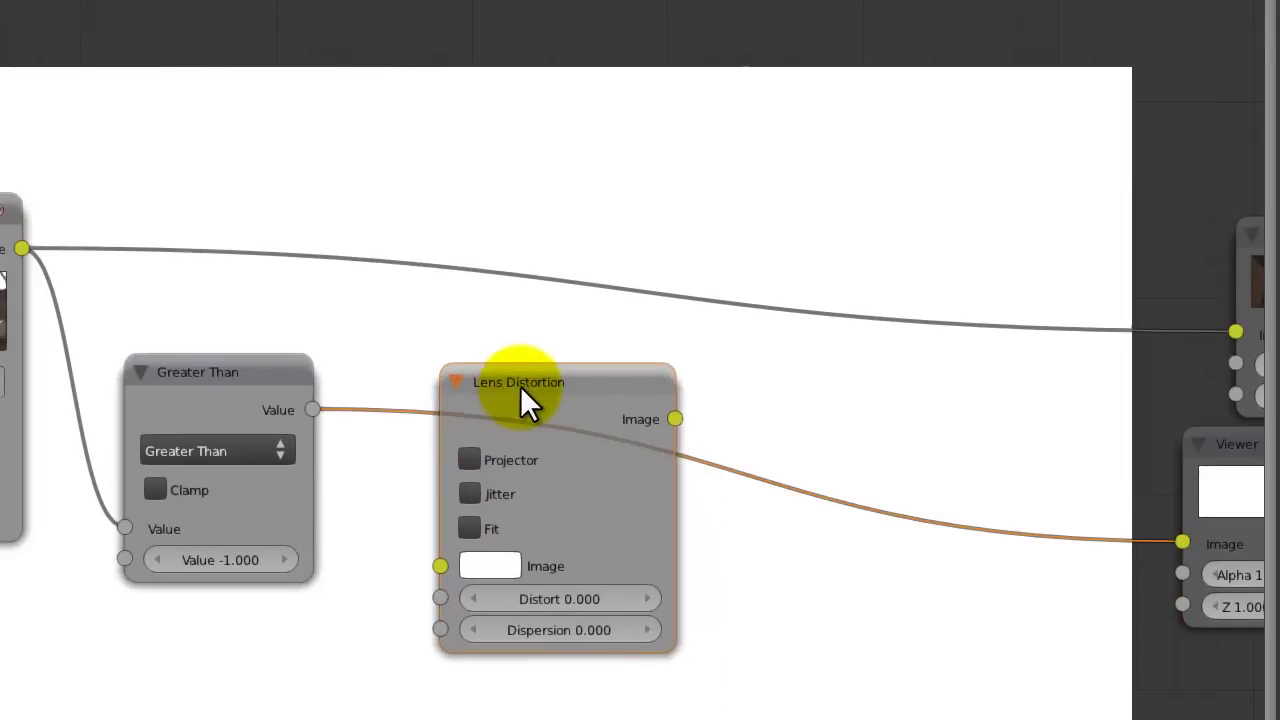
pyautogui.click(520, 386)
# - Set the Lens Distortion node's Distort value to 1 and save the file
pyautogui.click(558, 599)
pyautogui.write('1')
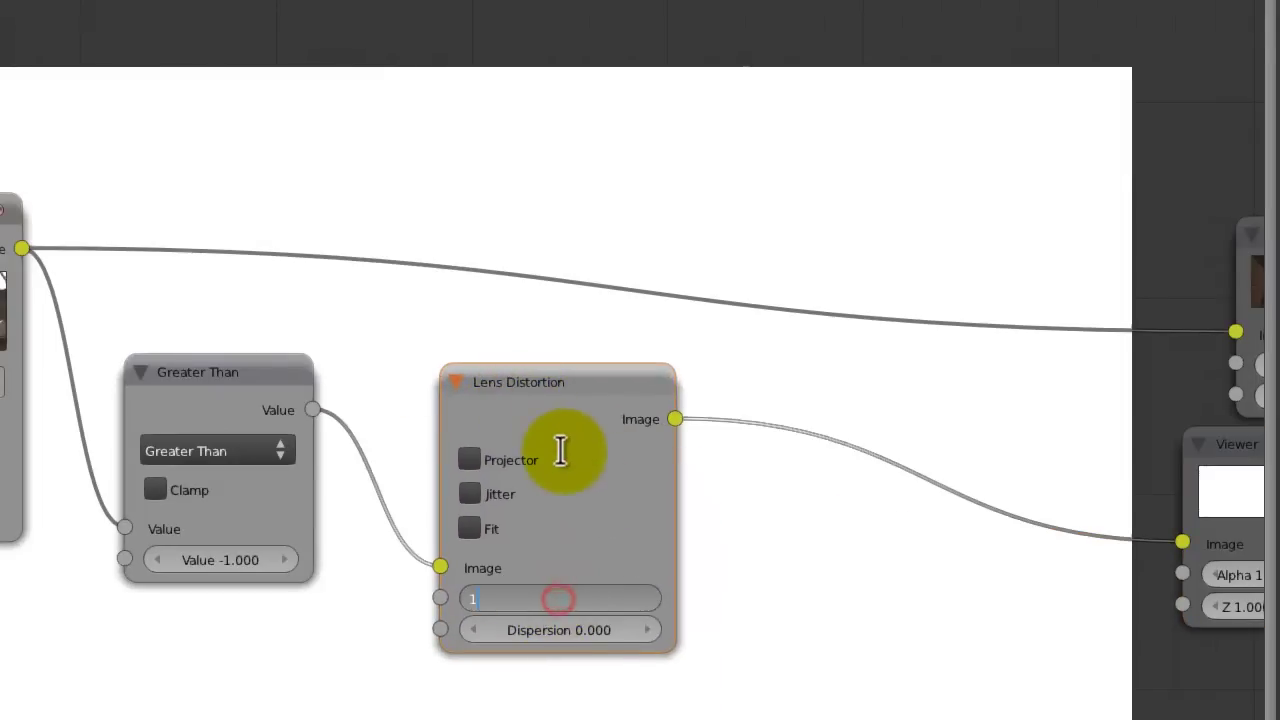
pyautogui.press('Return')
pyautogui.hotkey('ctrl', 's')
pyautogui.click(564, 450)
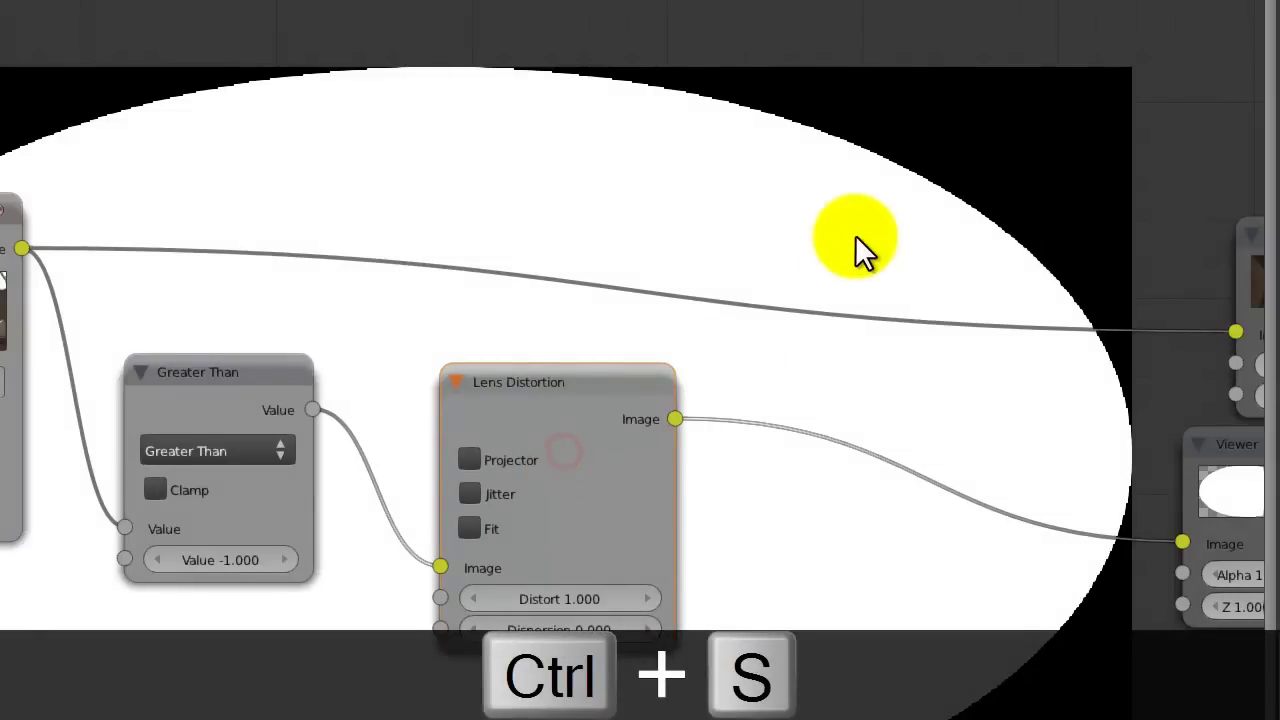
# - Add a Mix node set to Multiply on the link between the Screen and Composite nodes
pyautogui.moveTo(823, 492); pyautogui.dragTo(490, 480, button='middle')
pyautogui.hotkey('shift', 'a')
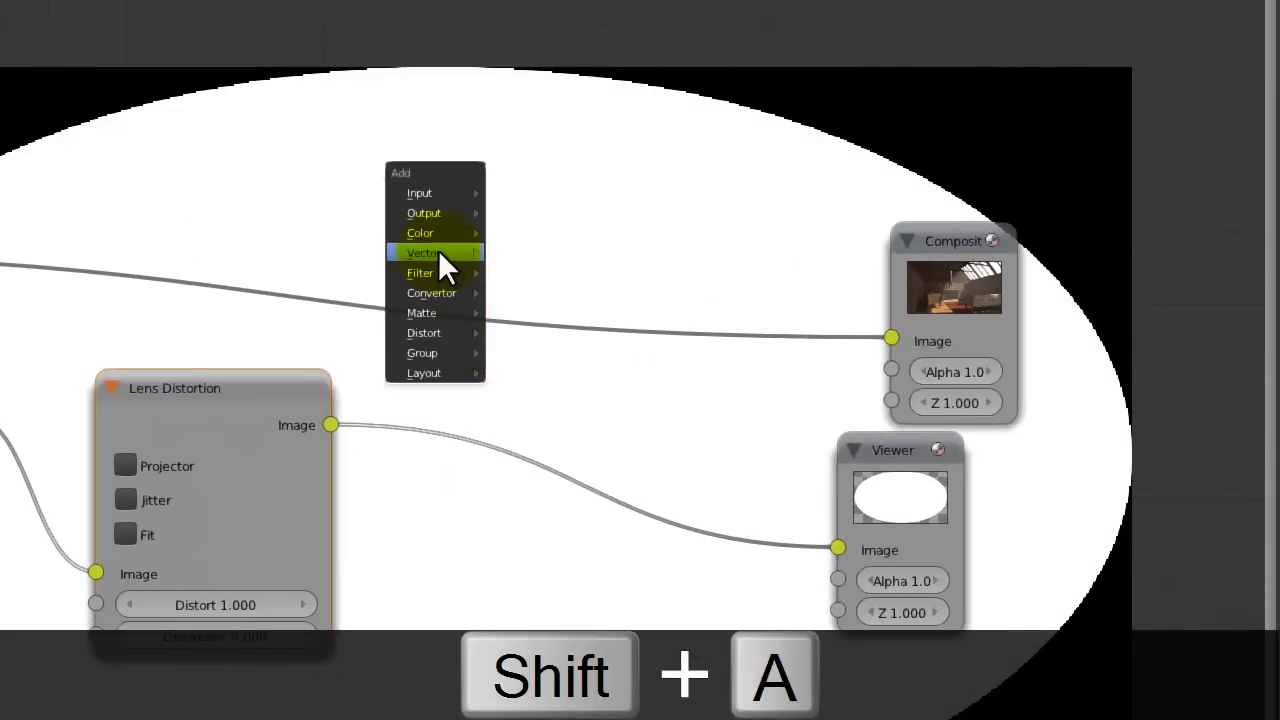
pyautogui.moveTo(450, 233)
pyautogui.click(528, 253)
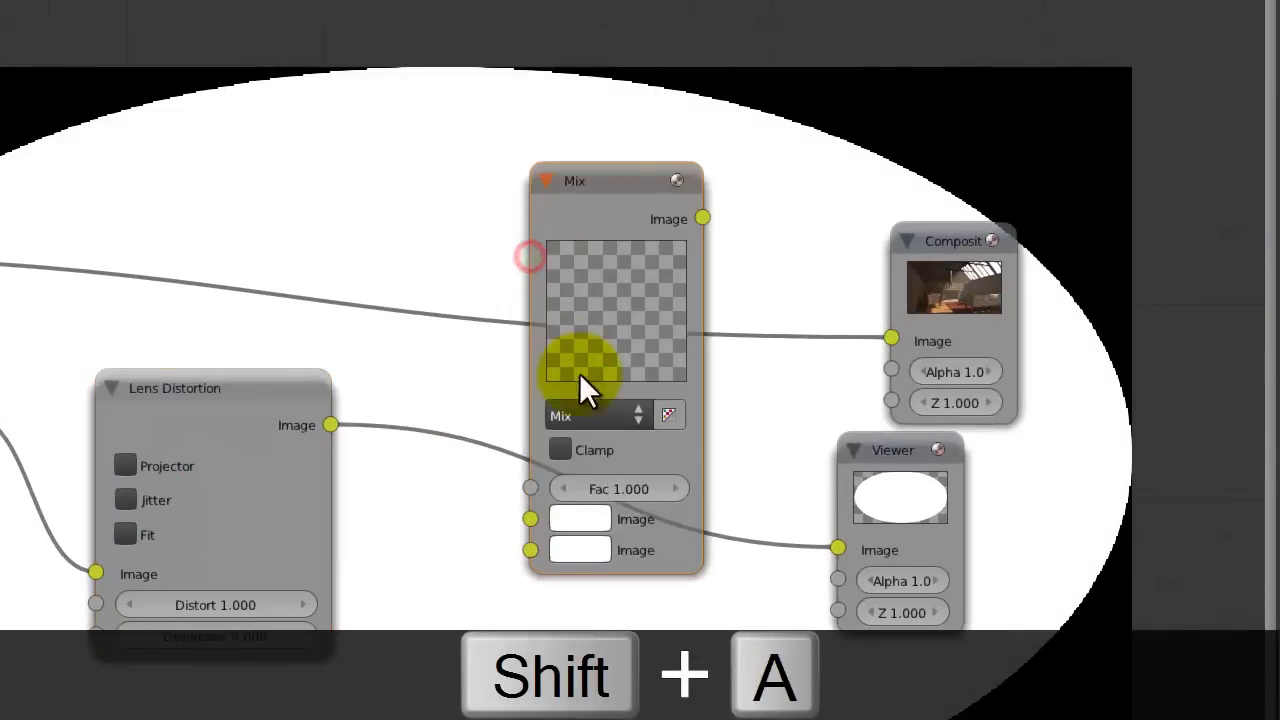
pyautogui.click(585, 412)
pyautogui.click(575, 516)
pyautogui.moveTo(563, 391); pyautogui.dragTo(585, 30)
# - Connect Lens Distortion to the Multiply node's second Image input, and the Multiply output to the Viewer placed below the Composite node
pyautogui.moveTo(331, 425); pyautogui.dragTo(521, 265)
pyautogui.press('Home')
pyautogui.moveTo(1023, 258); pyautogui.dragTo(511, 309, button='middle')
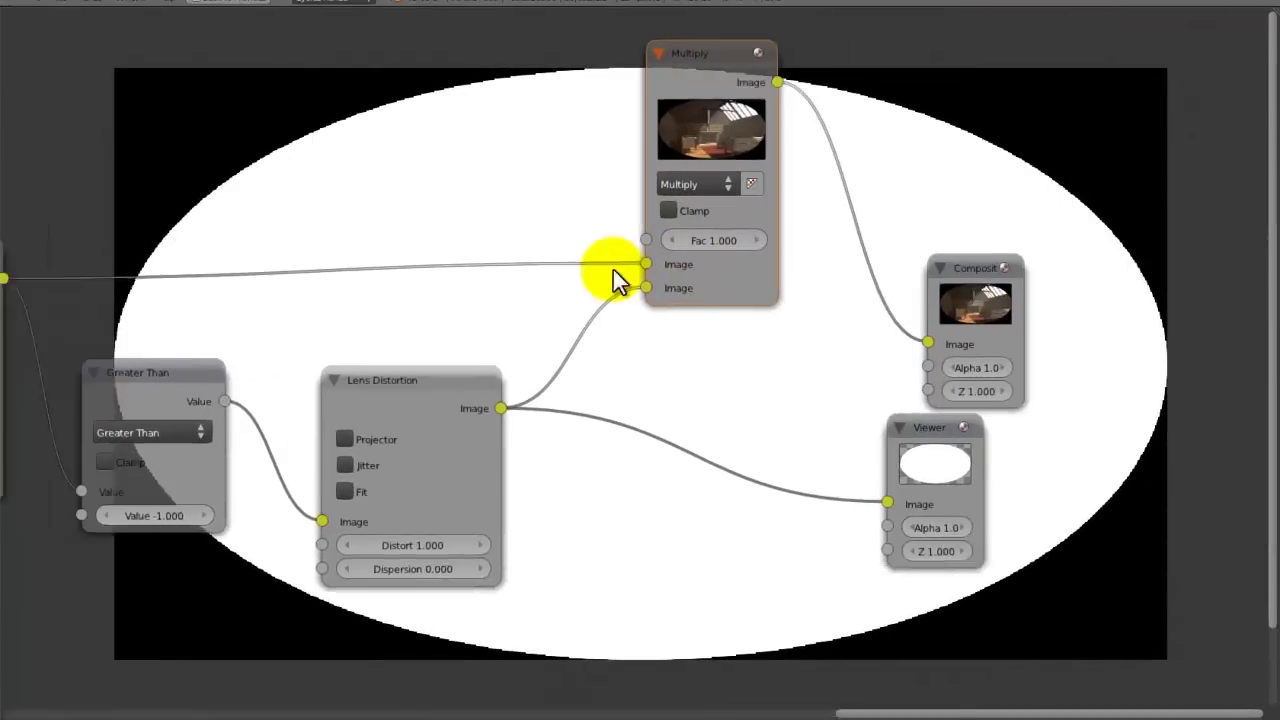
pyautogui.moveTo(715, 94); pyautogui.dragTo(826, 515)
pyautogui.moveTo(861, 474); pyautogui.dragTo(909, 458)
# - Move the Multiply, Composite and Viewer nodes together farther from the Lens Distortion node to leave space between them
pyautogui.moveTo(686, 427); pyautogui.dragTo(727, 328, button='middle')
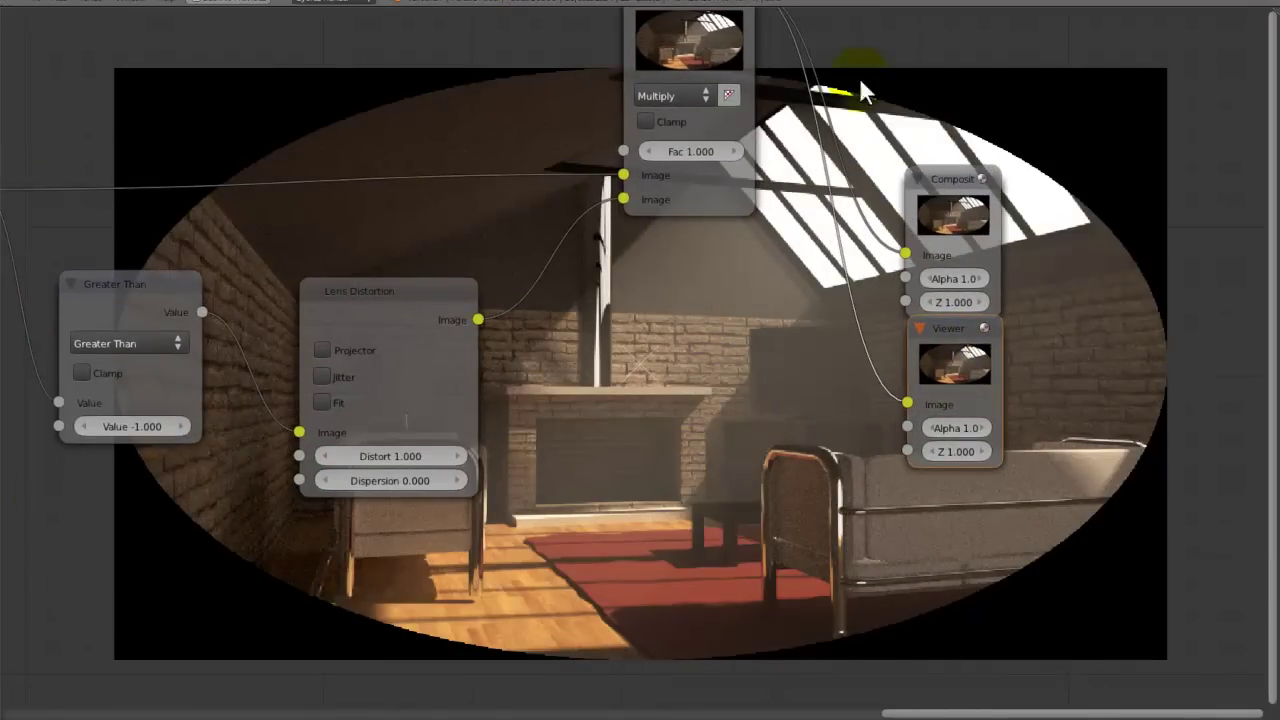
pyautogui.scroll(3, 643, 405)
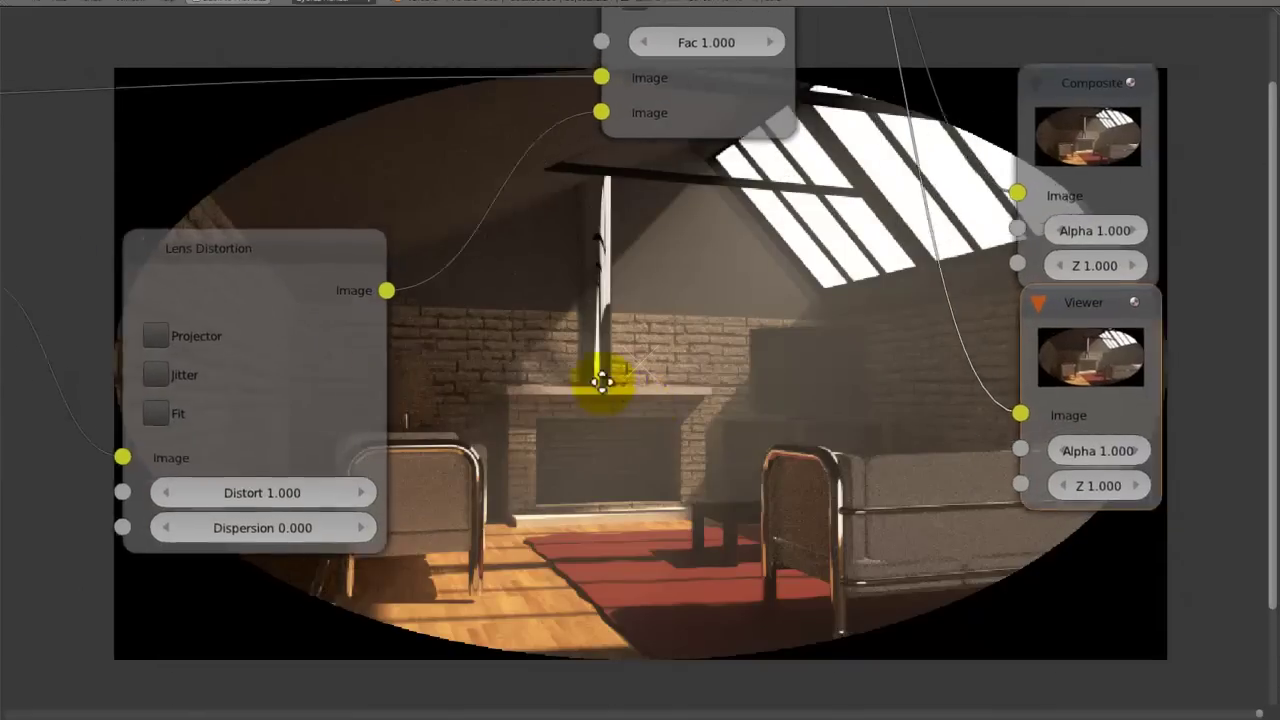
pyautogui.moveTo(480, 265); pyautogui.dragTo(263, 191, button='middle')
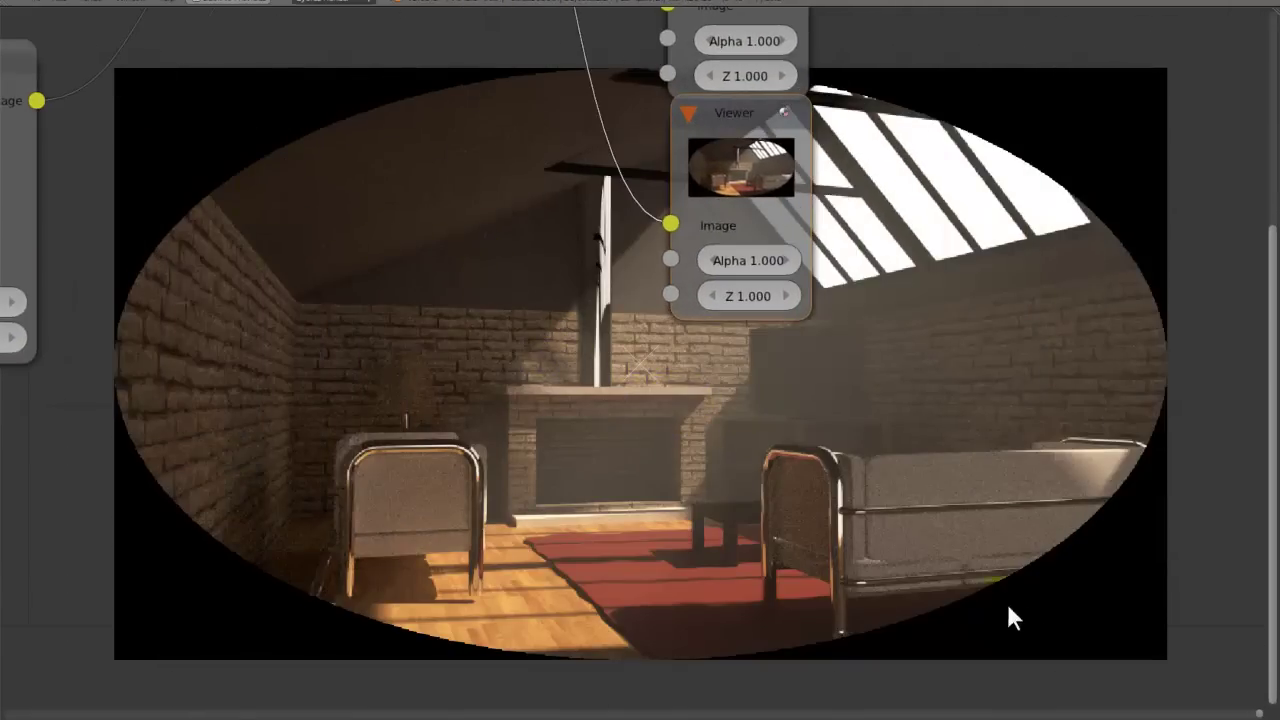
pyautogui.moveTo(828, 523); pyautogui.dragTo(1168, 612, button='middle')
pyautogui.moveTo(660, 388); pyautogui.dragTo(805, 478, button='middle')
pyautogui.scroll(-1, 781, 464)
pyautogui.scroll(-3, 774, 323)
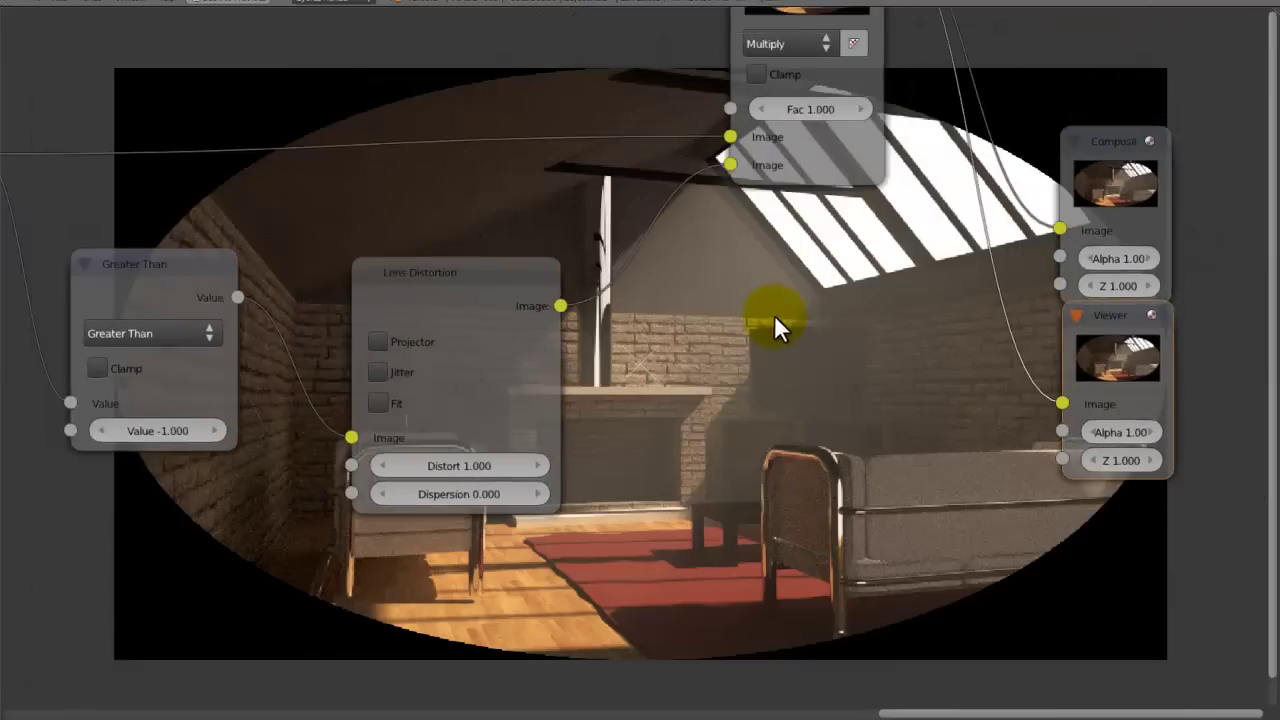
pyautogui.moveTo(1045, 175); pyautogui.dragTo(689, 473)
pyautogui.press('g')
pyautogui.click(947, 460)
# - Insert a Blur node on the link between the Lens Distortion and Multiply nodes
pyautogui.hotkey('shift', 'a')
pyautogui.click(659, 354)
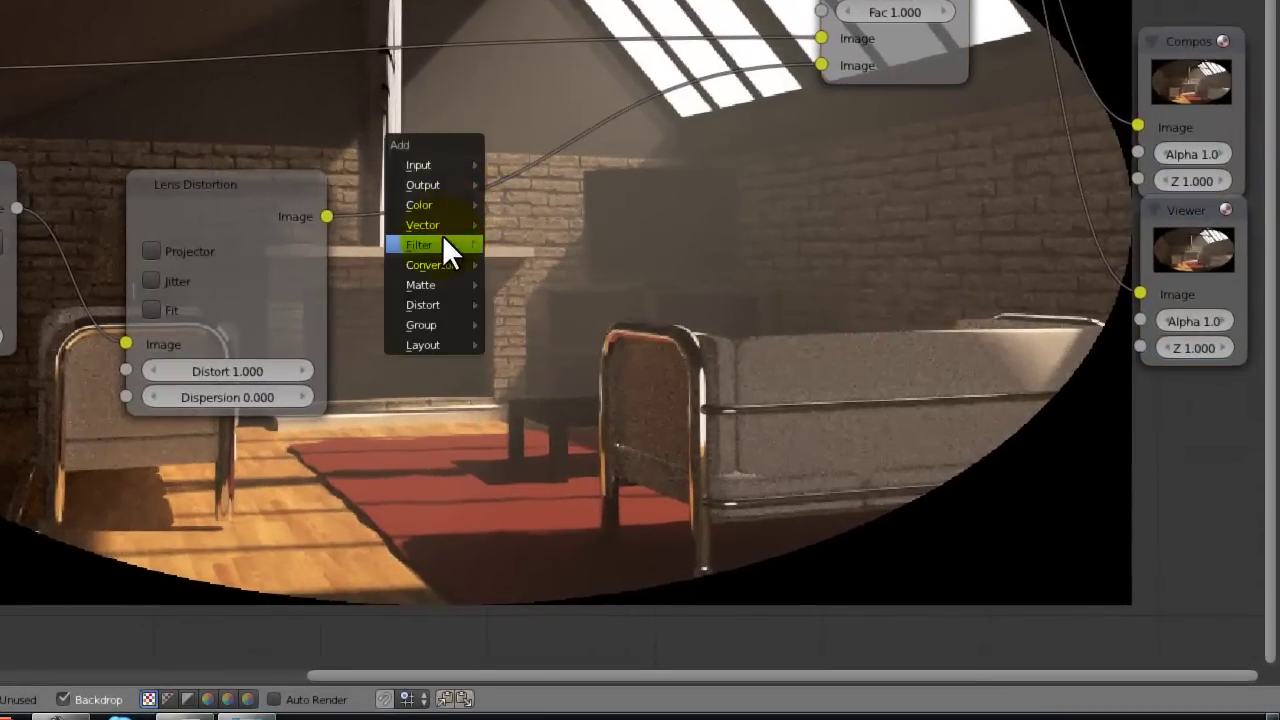
pyautogui.moveTo(444, 246)
pyautogui.click(540, 265)
pyautogui.click(487, 175)
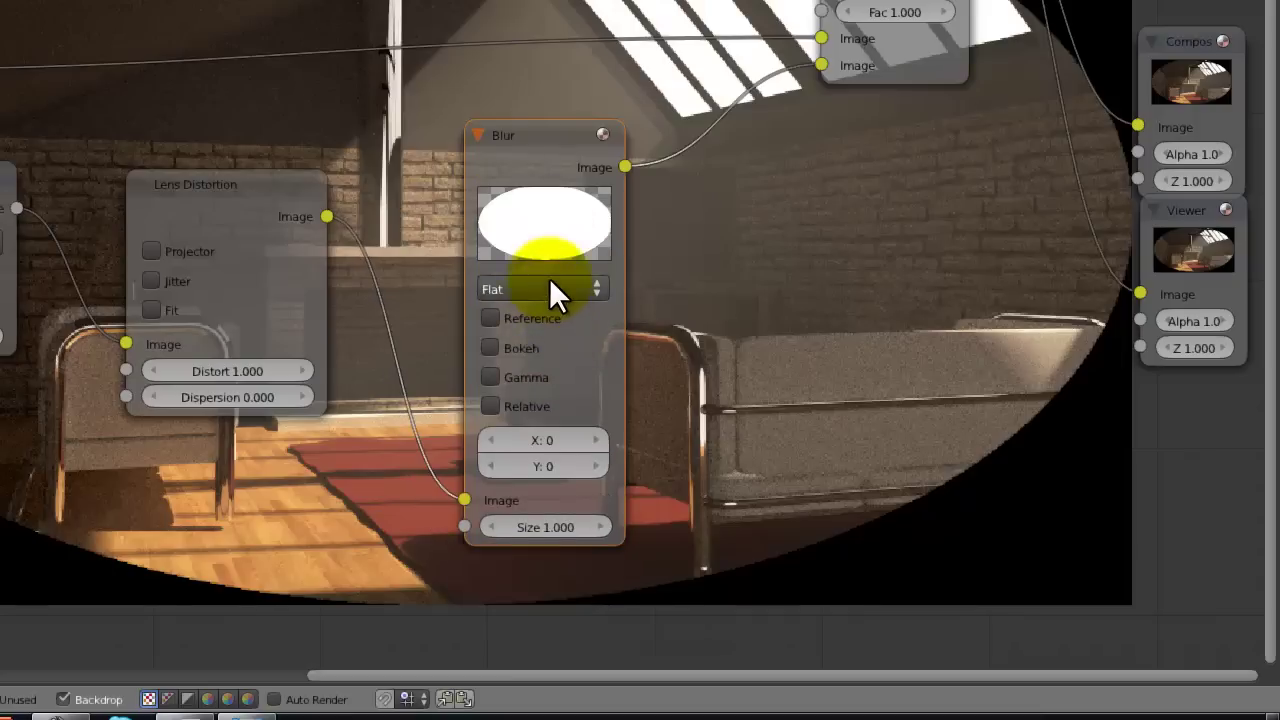
# - Configure the Blur node as Fast Gaussian with Relative enabled and X and Y both at 35%
pyautogui.click(549, 289)
pyautogui.click(549, 122)
pyautogui.click(527, 318)
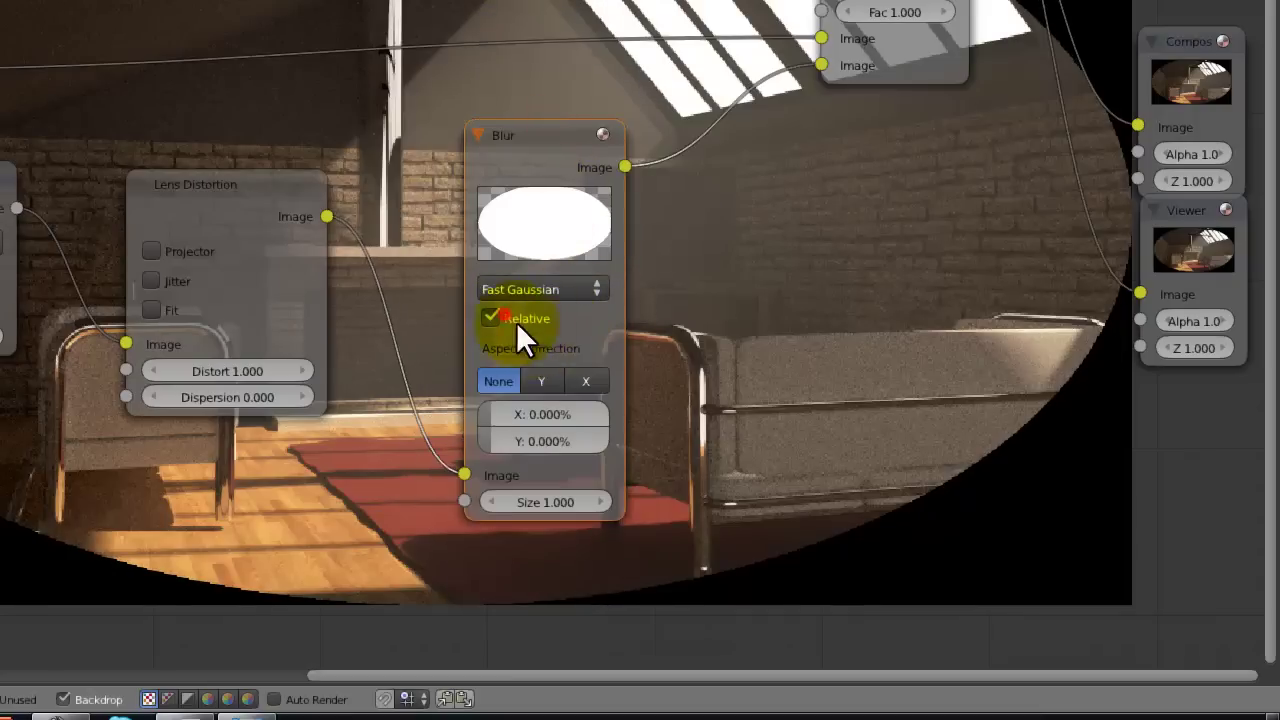
pyautogui.click(548, 413)
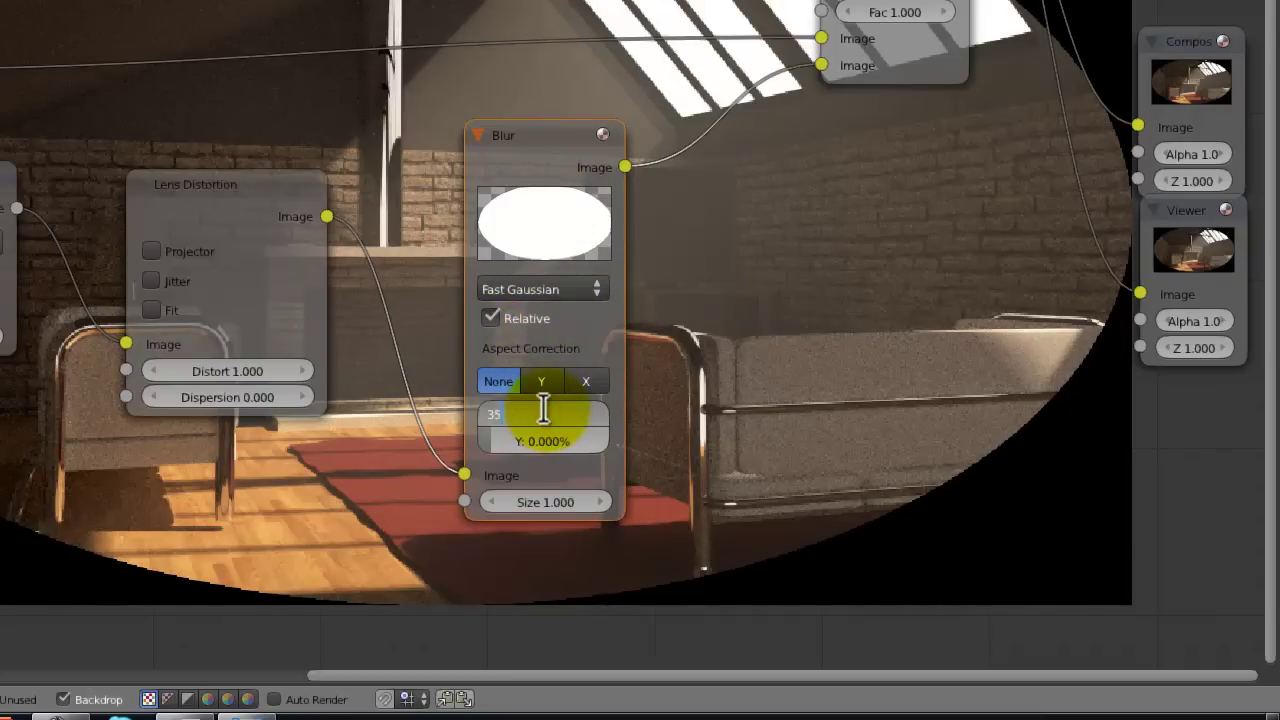
pyautogui.write('35')
pyautogui.press('Tab')
pyautogui.write('35')
pyautogui.press('Return')
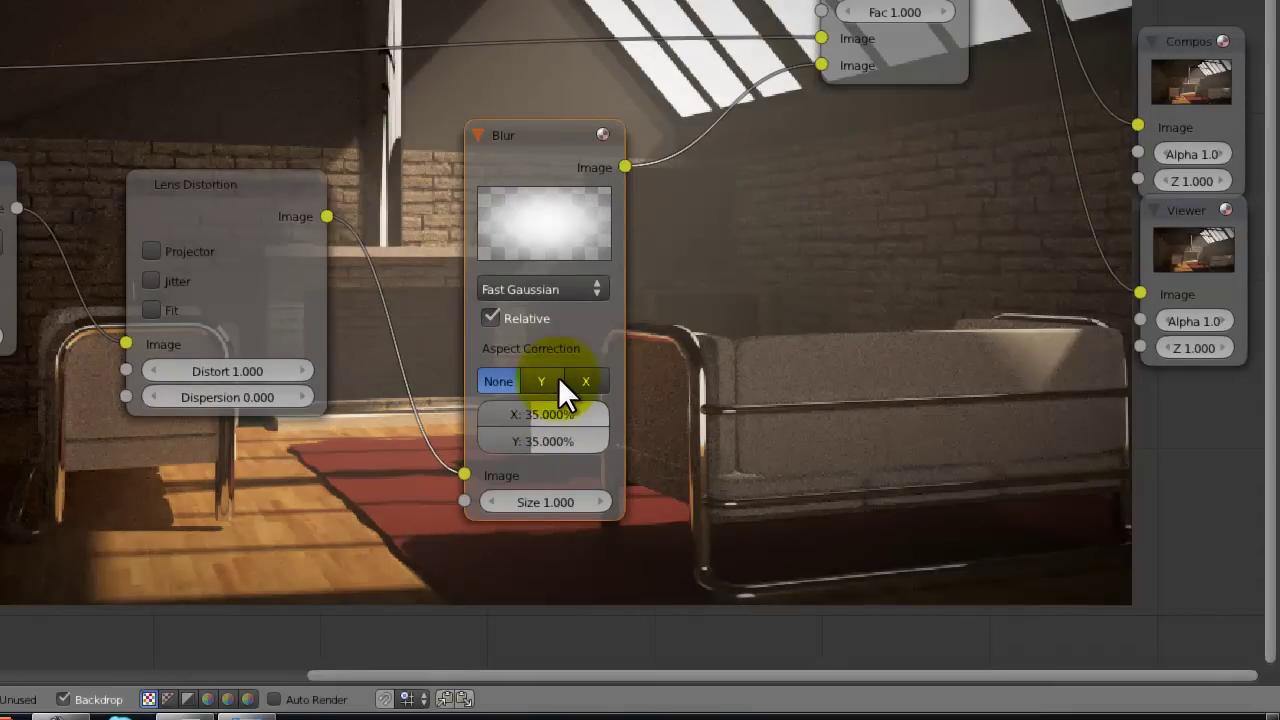
# - Set the Blur node's aspect correction to X and save the file
pyautogui.click(548, 378)
pyautogui.click(584, 380)
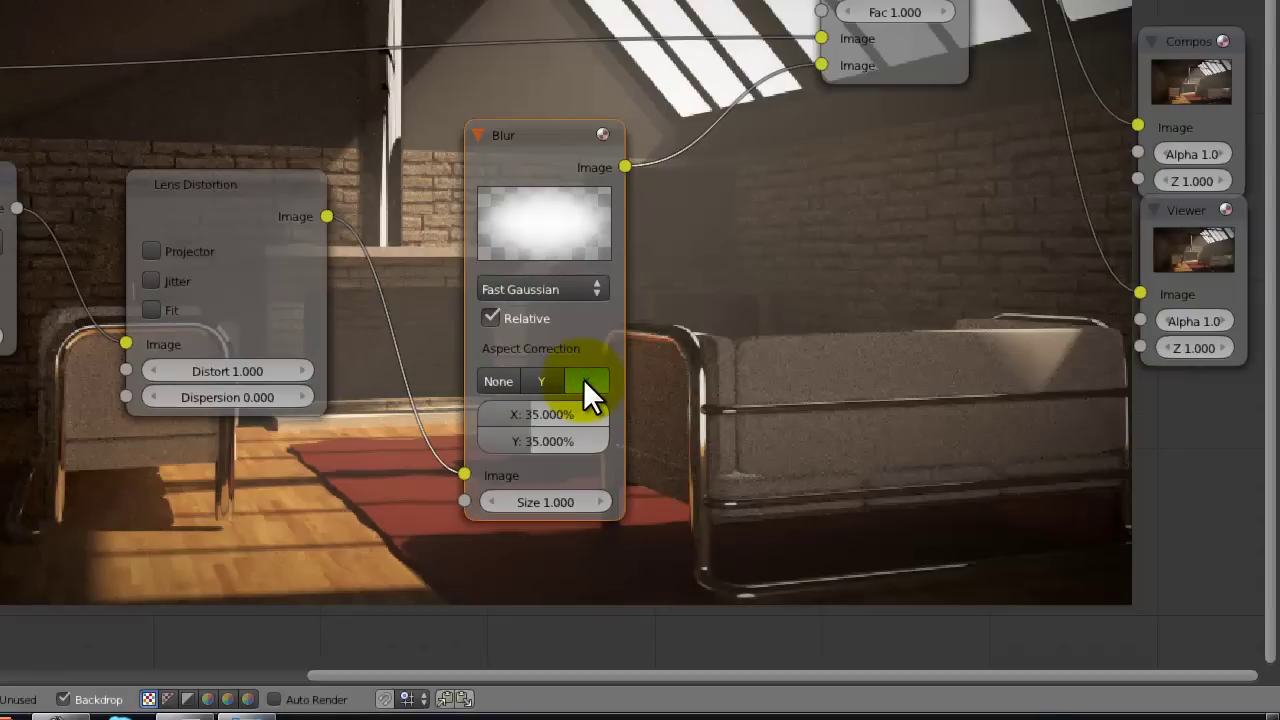
pyautogui.hotkey('ctrl', 's')
pyautogui.click(737, 378)
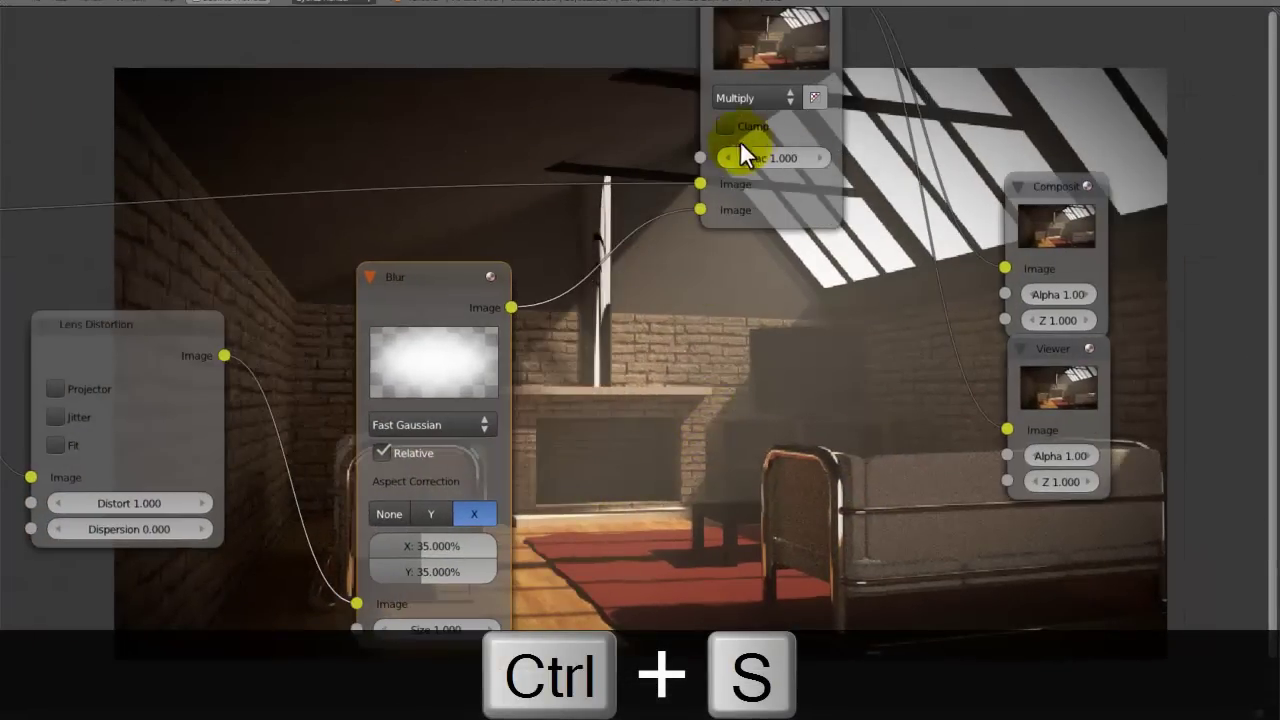
# - Lower the Multiply node's Fac to 0.200 to soften the vignette
pyautogui.click(729, 158)
pyautogui.click(729, 158)
pyautogui.click(729, 158)
pyautogui.click(729, 158)
pyautogui.click(729, 158)
pyautogui.click(729, 158)
pyautogui.click(729, 158)
pyautogui.click(728, 156)
# - Move the Multiply node closer to the Blur node, place the Composite and Viewer nodes beside it and save the file
pyautogui.moveTo(687, 259); pyautogui.dragTo(905, 353, button='middle')
pyautogui.moveTo(953, 138); pyautogui.dragTo(801, 158)
pyautogui.moveTo(1050, 263); pyautogui.dragTo(814, 254, button='middle')
pyautogui.scroll(-1, 814, 254)
pyautogui.press('b')
pyautogui.moveTo(1044, 272); pyautogui.dragTo(948, 449)
pyautogui.press('g')
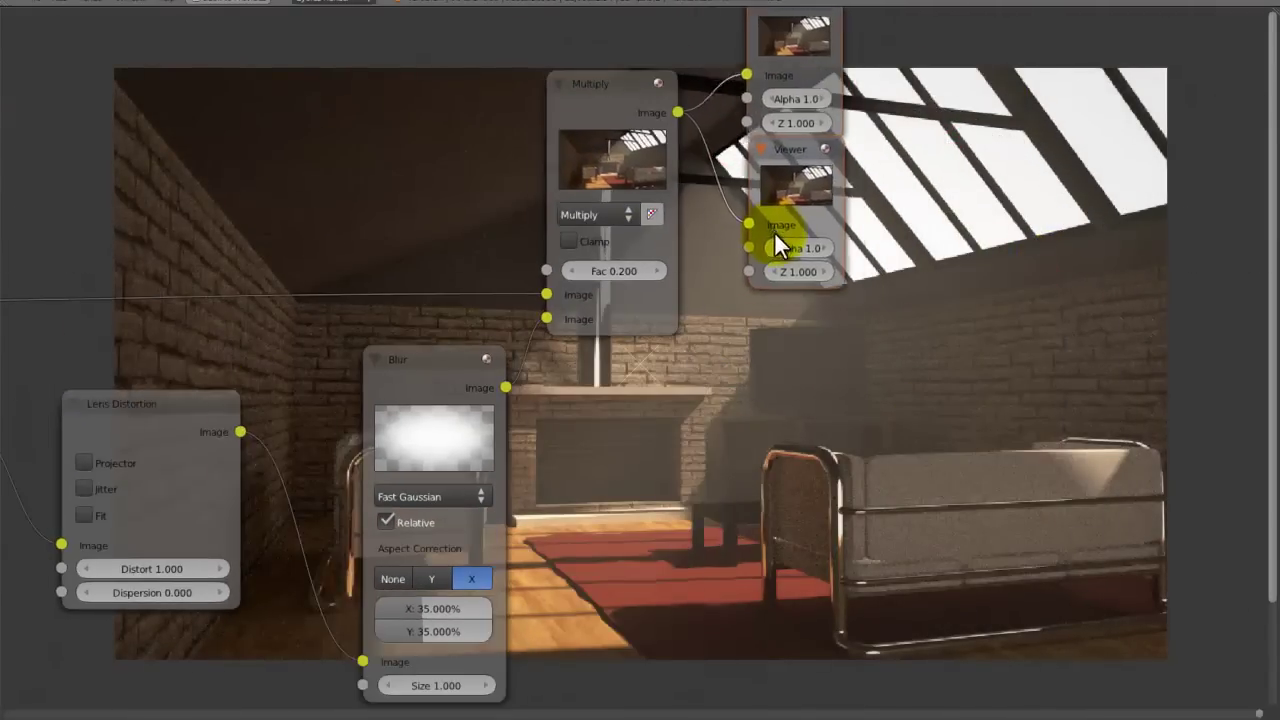
pyautogui.click(763, 214)
pyautogui.hotkey('ctrl', 's')
pyautogui.click(880, 223)
pyautogui.moveTo(543, 348); pyautogui.dragTo(945, 284, button='middle')
pyautogui.scroll(-6, 737, 294)
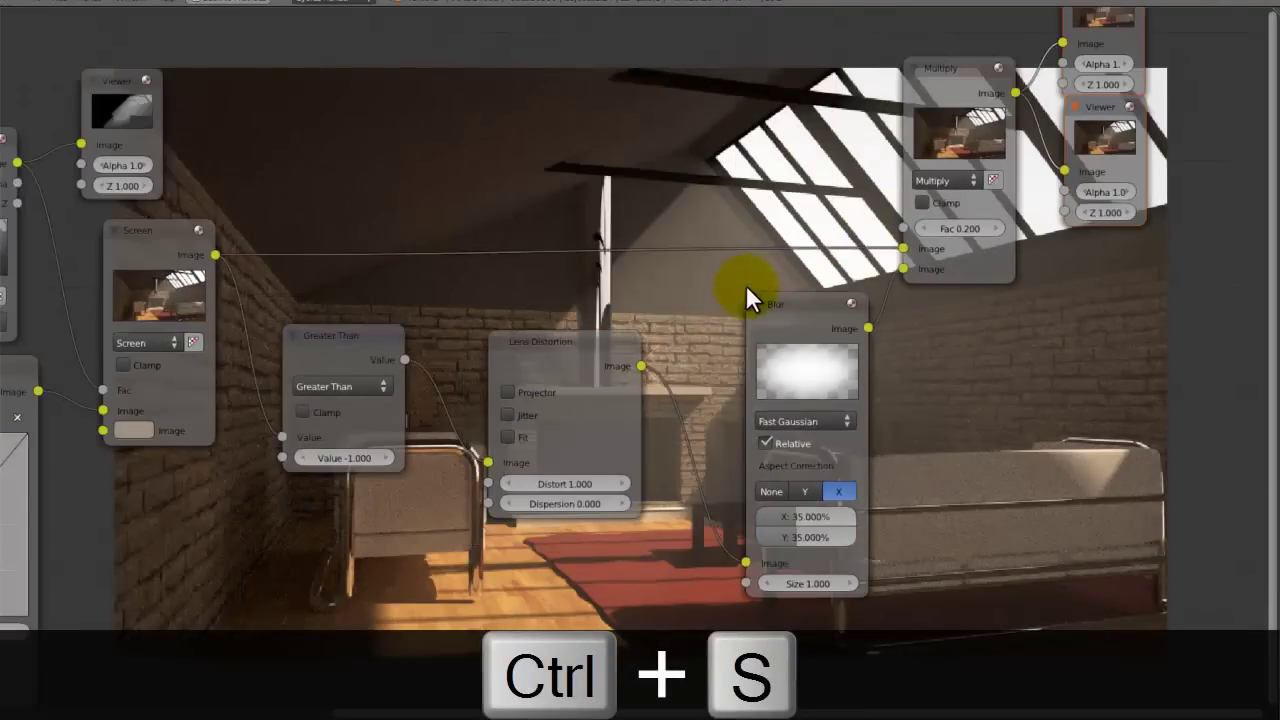
# - Save the file and move the Composite and Viewer nodes well away from the Multiply node to make room
pyautogui.scroll(3, 795, 448)
pyautogui.moveTo(814, 451); pyautogui.dragTo(570, 410, button='middle')
pyautogui.hotkey('ctrl', 's')
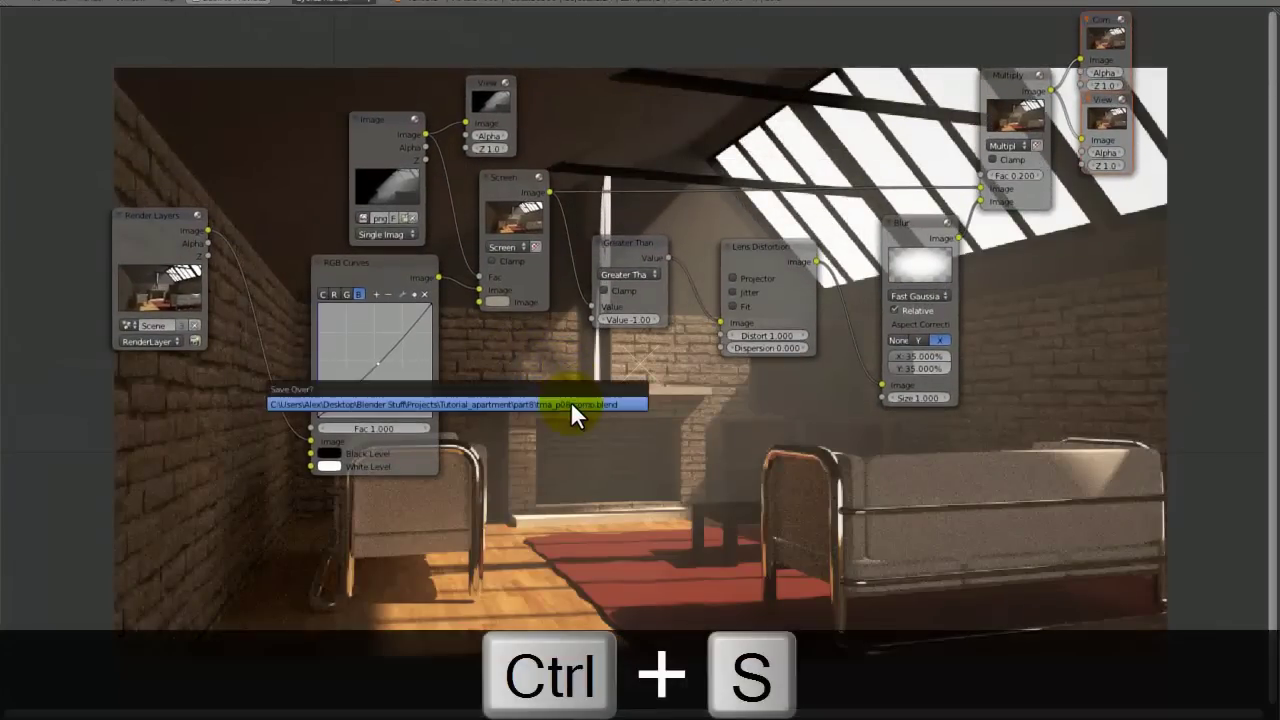
pyautogui.moveTo(687, 465); pyautogui.dragTo(378, 216, button='middle')
pyautogui.moveTo(699, 284); pyautogui.dragTo(783, 580, button='middle')
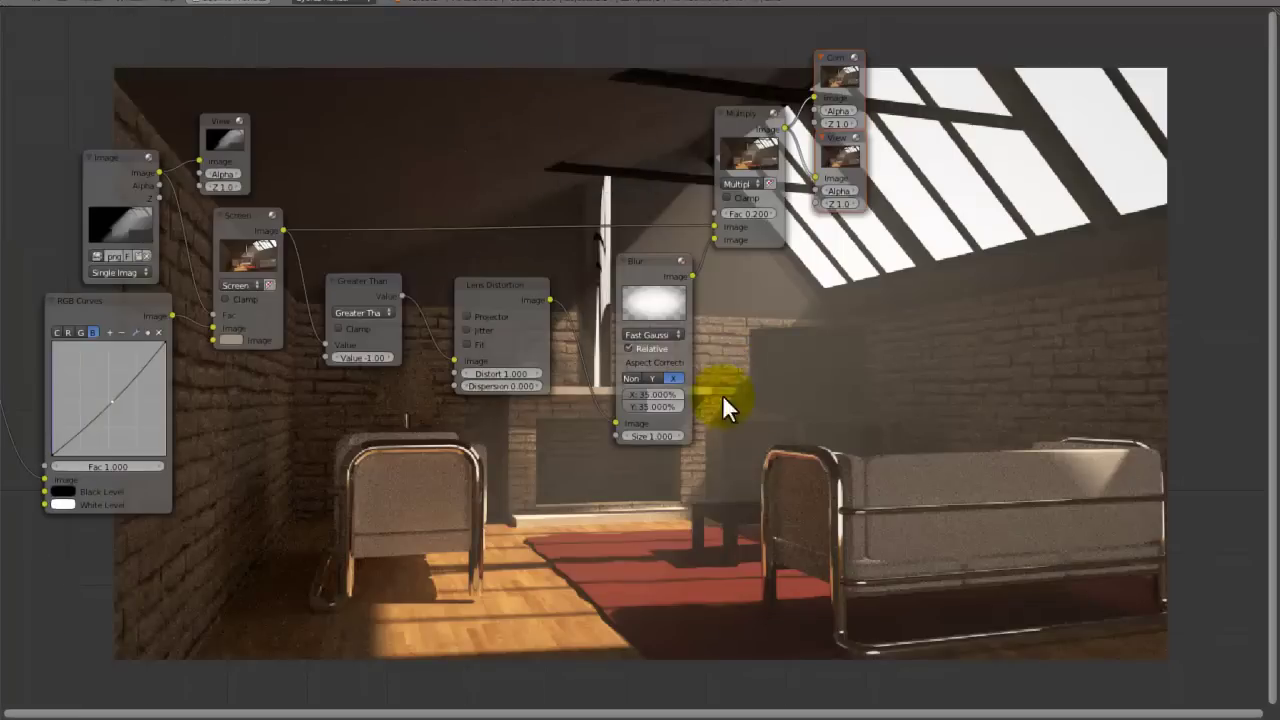
pyautogui.moveTo(741, 342); pyautogui.dragTo(576, 540, button='middle')
pyautogui.moveTo(651, 406); pyautogui.dragTo(1106, 406)
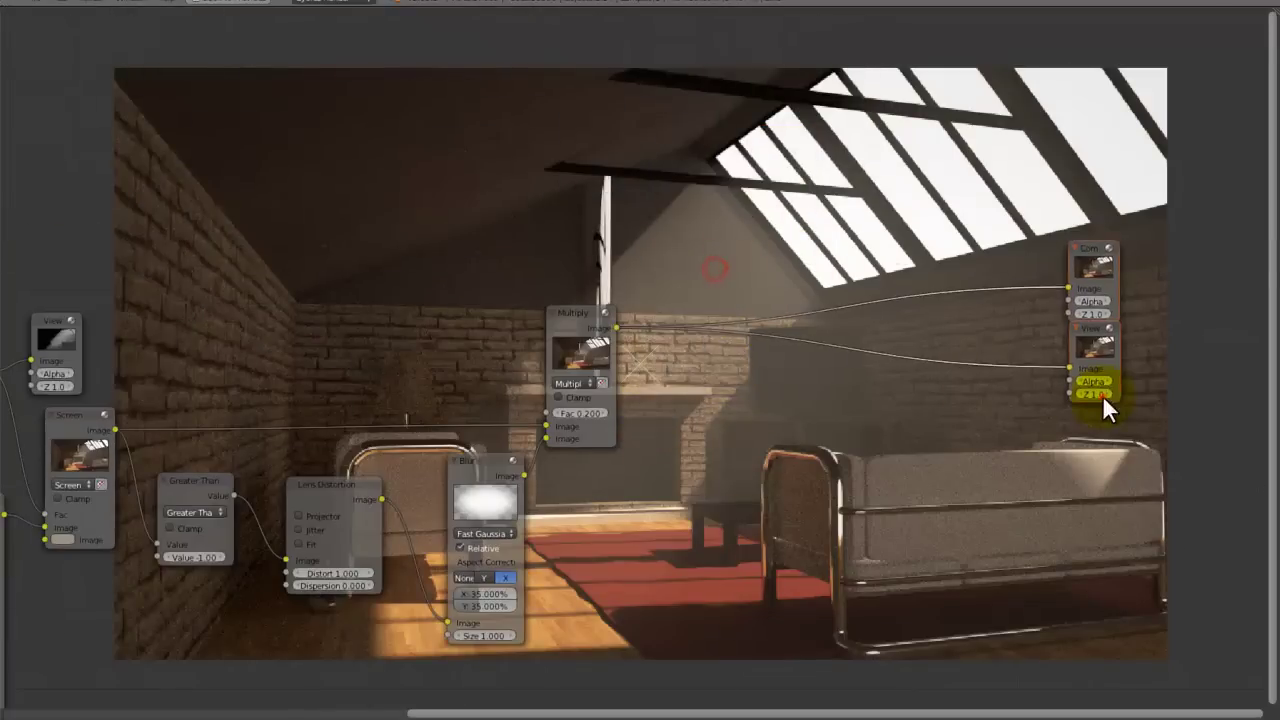
# - Add a Color Balance node and insert it into the link between the Multiply and Viewer nodes
pyautogui.hotkey('shift', 'a')
pyautogui.moveTo(758, 347)
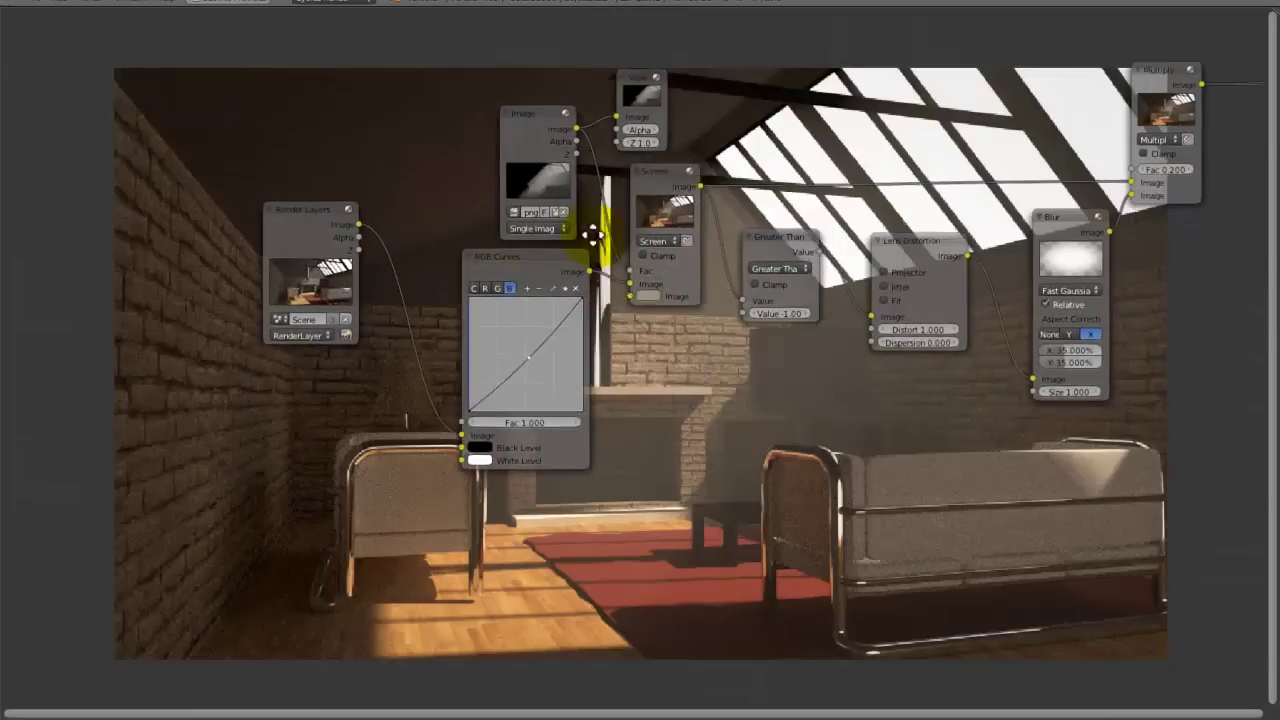
pyautogui.moveTo(593, 234); pyautogui.dragTo(571, 217, button='middle')
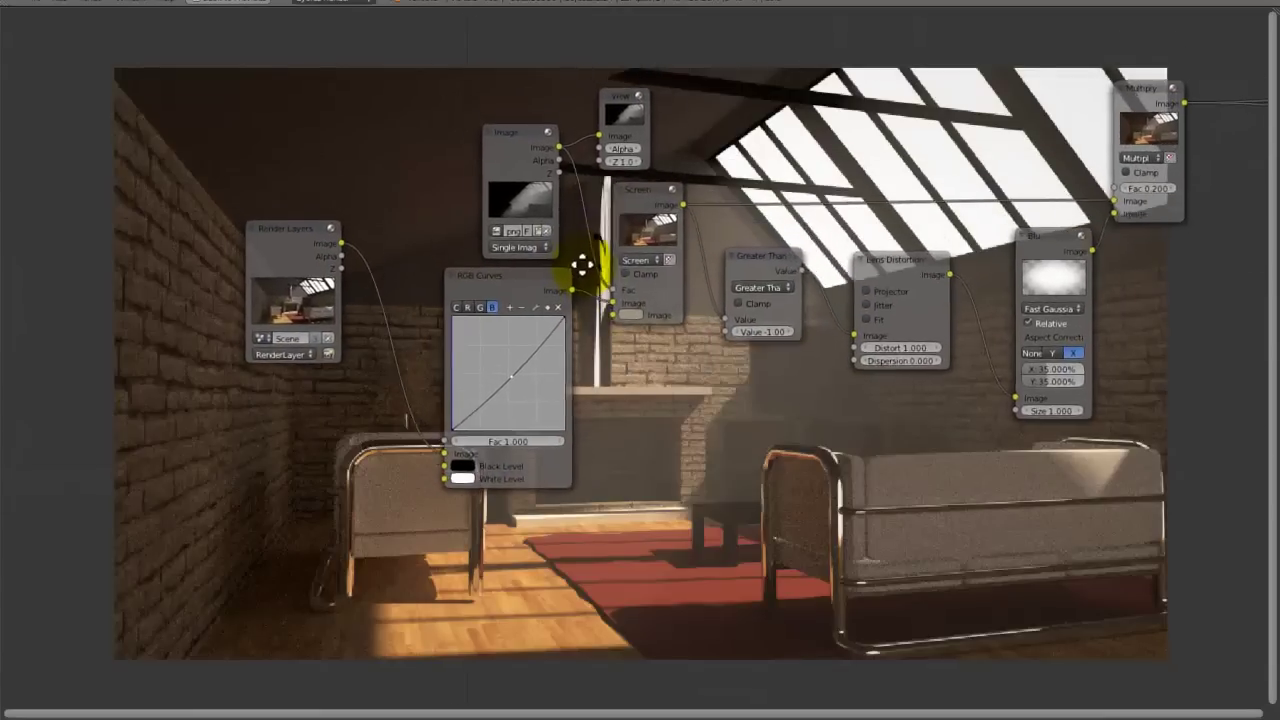
pyautogui.moveTo(583, 265); pyautogui.dragTo(608, 287, button='middle')
pyautogui.moveTo(367, 267); pyautogui.dragTo(612, 334)
pyautogui.moveTo(434, 433); pyautogui.dragTo(30, 440, button='middle')
pyautogui.moveTo(975, 375); pyautogui.dragTo(573, 593, button='middle')
pyautogui.scroll(2, 485, 337)
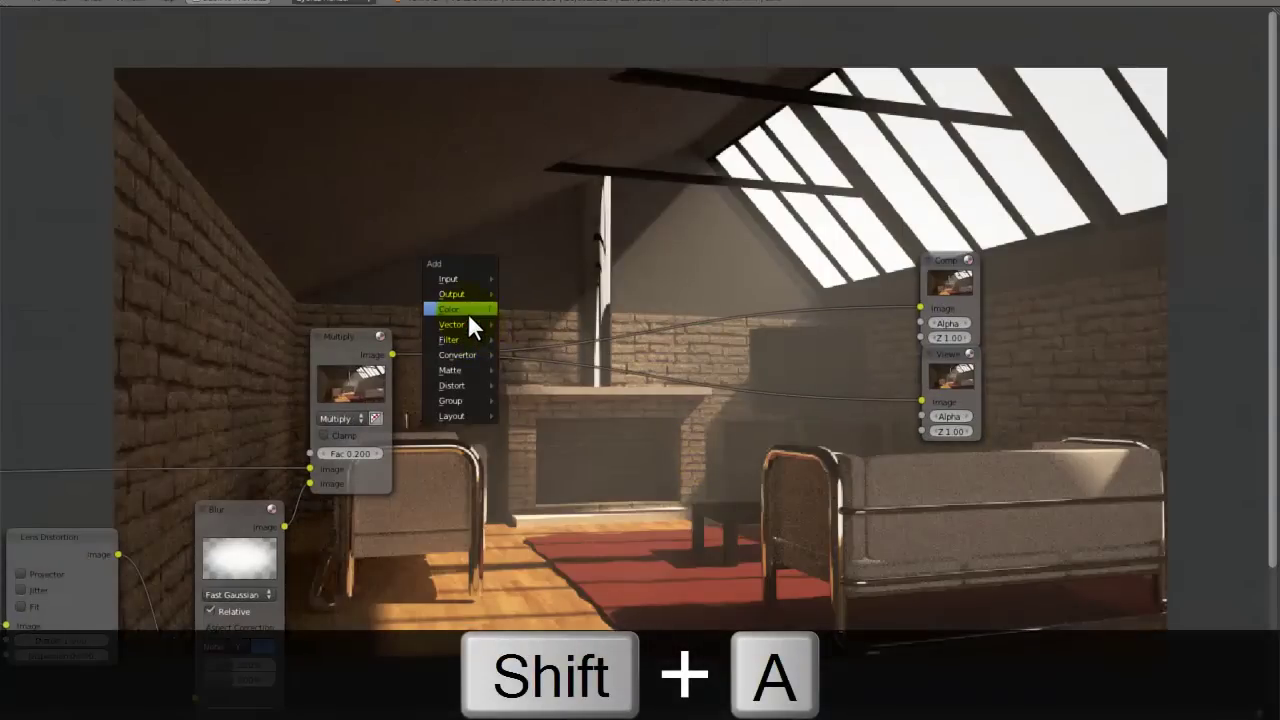
pyautogui.moveTo(468, 309)
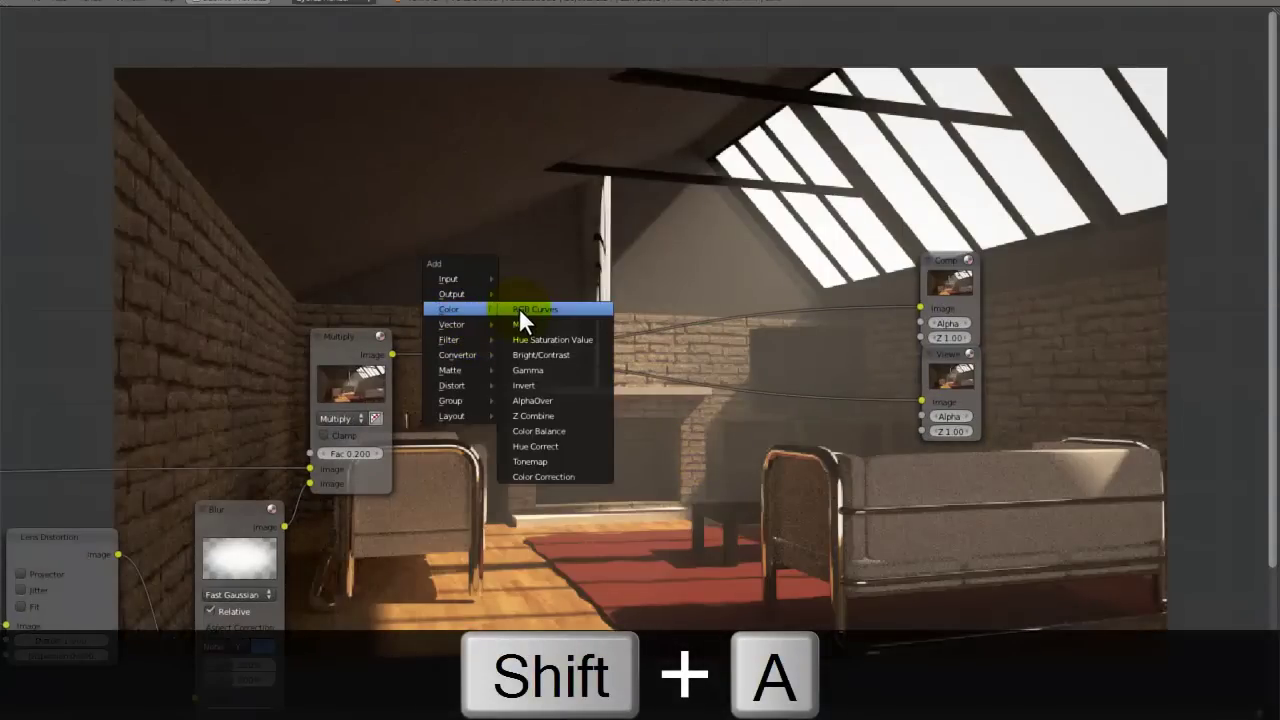
pyautogui.click(564, 431)
pyautogui.click(668, 380)
# - Shift the Color Balance node's Gamma colour slightly towards a warm yellow-orange
pyautogui.moveTo(668, 380); pyautogui.dragTo(490, 206, button='middle')
pyautogui.scroll(6, 490, 206)
pyautogui.moveTo(503, 453); pyautogui.dragTo(632, 304, button='middle')
pyautogui.scroll(1, 622, 290)
pyautogui.moveTo(662, 254); pyautogui.dragTo(822, 287, button='middle')
pyautogui.moveTo(692, 292); pyautogui.dragTo(723, 380, button='middle')
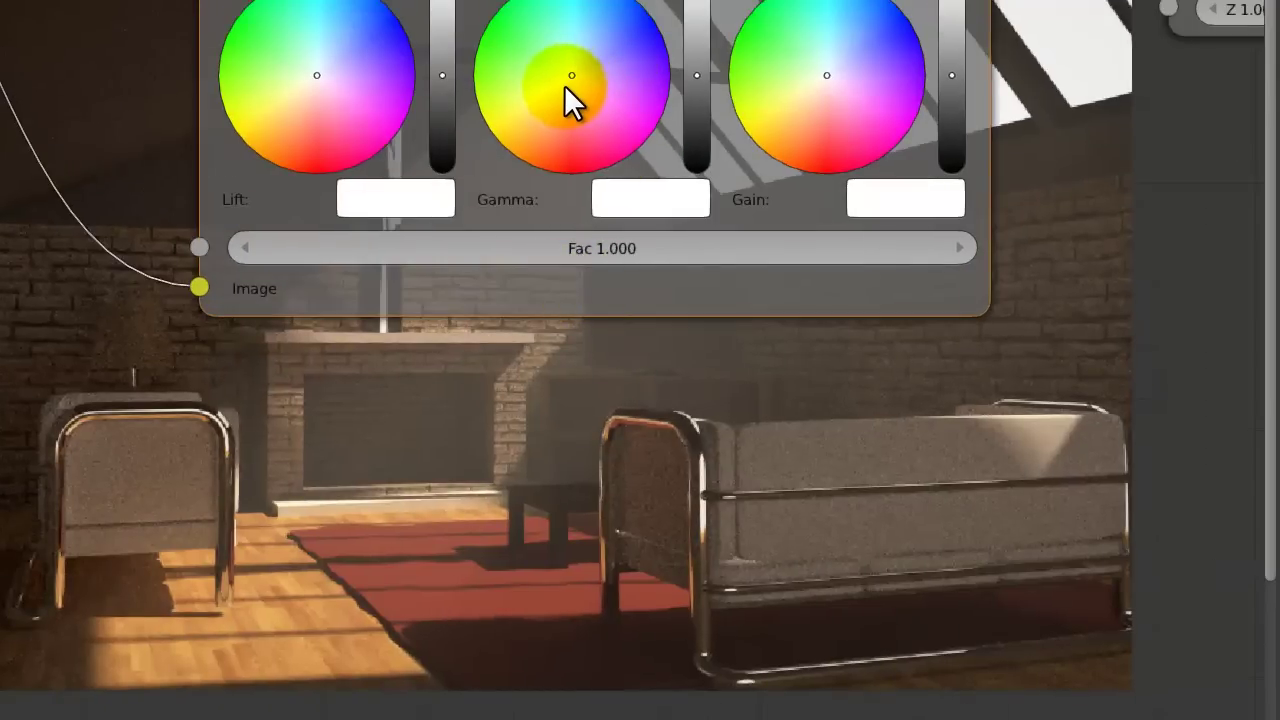
pyautogui.click(564, 86)
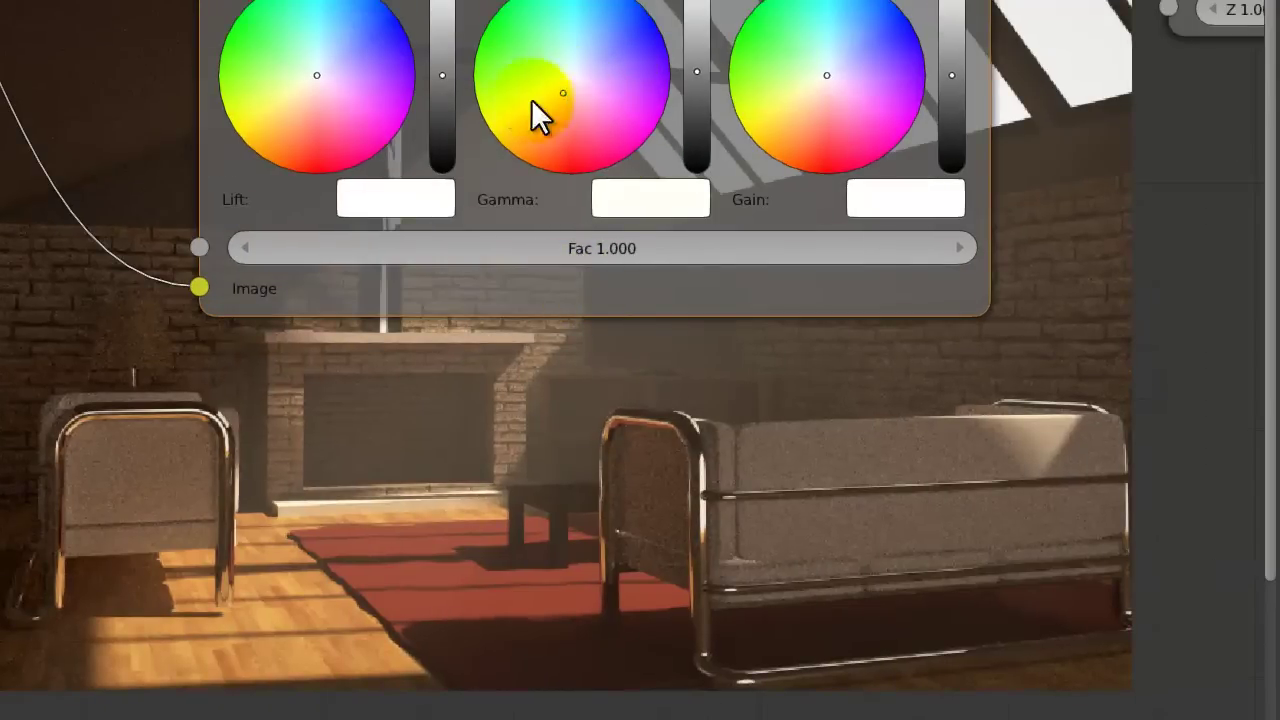
# - Try a strong magenta tint on the Color Balance node's Lift, and reset its R, G and B to 1
pyautogui.moveTo(318, 72)
pyautogui.mouseDown()
pyautogui.moveTo(329, 63)
pyautogui.moveTo(306, 90)
pyautogui.moveTo(317, 78)
pyautogui.moveTo(395, 167)
pyautogui.mouseUp()
pyautogui.click(377, 203)
pyautogui.click(475, 627)
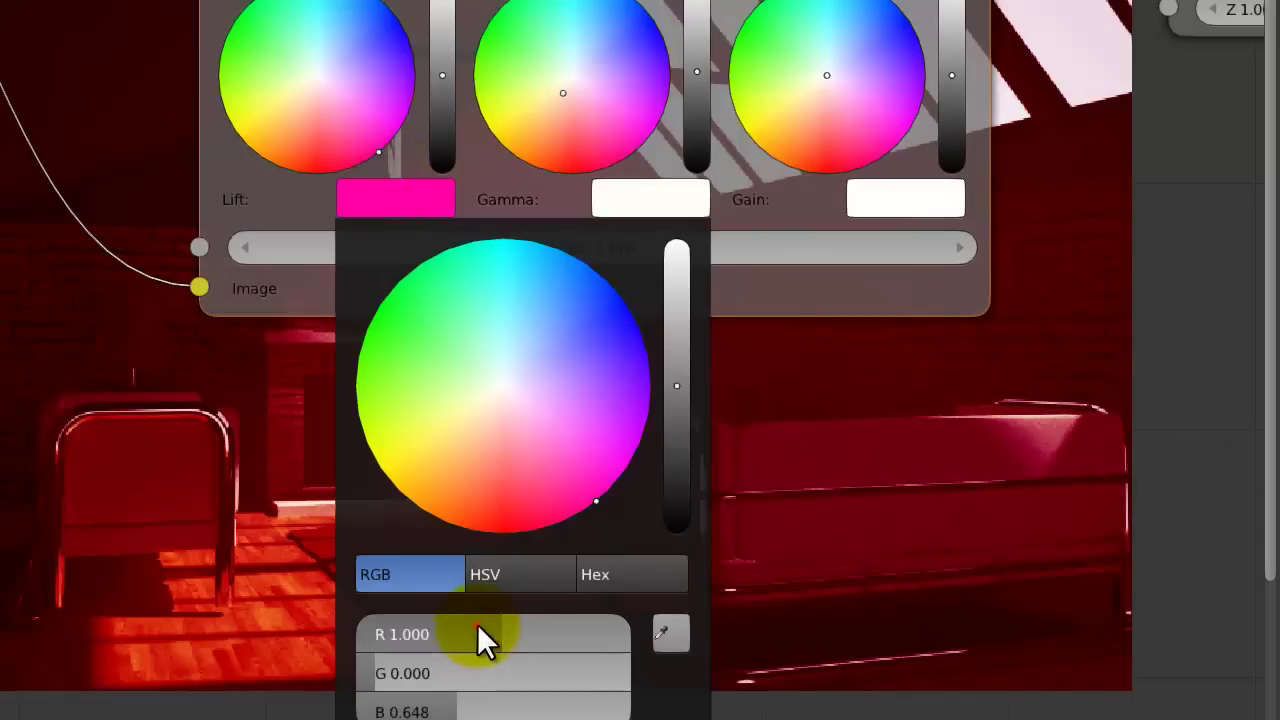
pyautogui.write('1')
pyautogui.press('Tab')
pyautogui.write('1')
pyautogui.press('Tab')
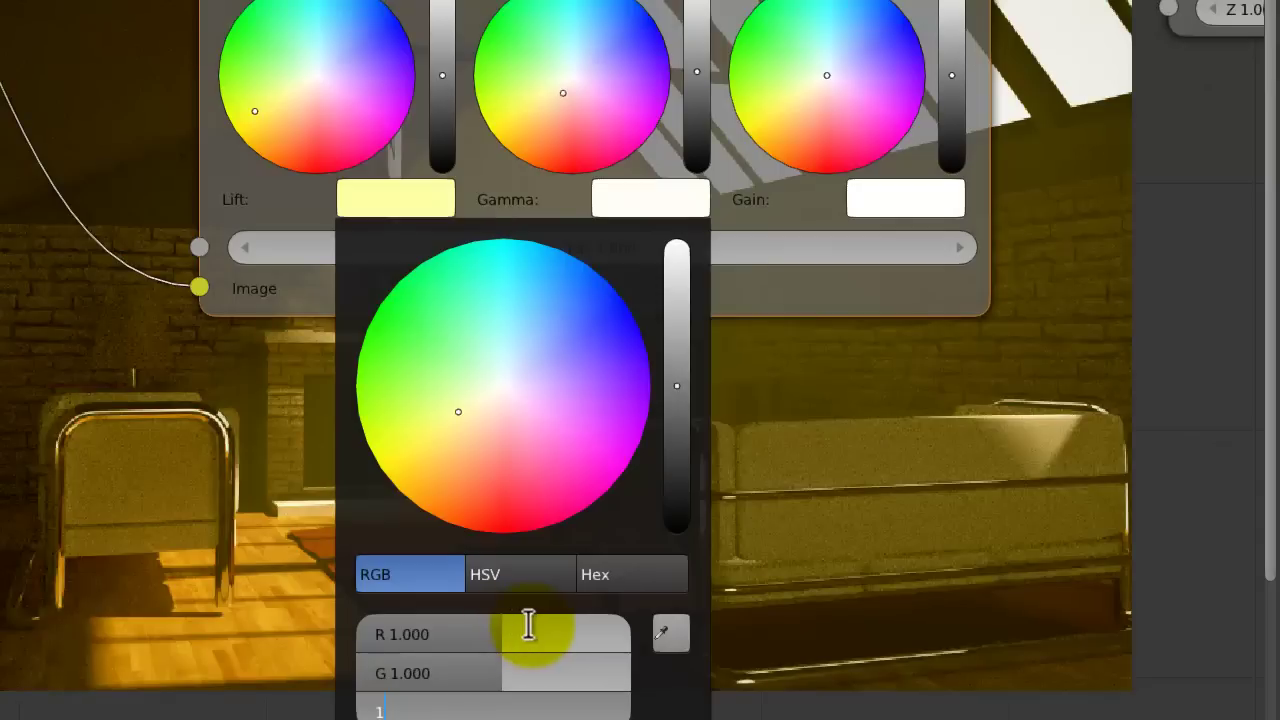
pyautogui.write('1')
pyautogui.press('Return')
# - Examine the colour-balanced backdrop image and check how the node chain is linked
pyautogui.moveTo(935, 492); pyautogui.dragTo(726, 340, button='middle')
pyautogui.moveTo(612, 92); pyautogui.dragTo(672, 160, button='middle')
pyautogui.scroll(-3, 800, 332)
pyautogui.scroll(-4, 800, 332)
pyautogui.moveTo(646, 285); pyautogui.dragTo(430, 209, button='middle')
pyautogui.scroll(1, 331, 142)
pyautogui.moveTo(101, 18); pyautogui.dragTo(770, 78)
pyautogui.moveTo(913, 315); pyautogui.dragTo(1188, 444, button='middle')
pyautogui.scroll(-6, 923, 394)
pyautogui.moveTo(697, 496); pyautogui.dragTo(925, 158, button='middle')
pyautogui.moveTo(483, 289); pyautogui.dragTo(884, 483, button='middle')
pyautogui.moveTo(522, 469); pyautogui.dragTo(282, 459, button='middle')
pyautogui.moveTo(716, 425); pyautogui.dragTo(610, 468, button='middle')
pyautogui.moveTo(840, 382); pyautogui.dragTo(771, 484, button='middle')
pyautogui.scroll(-5, 773, 485)
# - Save the file and connect the Color Balance node's output to the Composite node
pyautogui.hotkey('ctrl', 's')
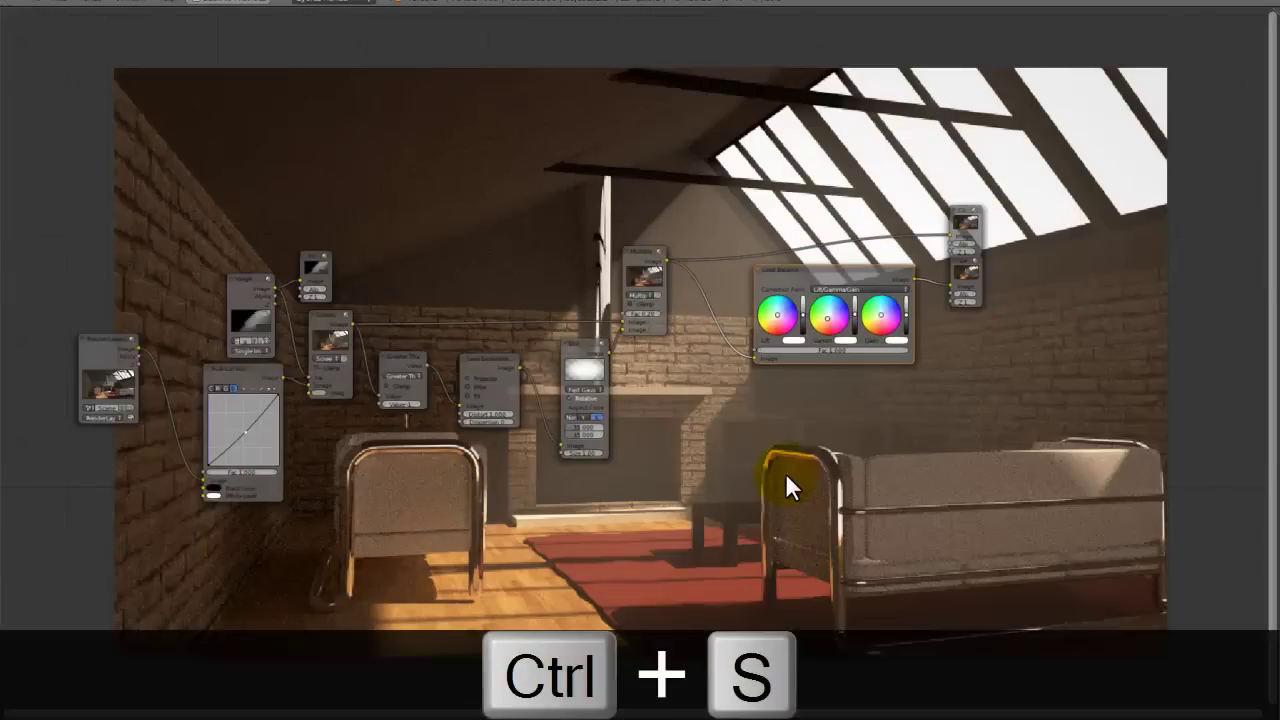
pyautogui.click(785, 472)
pyautogui.moveTo(850, 268); pyautogui.dragTo(945, 235)
# - Move the Composite and Viewer nodes together next to the Color Balance node and save the file
pyautogui.moveTo(852, 296); pyautogui.dragTo(625, 440, button='middle')
pyautogui.scroll(4, 655, 396)
pyautogui.scroll(2, 655, 396)
pyautogui.press('a')
pyautogui.press('a')
pyautogui.press('b')
pyautogui.moveTo(897, 359); pyautogui.dragTo(808, 493)
pyautogui.press('g')
pyautogui.click(727, 501)
pyautogui.hotkey('ctrl', 's')
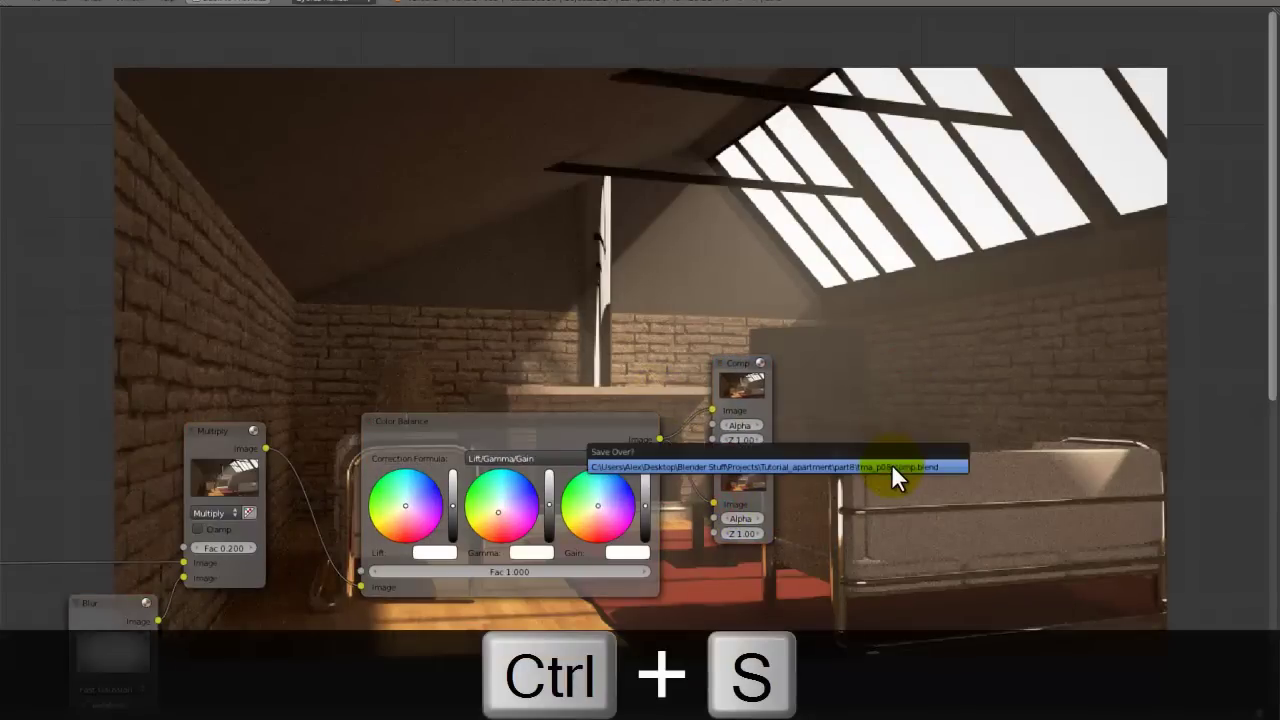
pyautogui.click(890, 462)
# - Look over the complete compositing node chain and save over the existing blend file
pyautogui.moveTo(890, 462); pyautogui.dragTo(1152, 257, button='middle')
pyautogui.scroll(-2, 1100, 336)
pyautogui.scroll(-3, 1100, 336)
pyautogui.moveTo(971, 414); pyautogui.dragTo(1041, 348, button='middle')
pyautogui.scroll(3, 794, 376)
pyautogui.hotkey('ctrl', 's')
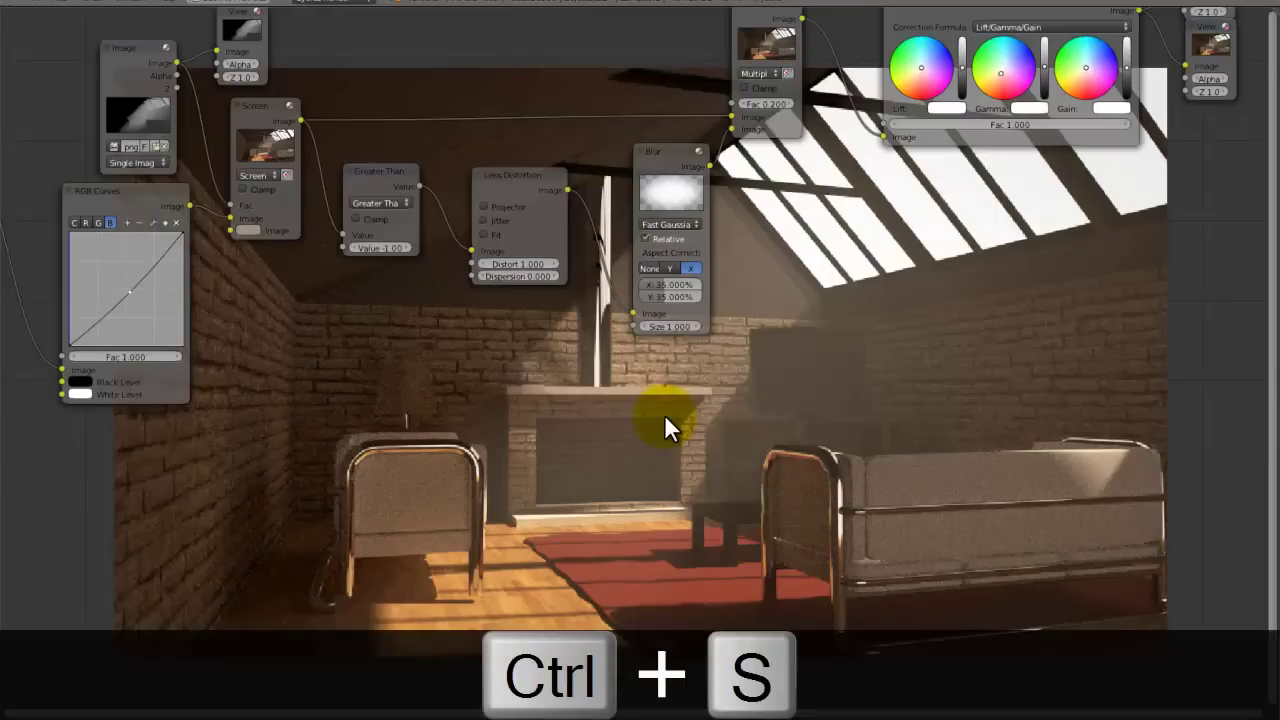
pyautogui.click(664, 416)
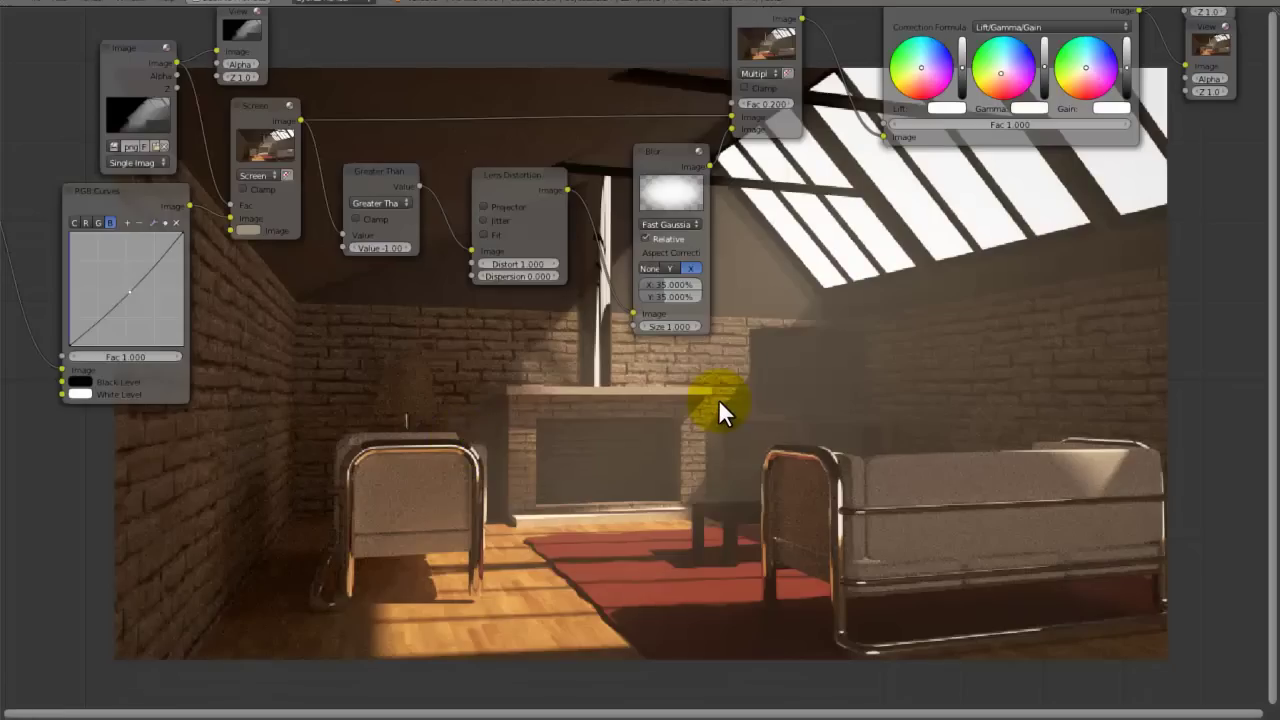
# - Return to the main modelling layout with a 3D View in place of the render result, and save the file
pyautogui.hotkey('ctrl', 'Right')
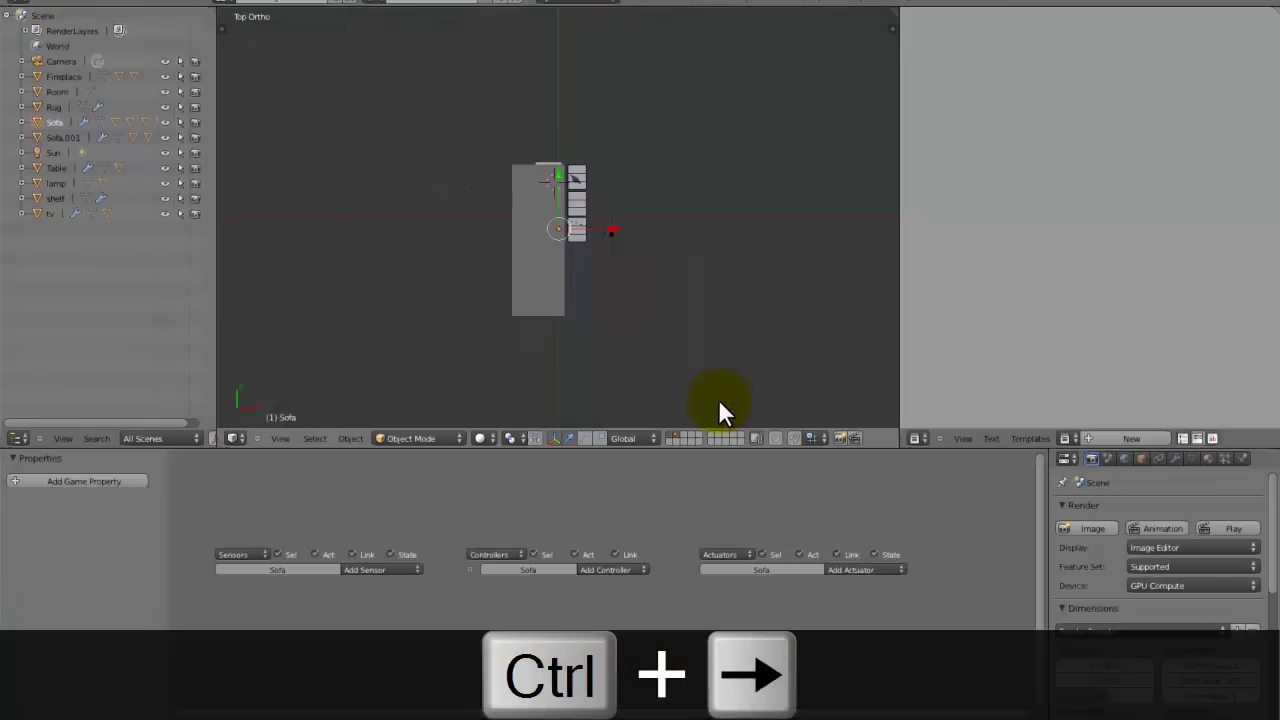
pyautogui.click(230, 4)
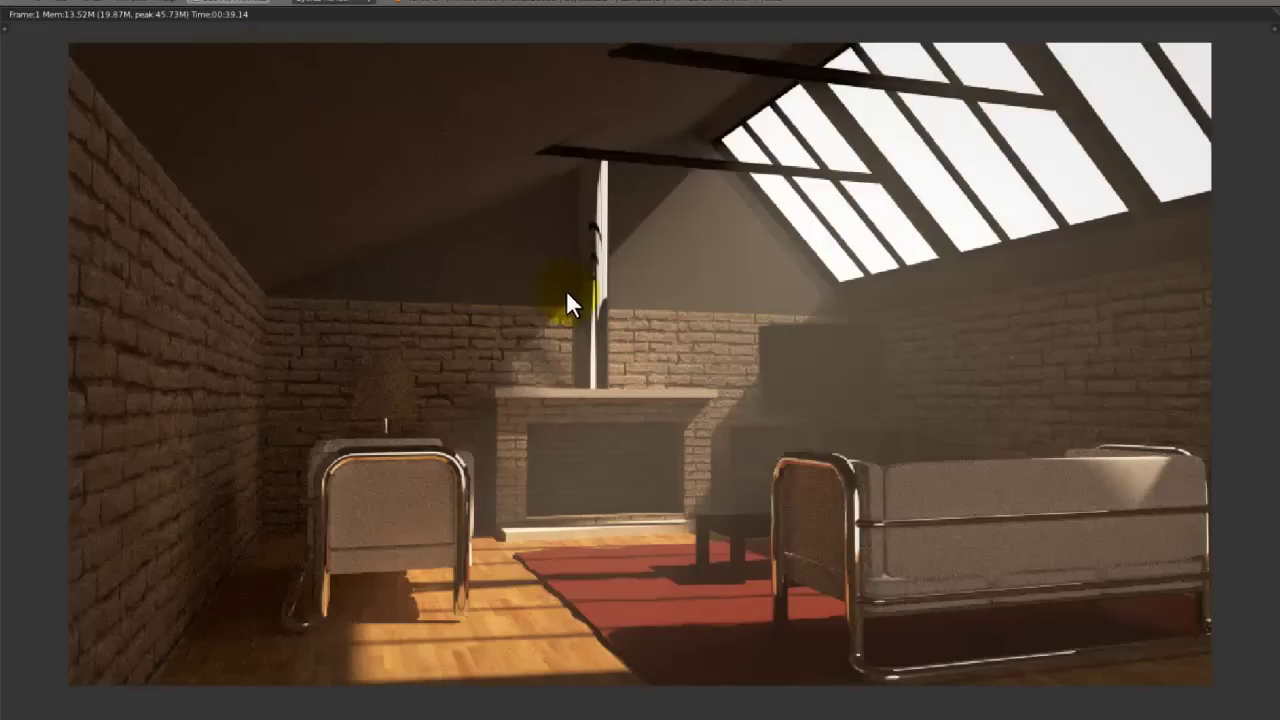
pyautogui.hotkey('shift', 'space')
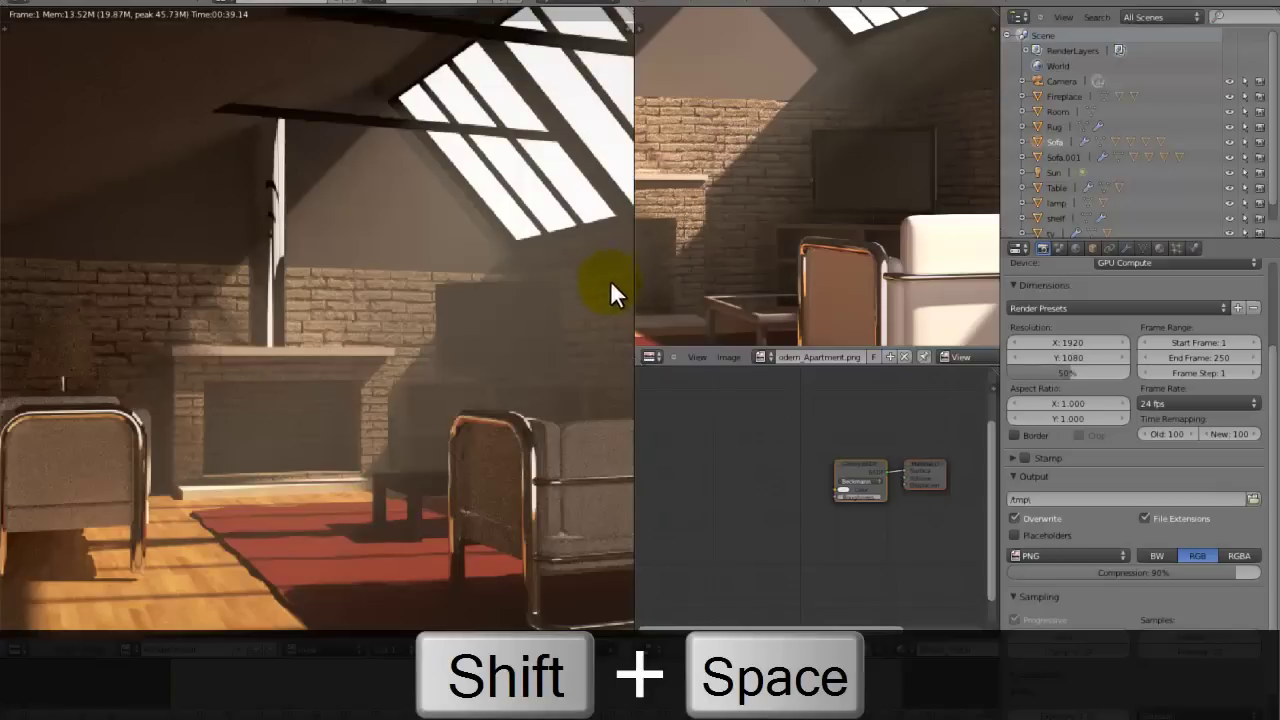
pyautogui.click(26, 645)
pyautogui.click(26, 612)
pyautogui.hotkey('ctrl', 's')
pyautogui.click(189, 508)
# - Enter edit mode on the Room object and select all faces that use the Brick_wall material
pyautogui.keyDown('shift'); pyautogui.moveTo(416, 275); pyautogui.dragTo(429, 263, button='middle'); pyautogui.keyUp('shift')
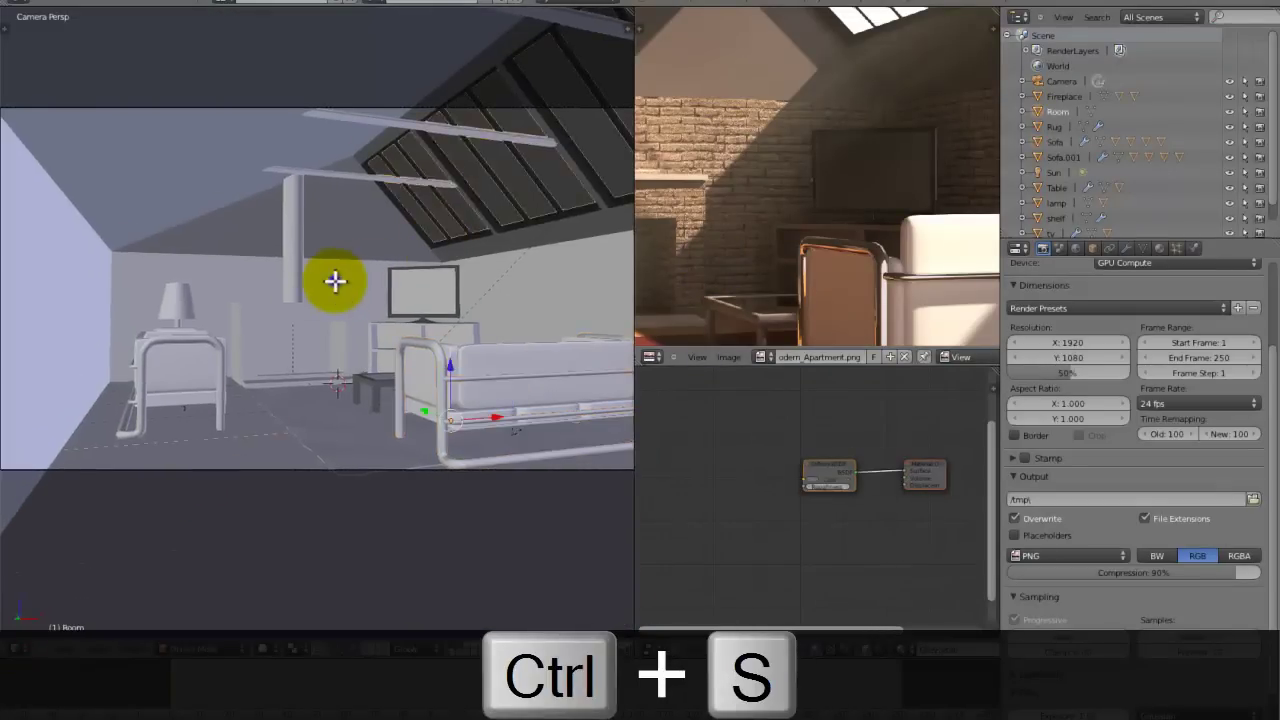
pyautogui.rightClick(334, 280)
pyautogui.press('Tab')
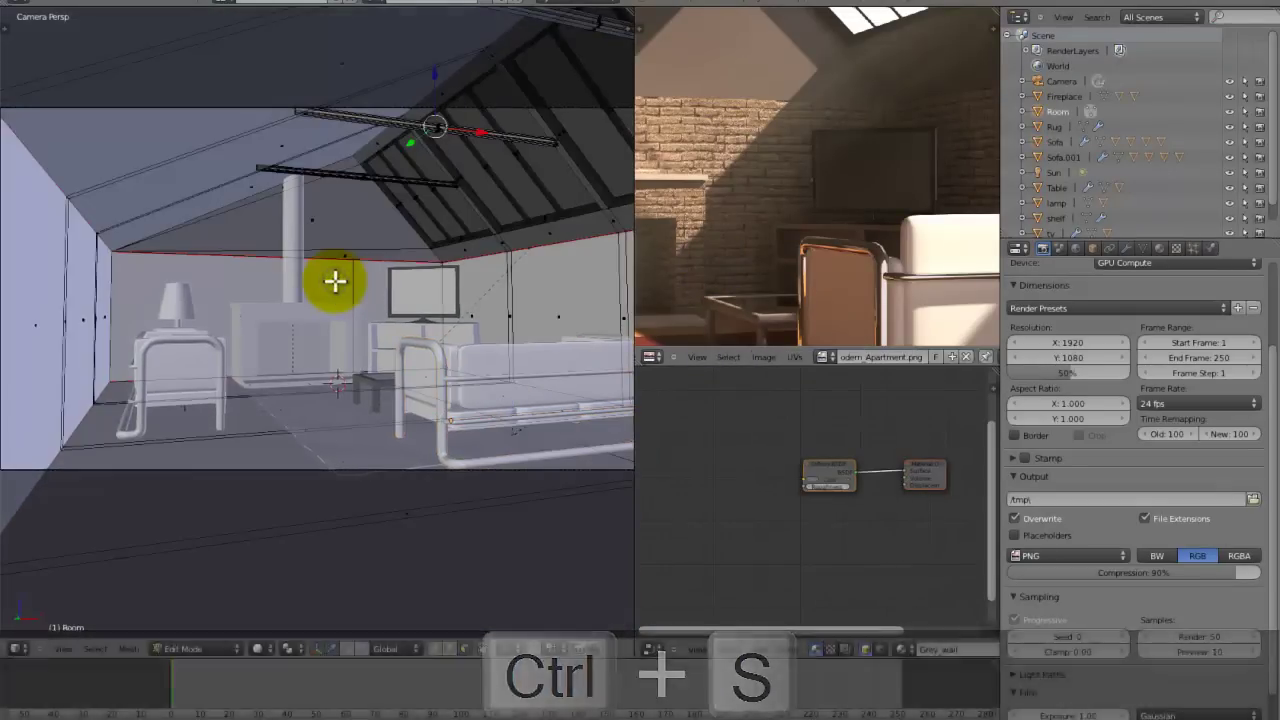
pyautogui.moveTo(334, 280); pyautogui.dragTo(194, 306, button='middle')
pyautogui.rightClick(223, 297)
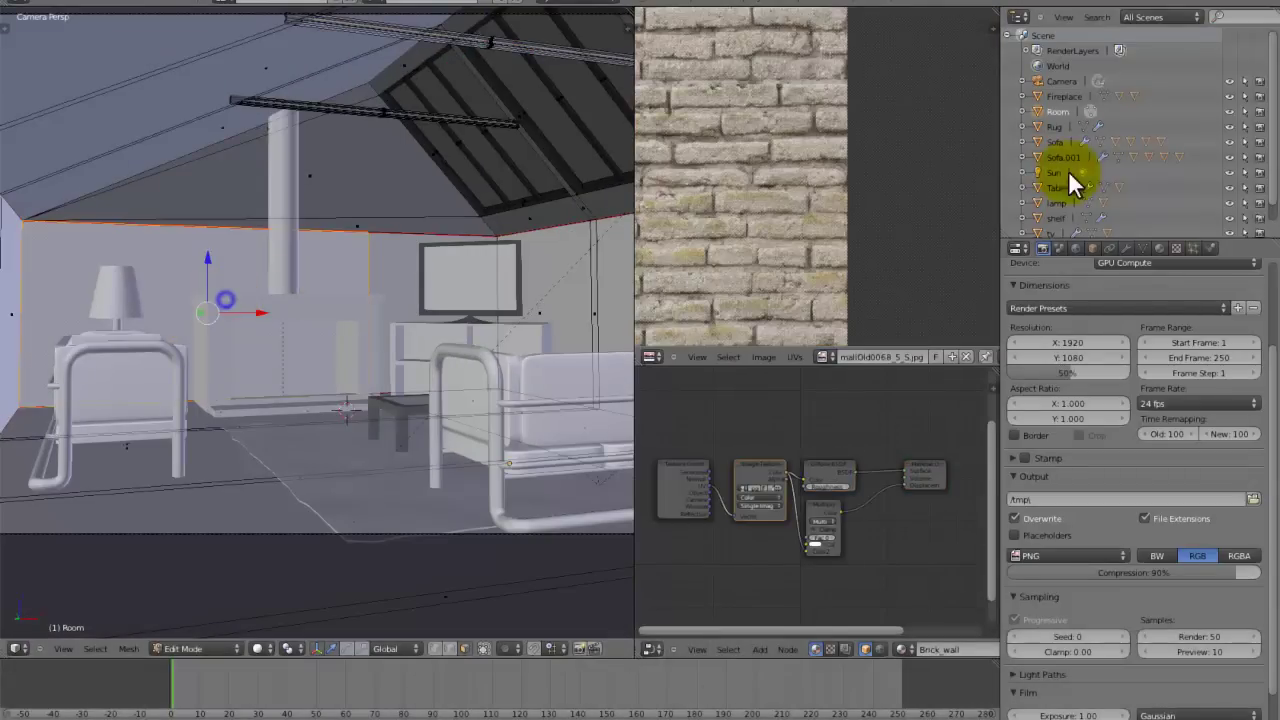
pyautogui.click(1160, 249)
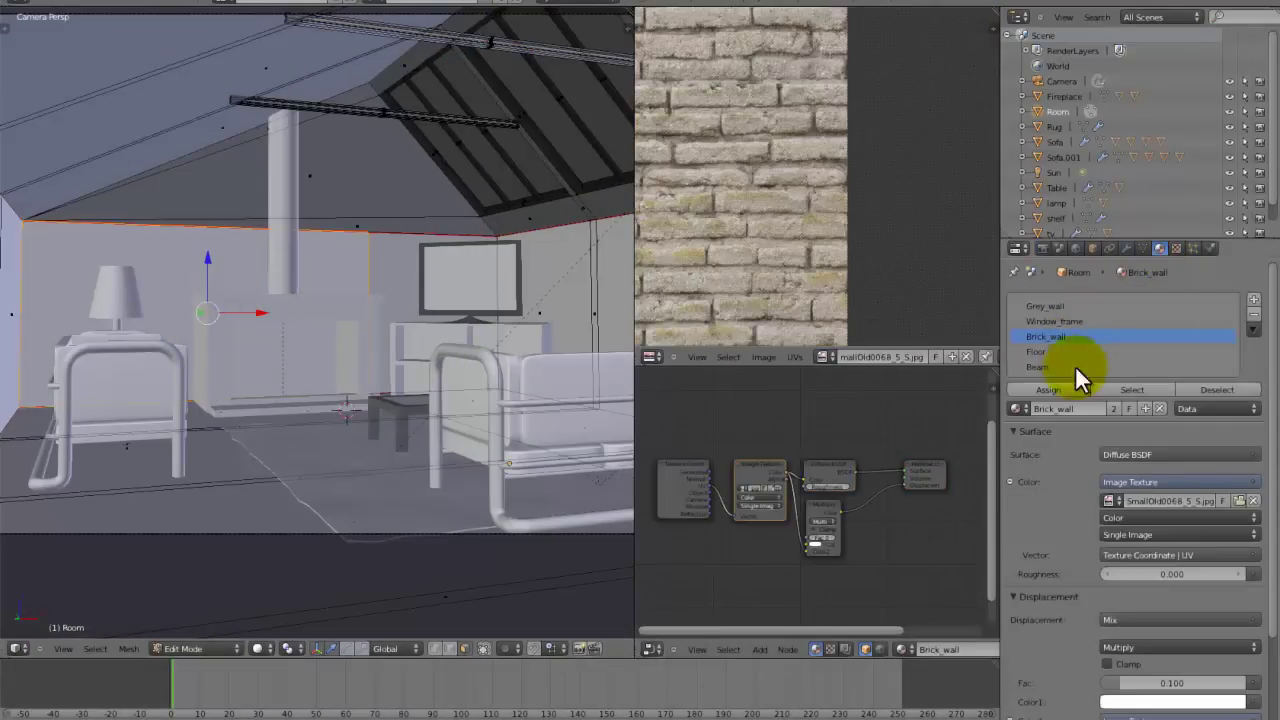
pyautogui.click(1127, 386)
# - Turn on textured shading and scale the selected brick wall faces' UVs up to about 1.4 times
pyautogui.scroll(-5, 876, 232)
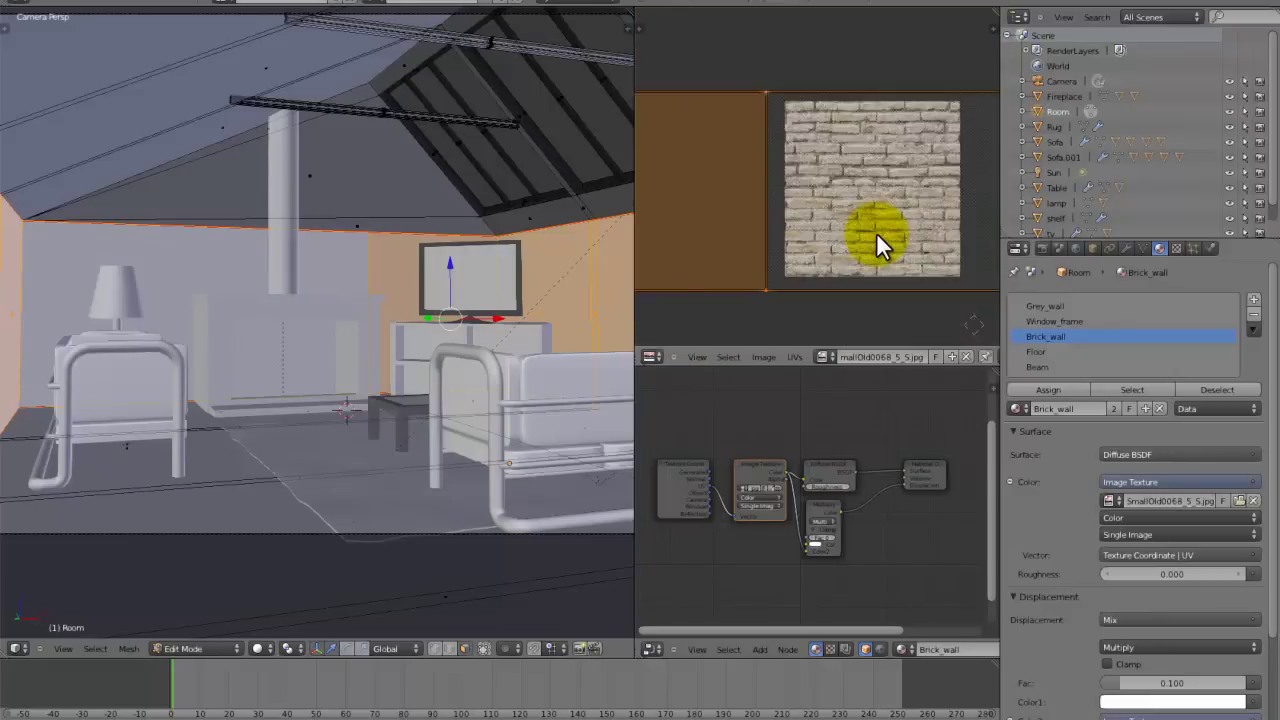
pyautogui.scroll(2, 875, 231)
pyautogui.hotkey('alt', 'z')
pyautogui.scroll(4, 509, 357)
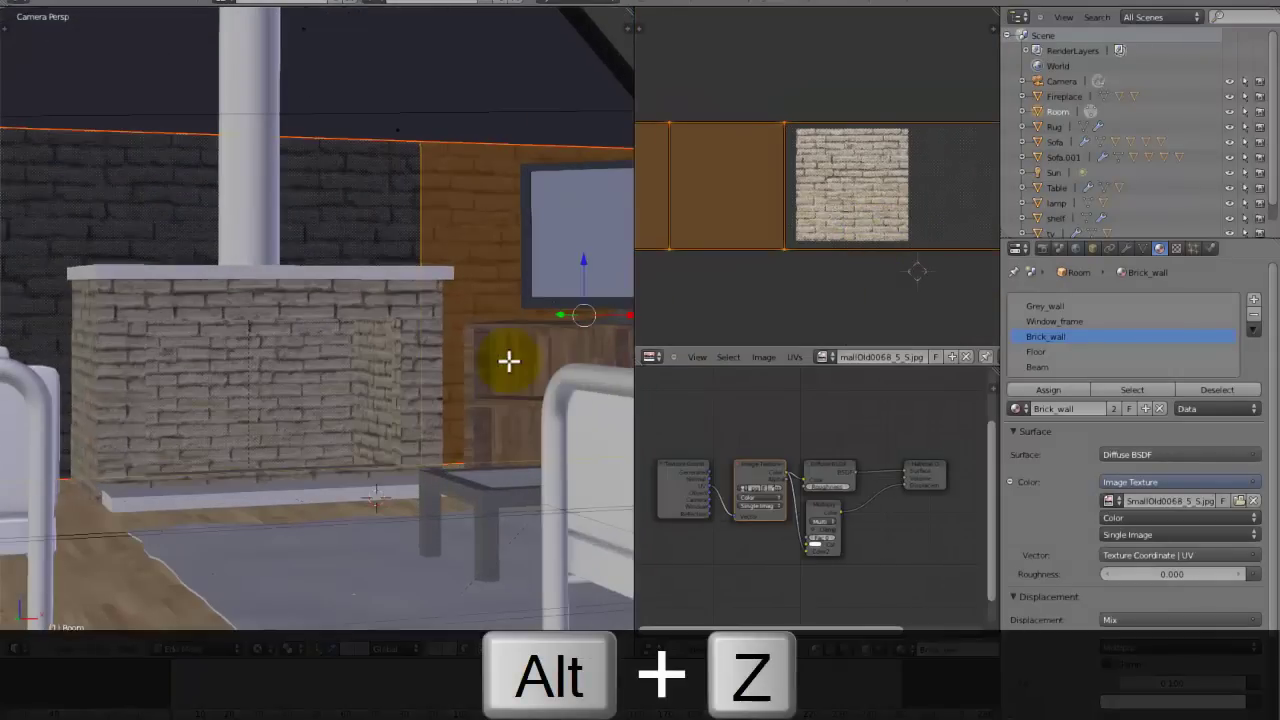
pyautogui.scroll(-4, 400, 415)
pyautogui.scroll(3, 366, 418)
pyautogui.scroll(-4, 375, 408)
pyautogui.scroll(3, 380, 403)
pyautogui.scroll(3, 866, 242)
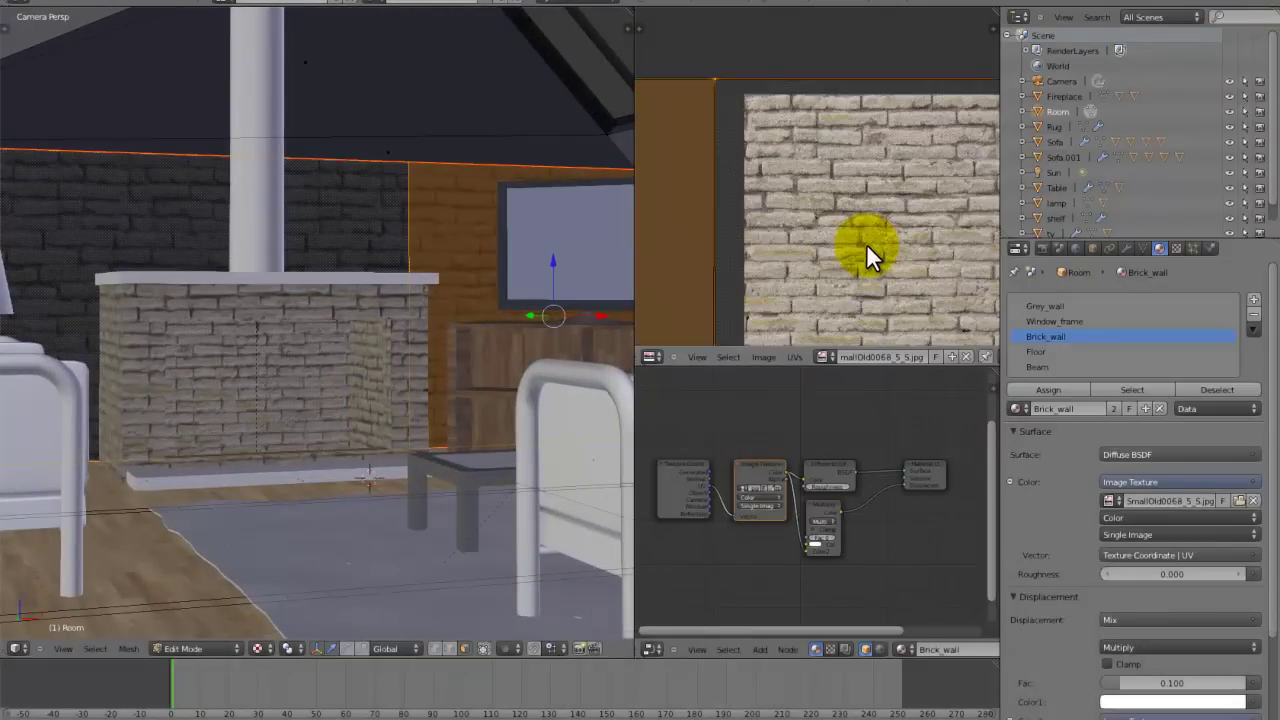
pyautogui.press('s')
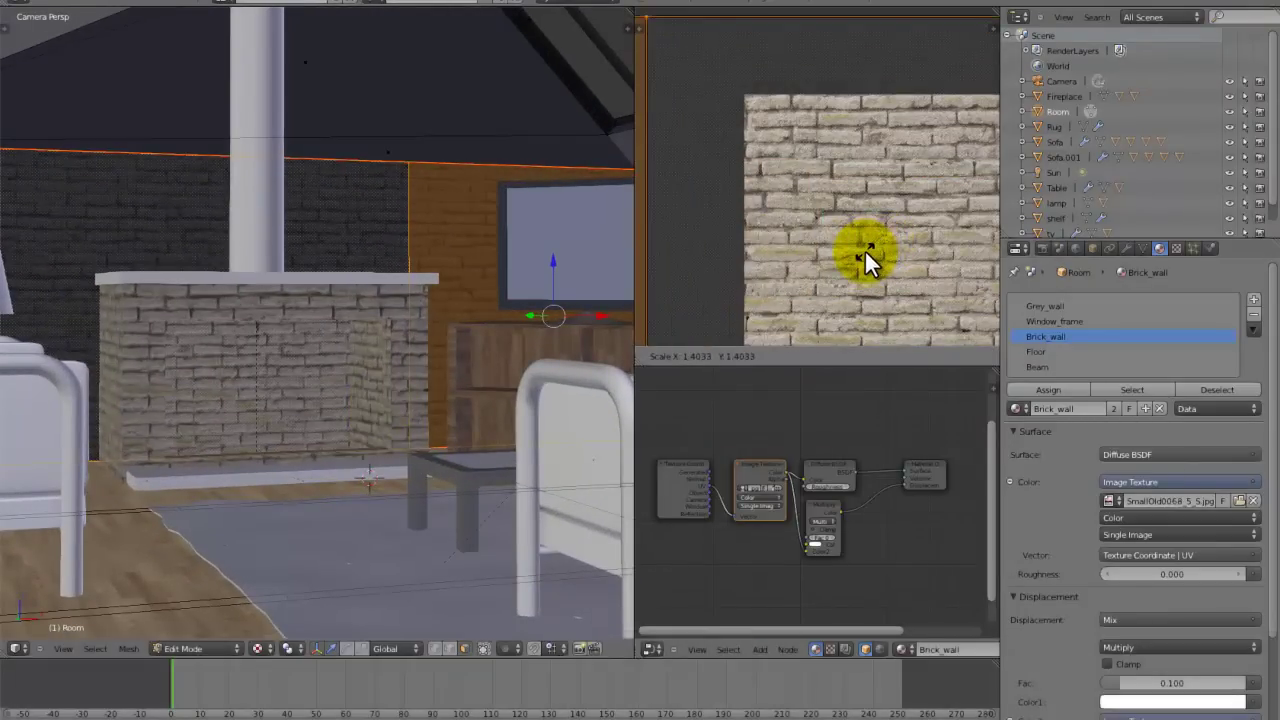
pyautogui.click(864, 250)
# - Scale the Fireplace object's brick UVs up to about 1.1 times in edit mode and save the file
pyautogui.press('Tab')
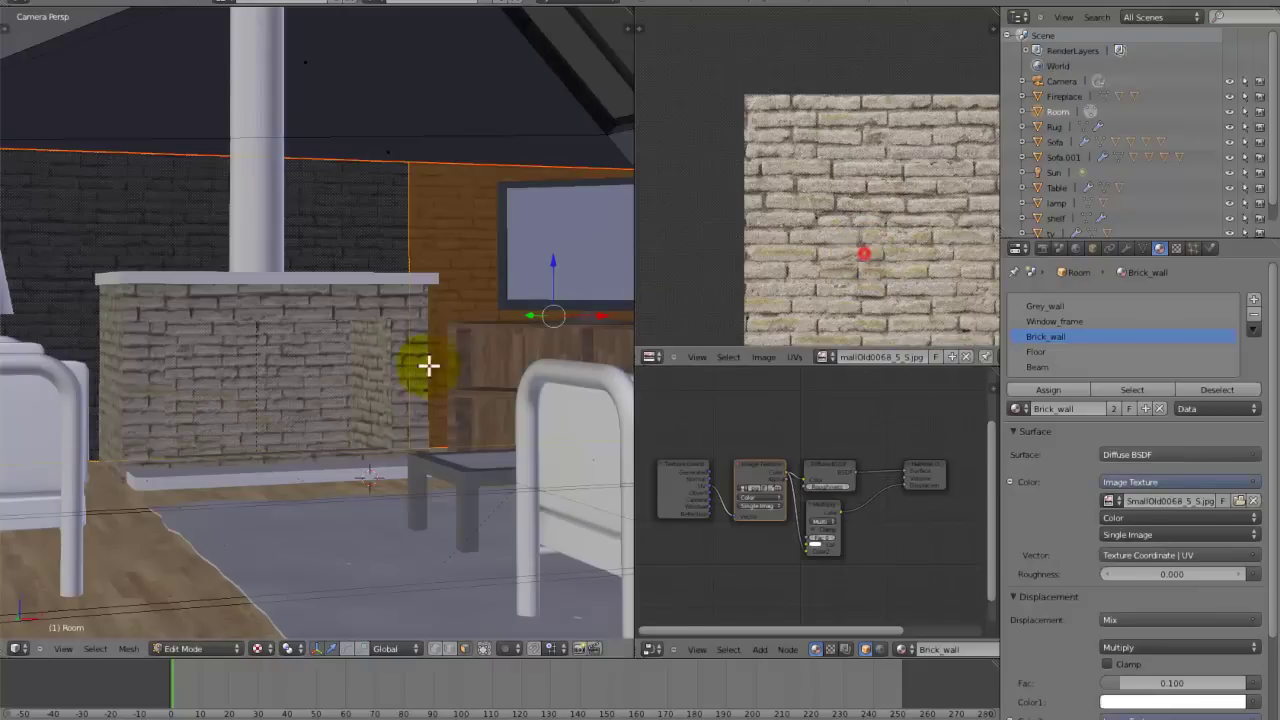
pyautogui.rightClick(364, 338)
pyautogui.press('Tab')
pyautogui.press('s')
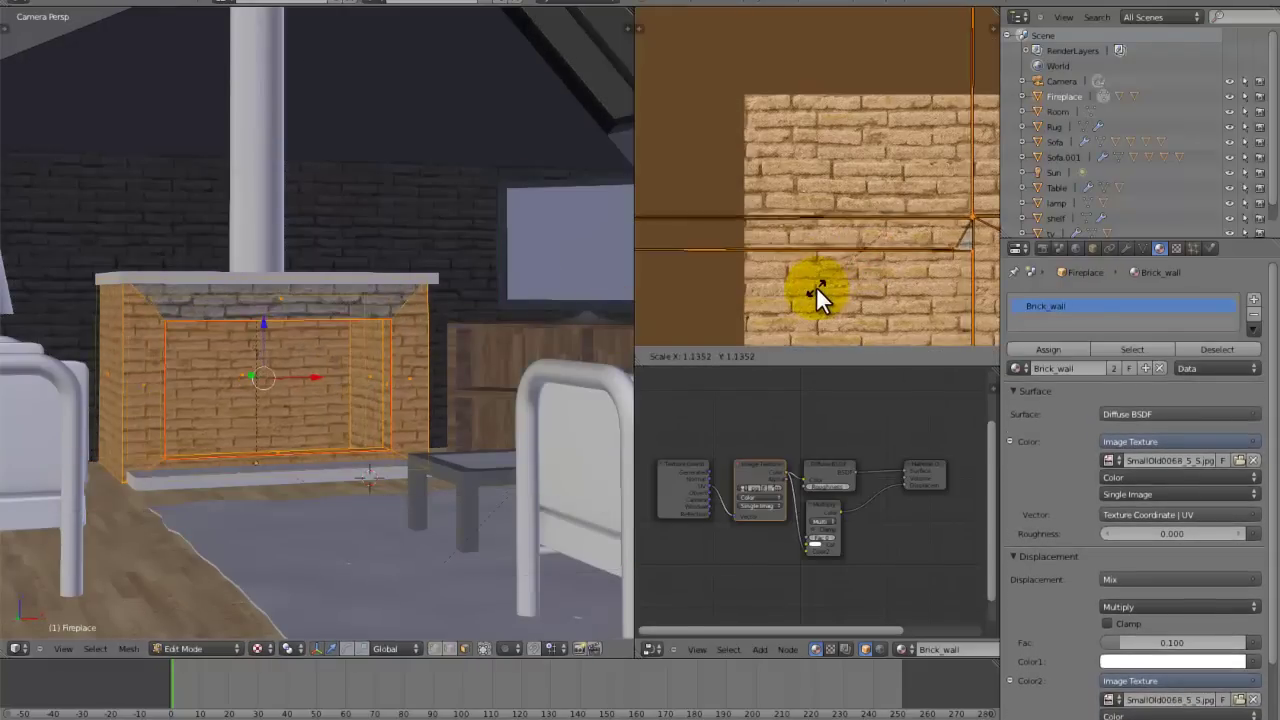
pyautogui.click(812, 289)
pyautogui.press('Tab')
pyautogui.hotkey('ctrl', 's')
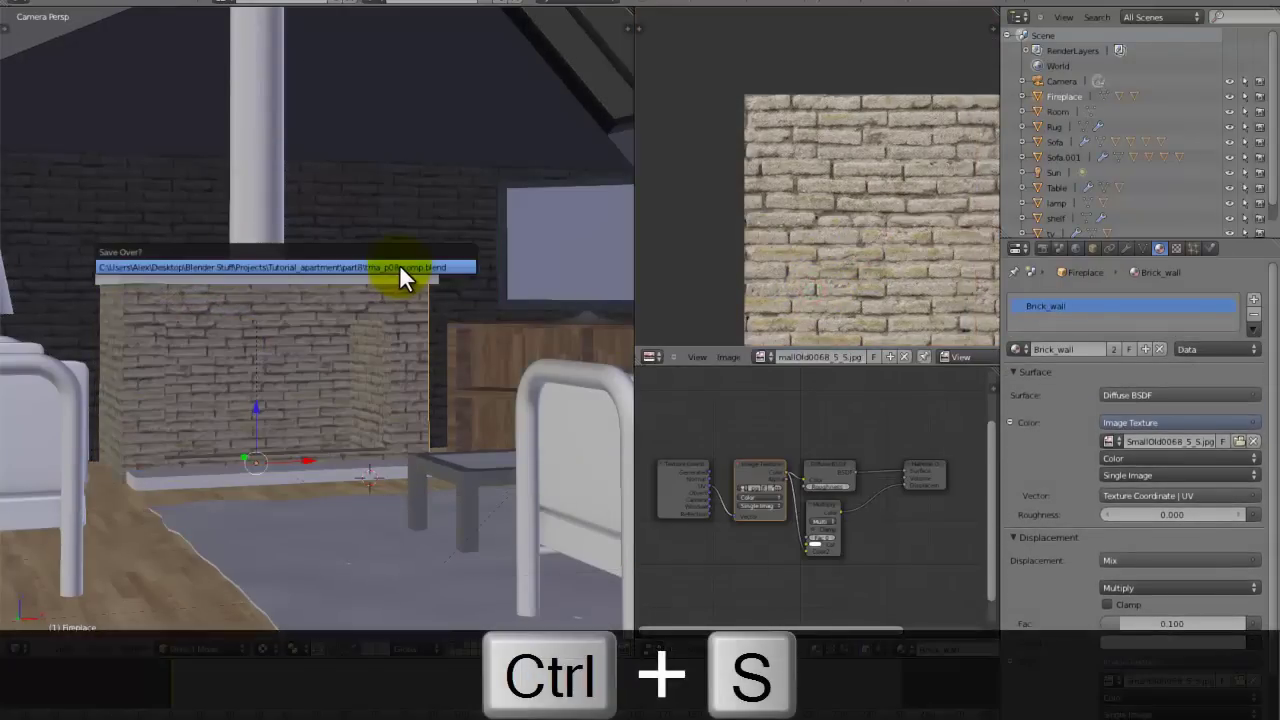
pyautogui.click(399, 264)
# - Return the 3D View to solid shading with the whole camera frame in view and save the file
pyautogui.press('z')
pyautogui.scroll(-4, 399, 264)
pyautogui.hotkey('ctrl', 's')
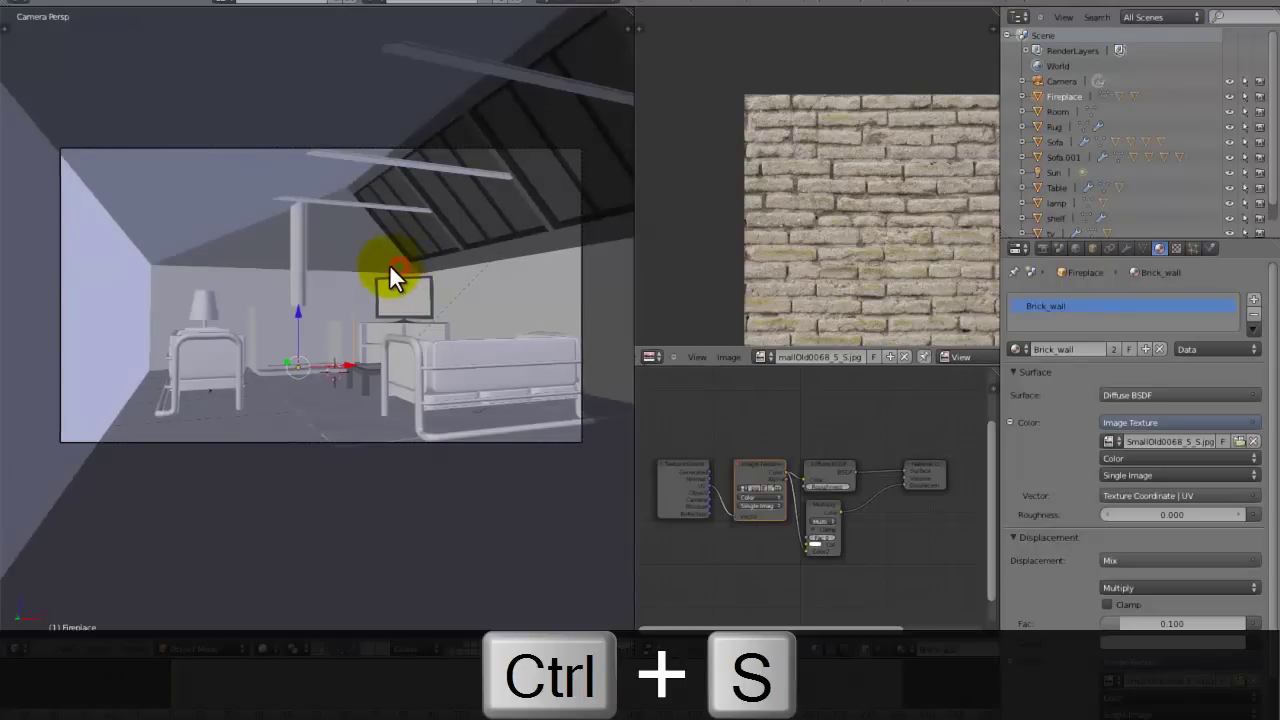
pyautogui.click(399, 264)
pyautogui.keyDown('shift'); pyautogui.moveTo(399, 264); pyautogui.dragTo(365, 264, button='middle'); pyautogui.keyUp('shift')
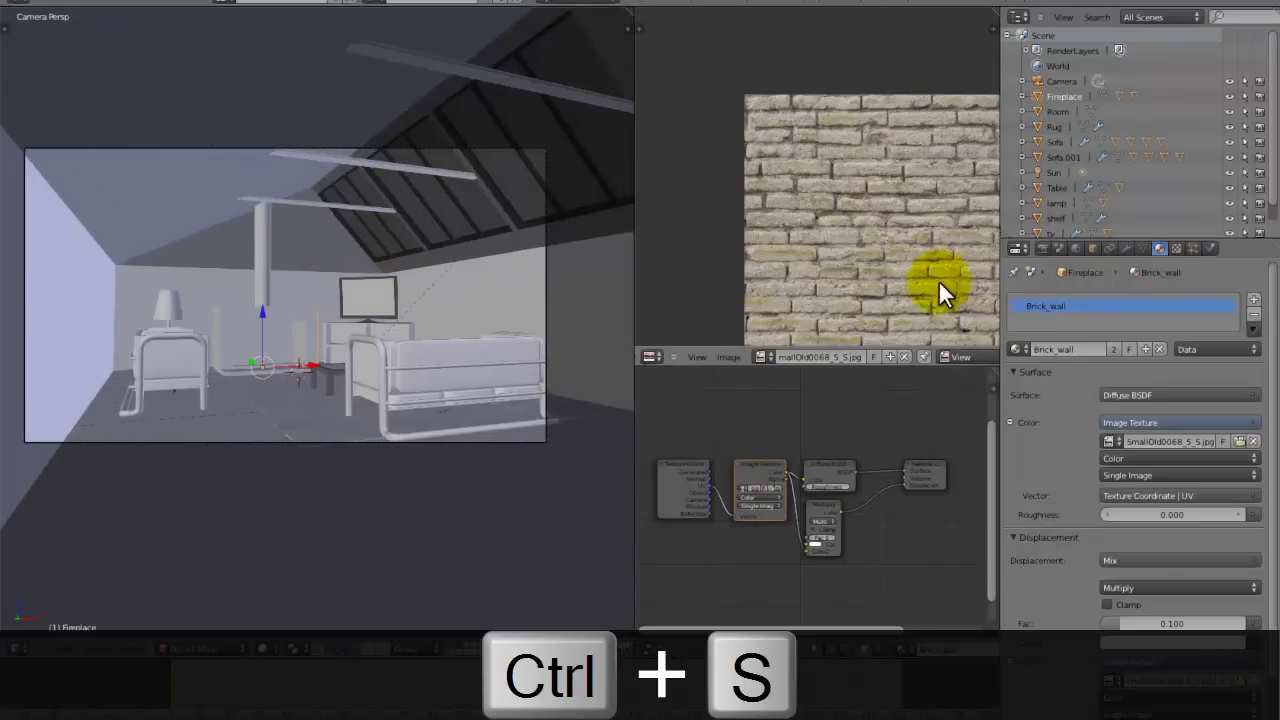
# - Set the render resolution percentage to 100% and render the scene to inspect the brick texture
pyautogui.click(1044, 247)
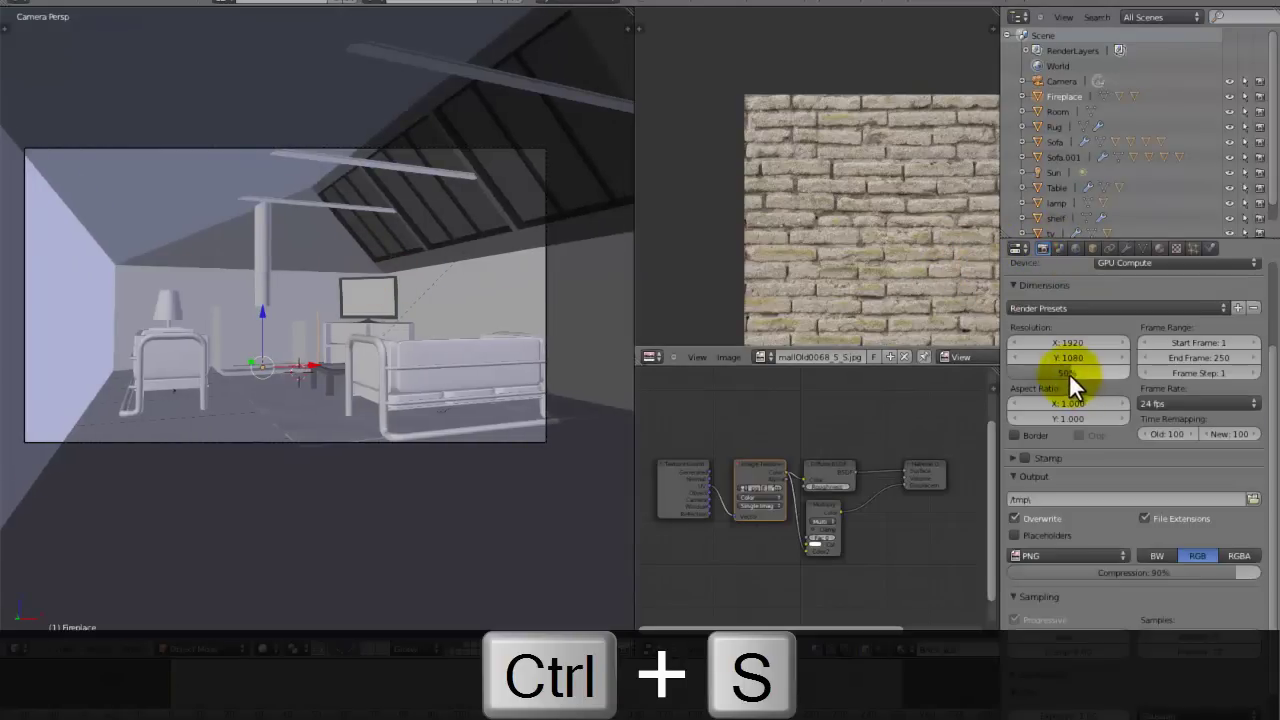
pyautogui.click(1069, 372)
pyautogui.press('F9')
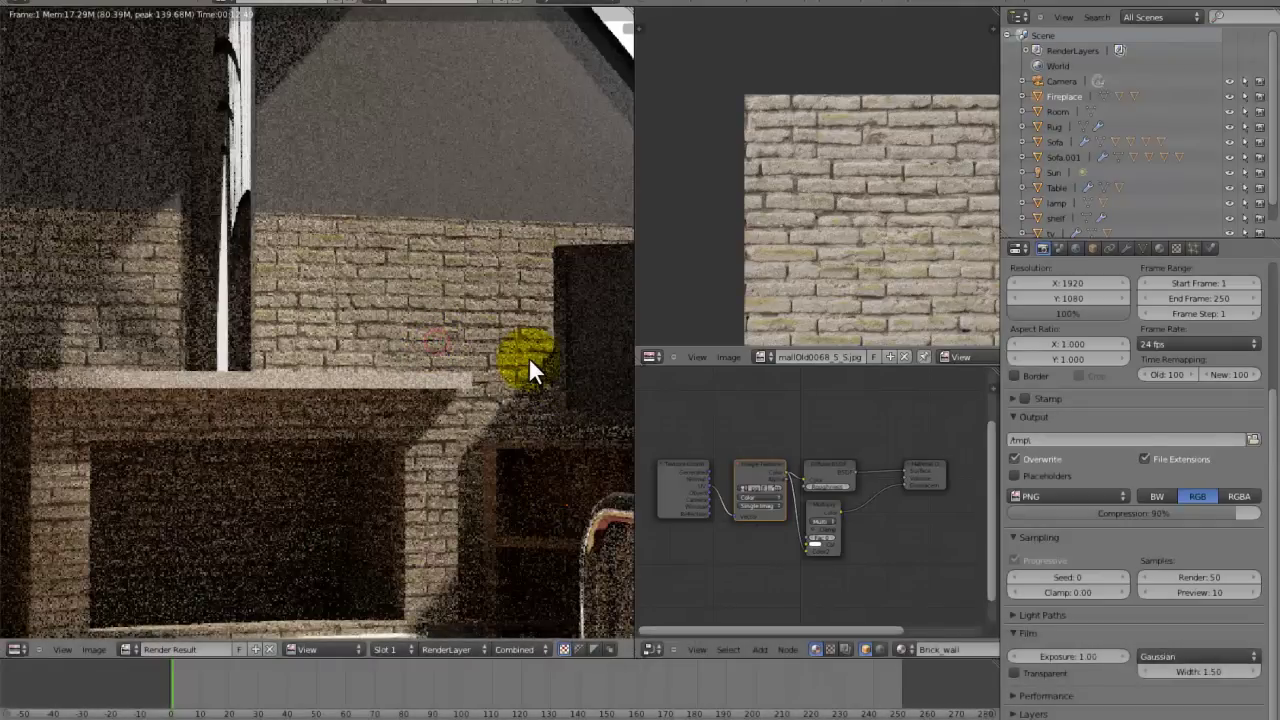
pyautogui.scroll(-2, 295, 162)
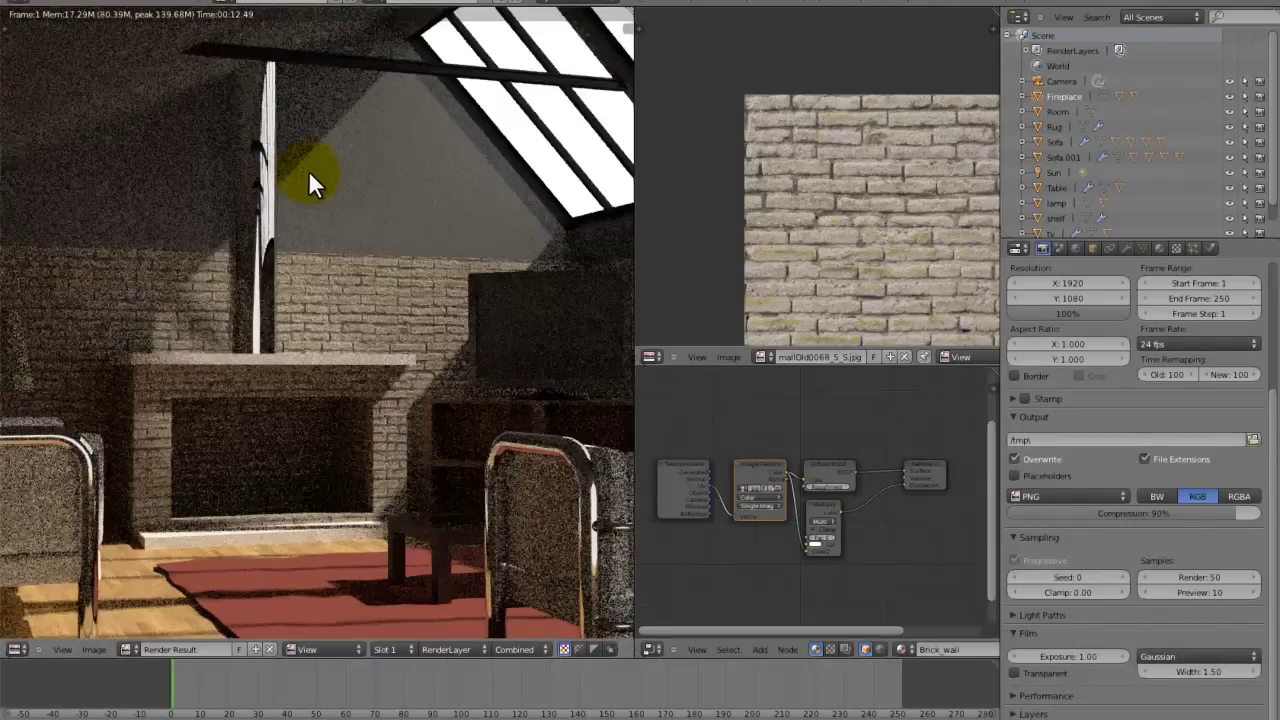
pyautogui.scroll(1, 308, 170)
pyautogui.scroll(5, 1230, 545)
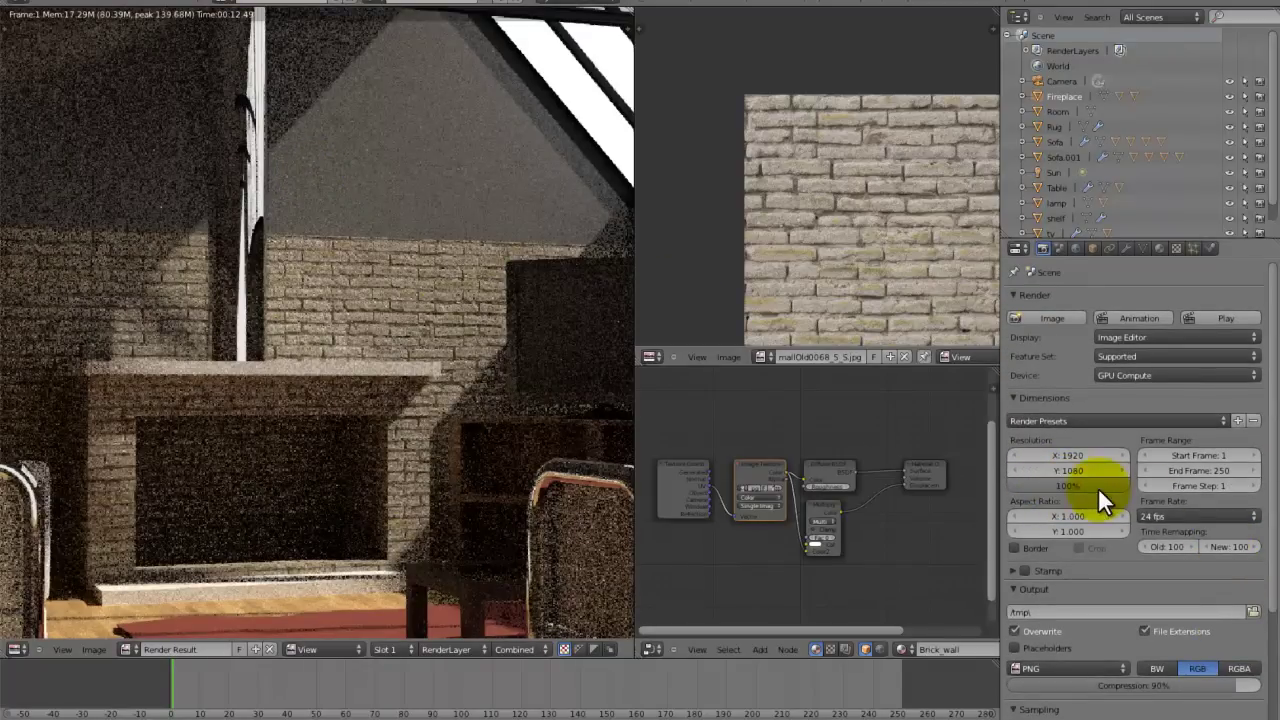
# - Set the render resolution to 1280 × 720 and start saving the file over the existing version
pyautogui.scroll(-4, 1129, 534)
pyautogui.scroll(4, 1129, 534)
pyautogui.click(1070, 456)
pyautogui.write('1280')
pyautogui.press('Tab')
pyautogui.write('720')
pyautogui.press('Return')
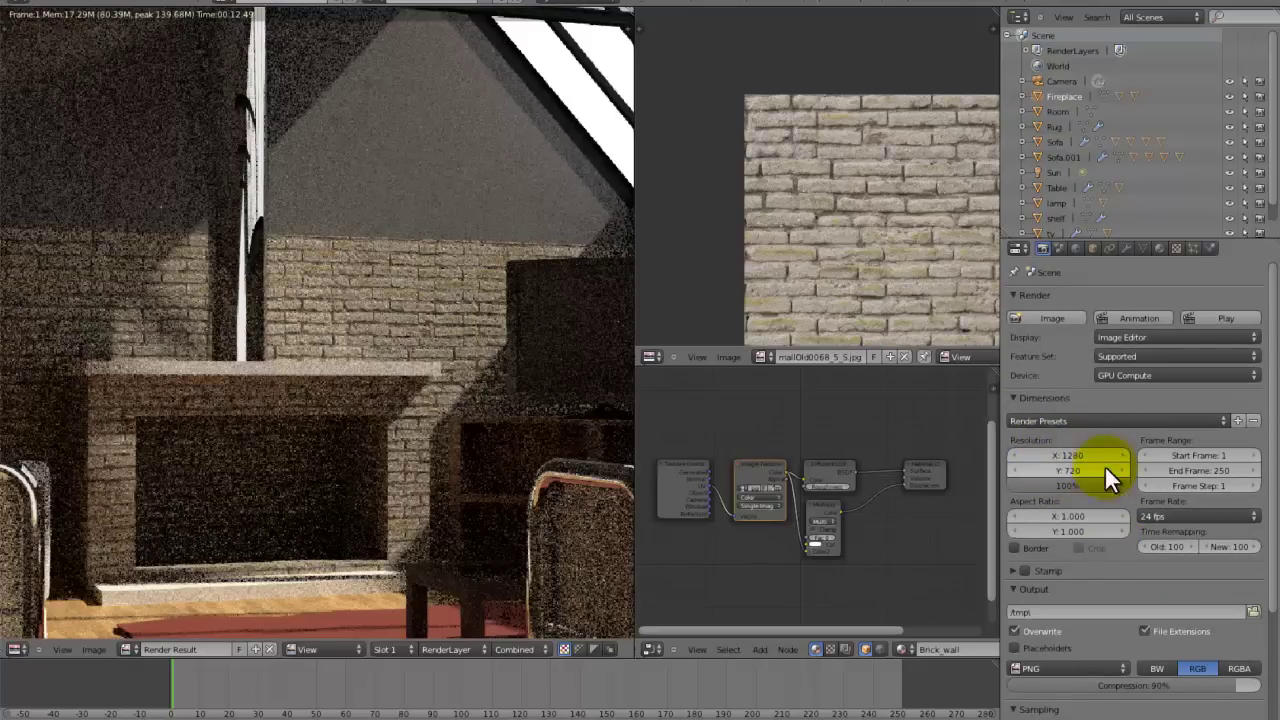
pyautogui.press('Home')
pyautogui.scroll(4, 507, 340)
pyautogui.hotkey('ctrl', 's')
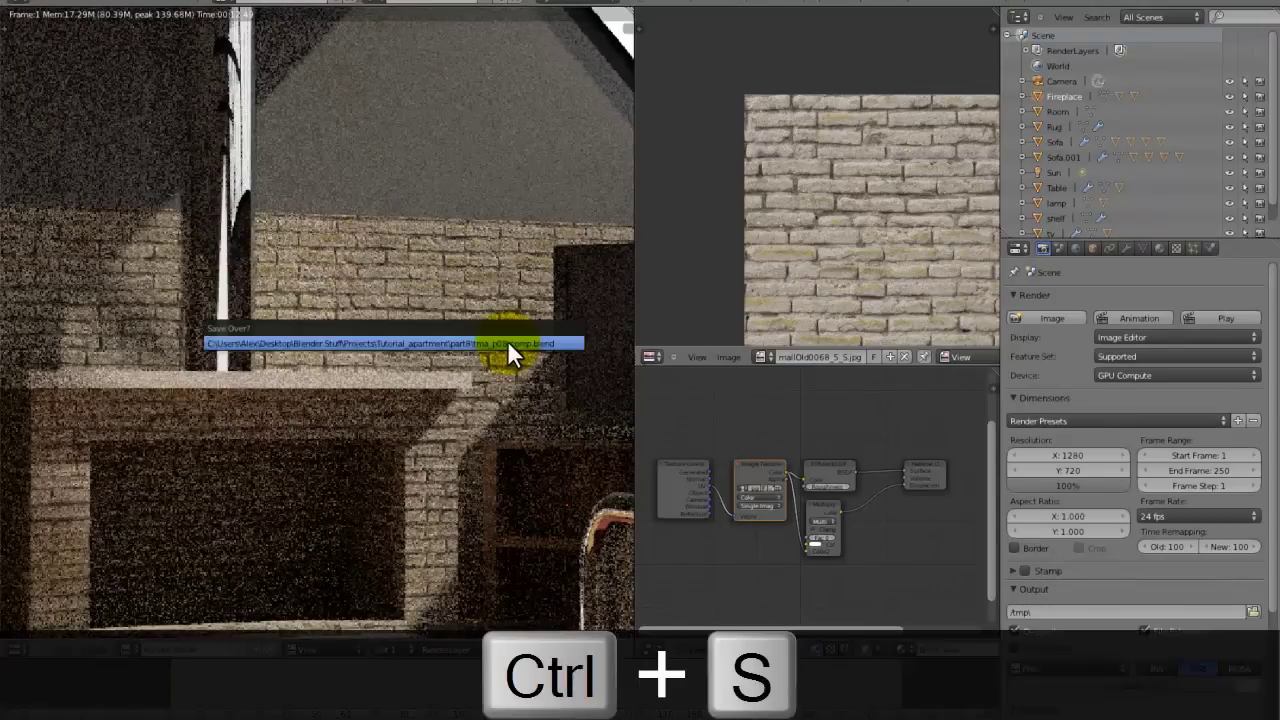
pyautogui.click(1066, 455)
pyautogui.write('1920')
pyautogui.press('BackSpace')
pyautogui.press('BackSpace')
pyautogui.press('BackSpace')
pyautogui.write('872')
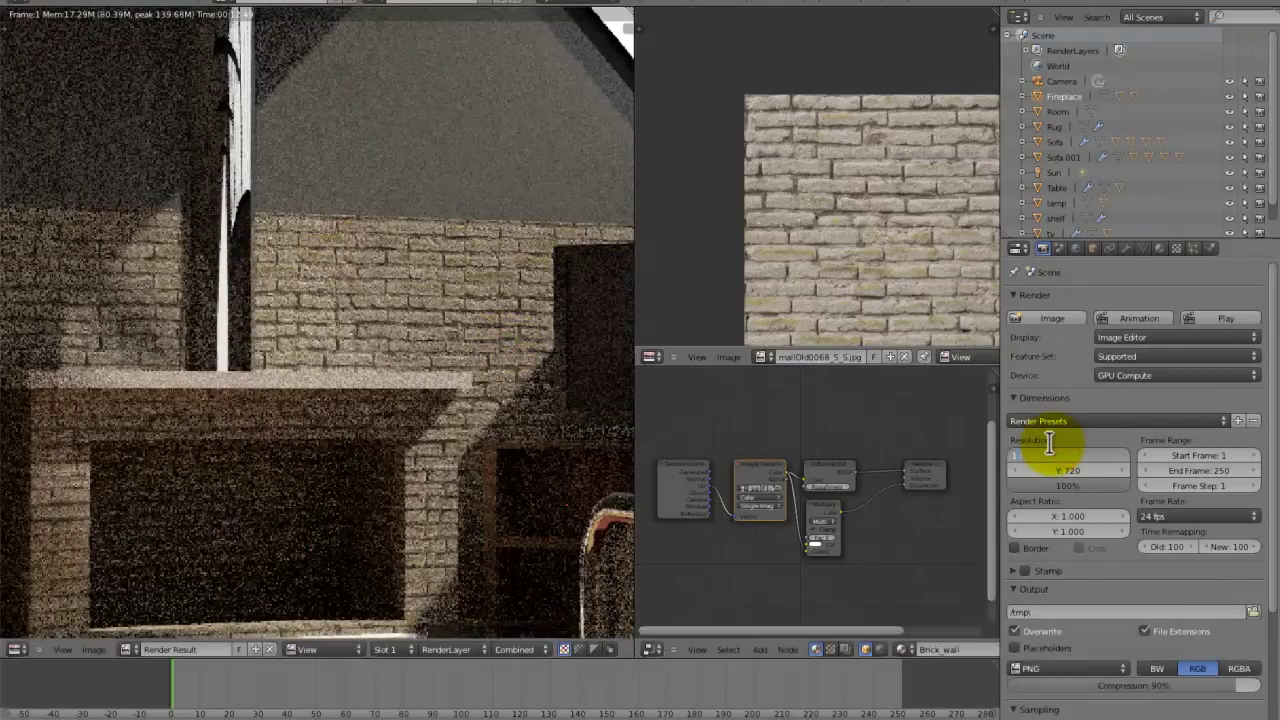
# - Save the file over the existing version and check the render sample count
pyautogui.hotkey('ctrl', 's')
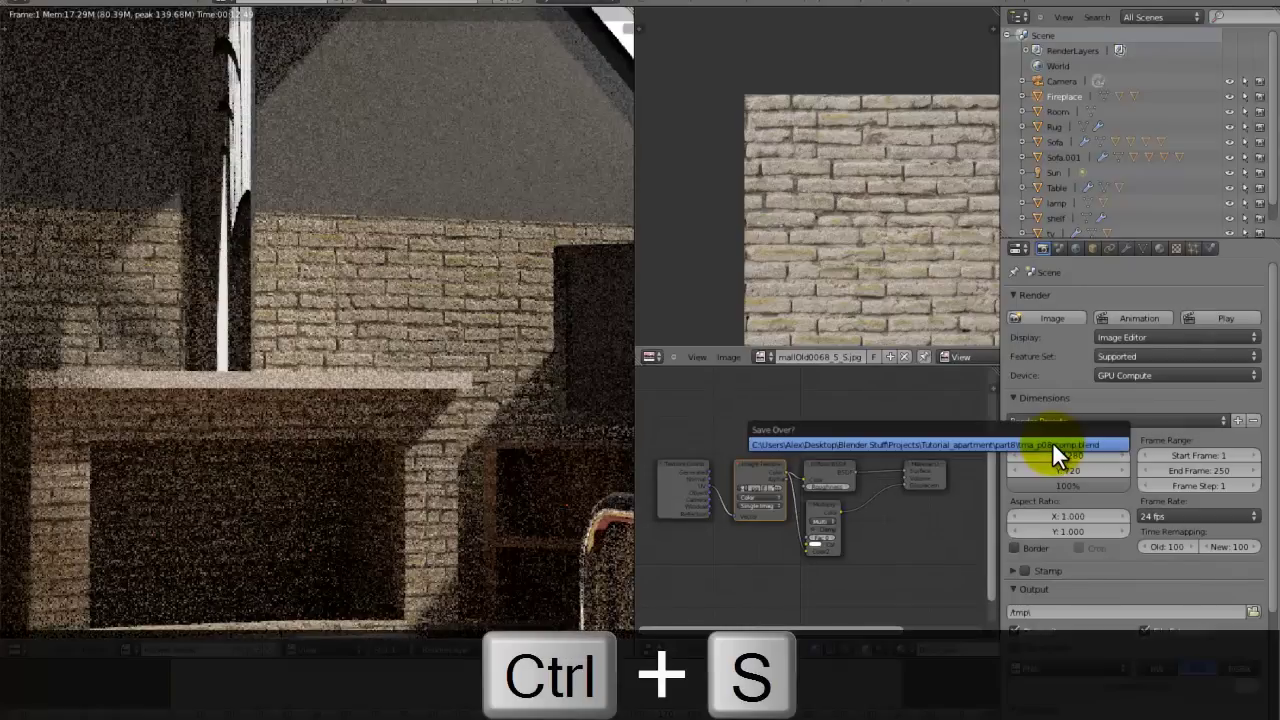
pyautogui.click(1052, 441)
pyautogui.scroll(-2, 1052, 441)
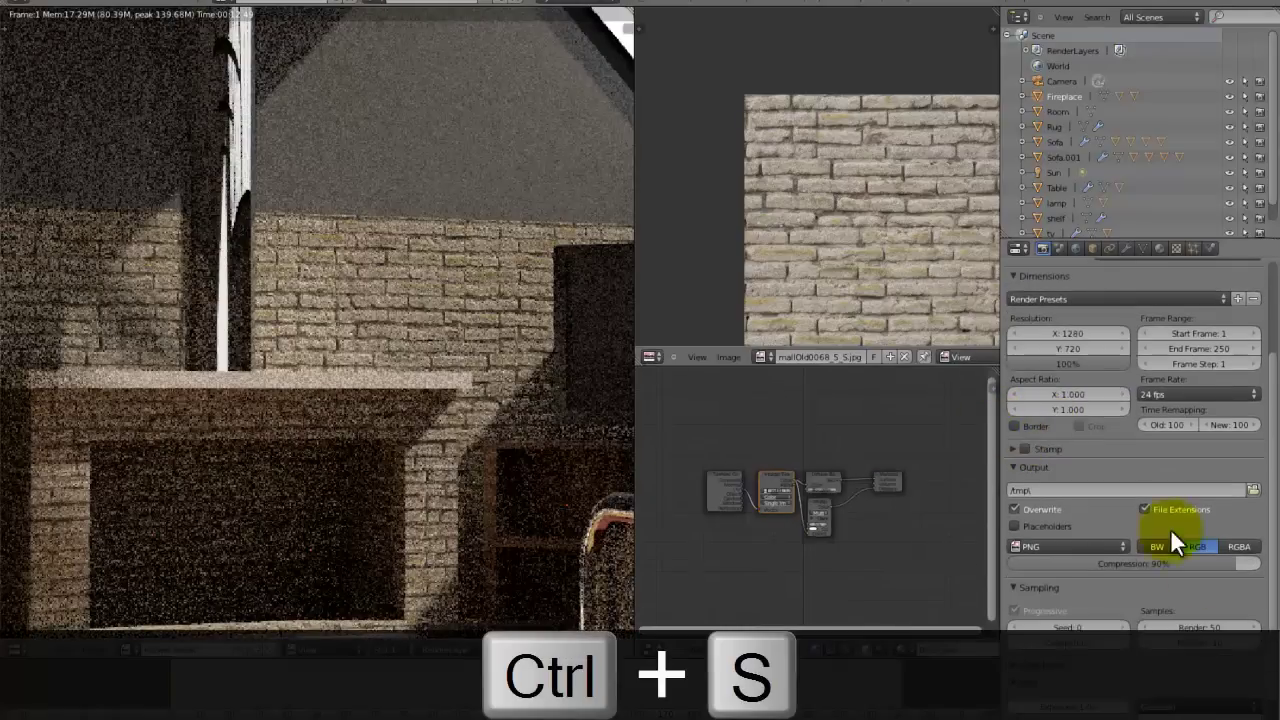
pyautogui.scroll(-4, 1216, 582)
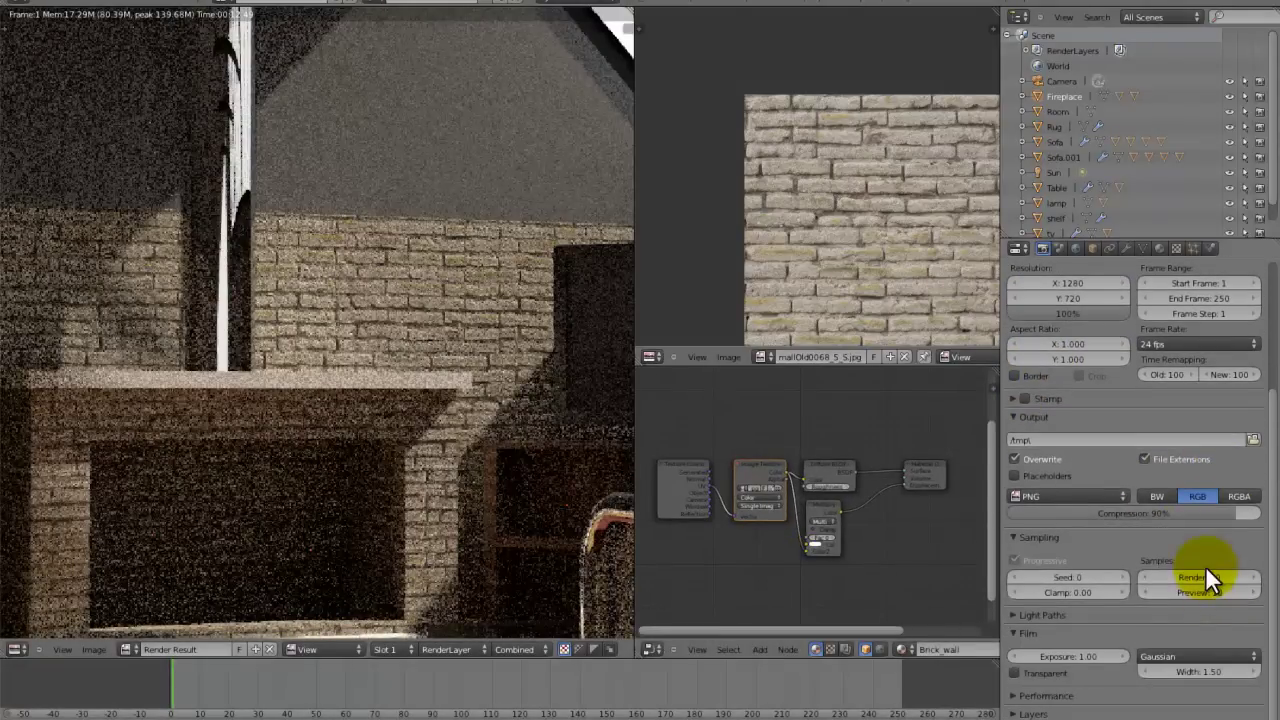
pyautogui.click(1197, 577)
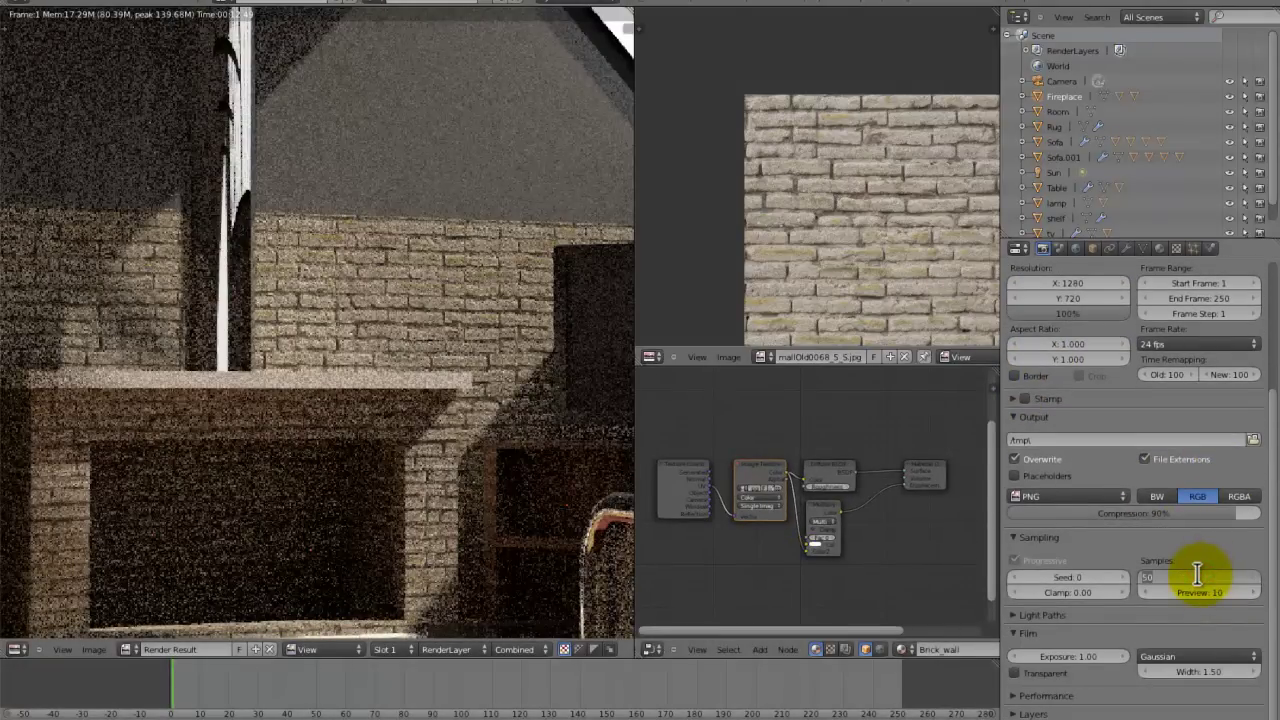
pyautogui.press('Return')
# - Check the available render device and feature set options in the render settings
pyautogui.scroll(5, 1188, 414)
pyautogui.click(1150, 376)
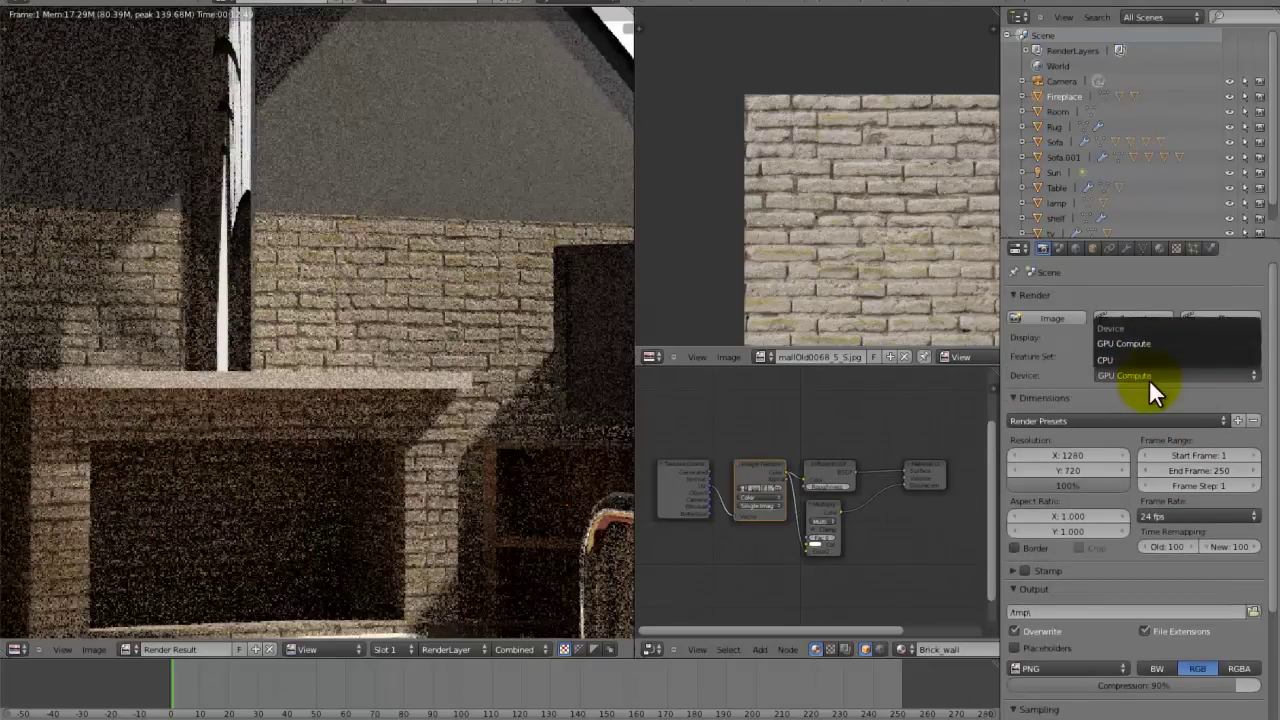
pyautogui.click(1149, 379)
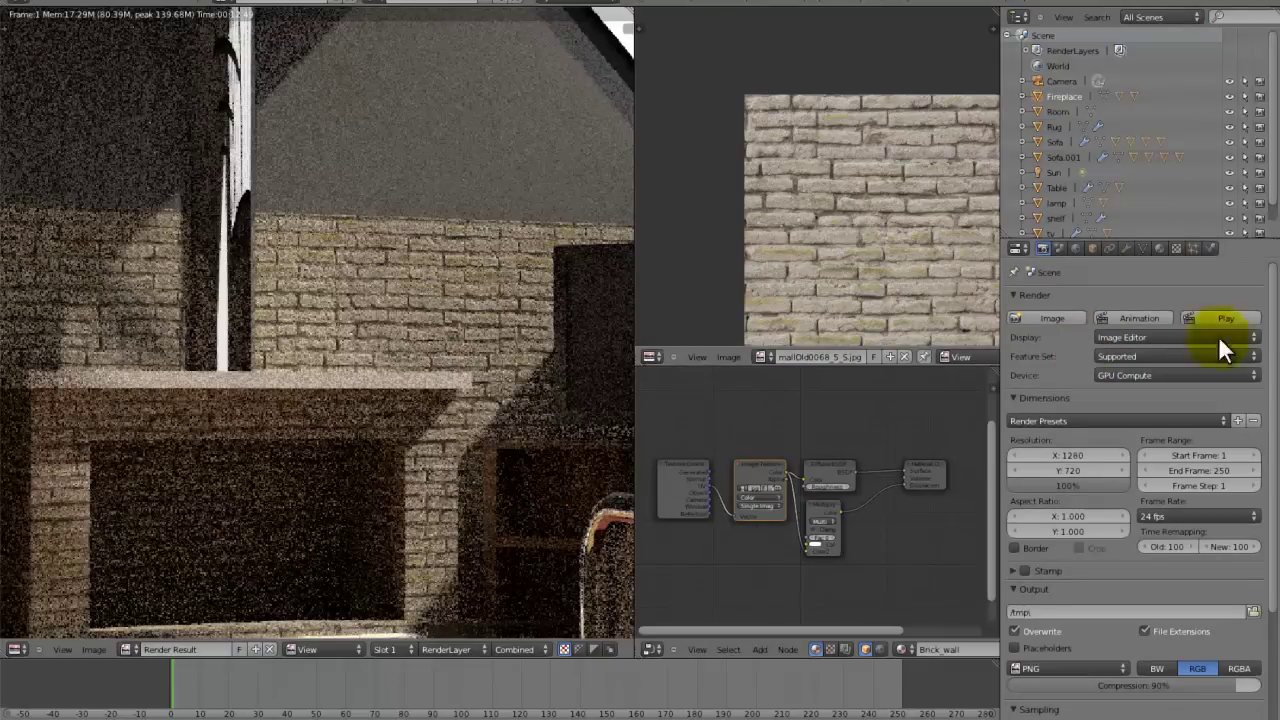
pyautogui.click(1133, 355)
pyautogui.click(1123, 371)
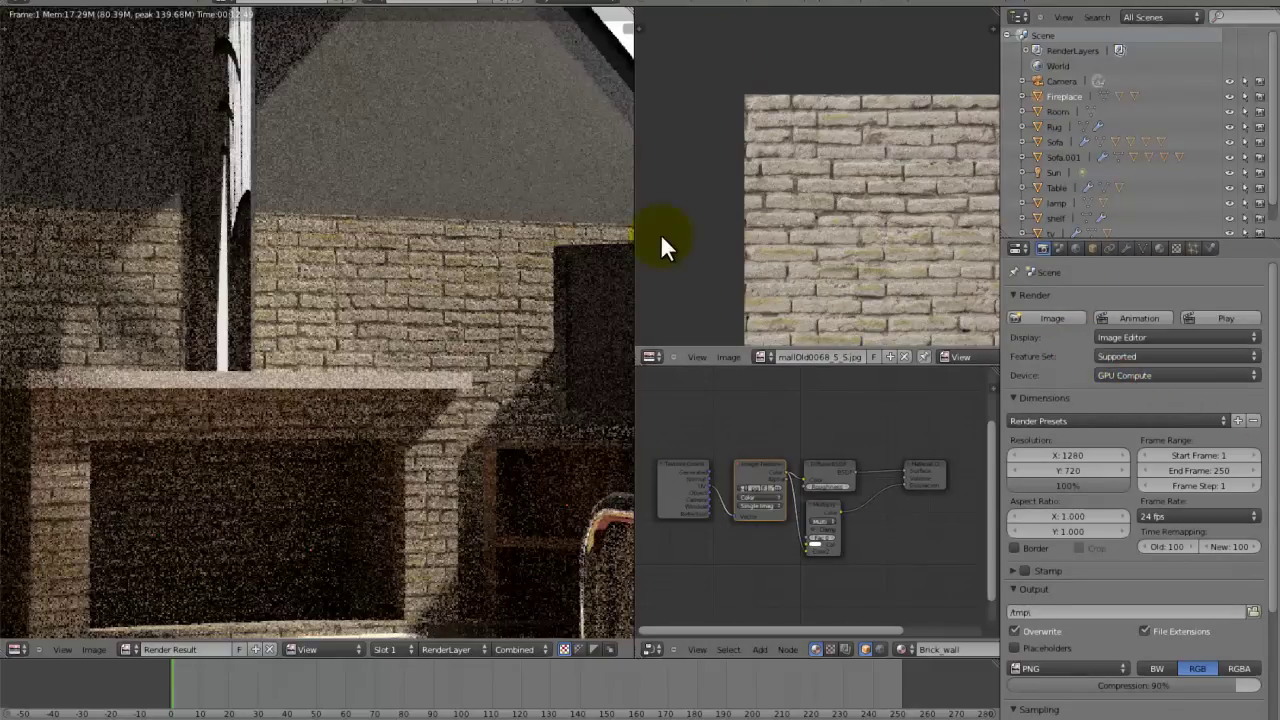
# - Check the compute device in the user preferences, keep CUDA with GeForce GT 545 selected and save the preferences as default
pyautogui.click(40, 8)
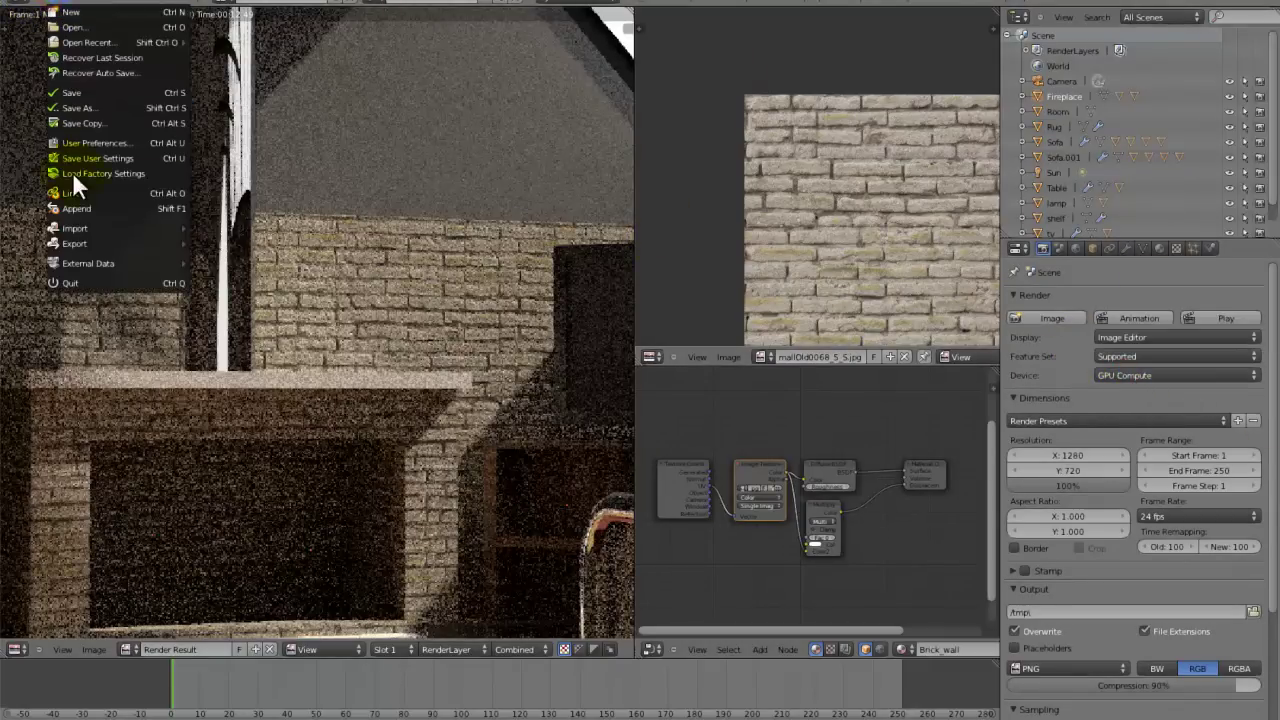
pyautogui.click(86, 141)
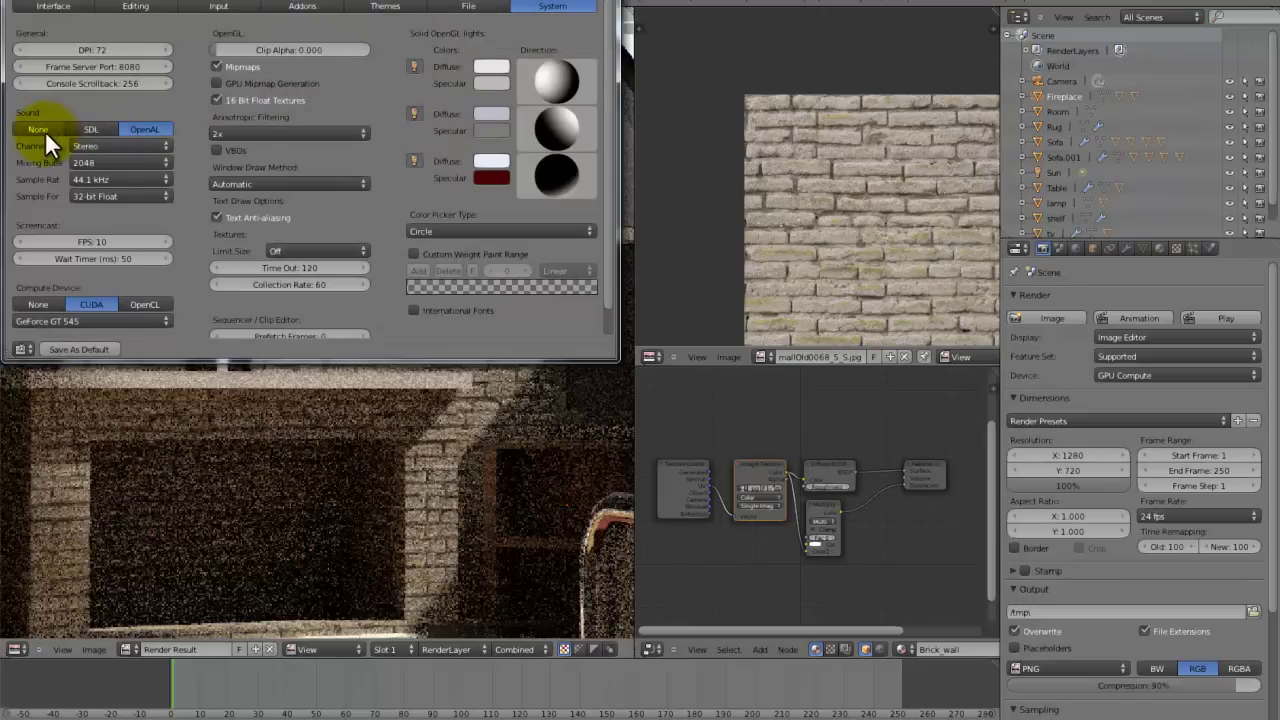
pyautogui.click(102, 317)
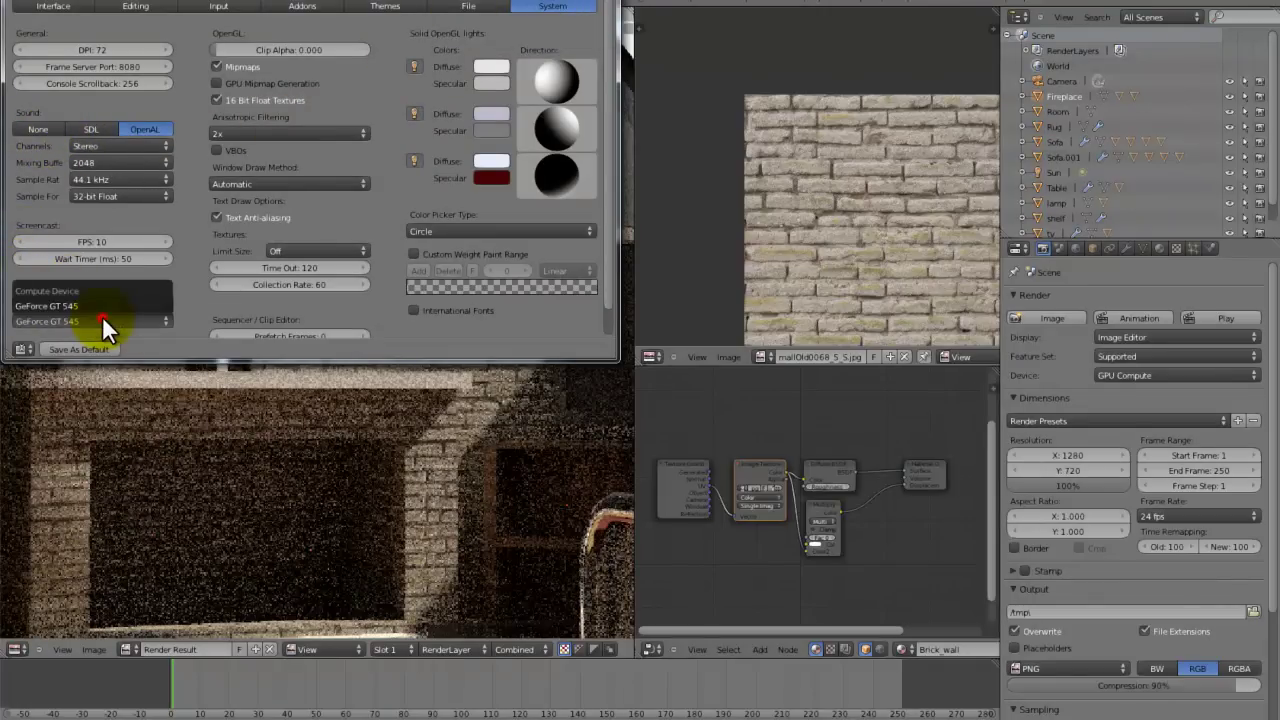
pyautogui.click(100, 321)
pyautogui.click(154, 305)
pyautogui.click(96, 304)
pyautogui.click(92, 349)
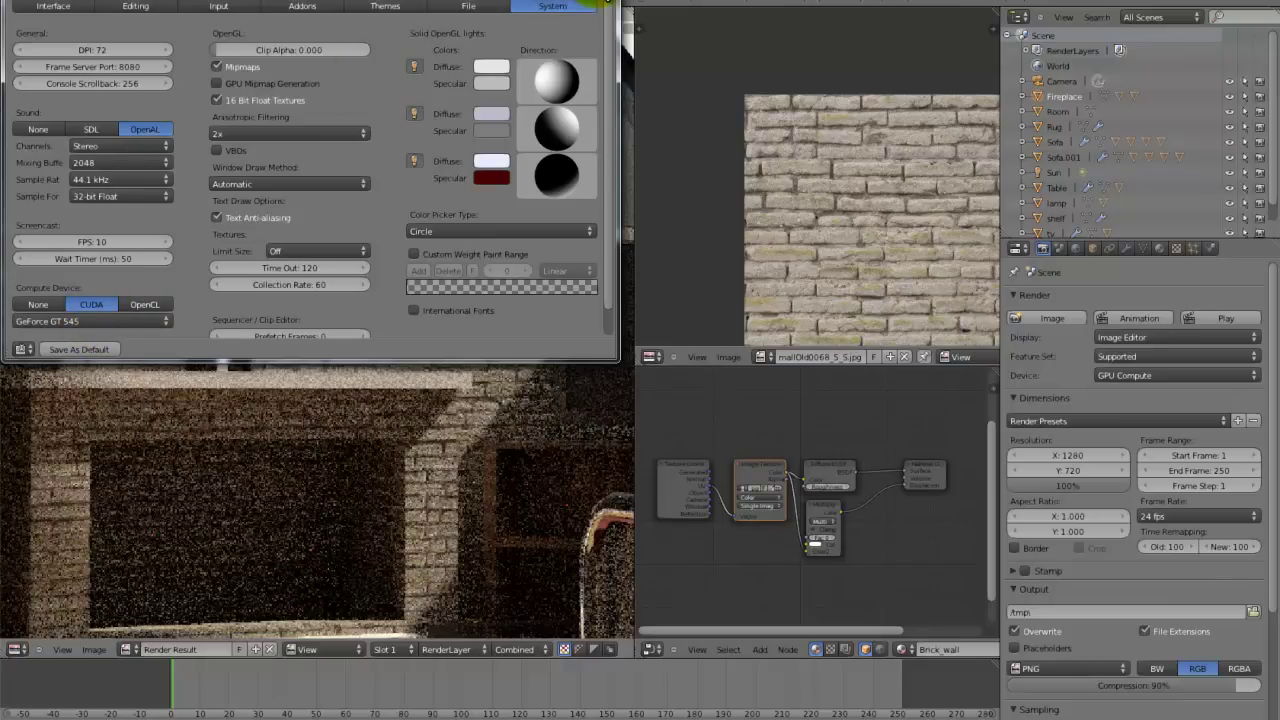
pyautogui.click(607, 3)
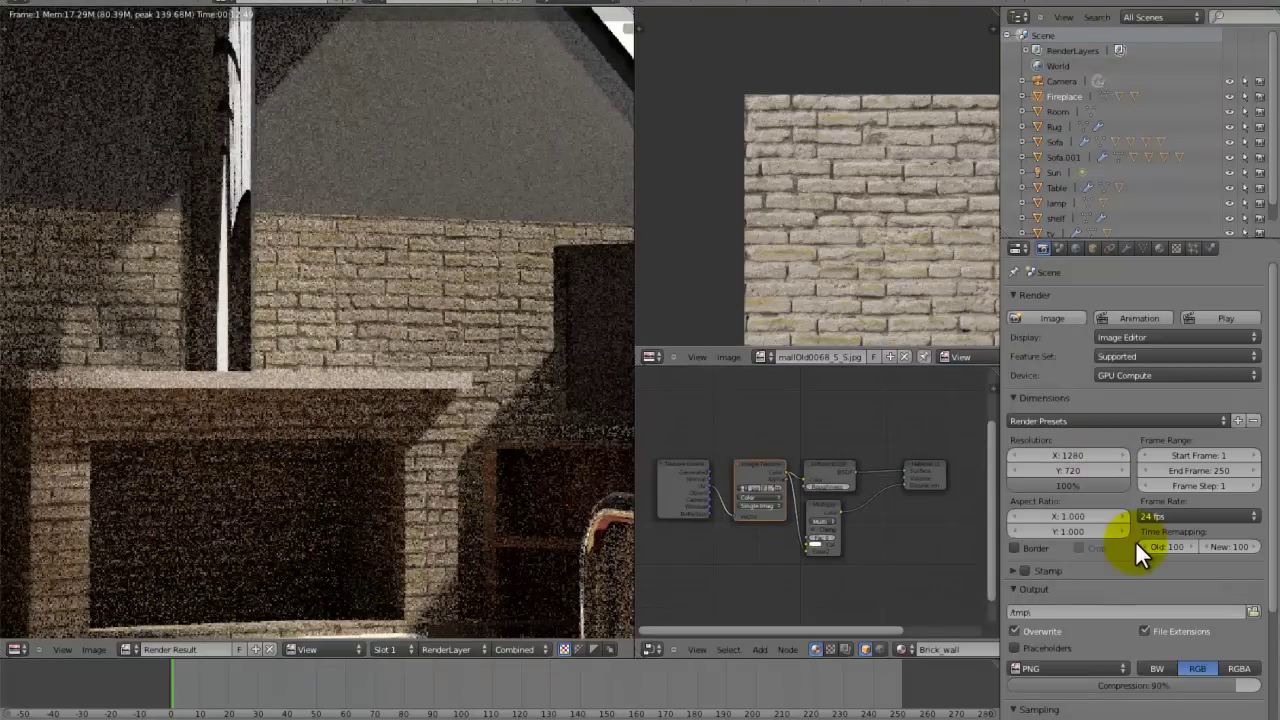
# - Set the render samples to 1000 and save the file
pyautogui.scroll(-3, 1134, 539)
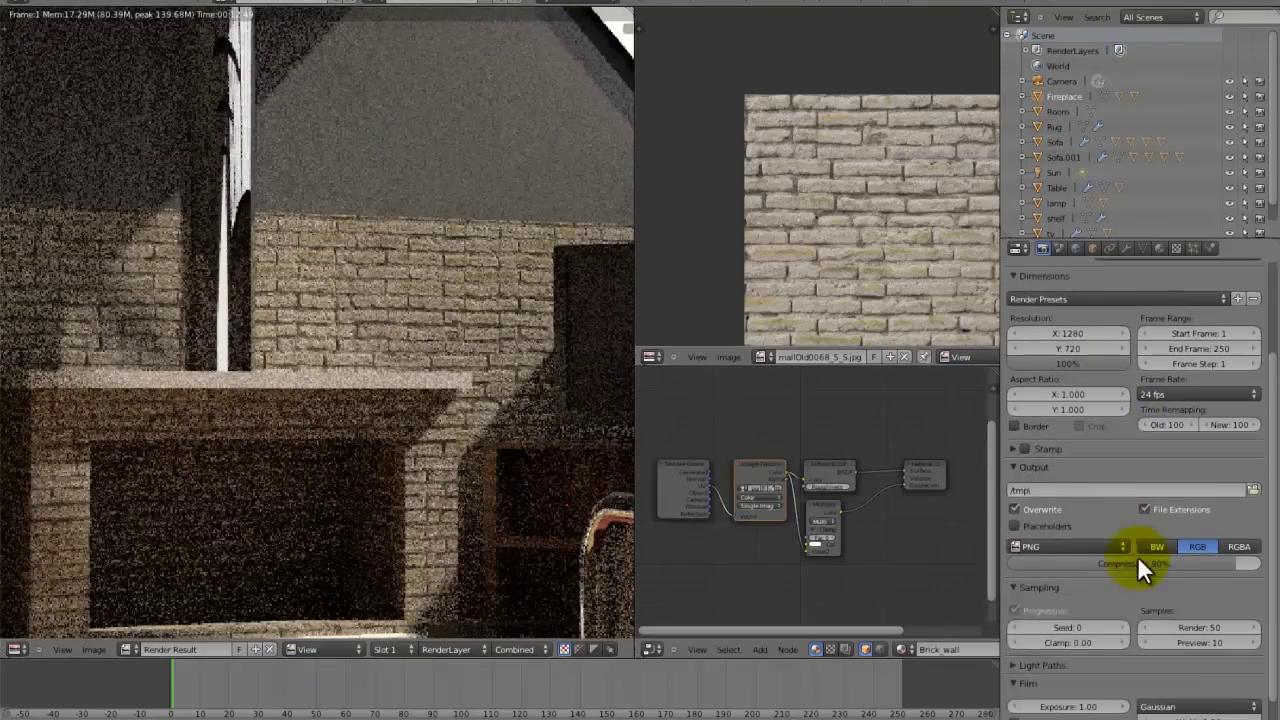
pyautogui.click(1190, 624)
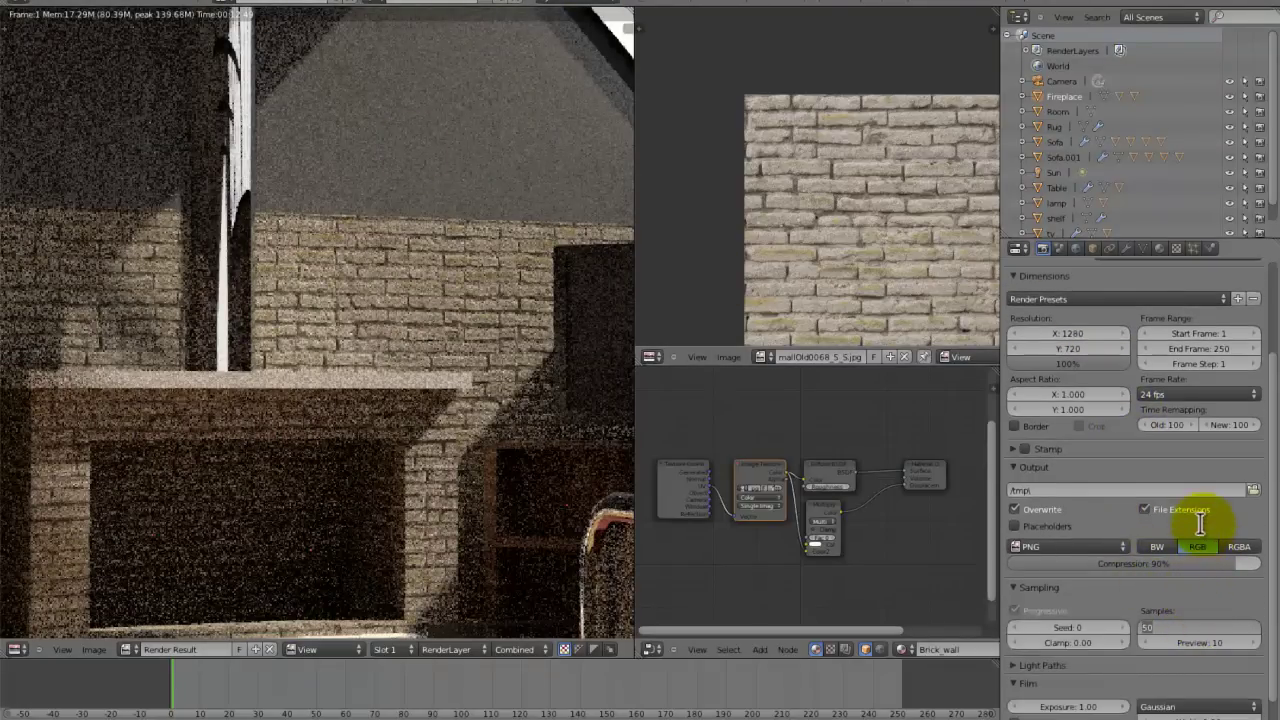
pyautogui.write('1000')
pyautogui.press('Return')
pyautogui.hotkey('ctrl', 's')
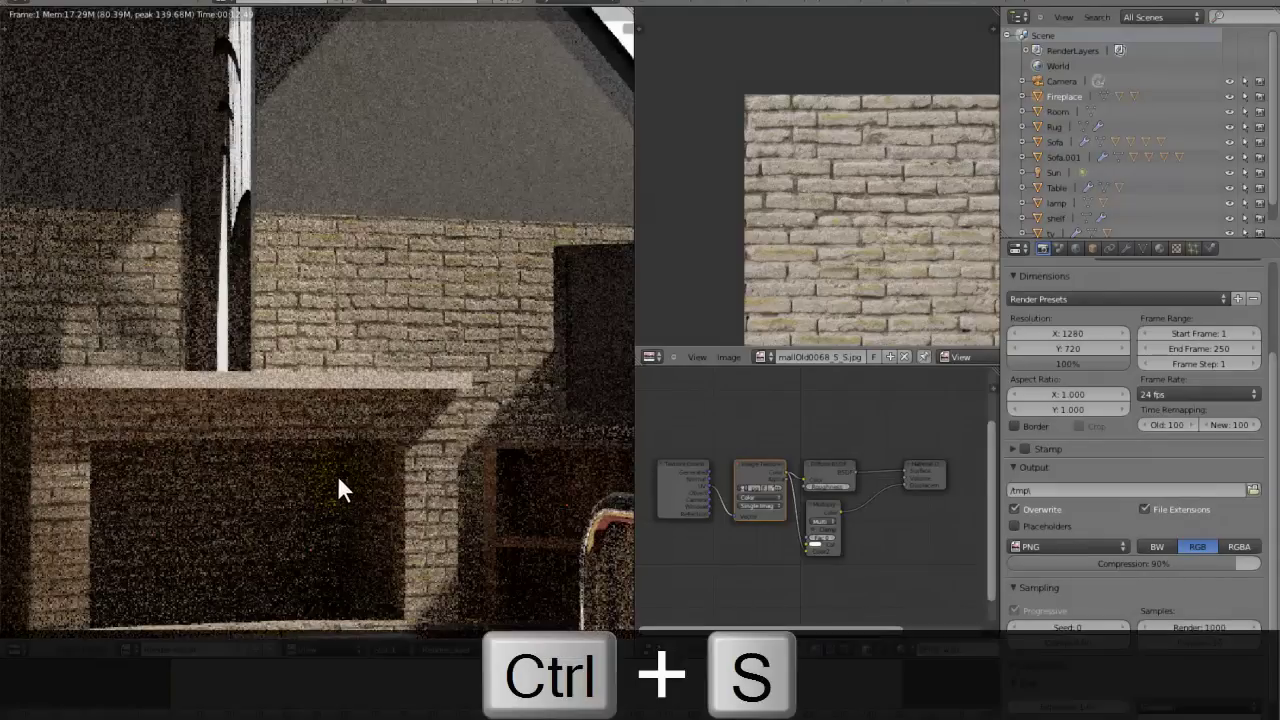
pyautogui.click(337, 477)
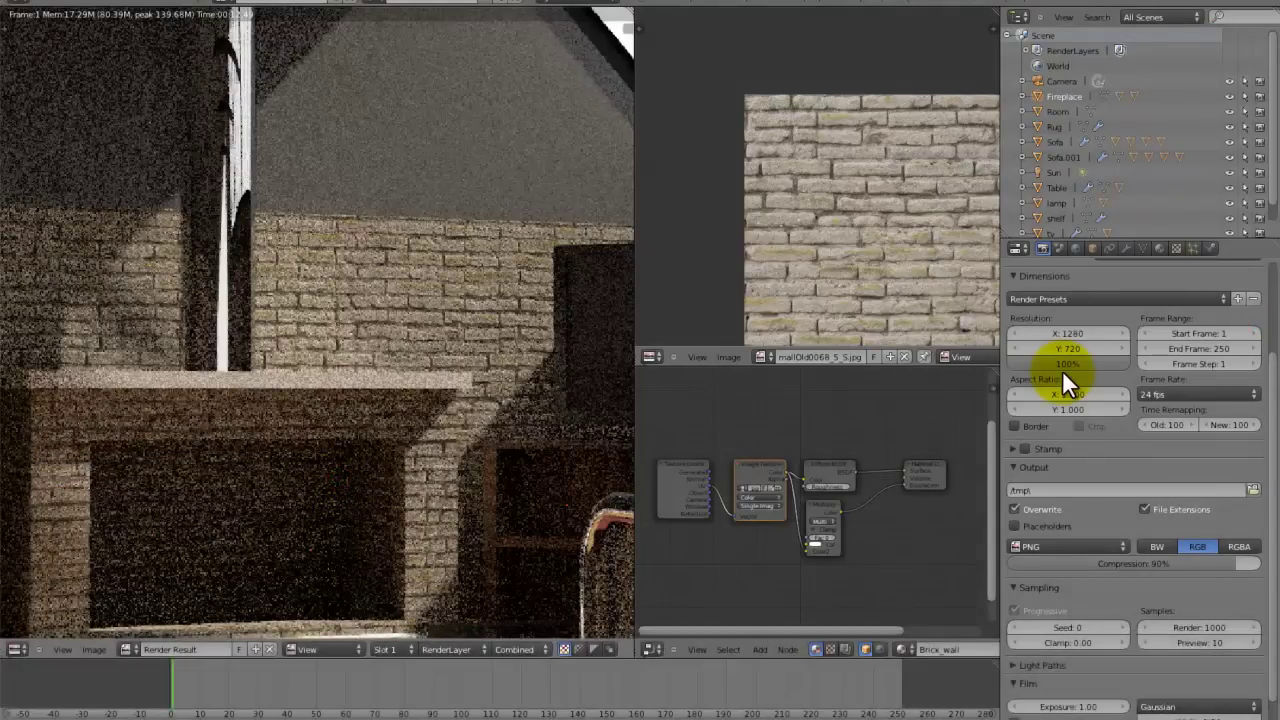
# - Render the scene and inspect the finished composited image in a maximized view
pyautogui.press('F9')
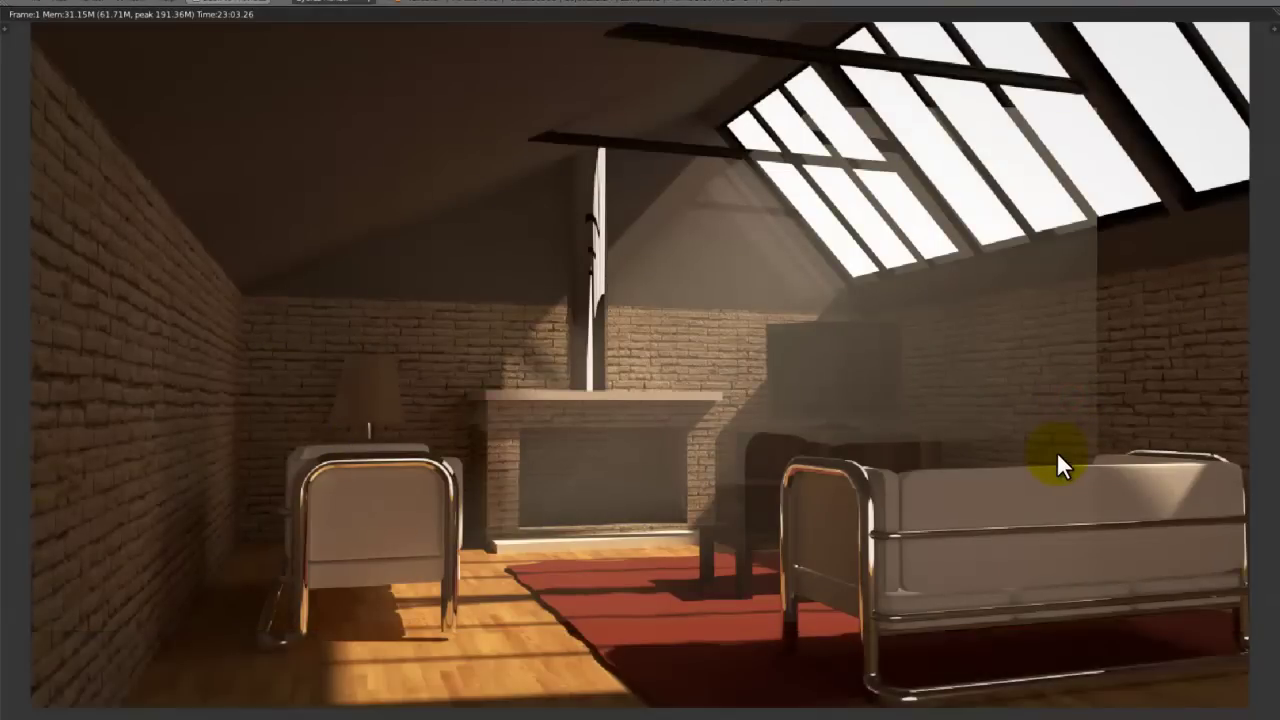
pyautogui.scroll(-1, 1056, 453)
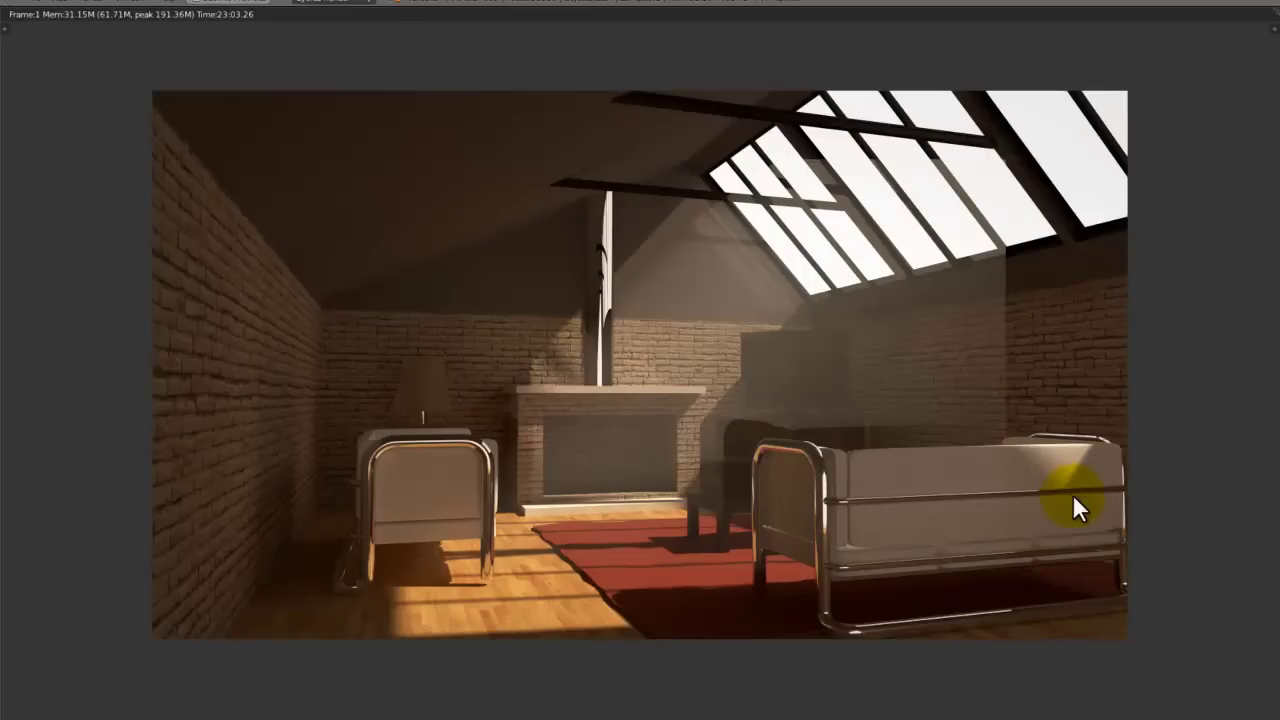
pyautogui.scroll(1, 1076, 498)
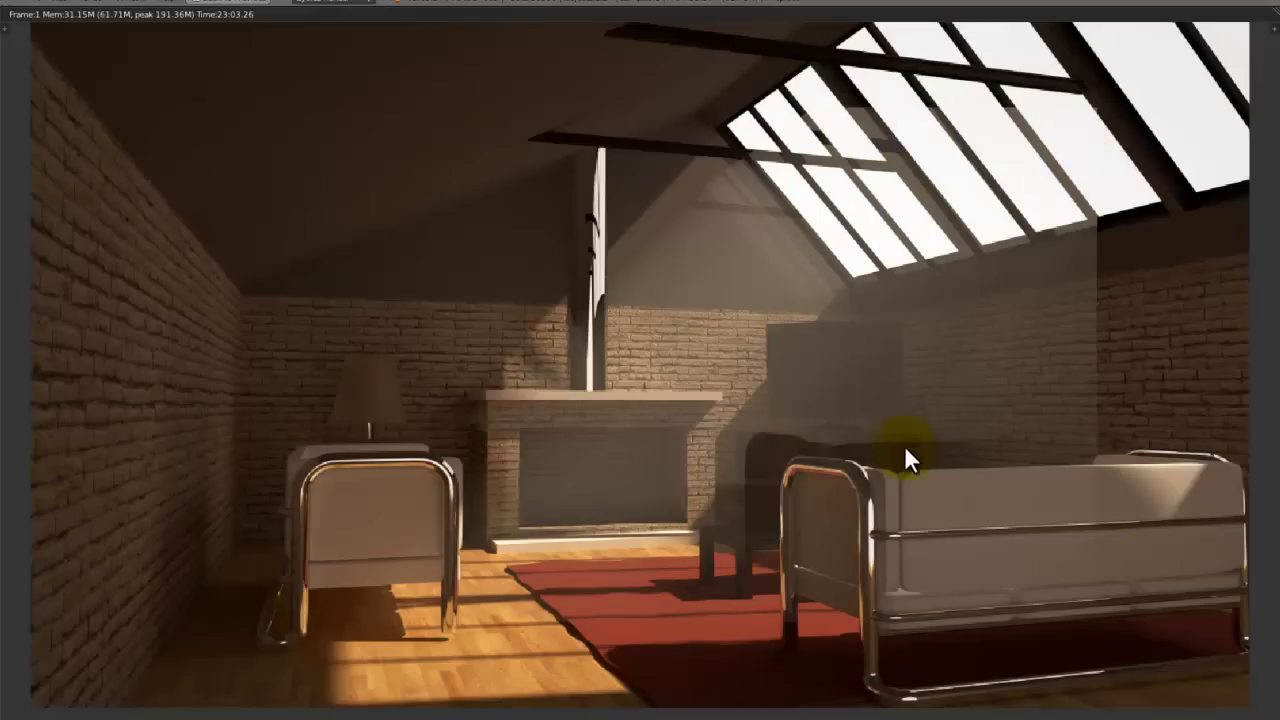
pyautogui.hotkey('shift', 'space')
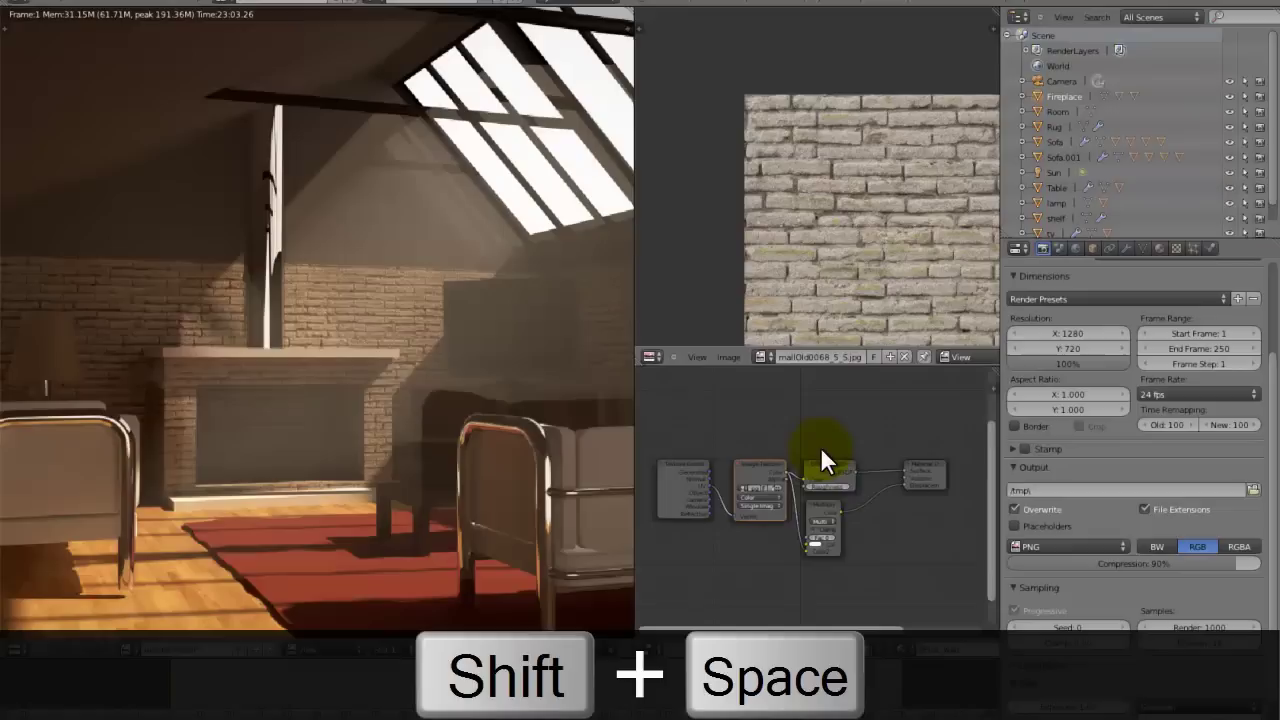
# - Switch to the compositing layout and add a Scale node set to Render Size in the maximized node editor
pyautogui.hotkey('ctrl', 'Left')
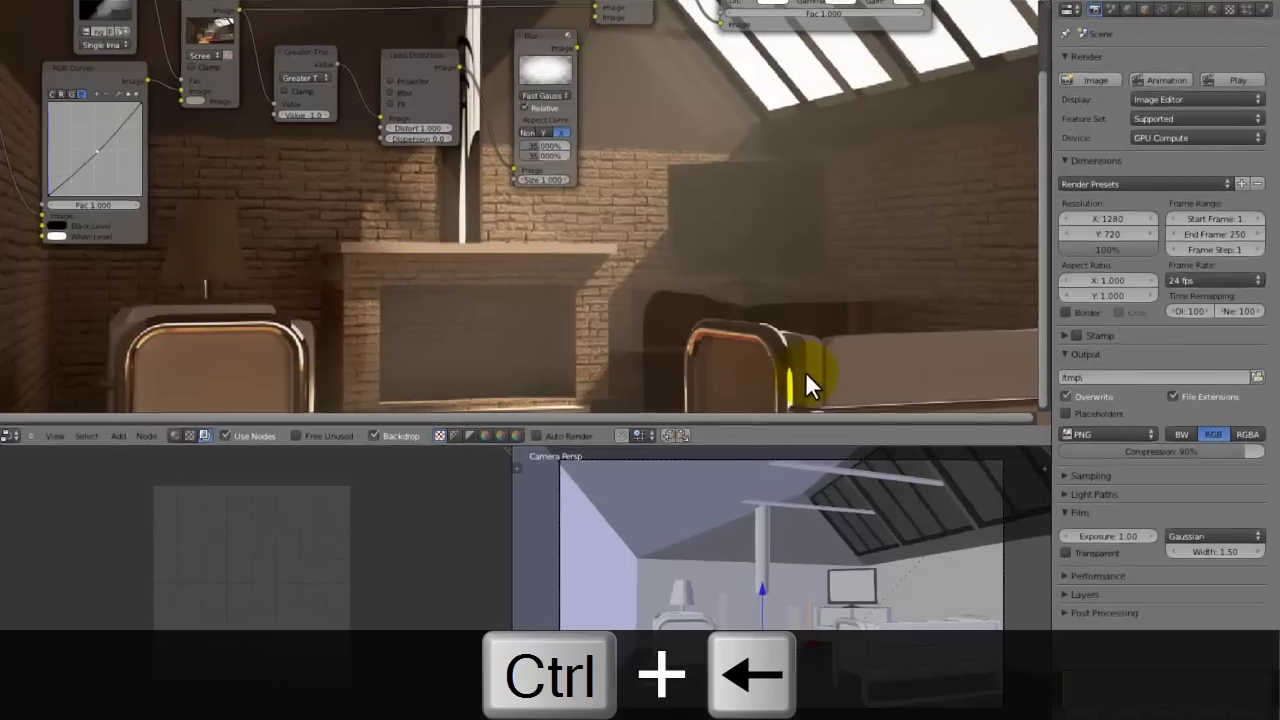
pyautogui.hotkey('shift', 'space')
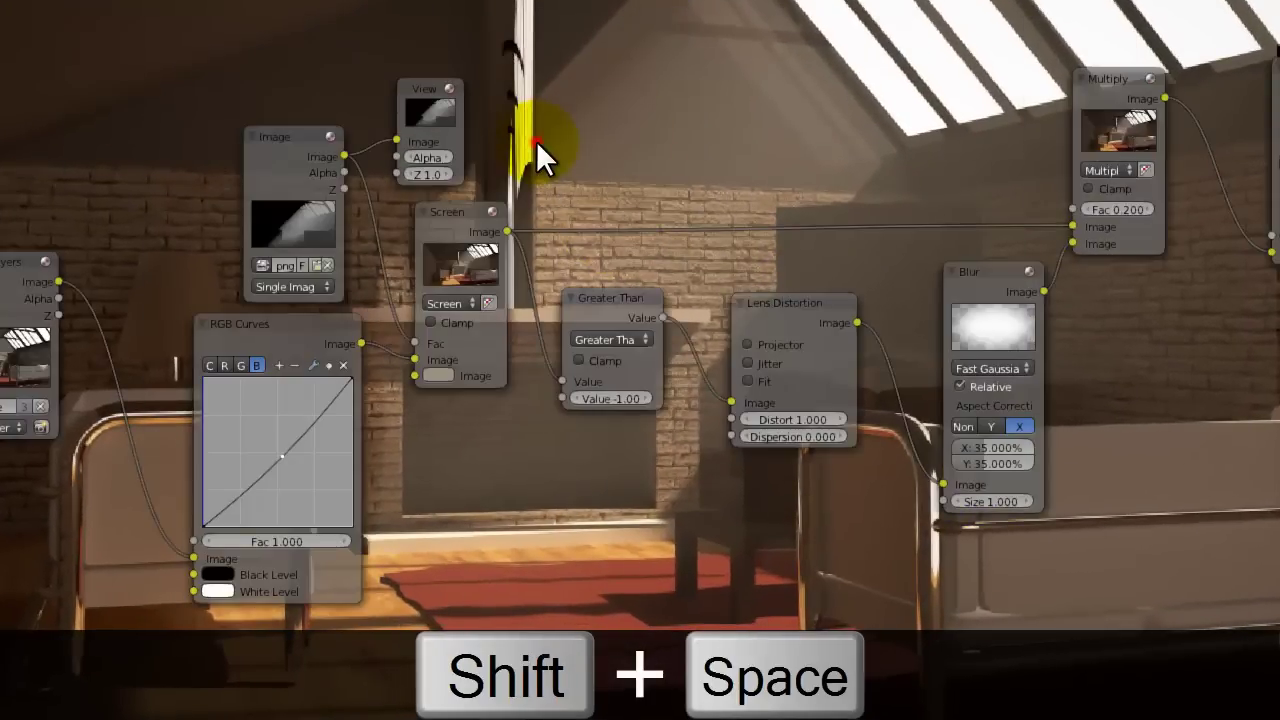
pyautogui.hotkey('shift', 'a')
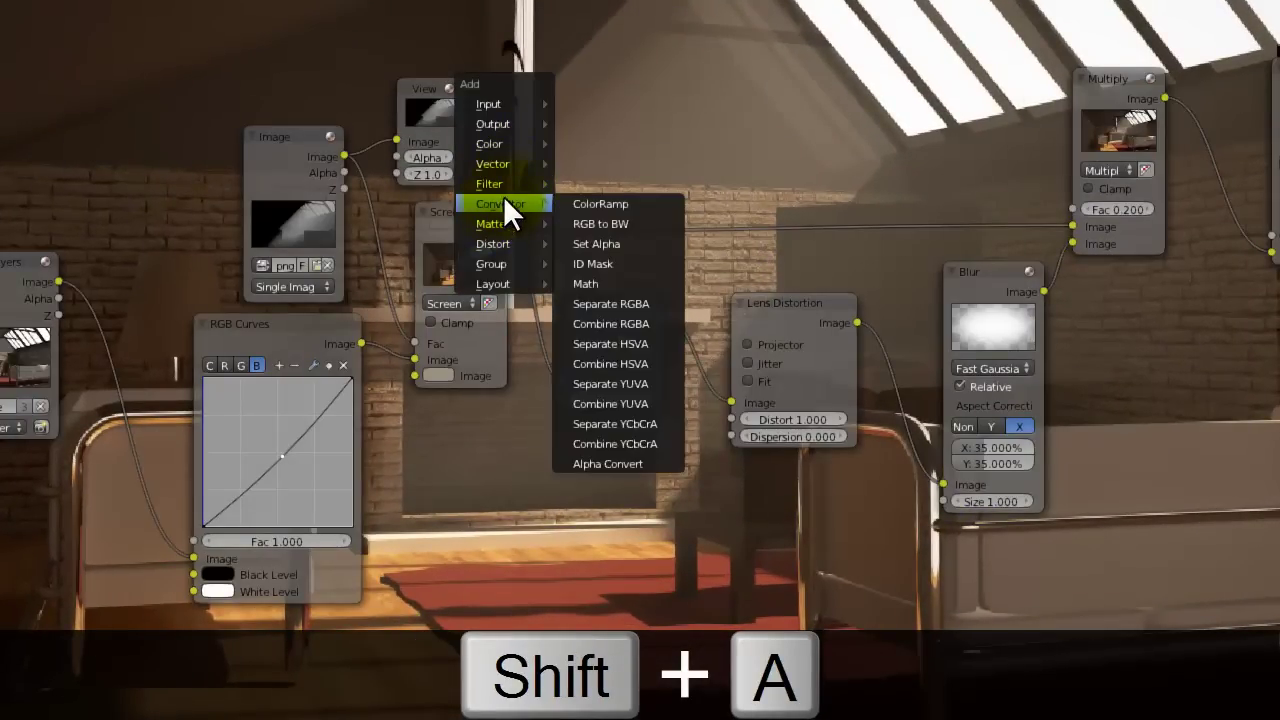
pyautogui.moveTo(513, 244)
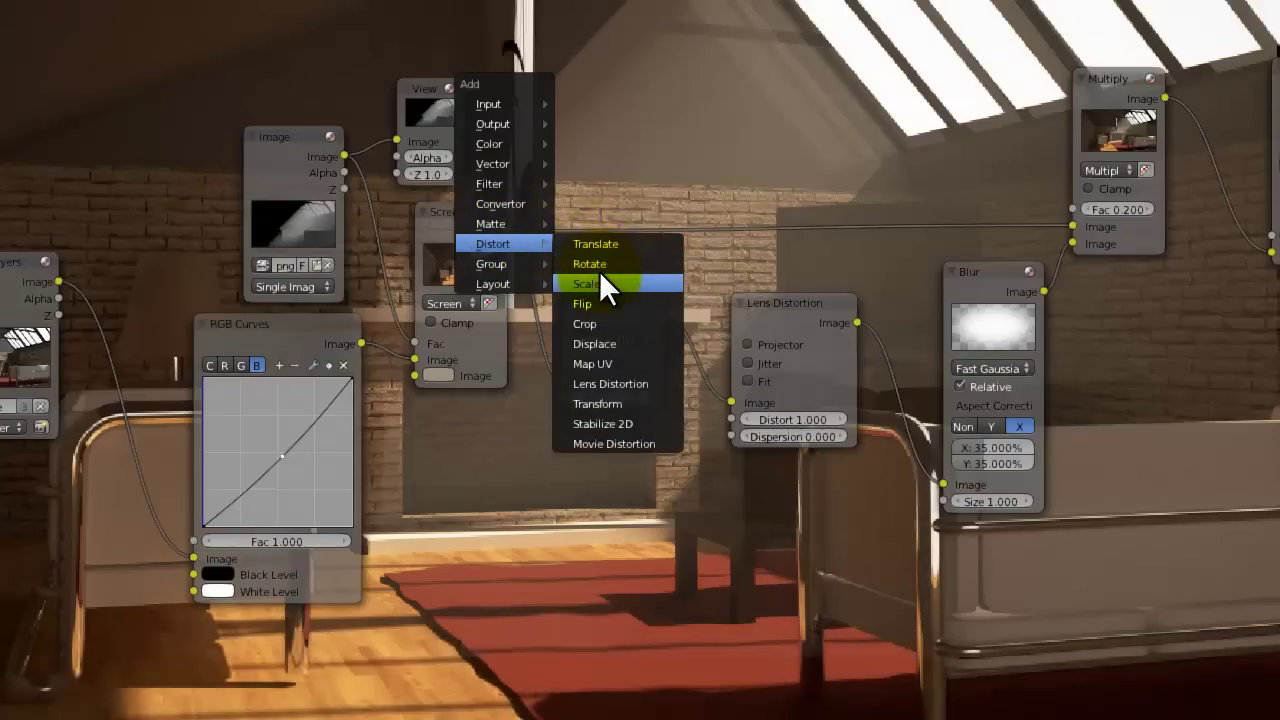
pyautogui.click(600, 280)
pyautogui.click(649, 89)
pyautogui.click(640, 124)
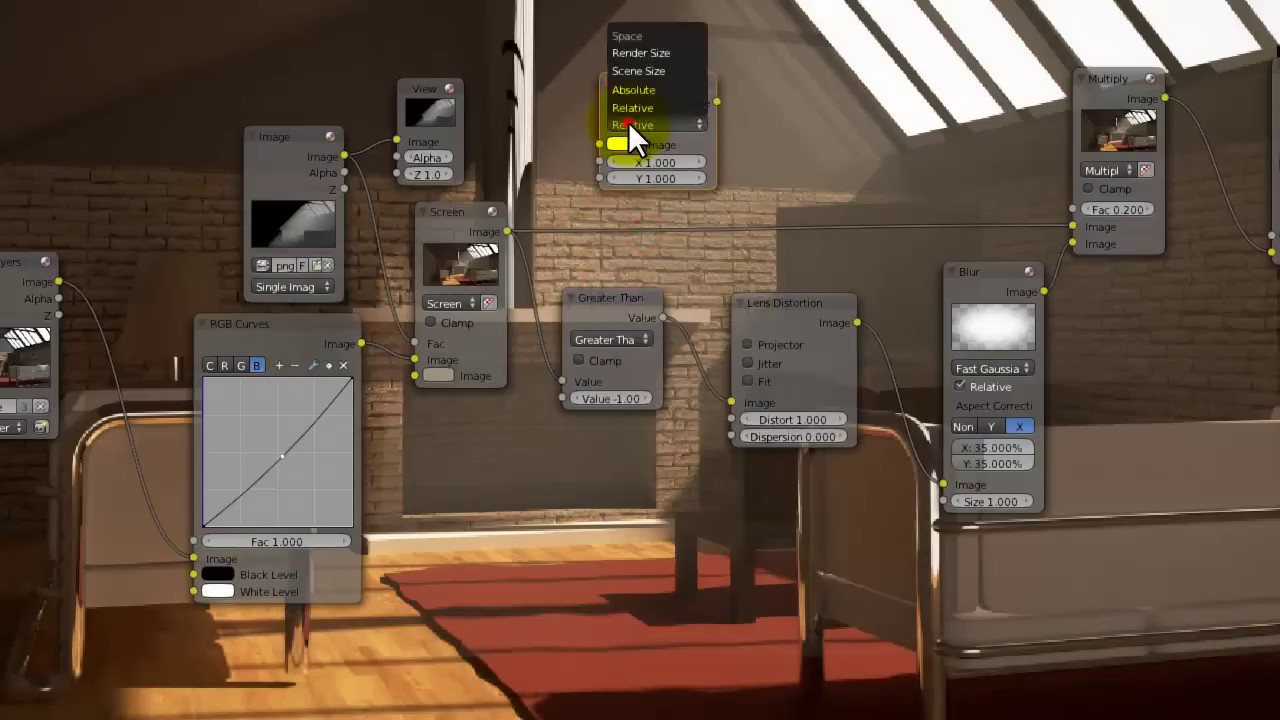
pyautogui.click(649, 52)
# - Place the Scale node after the light-ray Image node and route the image through it into the Screen node's Fac input
pyautogui.moveTo(314, 171); pyautogui.dragTo(148, 78)
pyautogui.moveTo(255, 83); pyautogui.dragTo(588, 184)
pyautogui.moveTo(638, 95); pyautogui.dragTo(188, 94)
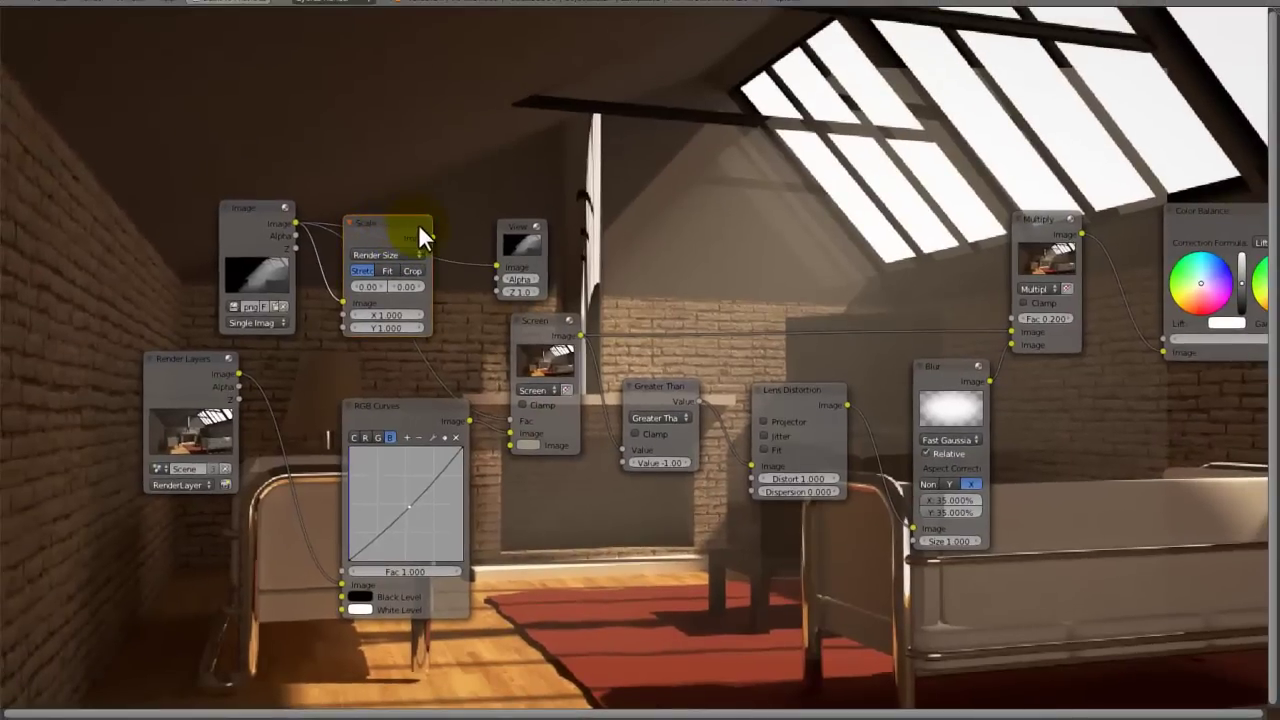
pyautogui.moveTo(432, 237); pyautogui.dragTo(507, 421)
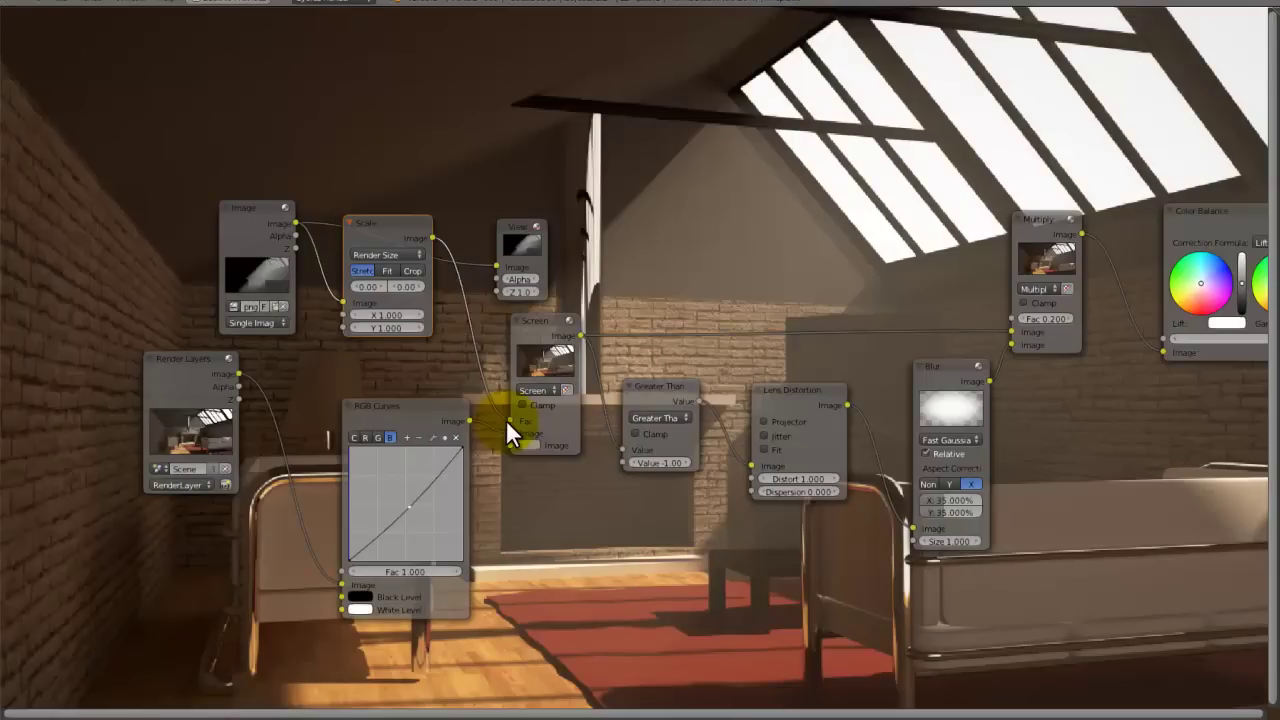
pyautogui.moveTo(507, 421); pyautogui.dragTo(809, 378, button='middle')
pyautogui.hotkey('shift', 'space')
pyautogui.hotkey('shift', 'space')
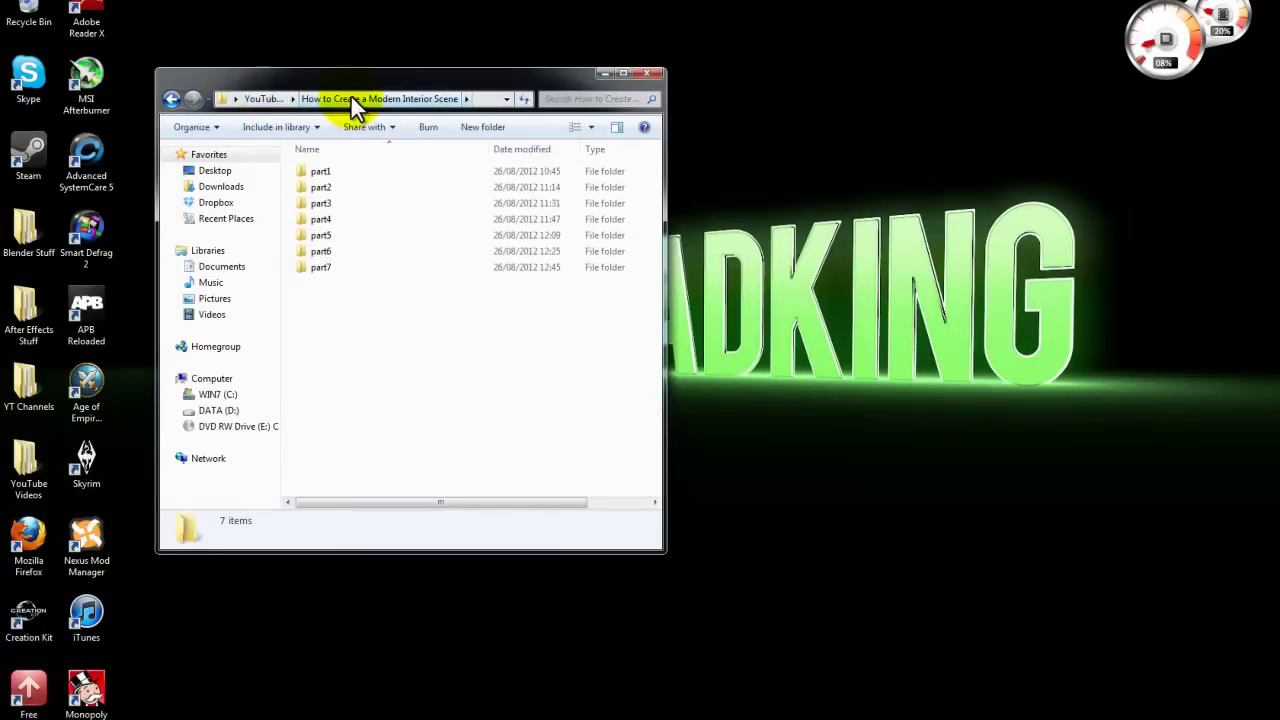
# - Open blender_internal.blend from the Tutorial_apartment folder and render its scene
pyautogui.moveTo(331, 660)
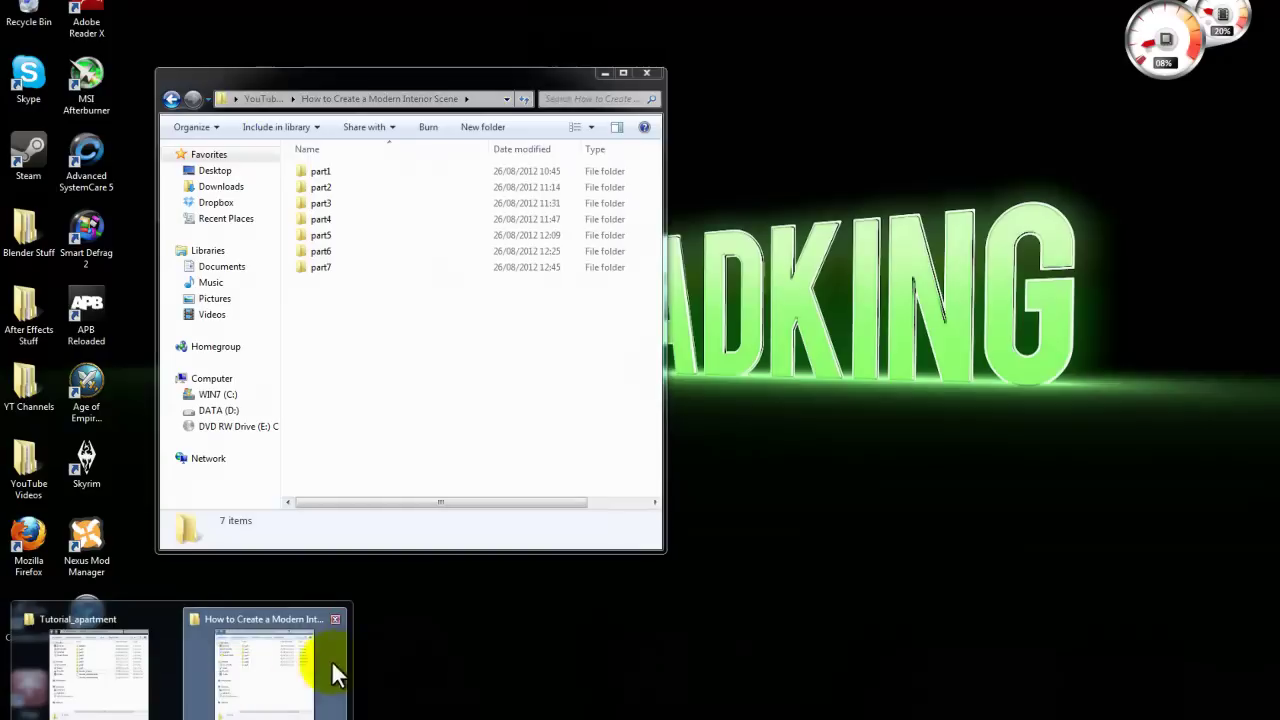
pyautogui.click(145, 675)
pyautogui.doubleClick(303, 299)
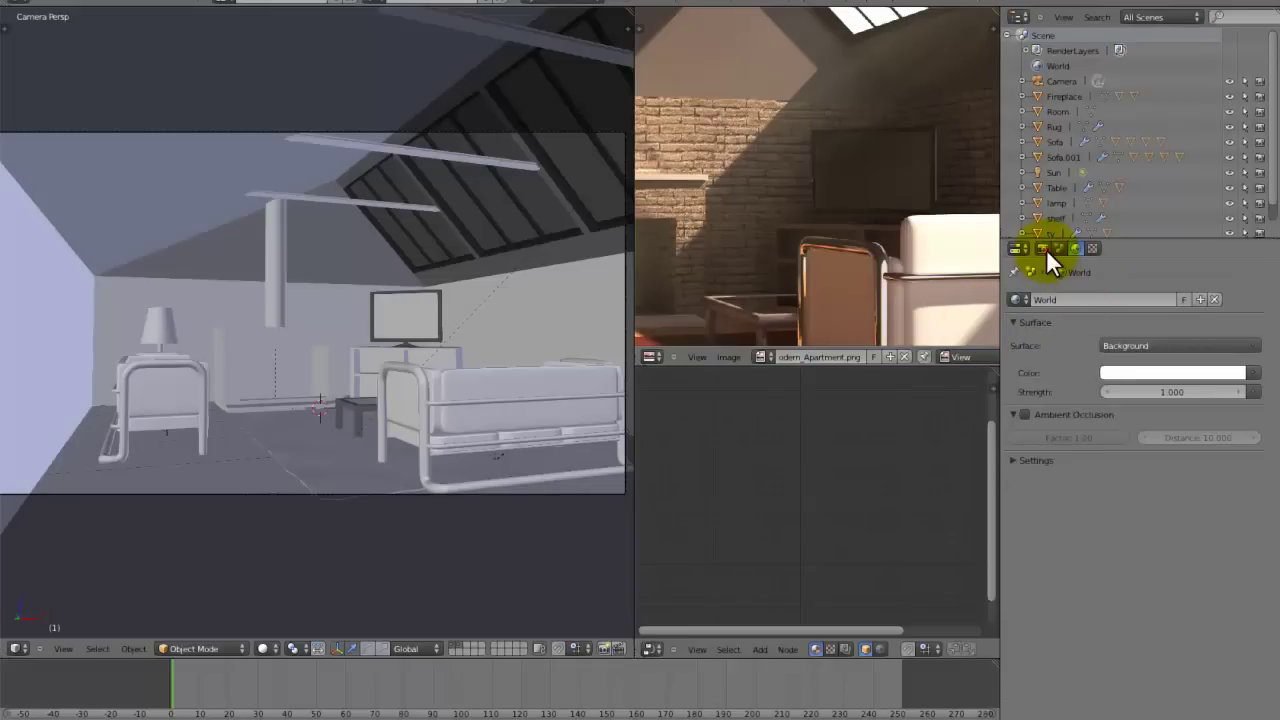
pyautogui.click(1044, 249)
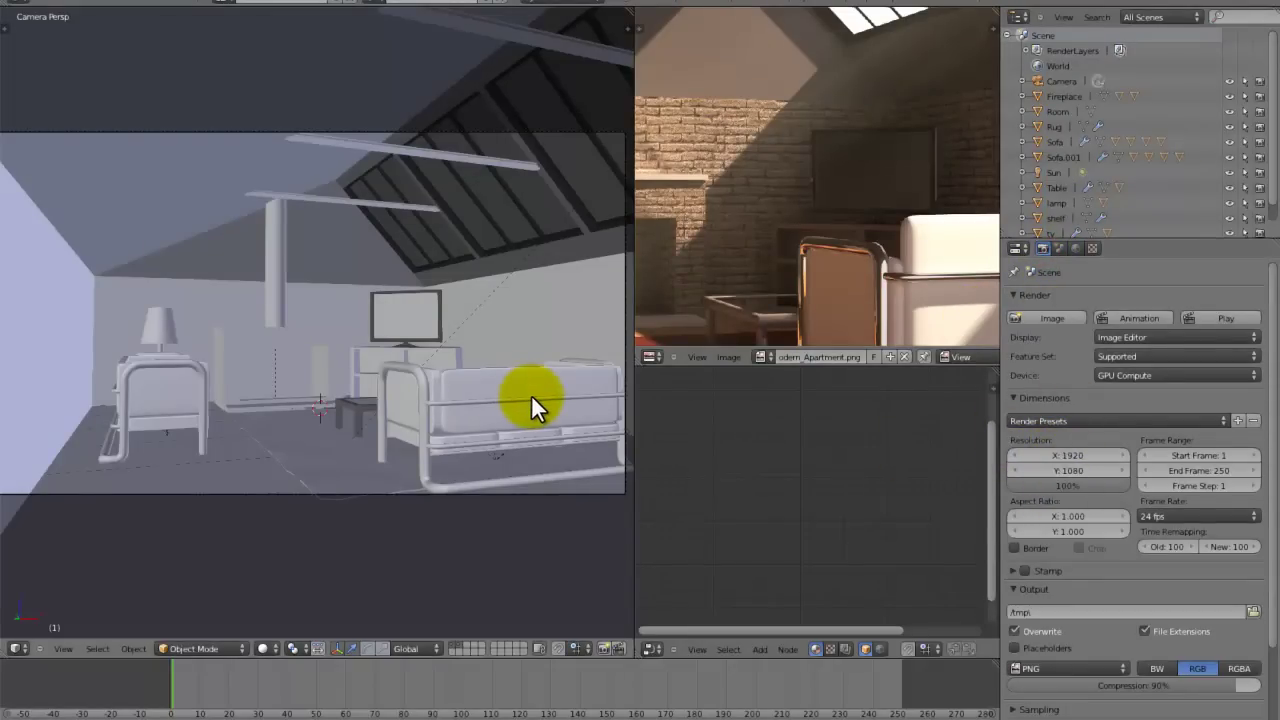
pyautogui.press('F12')
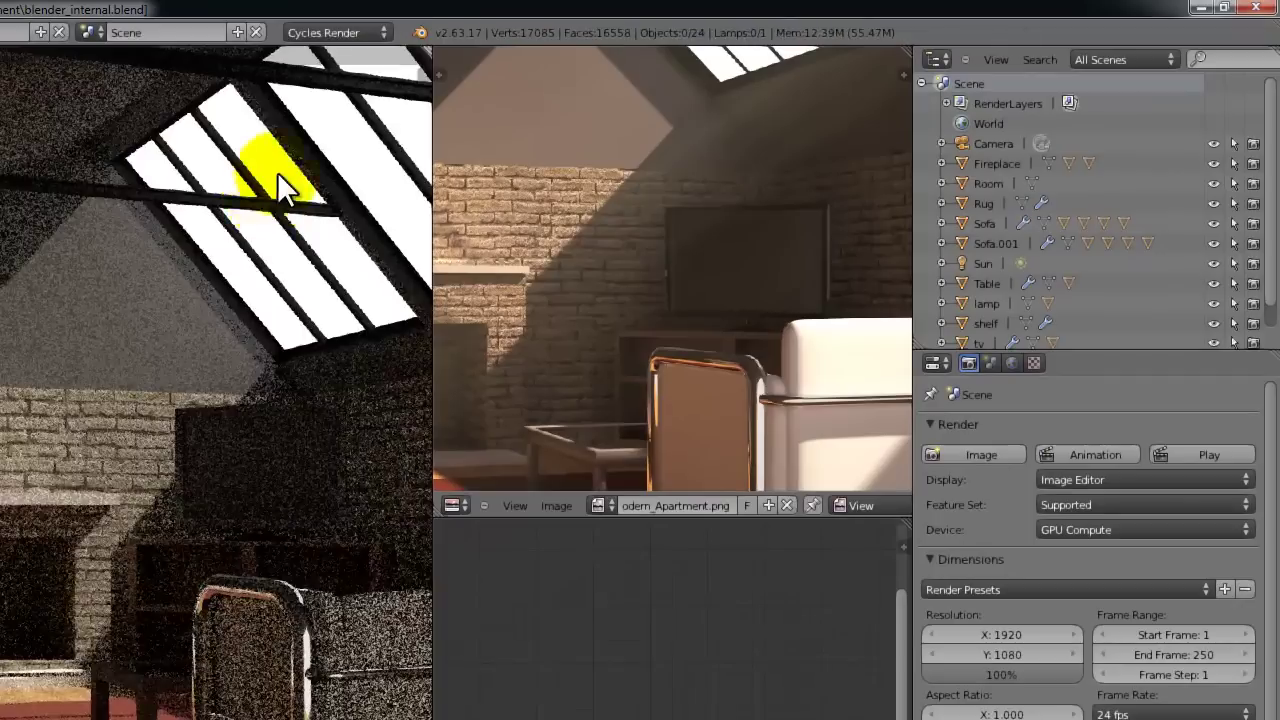
# - Close the render view and change the render engine from Cycles to Blender Render
pyautogui.press('Escape')
pyautogui.click(354, 29)
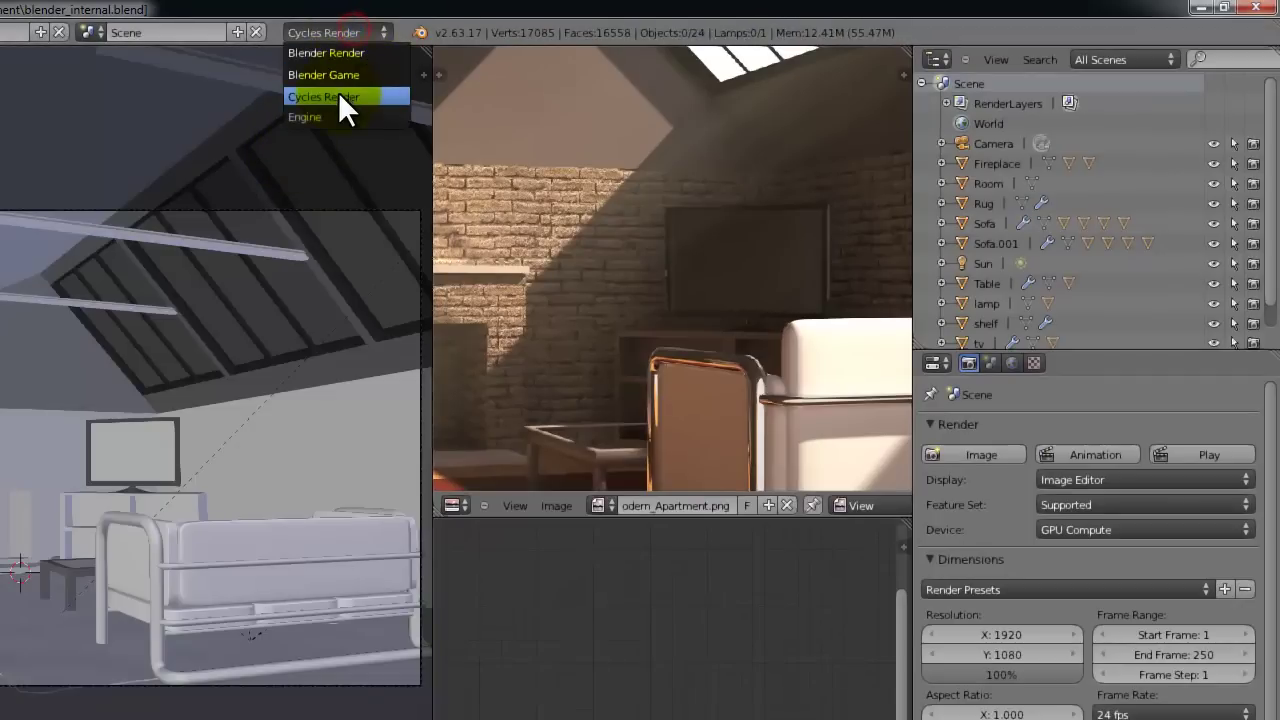
pyautogui.click(349, 55)
pyautogui.click(221, 193)
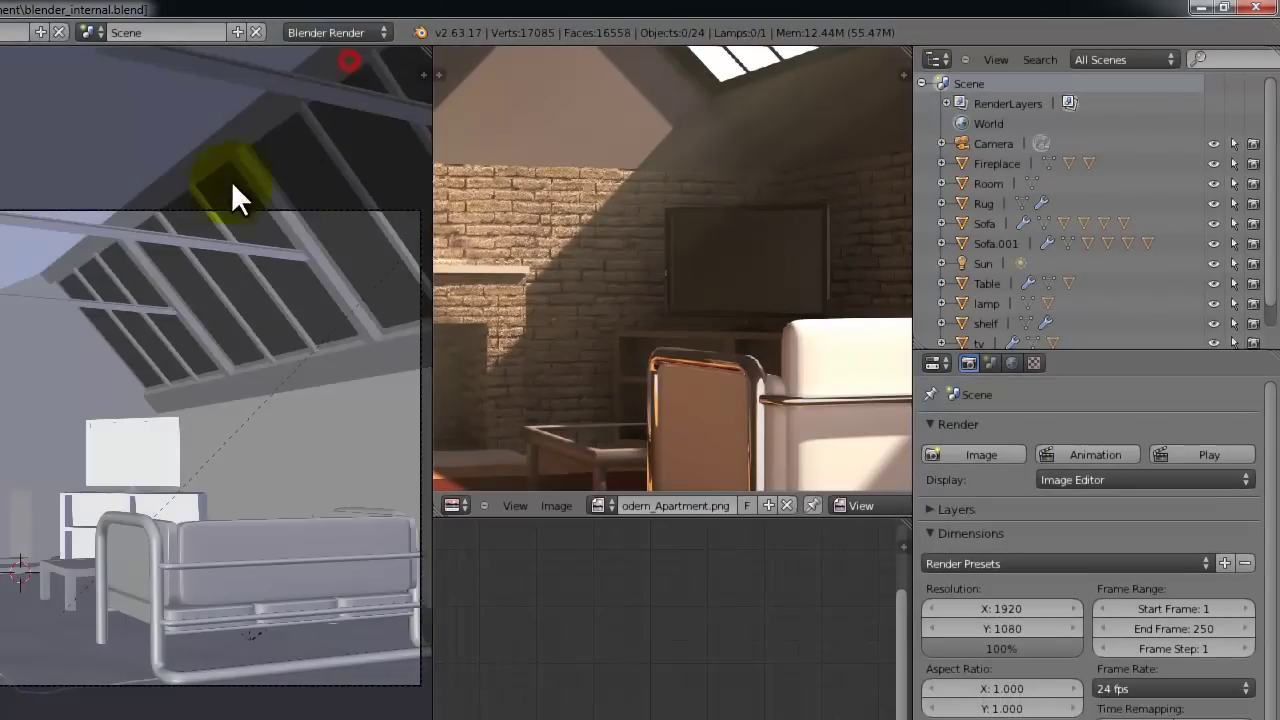
# - Duplicate the sun lamp in place and change the copy's lamp type to Spot
pyautogui.rightClick(184, 218)
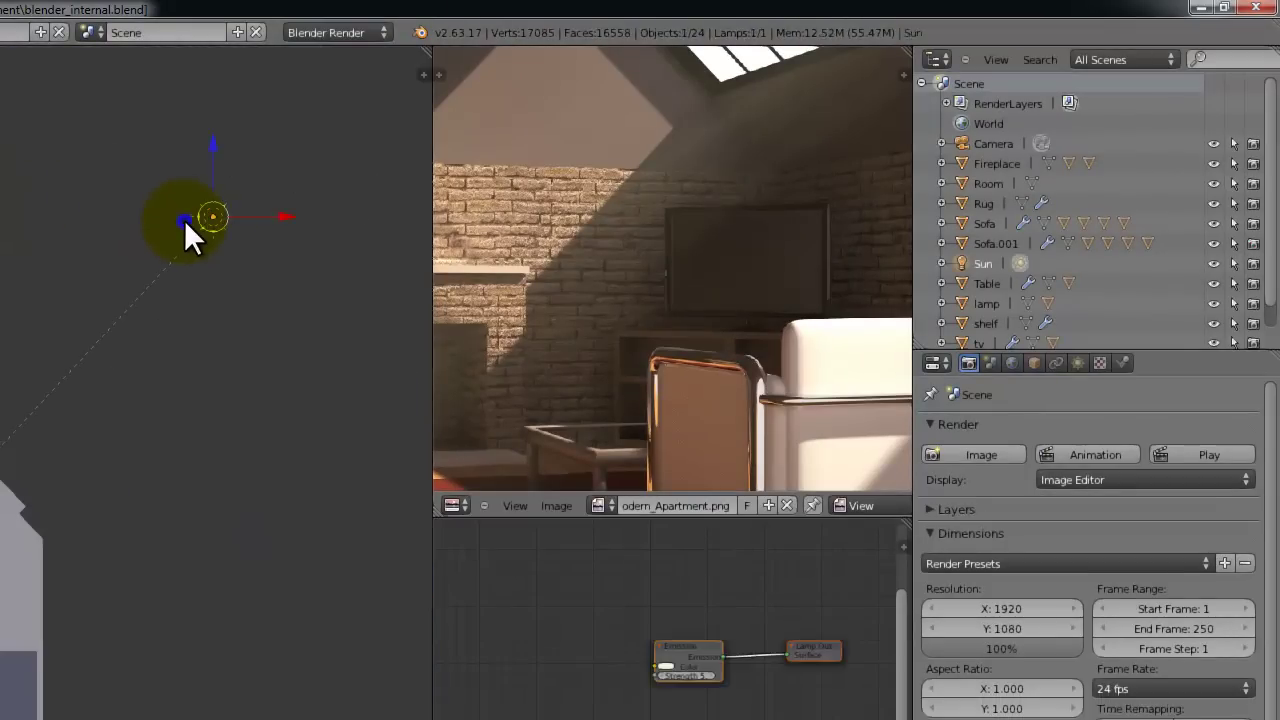
pyautogui.hotkey('shift', 'd')
pyautogui.rightClick(278, 172)
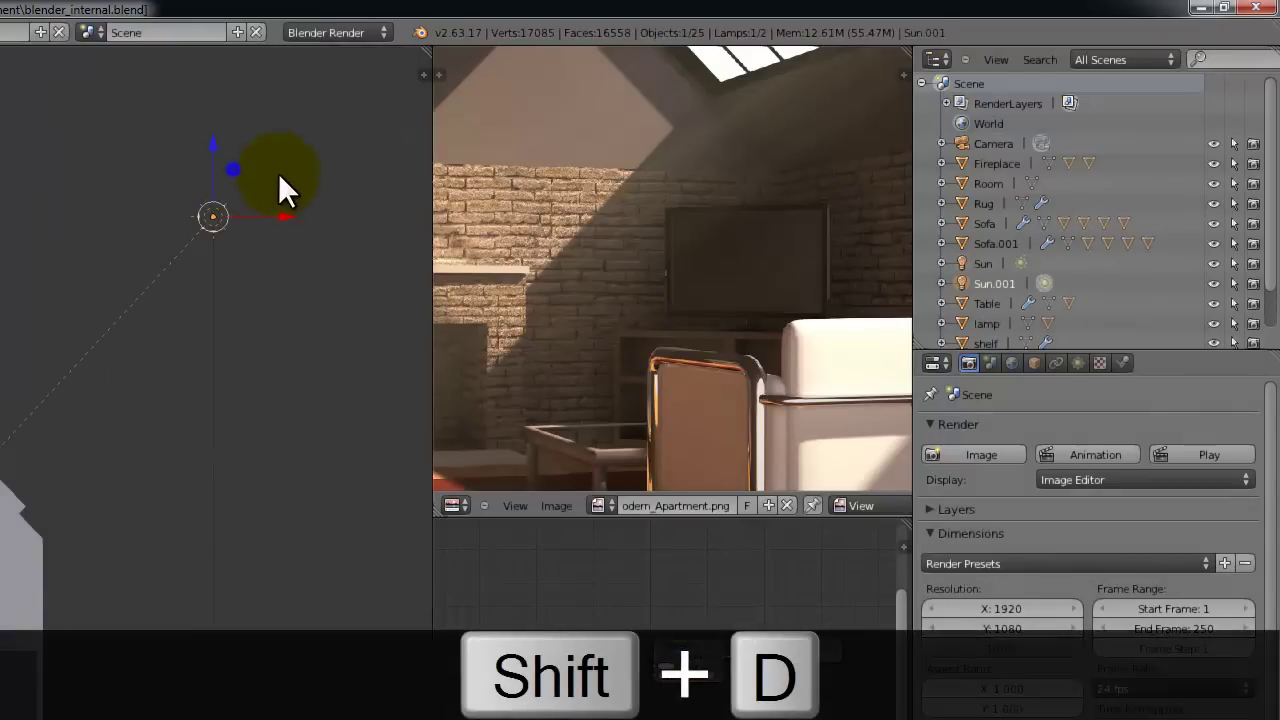
pyautogui.click(1078, 363)
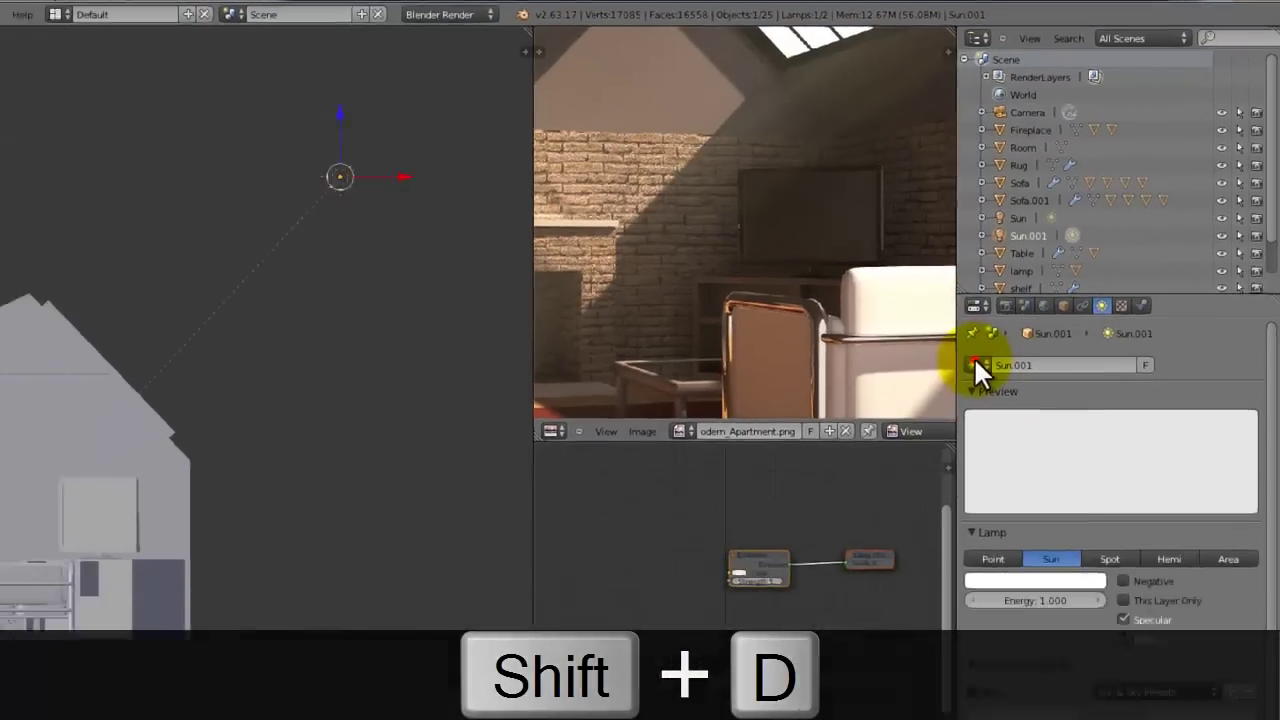
pyautogui.click(977, 365)
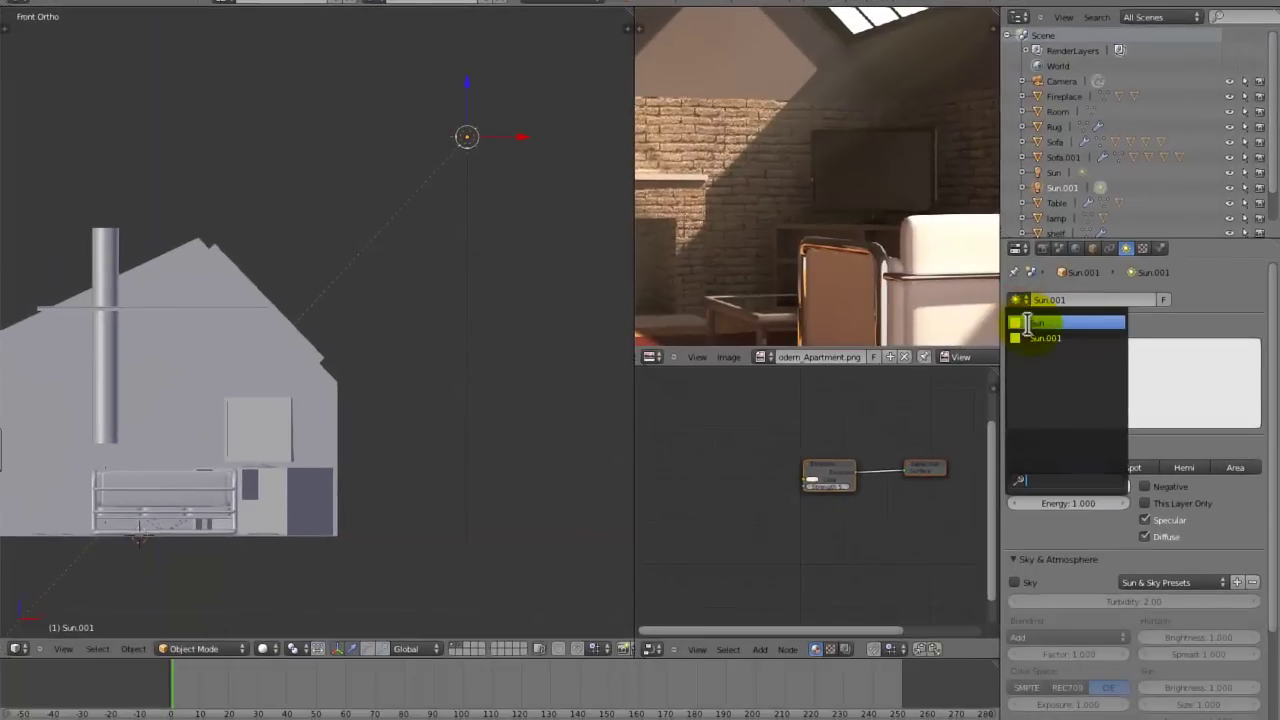
pyautogui.click(1022, 300)
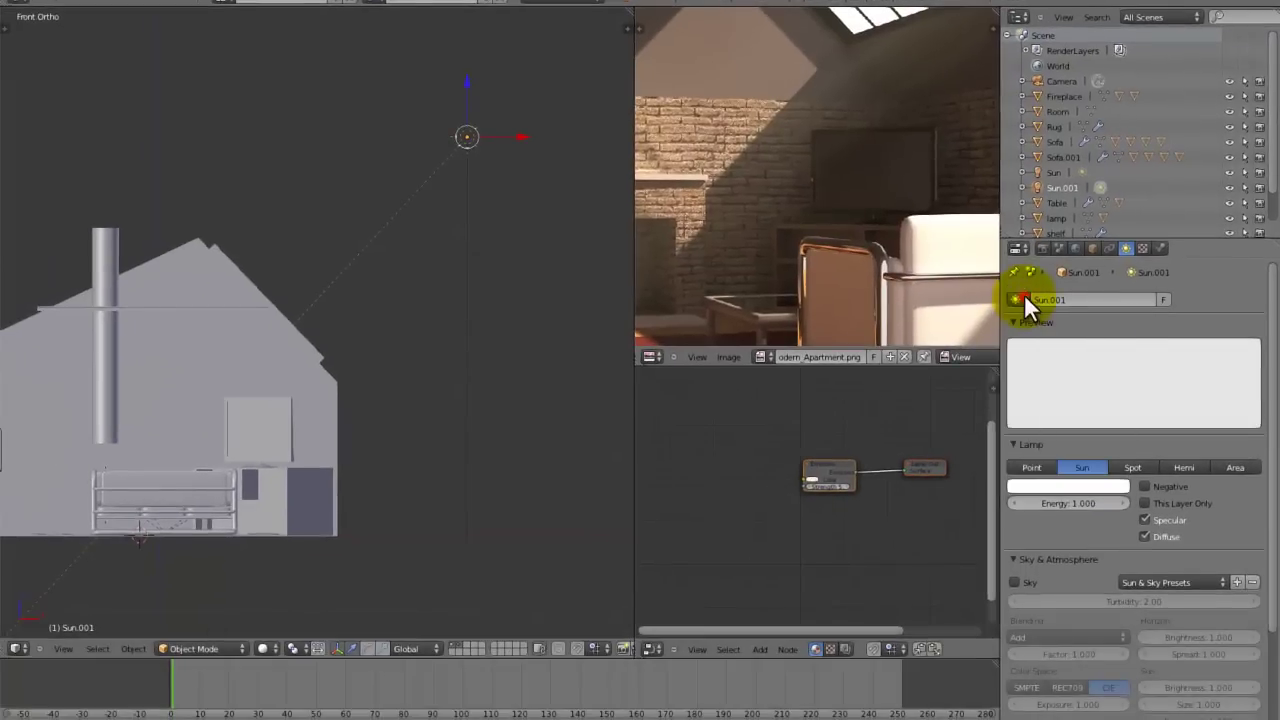
pyautogui.click(1139, 467)
pyautogui.moveTo(574, 305); pyautogui.dragTo(457, 323, button='middle')
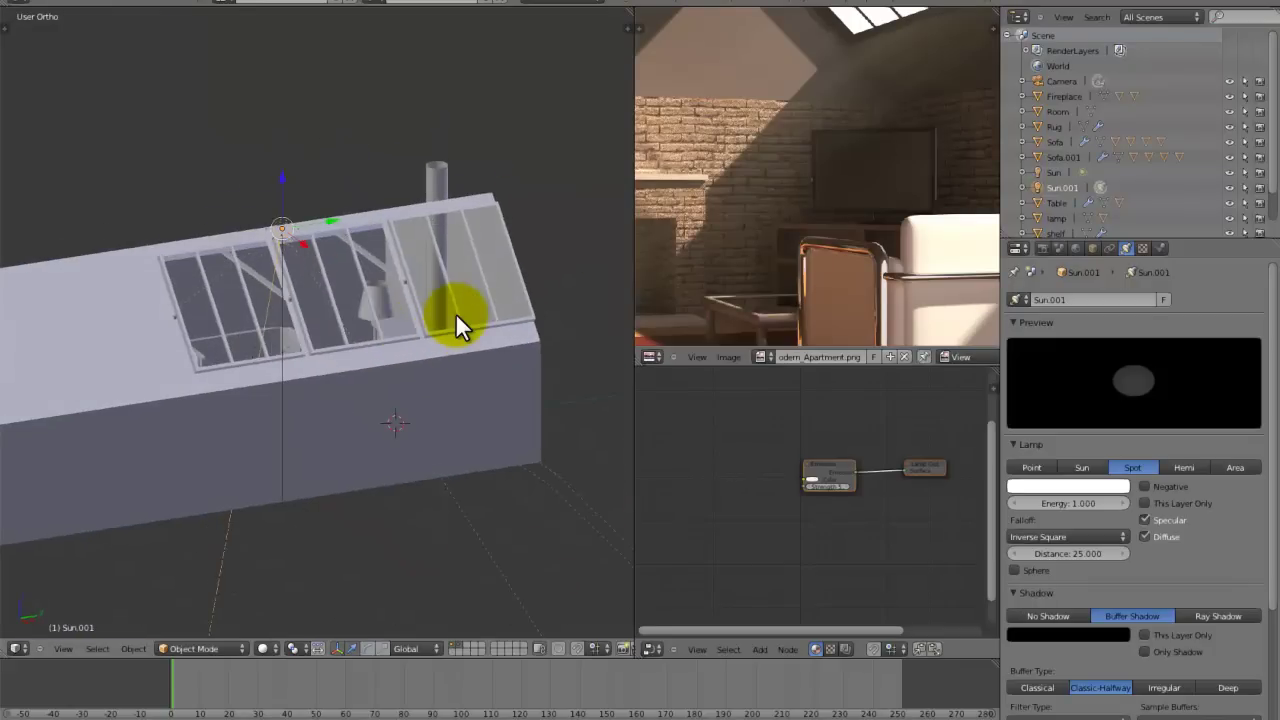
pyautogui.press('KP_1')
pyautogui.scroll(-1, 455, 312)
pyautogui.scroll(2, 278, 397)
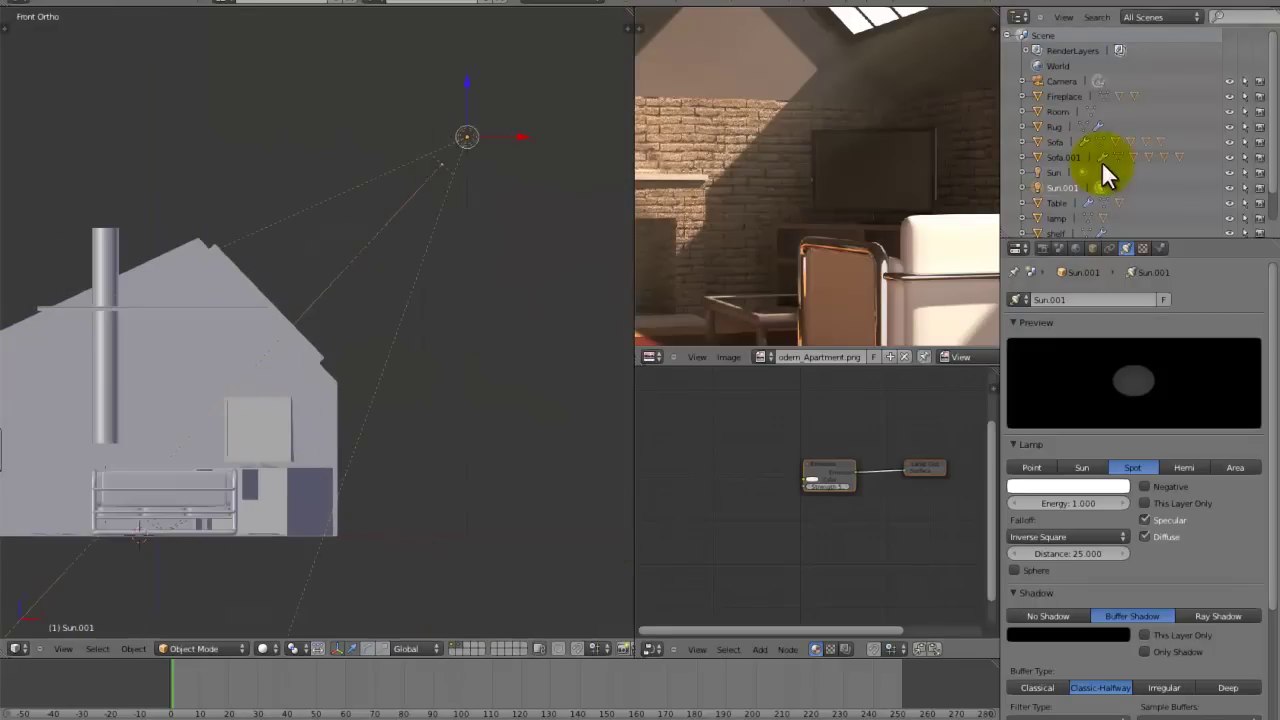
pyautogui.press('n')
pyautogui.press('n')
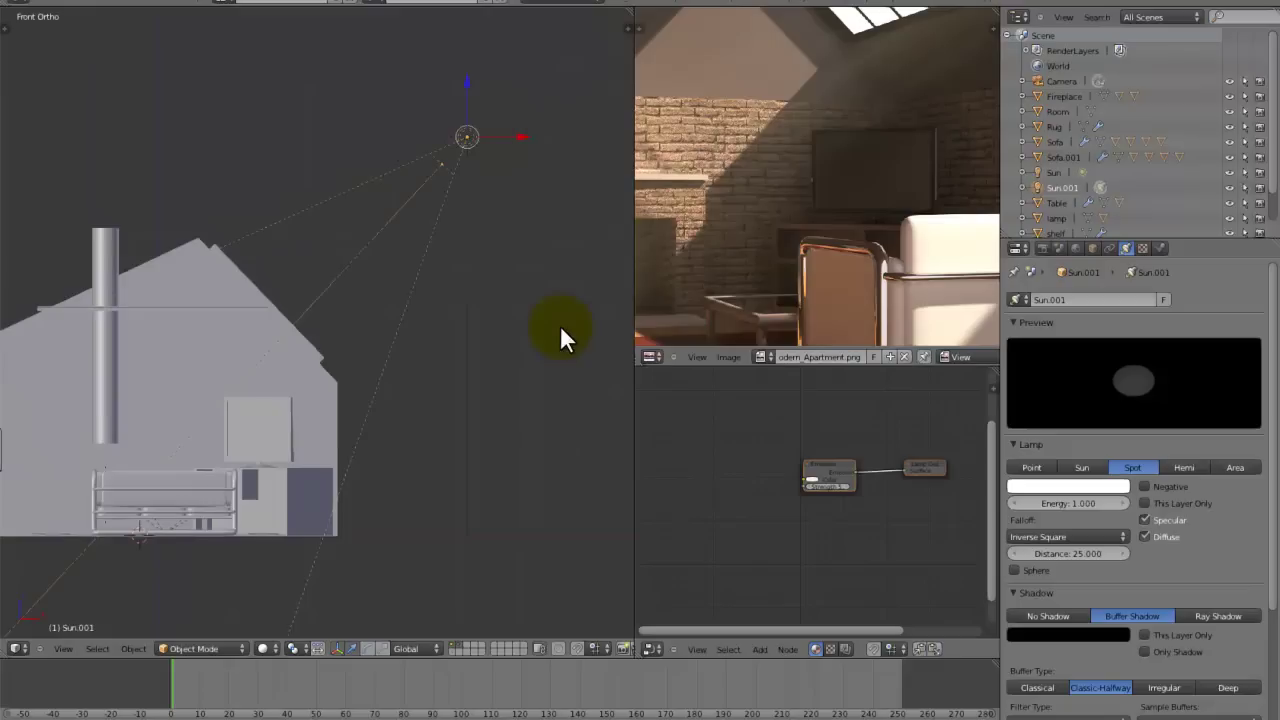
pyautogui.press('m')
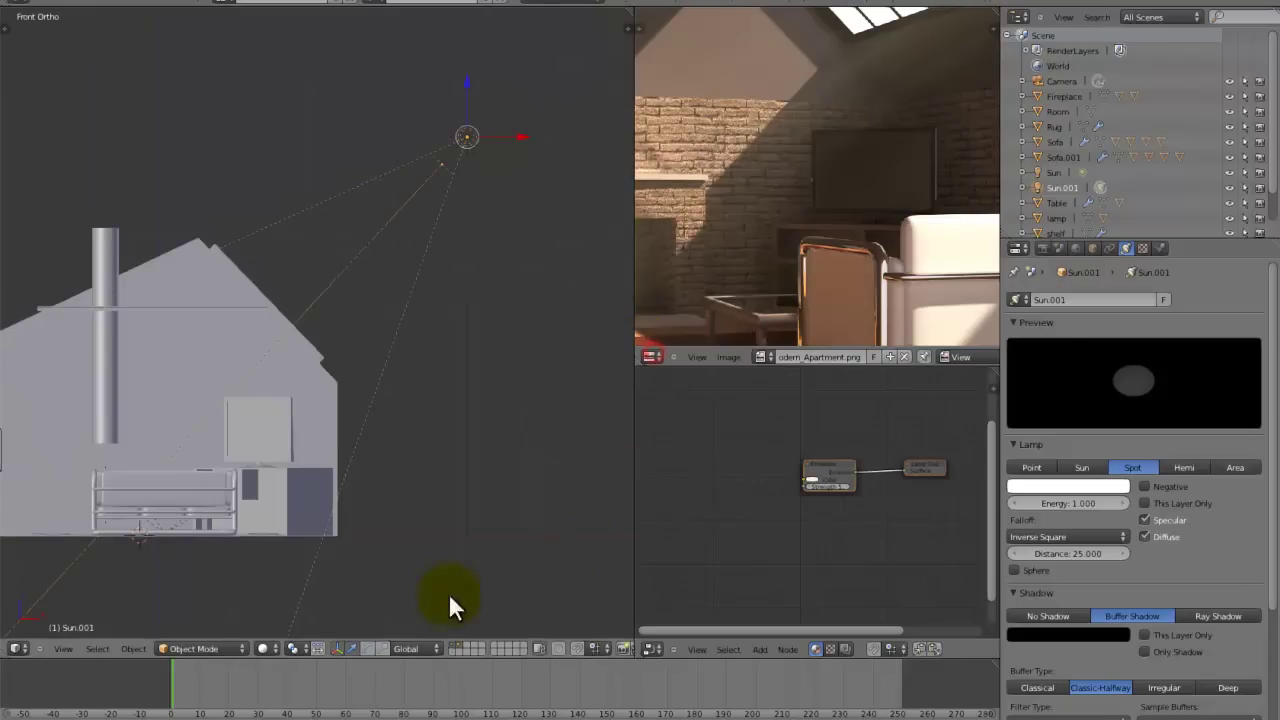
# - Add a second render layer and name the two render layers scene and lamp
pyautogui.click(1045, 249)
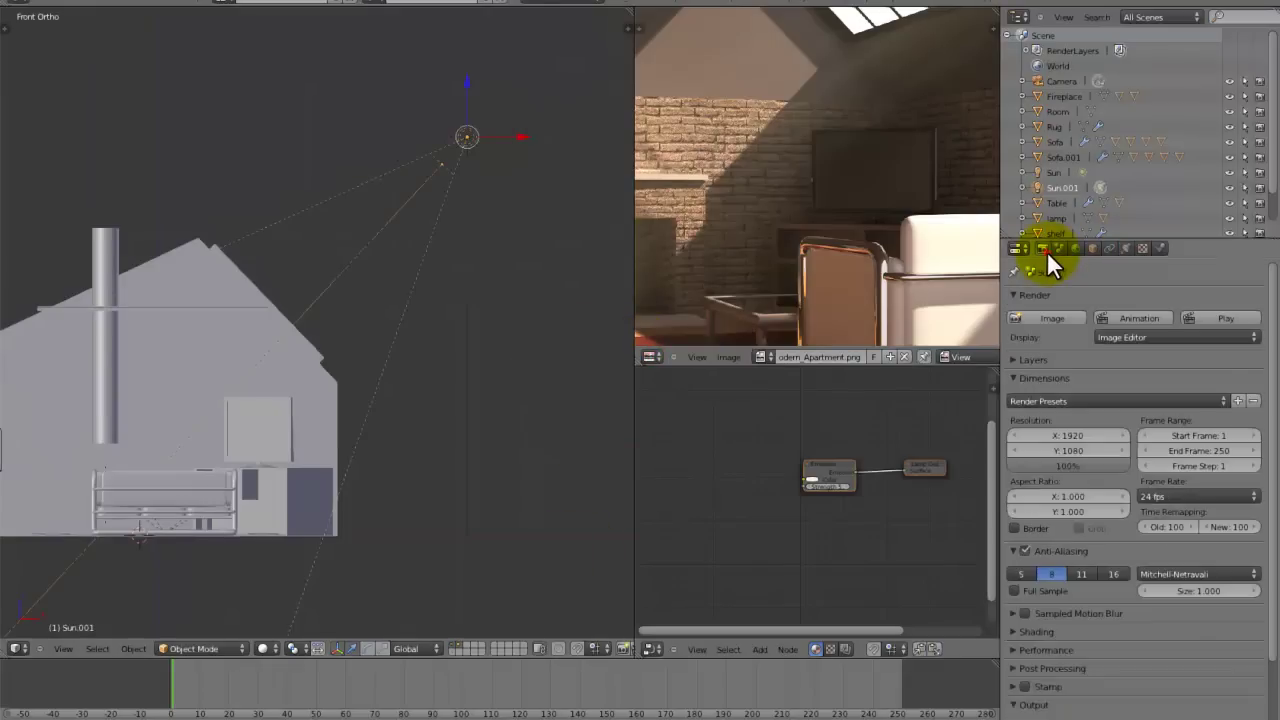
pyautogui.click(1016, 361)
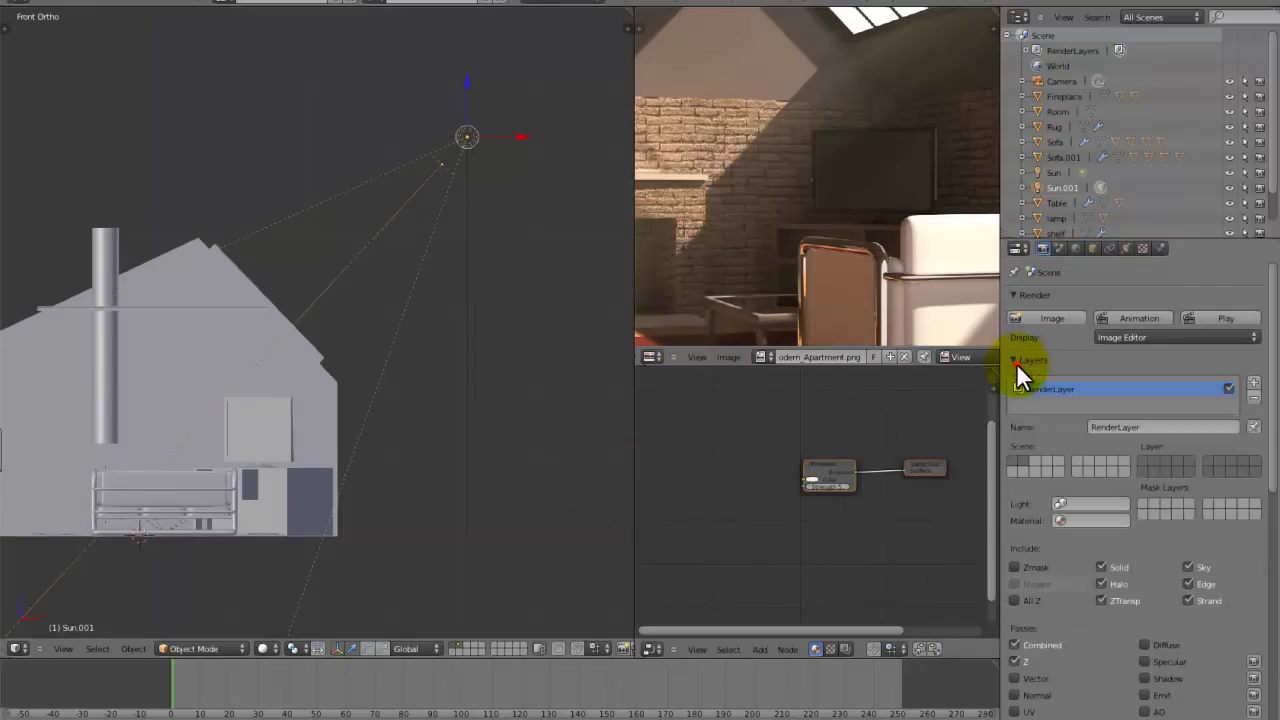
pyautogui.click(1254, 383)
pyautogui.click(1088, 390)
pyautogui.click(1135, 427)
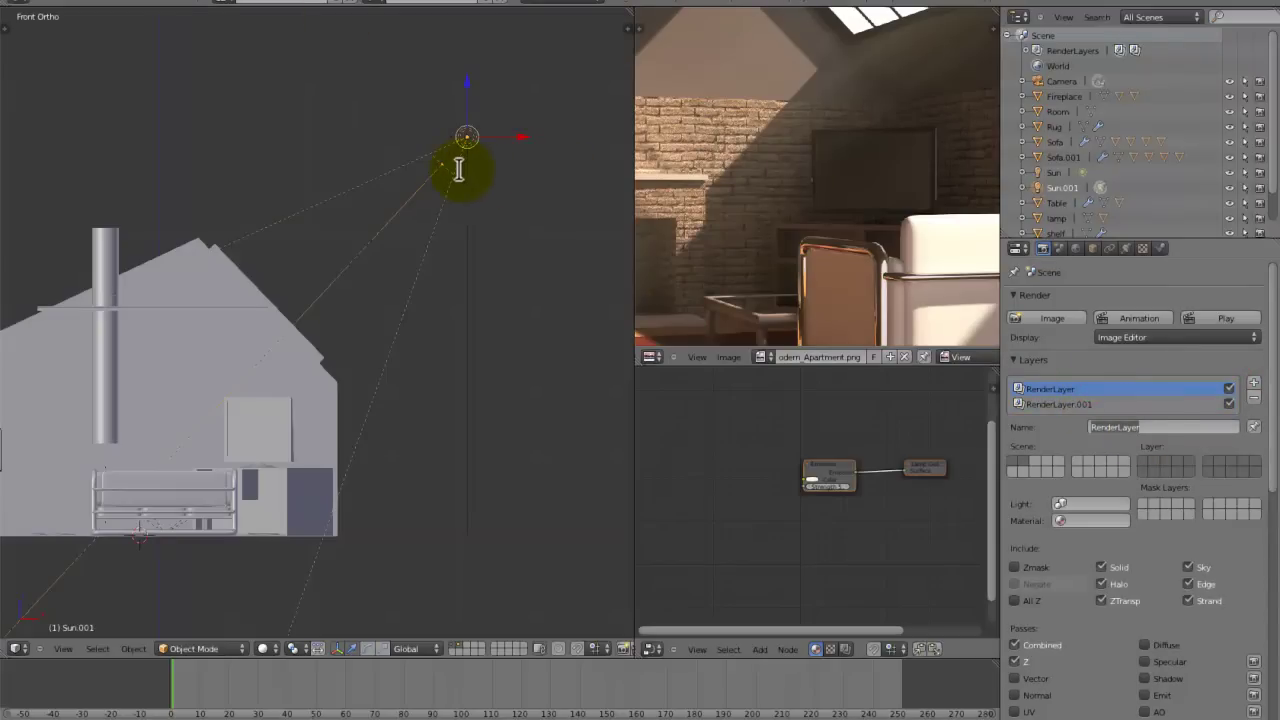
pyautogui.write('Scene')
pyautogui.click(458, 170)
pyautogui.click(1106, 405)
pyautogui.click(1113, 424)
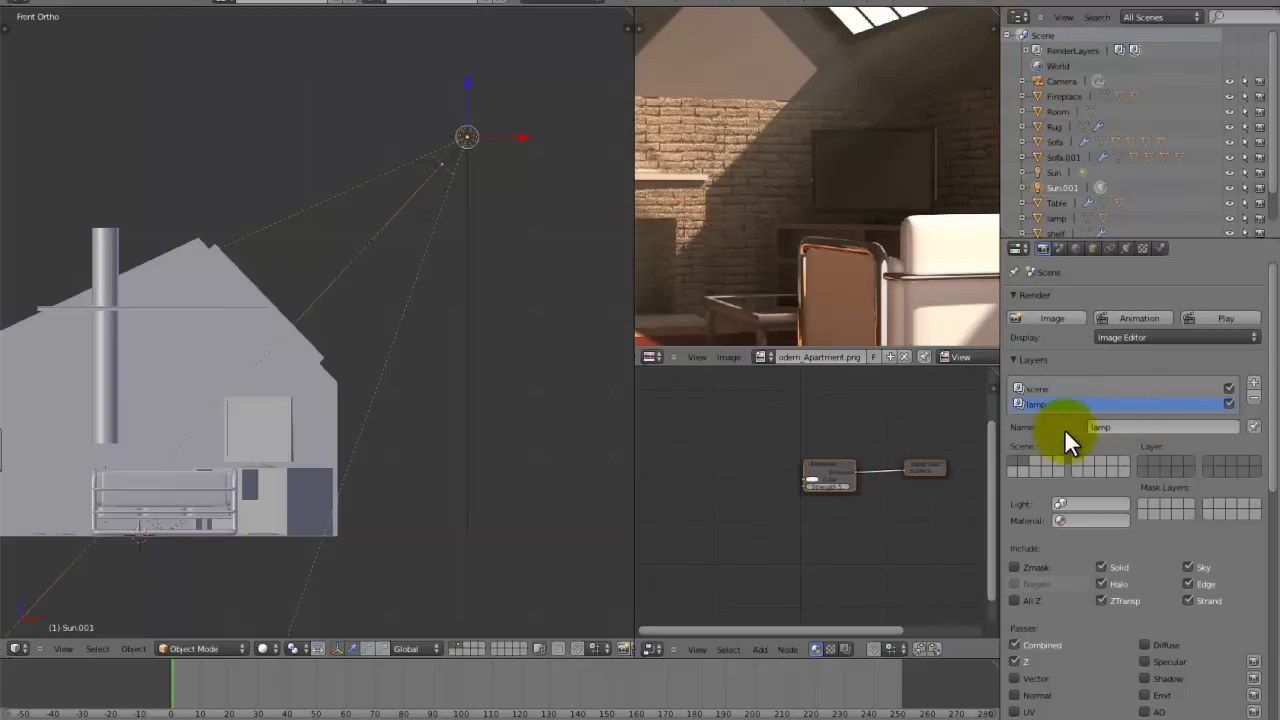
# - Enable Halo on the spot lamp with a step of 3, and disable its Specular and Diffuse contributions
pyautogui.click(1127, 248)
pyautogui.scroll(-4, 1128, 631)
pyautogui.click(1155, 658)
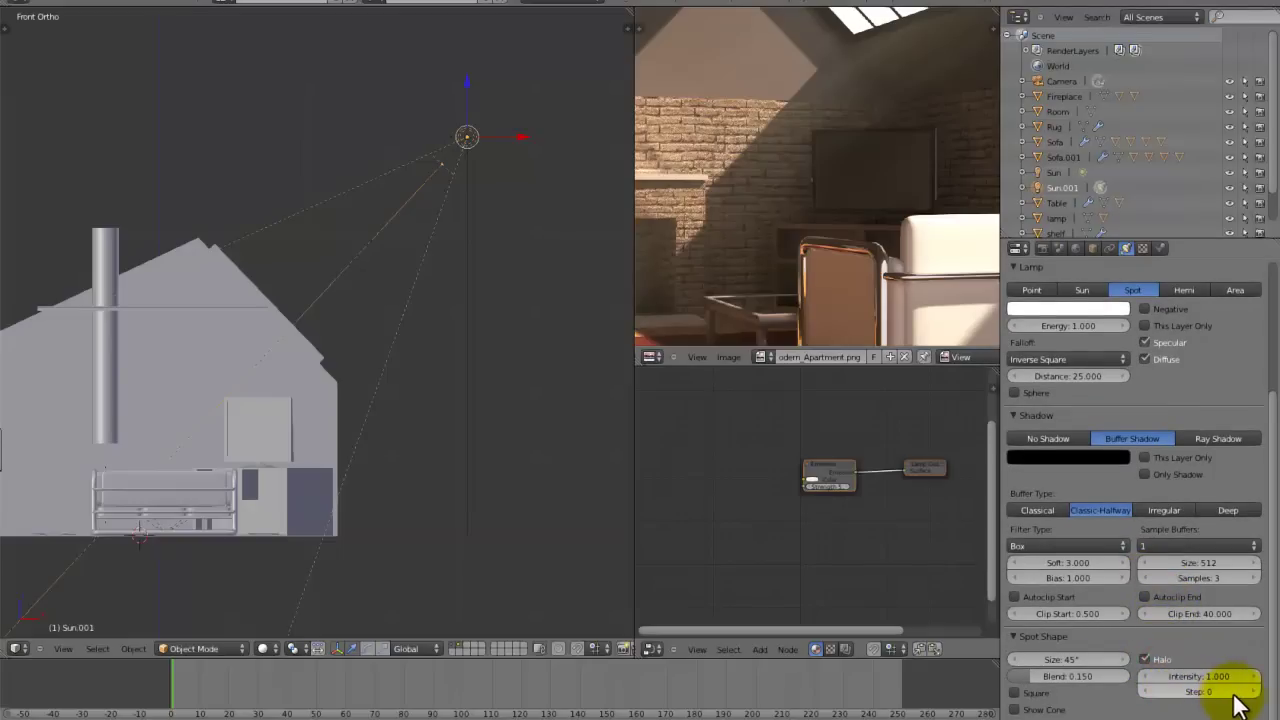
pyautogui.scroll(4, 1160, 533)
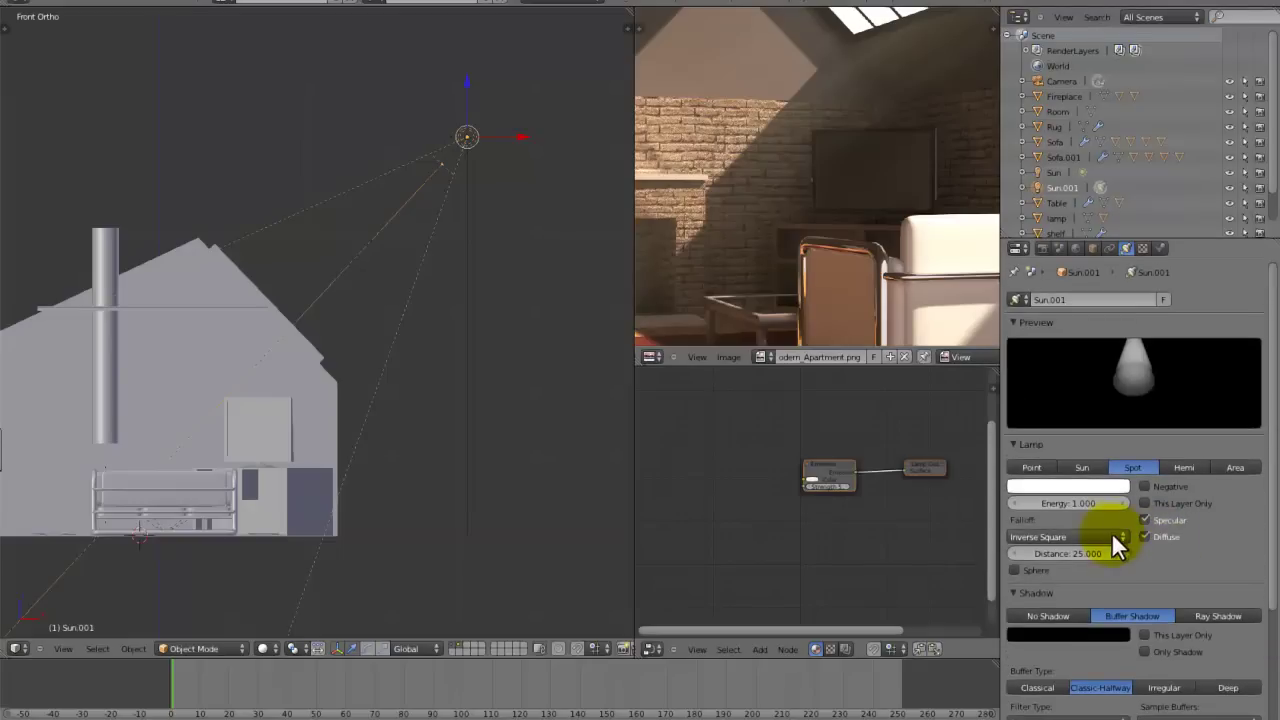
pyautogui.click(1172, 521)
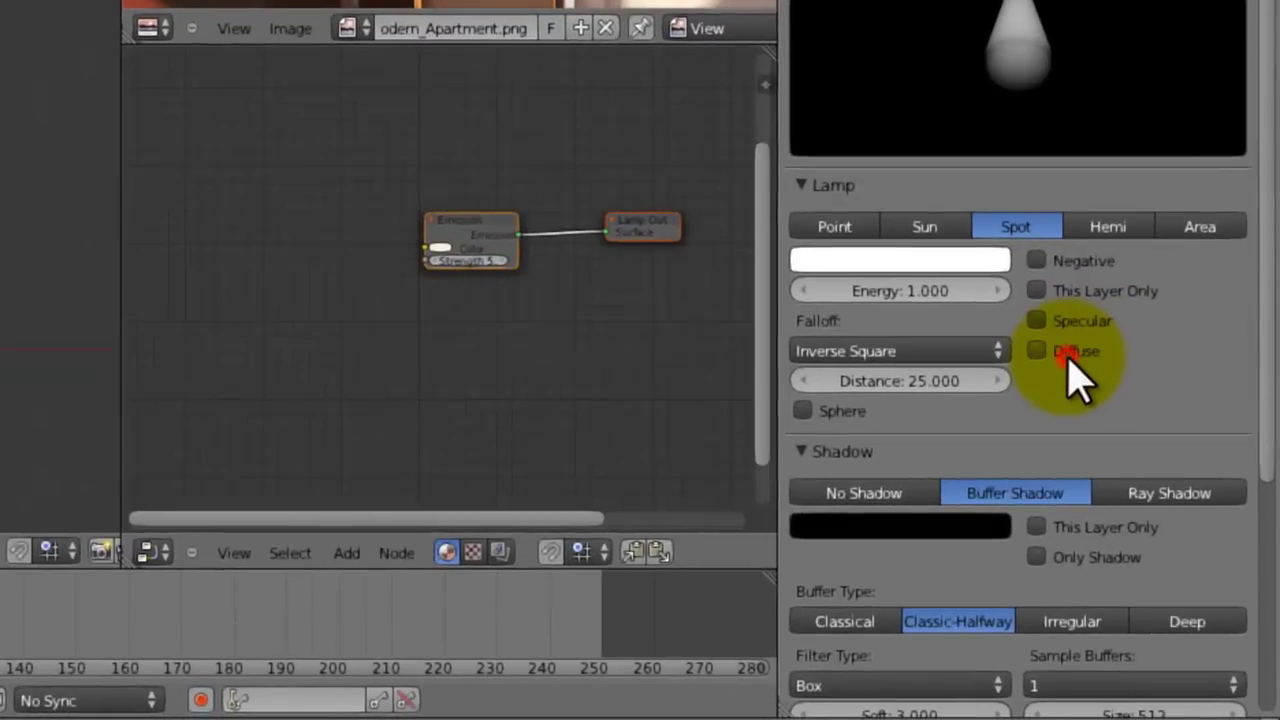
pyautogui.click(1165, 538)
# - Set the spot lamp's buffer shadow Bias and Soft values both to 0.01
pyautogui.scroll(-4, 920, 305)
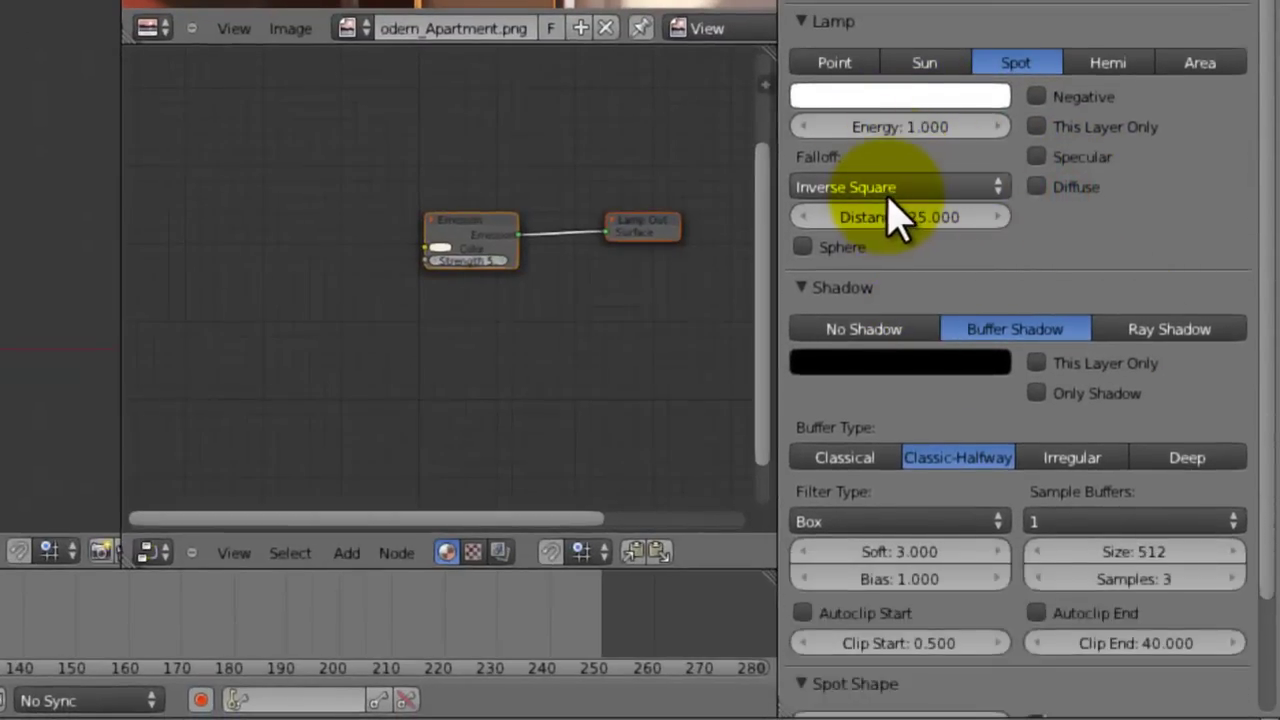
pyautogui.scroll(-3, 1000, 260)
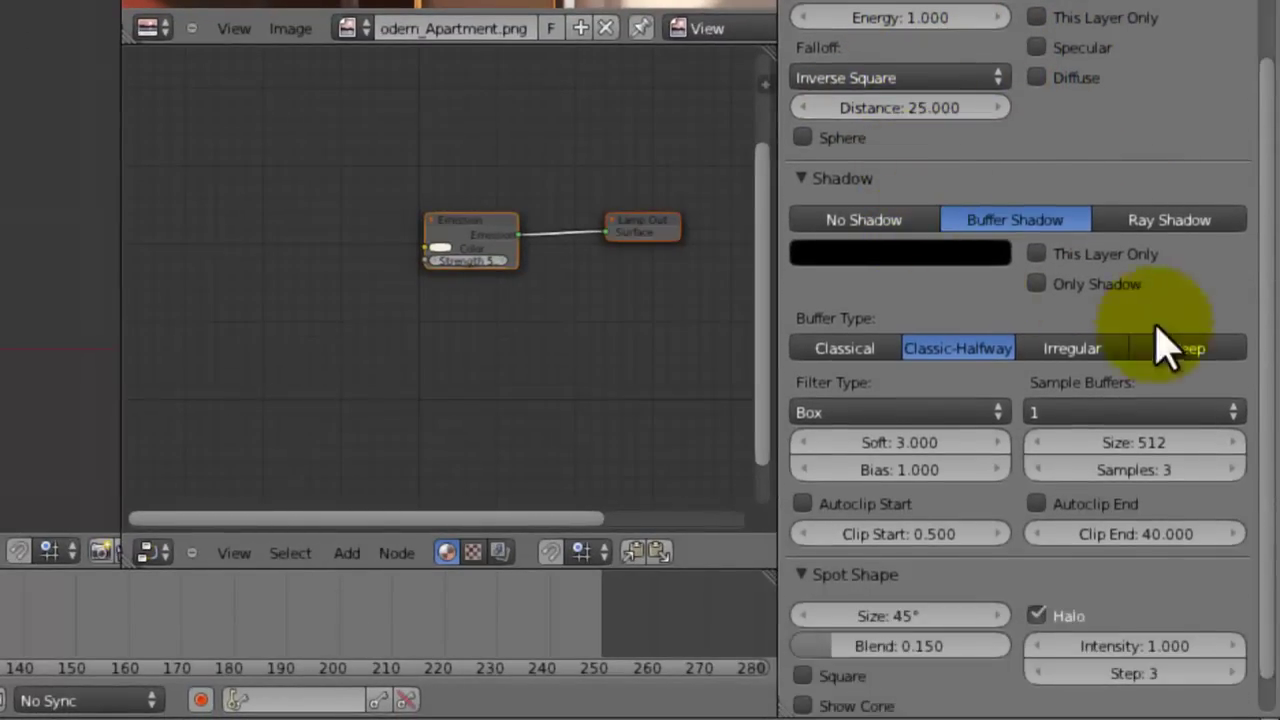
pyautogui.scroll(-1, 1100, 360)
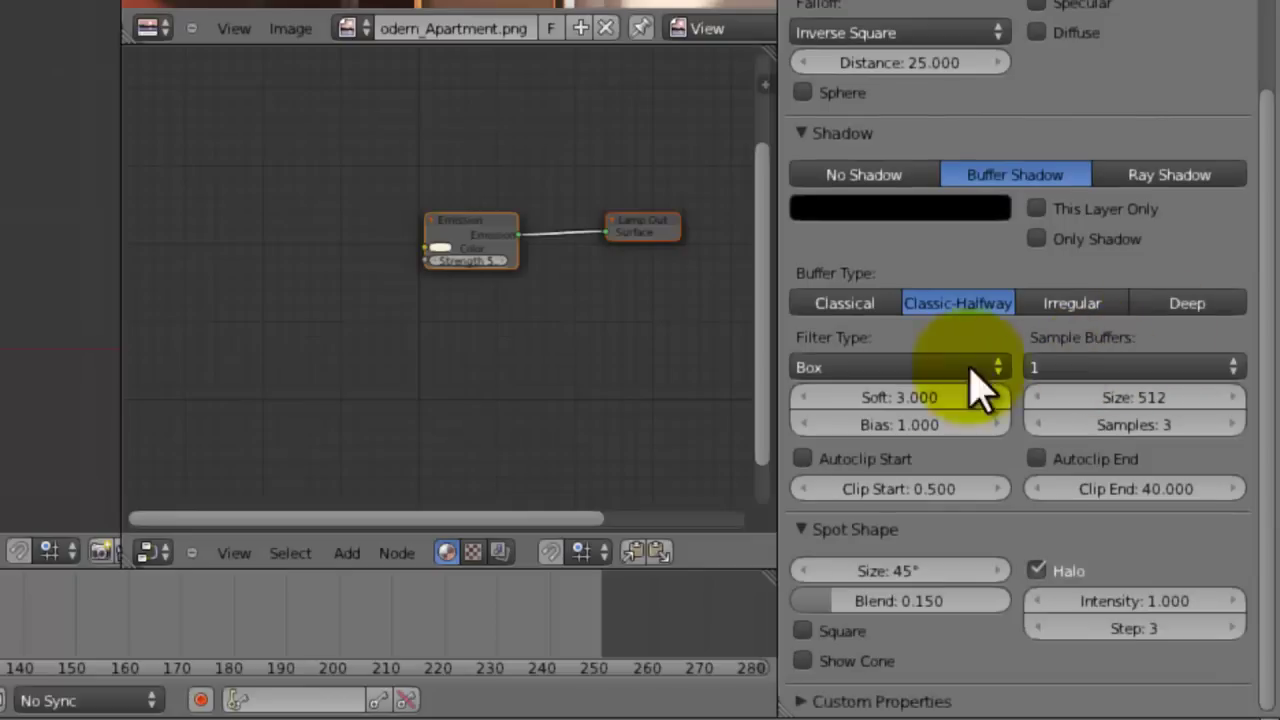
pyautogui.click(911, 420)
pyautogui.write('0.01')
pyautogui.press('Return')
pyautogui.click(909, 399)
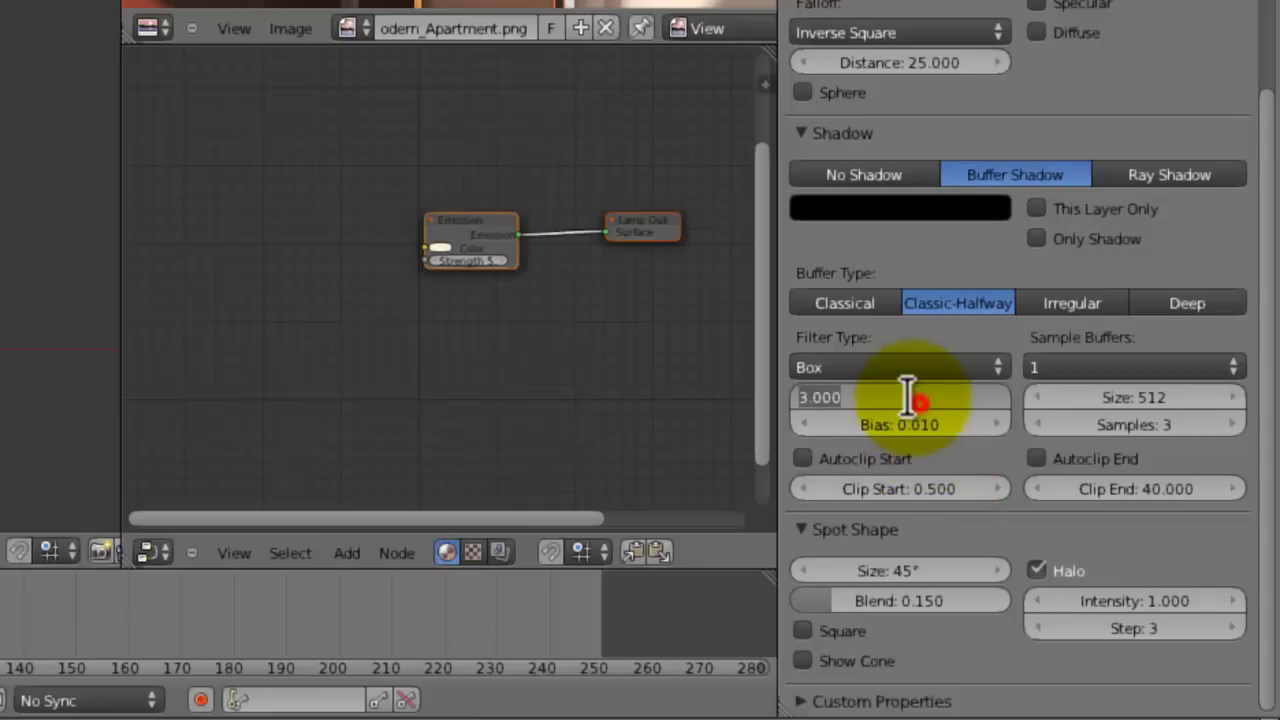
pyautogui.write('0.01')
pyautogui.press('Return')
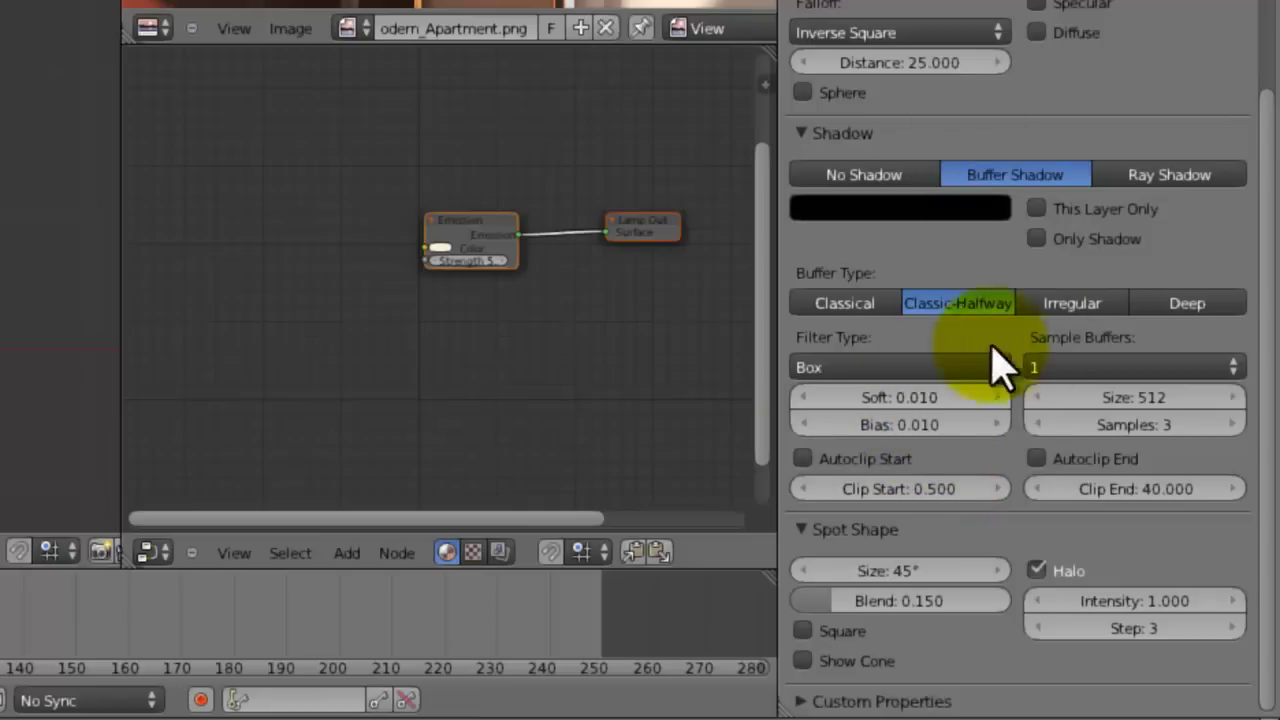
# - Widen the spot lamp's cone to about 69.3° and test-render the camera view
pyautogui.moveTo(885, 570); pyautogui.dragTo(970, 565)
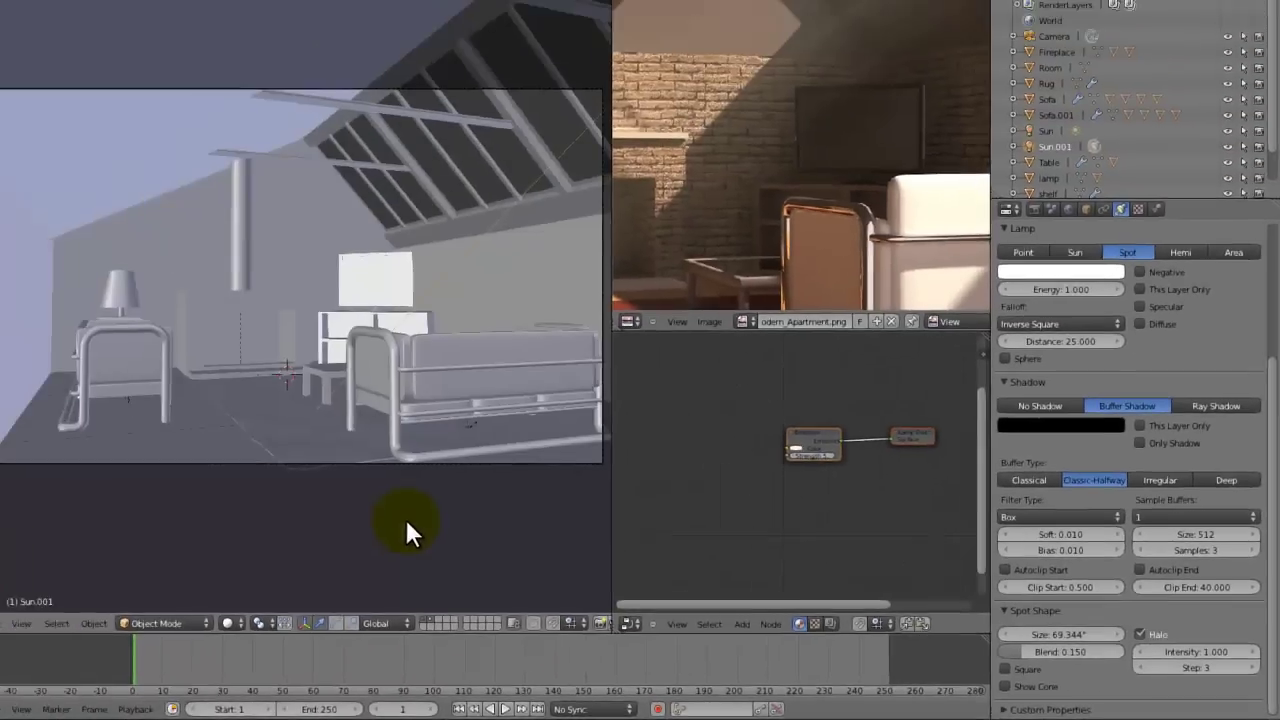
pyautogui.press('F12')
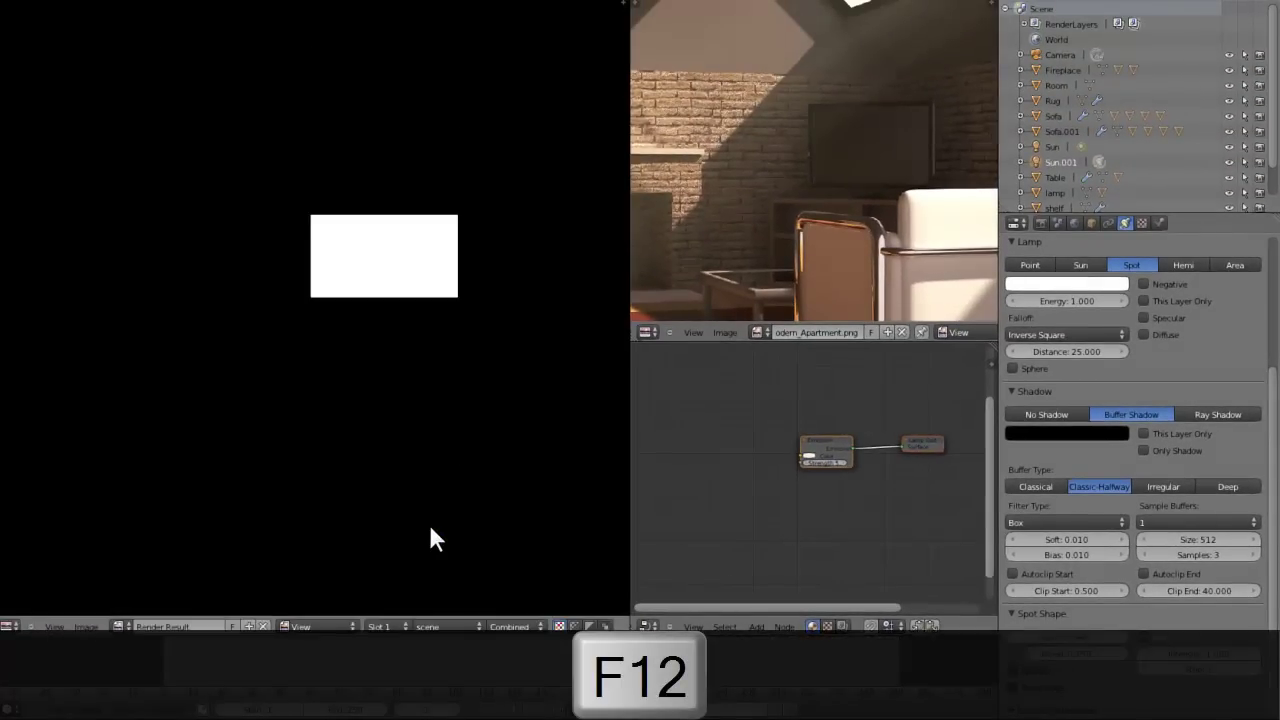
pyautogui.press('F9')
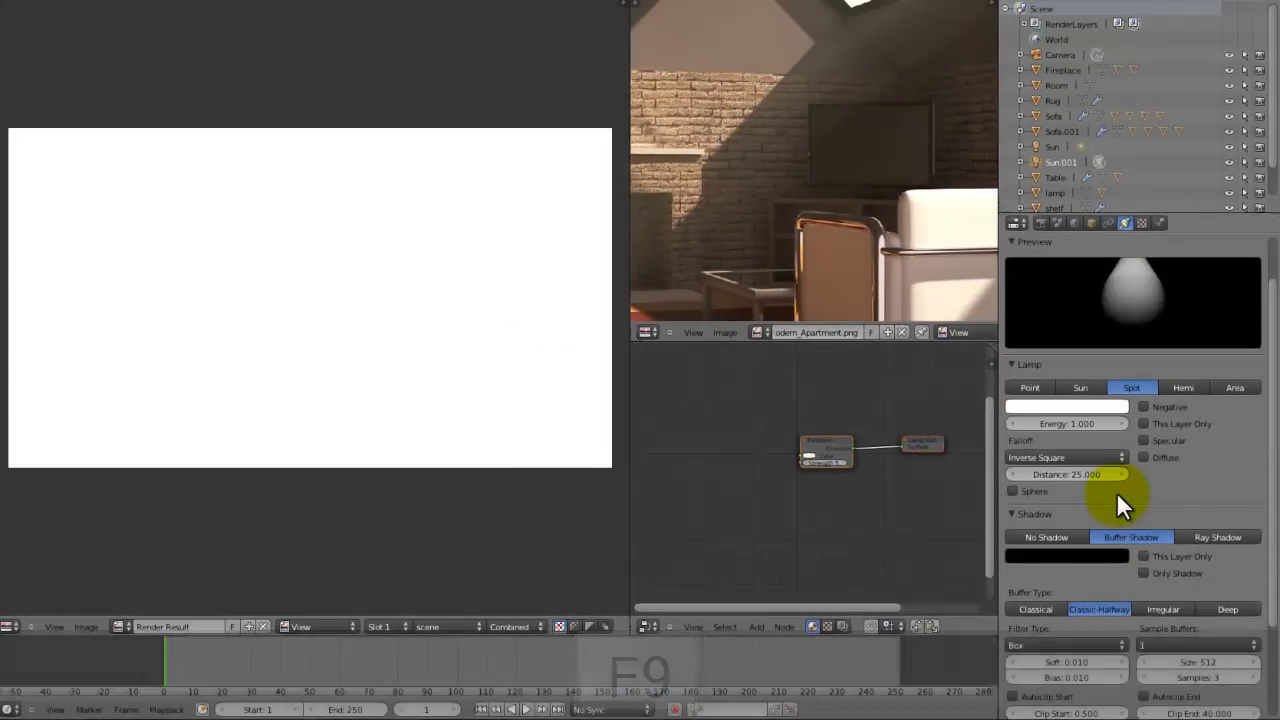
# - Change the world's horizon color to black and render the scene again
pyautogui.scroll(-3, 1250, 548)
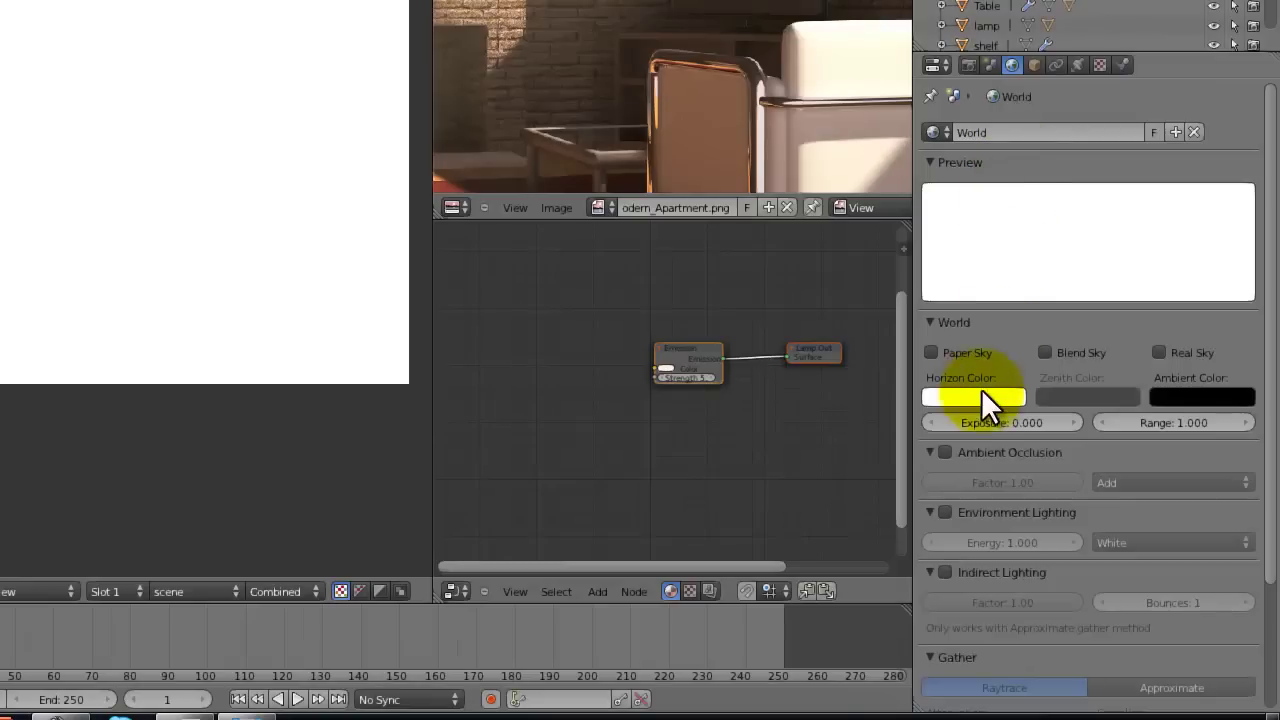
pyautogui.click(980, 396)
pyautogui.click(1088, 270)
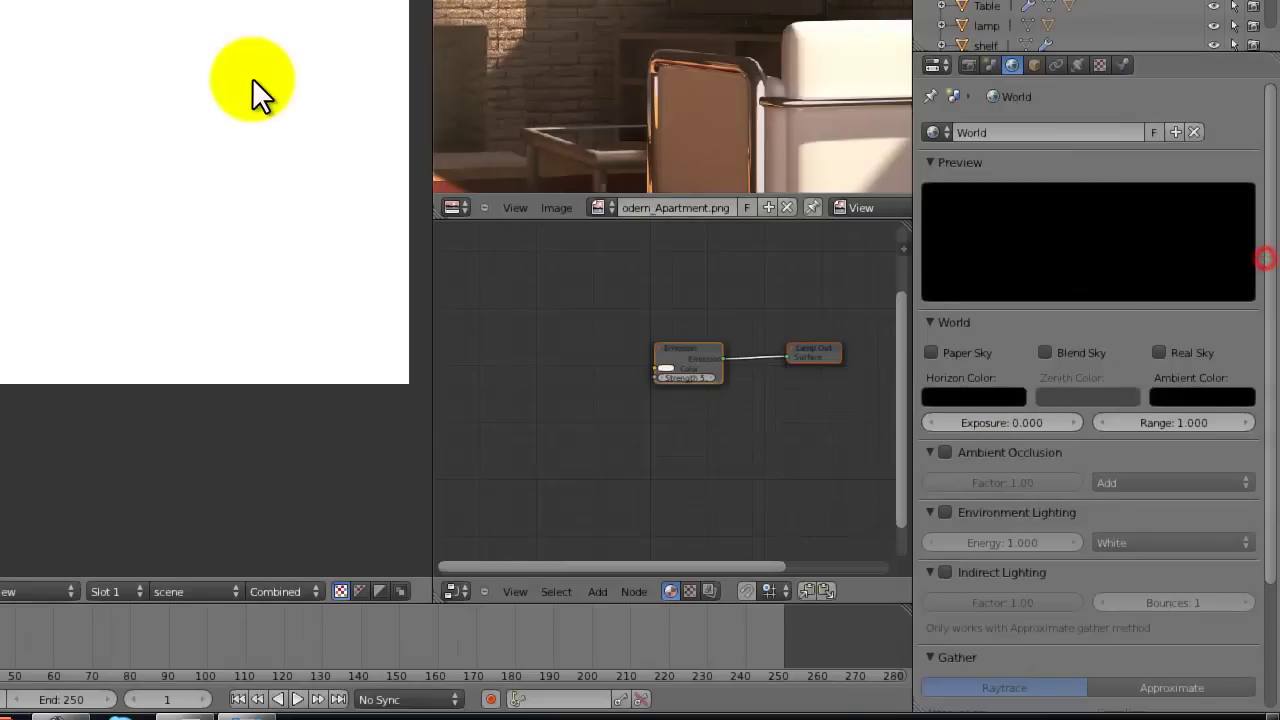
pyautogui.press('F12')
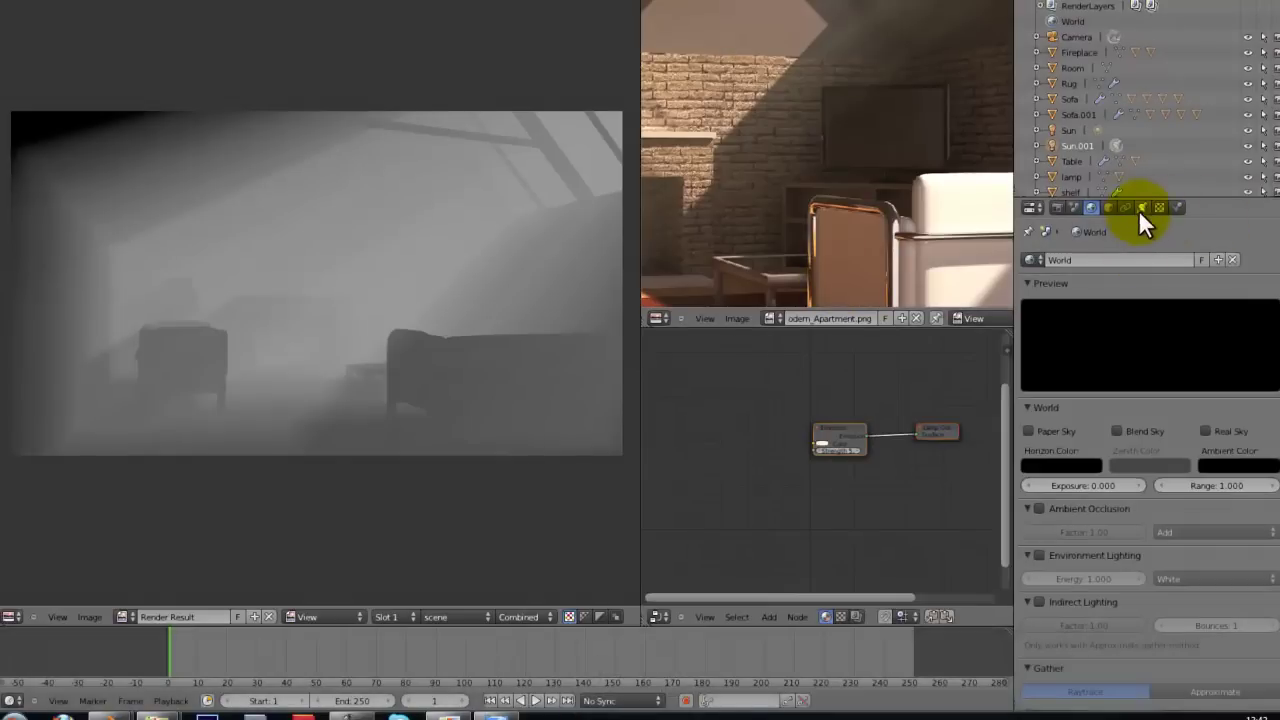
# - Tune the spot lamp's cone size over repeated test renders, ending at about 75.4°
pyautogui.click(1142, 208)
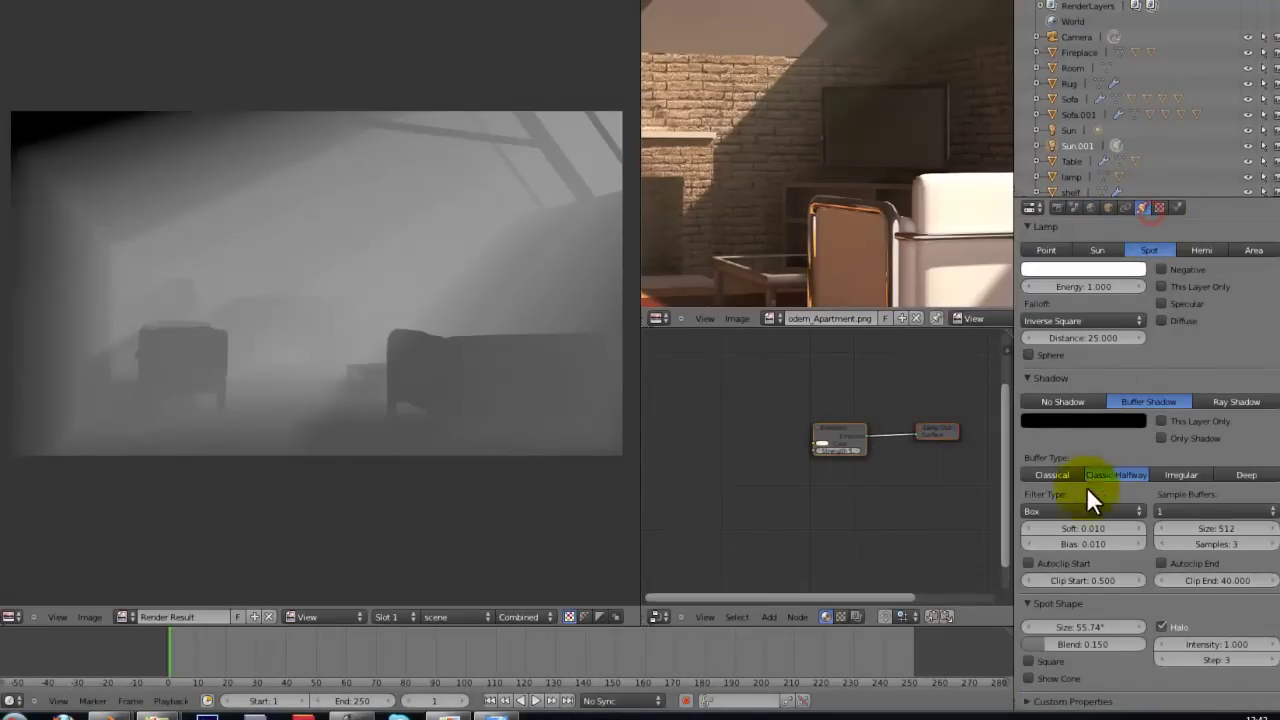
pyautogui.moveTo(1072, 626); pyautogui.dragTo(1089, 624)
pyautogui.press('F12')
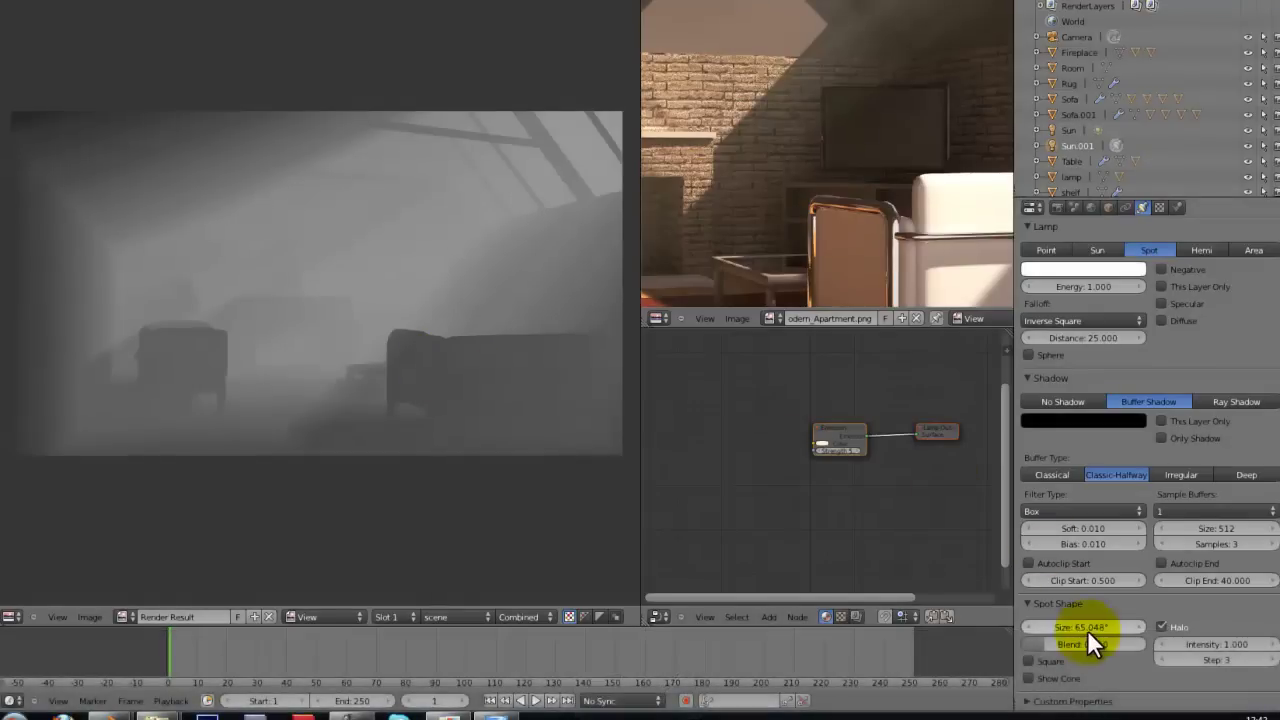
pyautogui.press('F12')
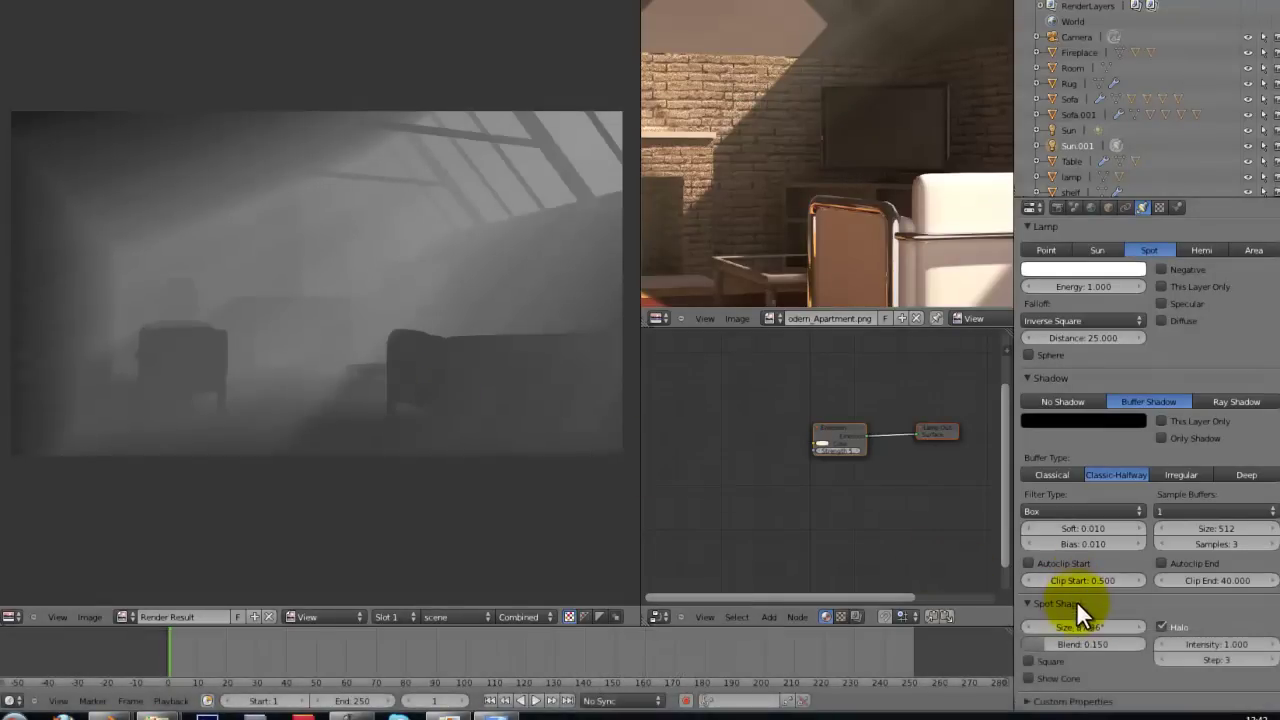
pyautogui.moveTo(1082, 622); pyautogui.dragTo(1059, 632)
pyautogui.press('F12')
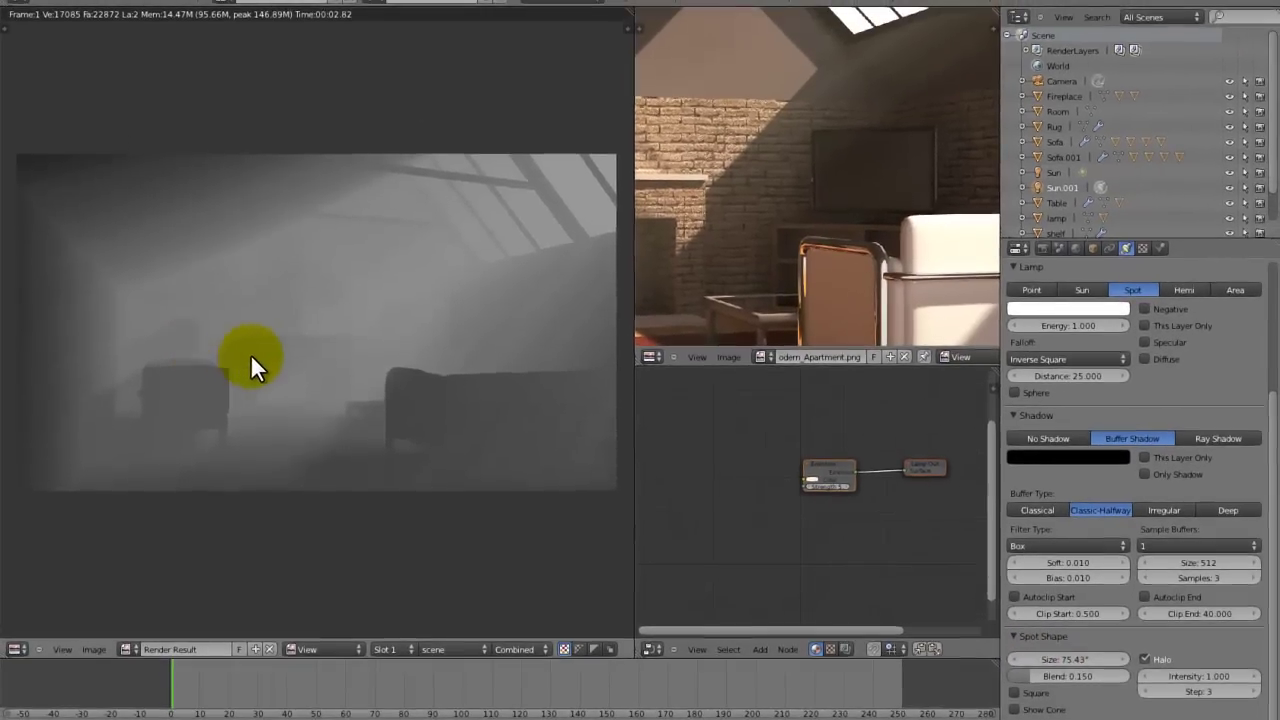
# - Save the rendered light-ray image in the IMAGES folder, overwriting volumetric_light factor.png
pyautogui.press('F3')
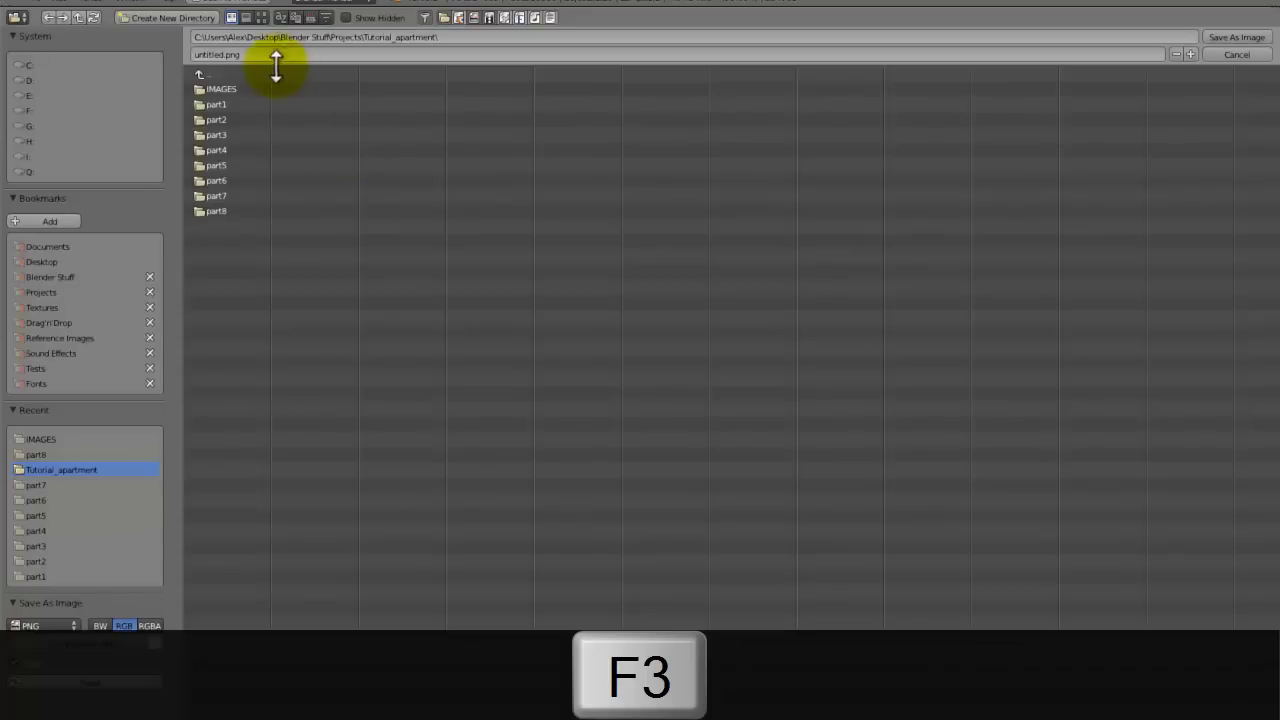
pyautogui.click(253, 90)
pyautogui.click(257, 104)
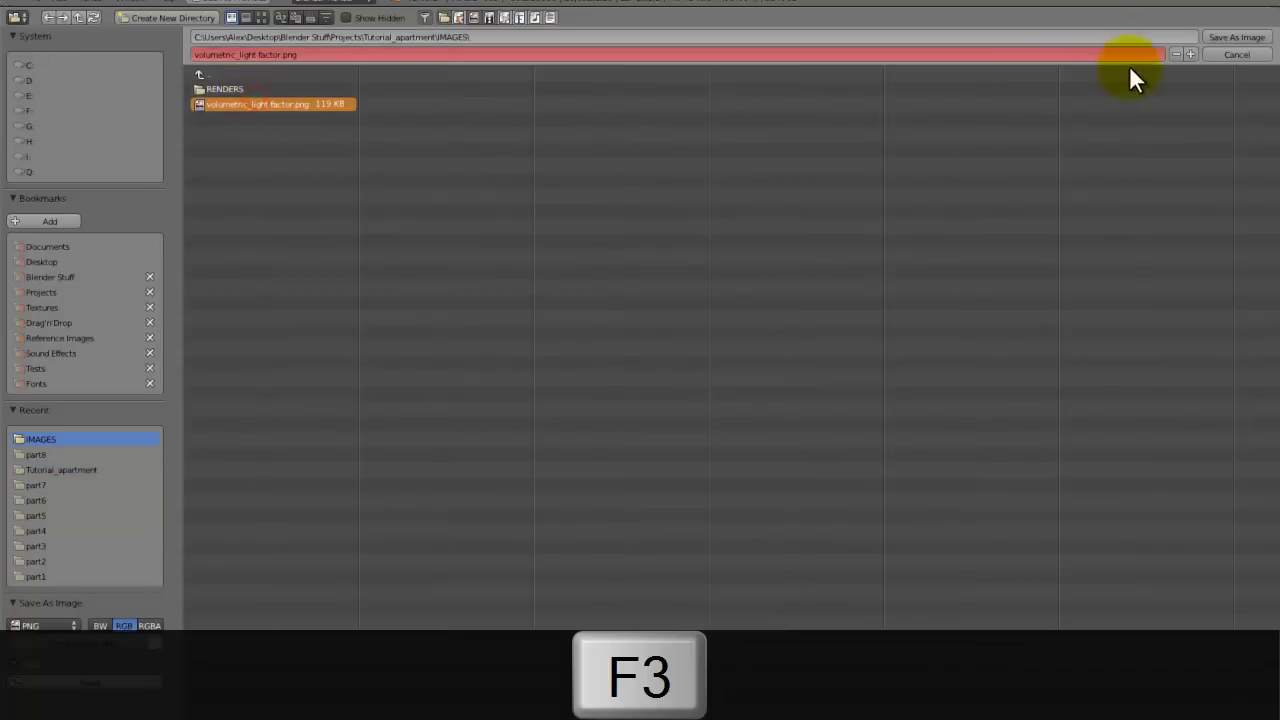
pyautogui.click(1237, 37)
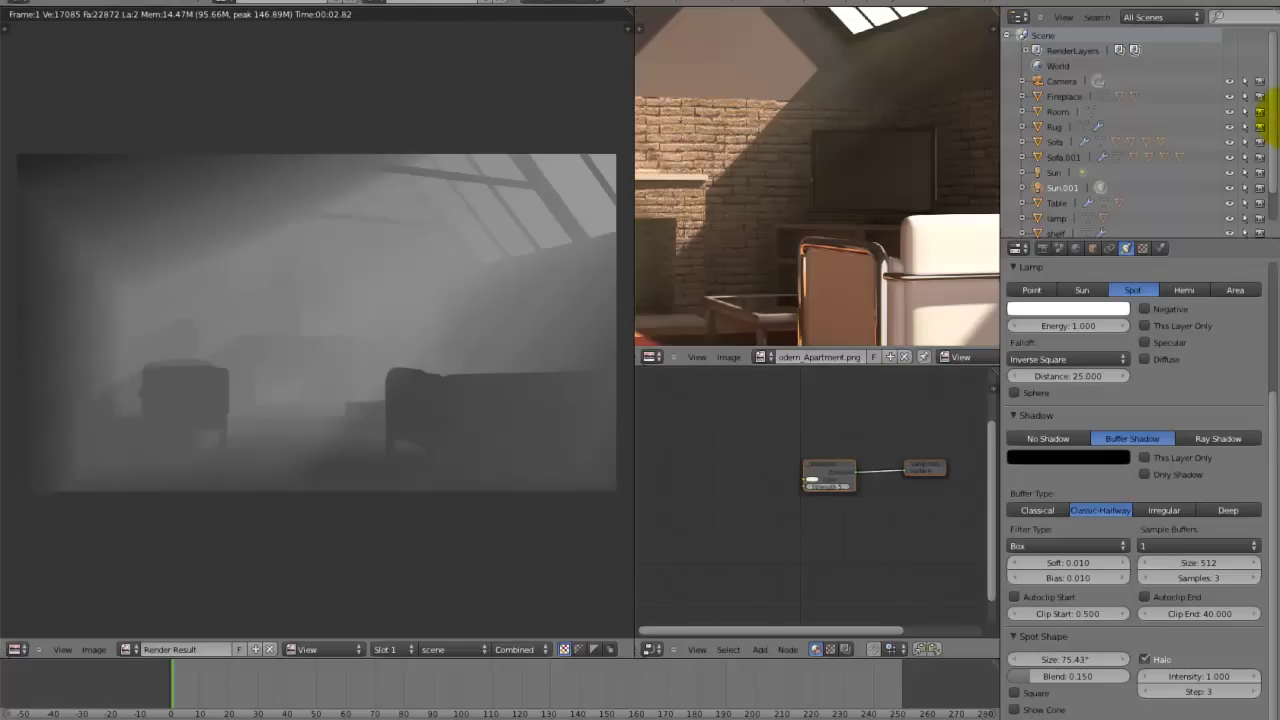
# - In the Cycles compositing scene, move the Image node away from the Scale node and load the updated volumetric_light factor.png into it
pyautogui.click(1270, 2)
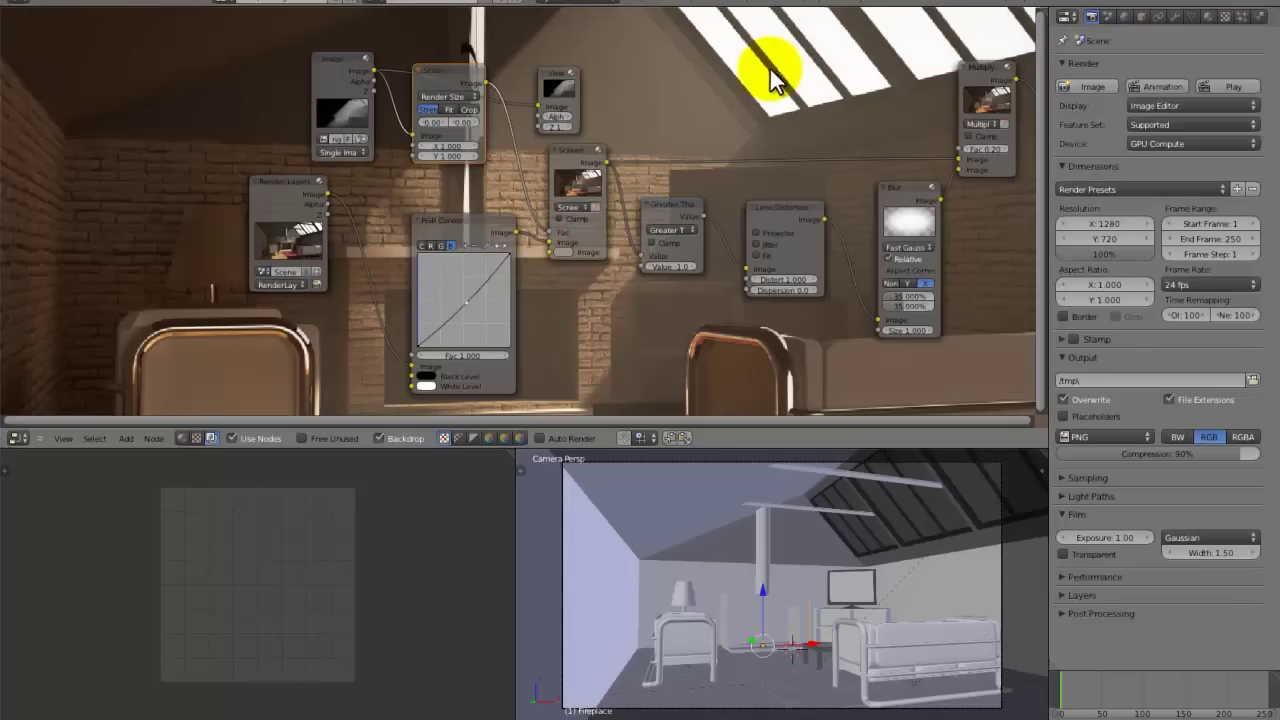
pyautogui.hotkey('shift', 'space')
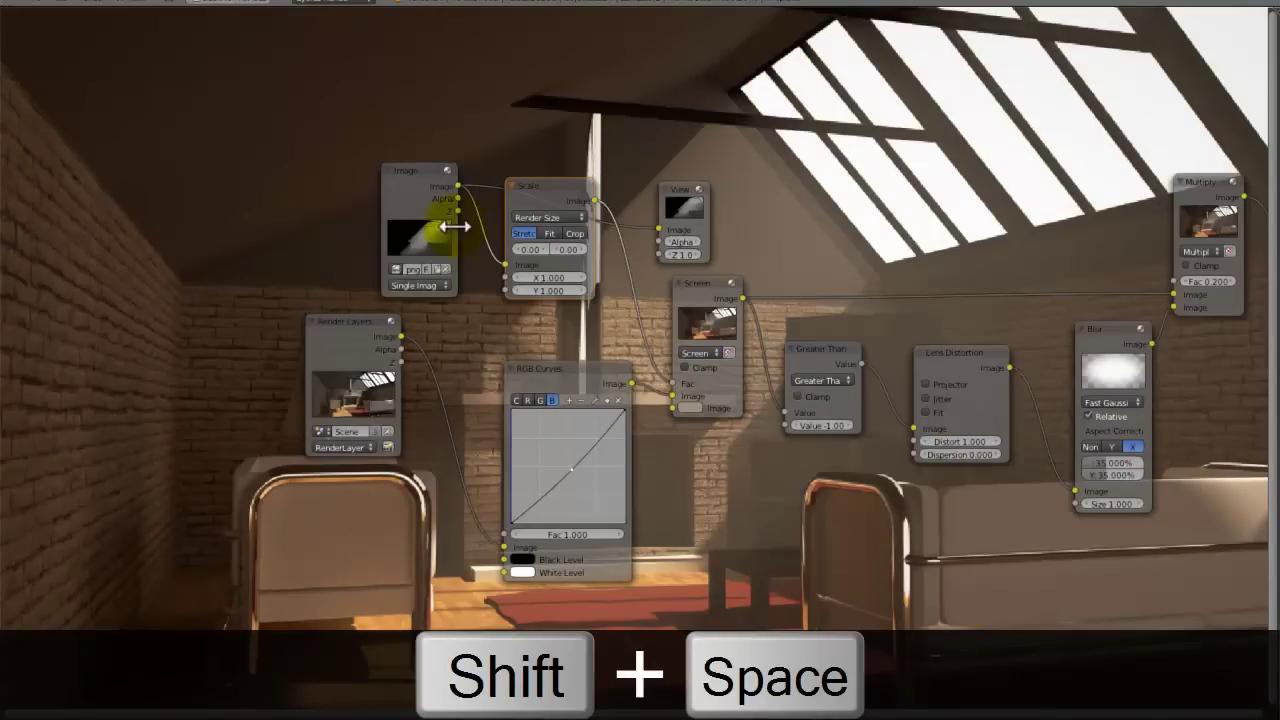
pyautogui.moveTo(433, 222); pyautogui.dragTo(359, 226)
pyautogui.click(359, 276)
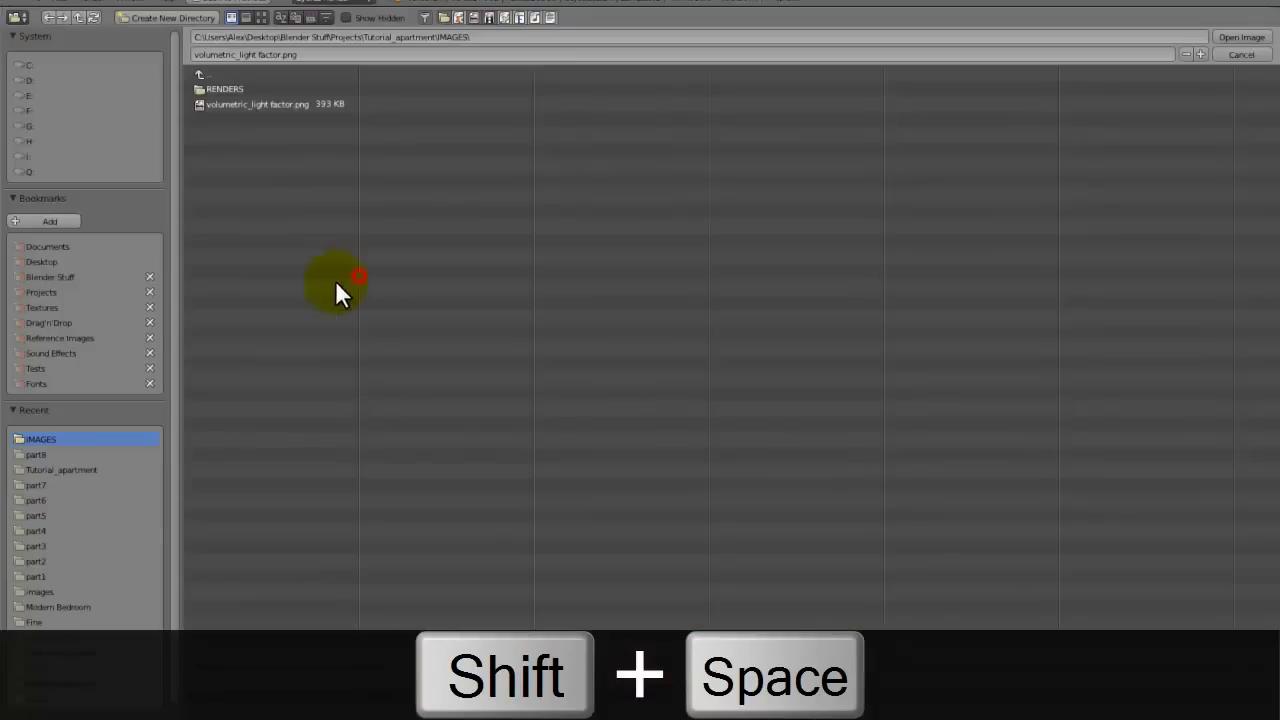
pyautogui.click(255, 104)
pyautogui.click(1242, 37)
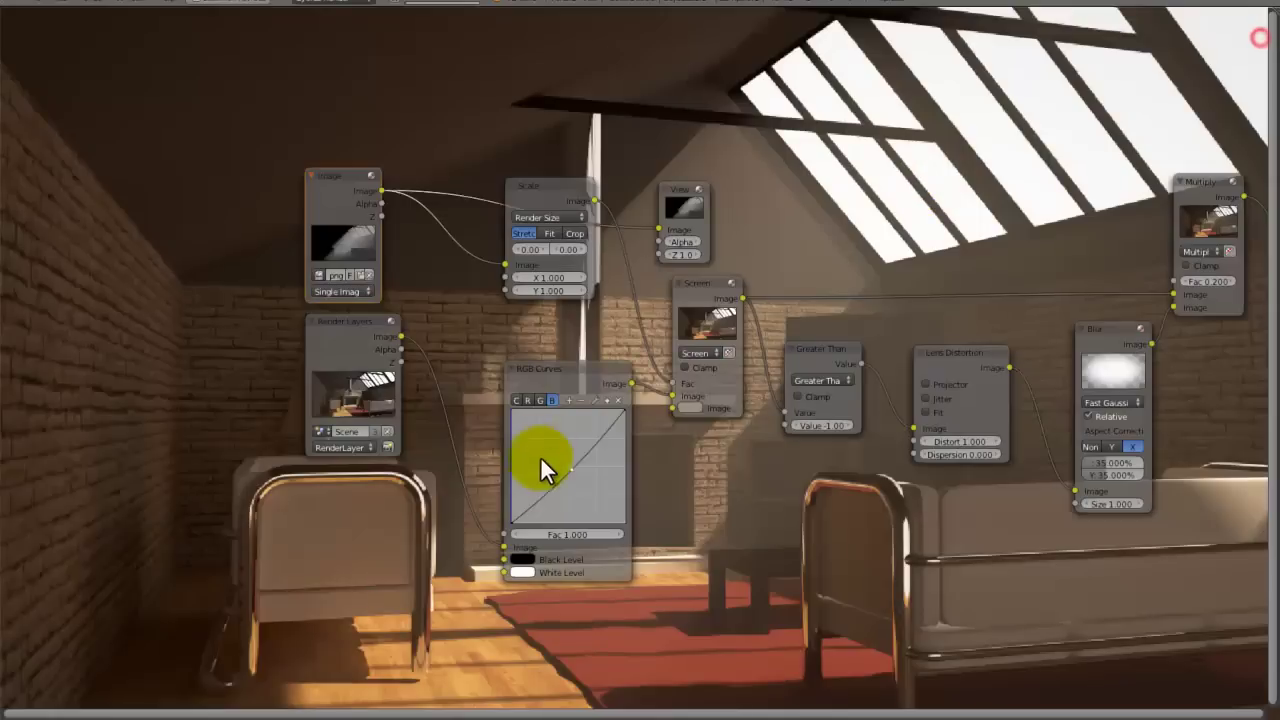
# - Examine the composited light rays on the backdrop and the node chain from the Image input to the Color Balance
pyautogui.scroll(-2, 815, 267)
pyautogui.scroll(6, 815, 267)
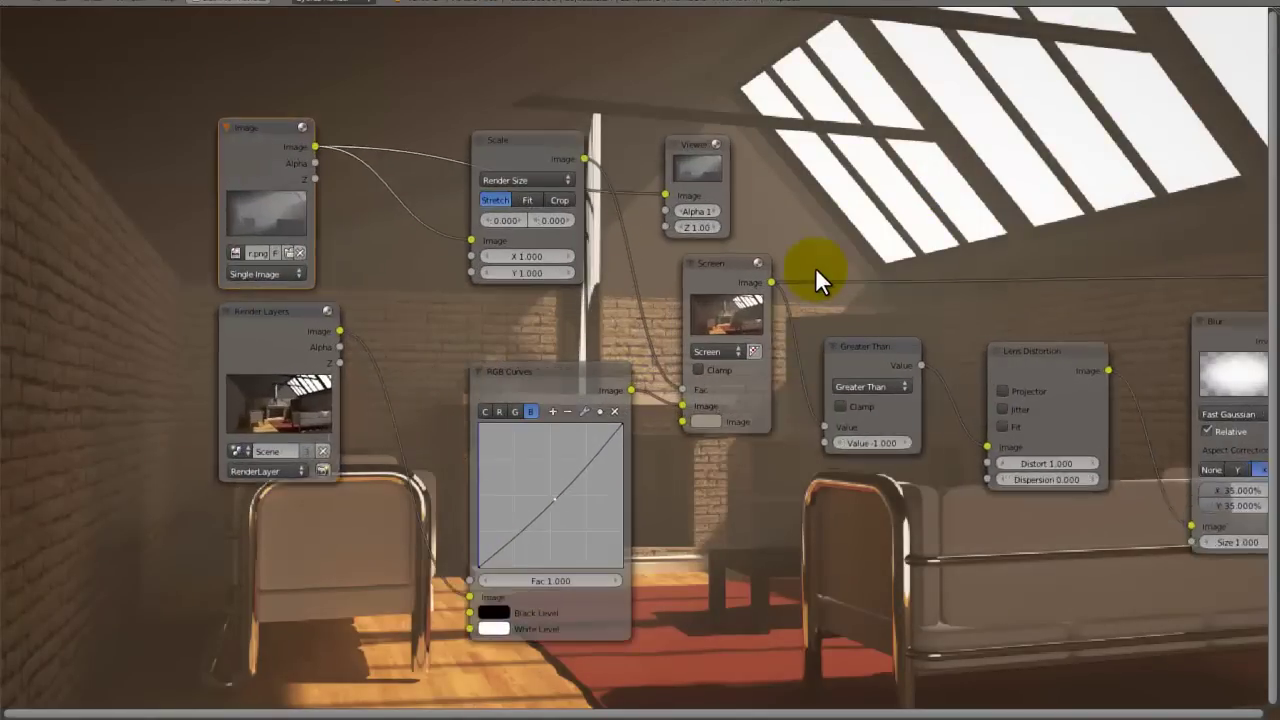
pyautogui.moveTo(815, 267); pyautogui.dragTo(453, 176, button='middle')
pyautogui.scroll(-4, 405, 178)
pyautogui.scroll(-3, 611, 214)
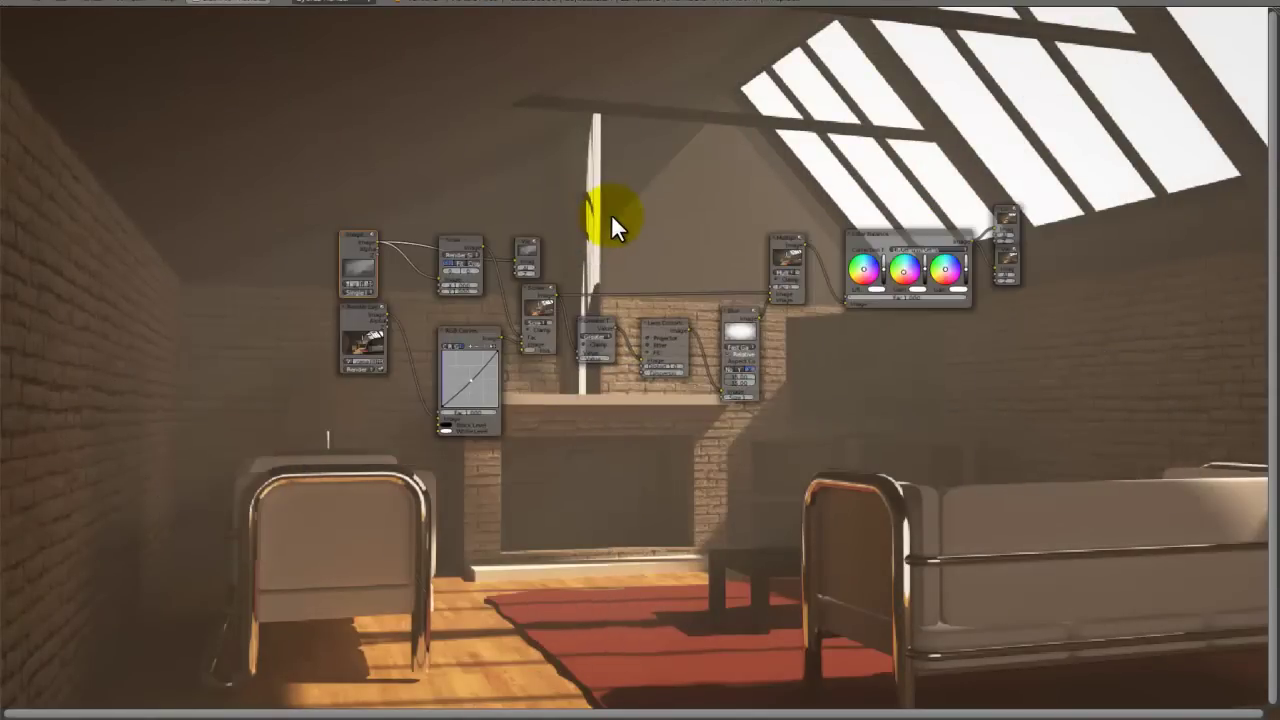
pyautogui.scroll(4, 611, 214)
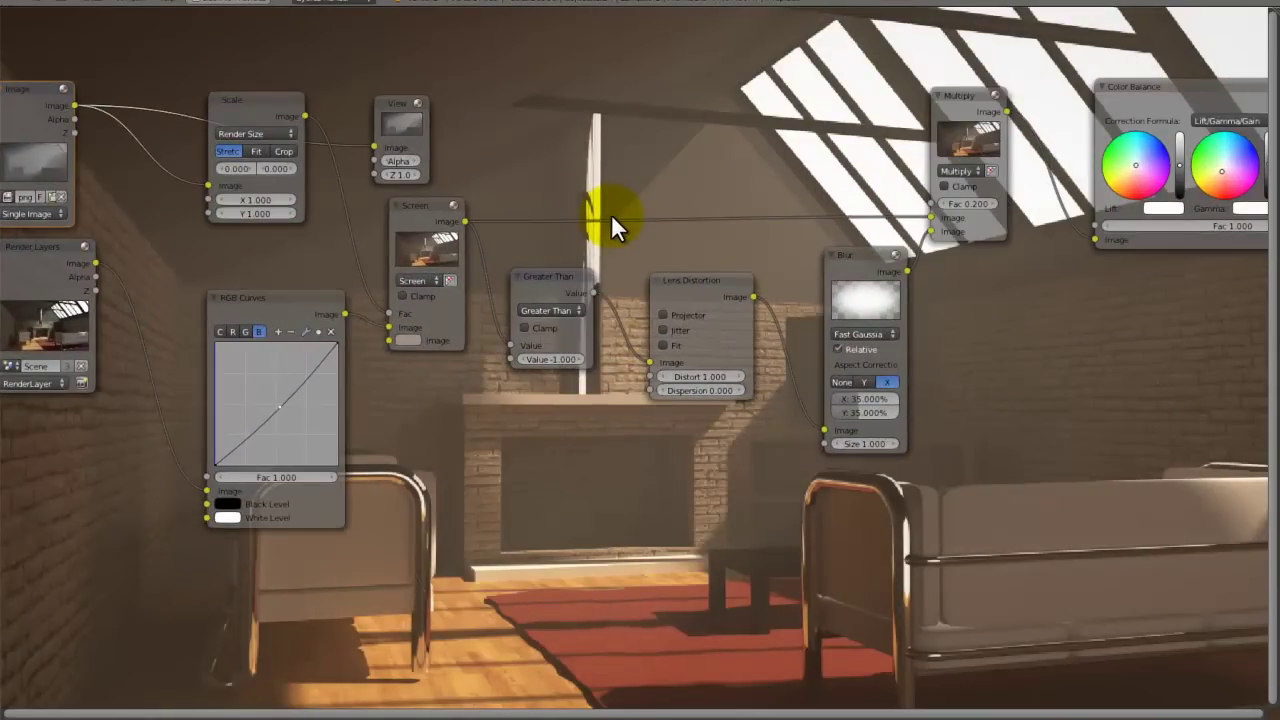
# - Display Modern_Apartment.png in the image editor, maximized and fitted to view, as the reference for comparison
pyautogui.hotkey('shift', 'space')
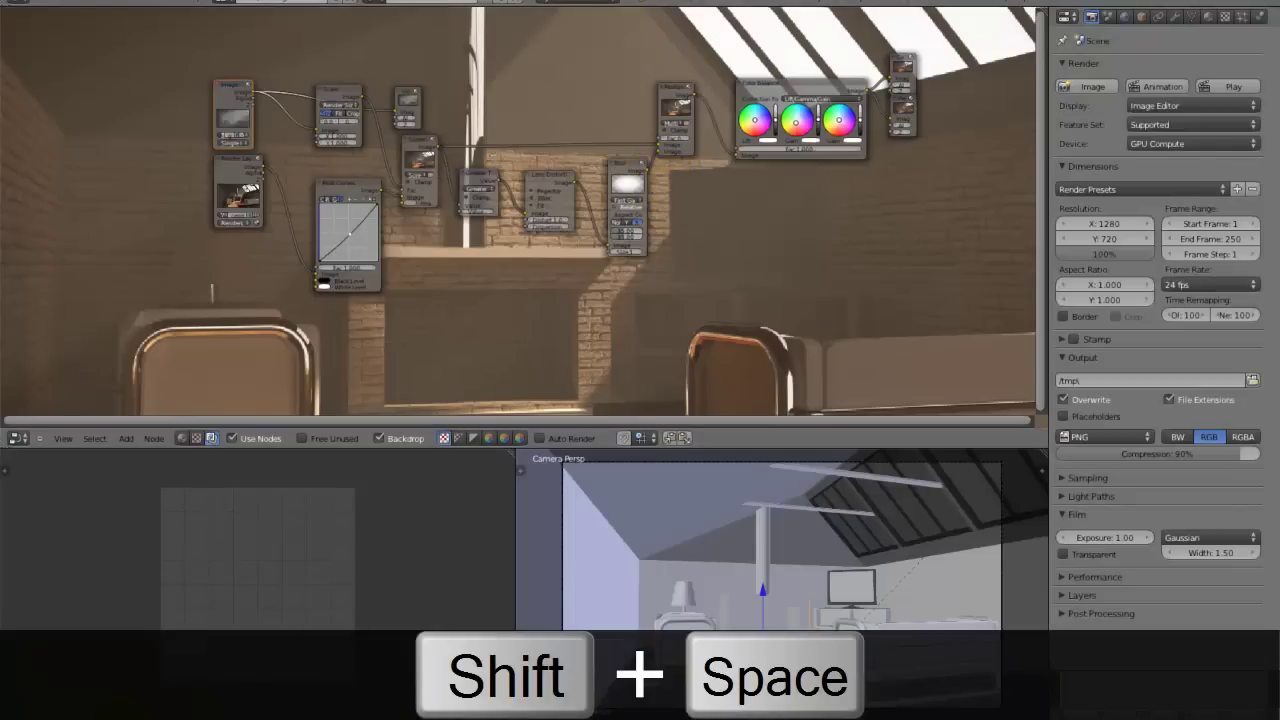
pyautogui.click(125, 705)
pyautogui.click(171, 583)
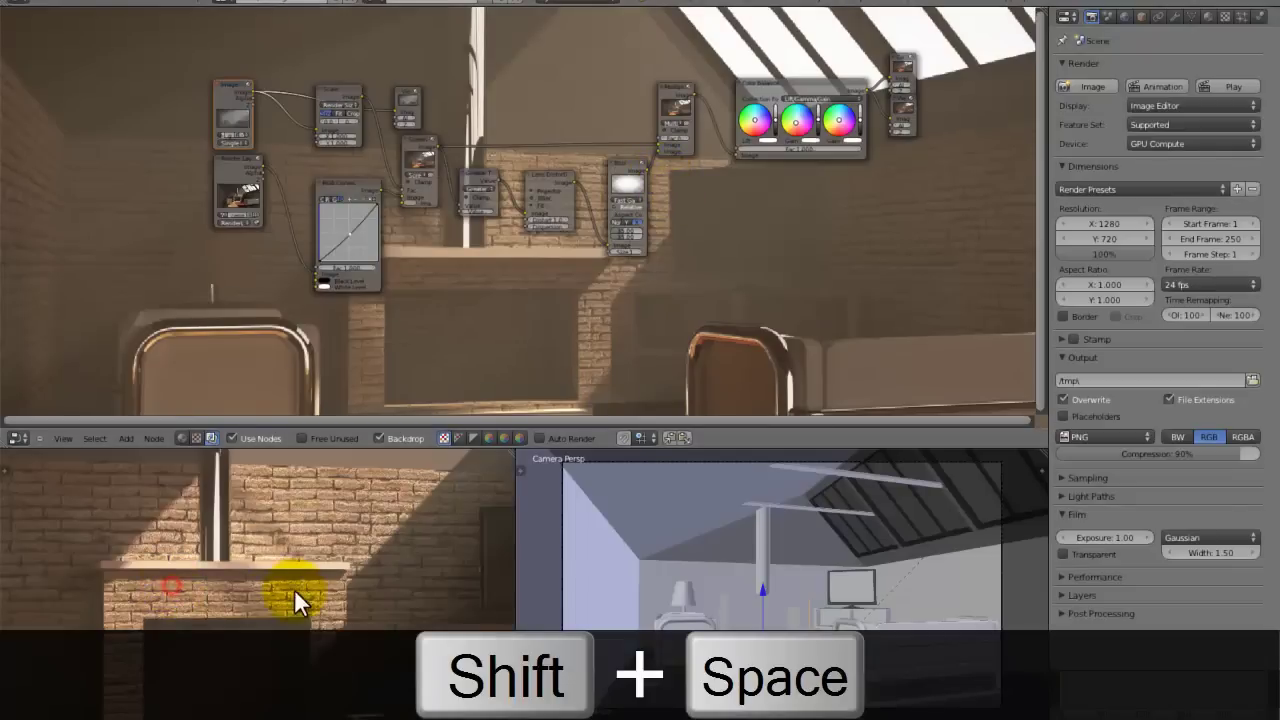
pyautogui.hotkey('shift', 'space')
pyautogui.scroll(-4, 434, 475)
pyautogui.scroll(2, 434, 475)
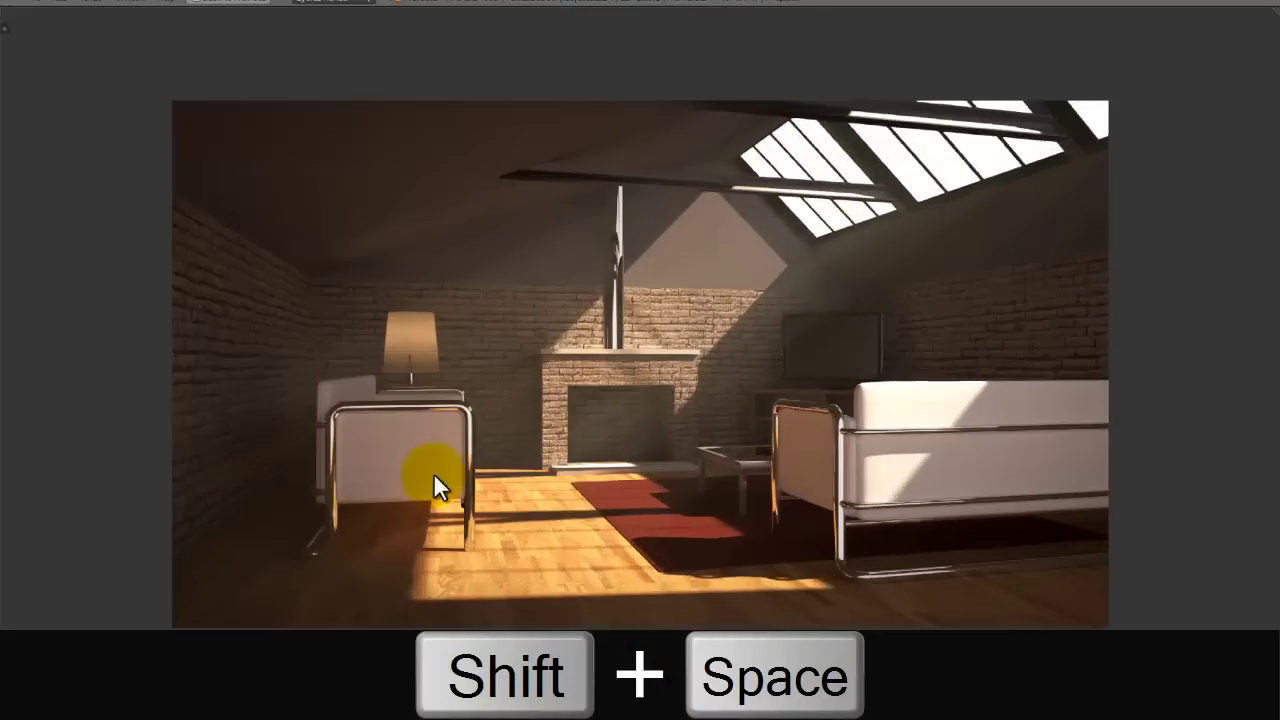
# - Switch the maximized image editor to the Render Result and examine the composited apartment against the reference
pyautogui.click(125, 705)
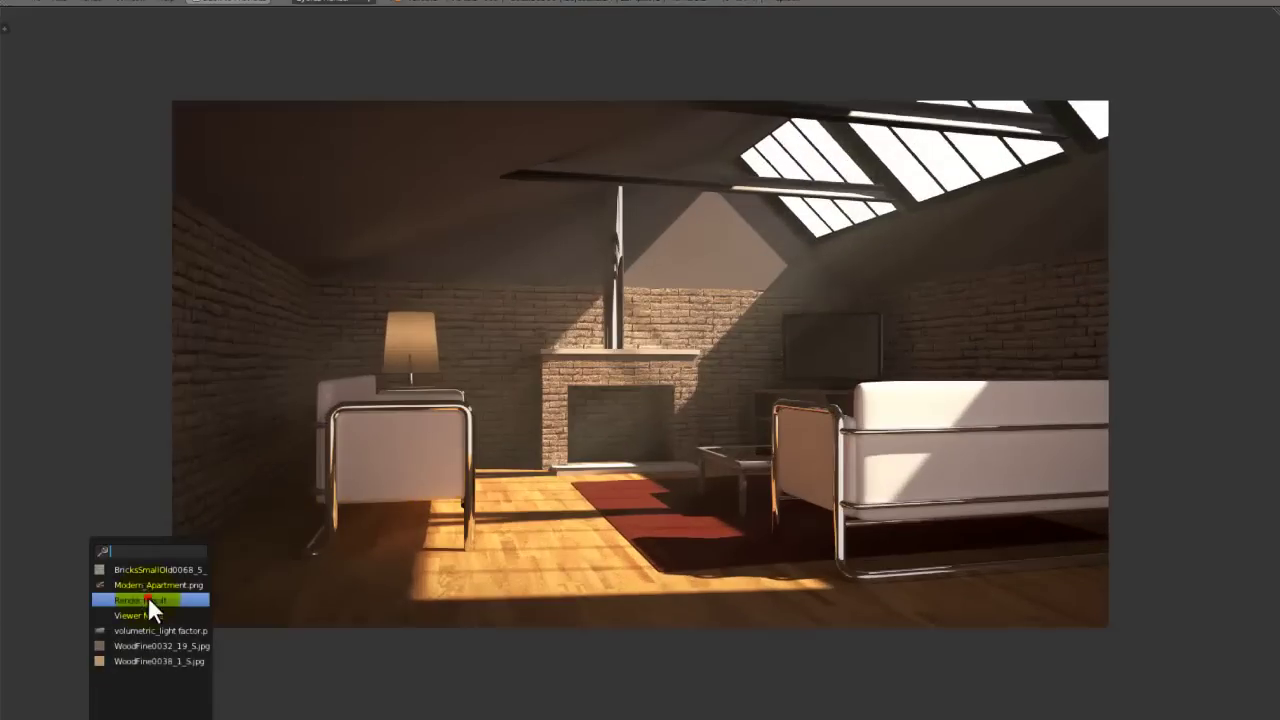
pyautogui.click(145, 598)
pyautogui.scroll(4, 159, 597)
pyautogui.scroll(-1, 167, 589)
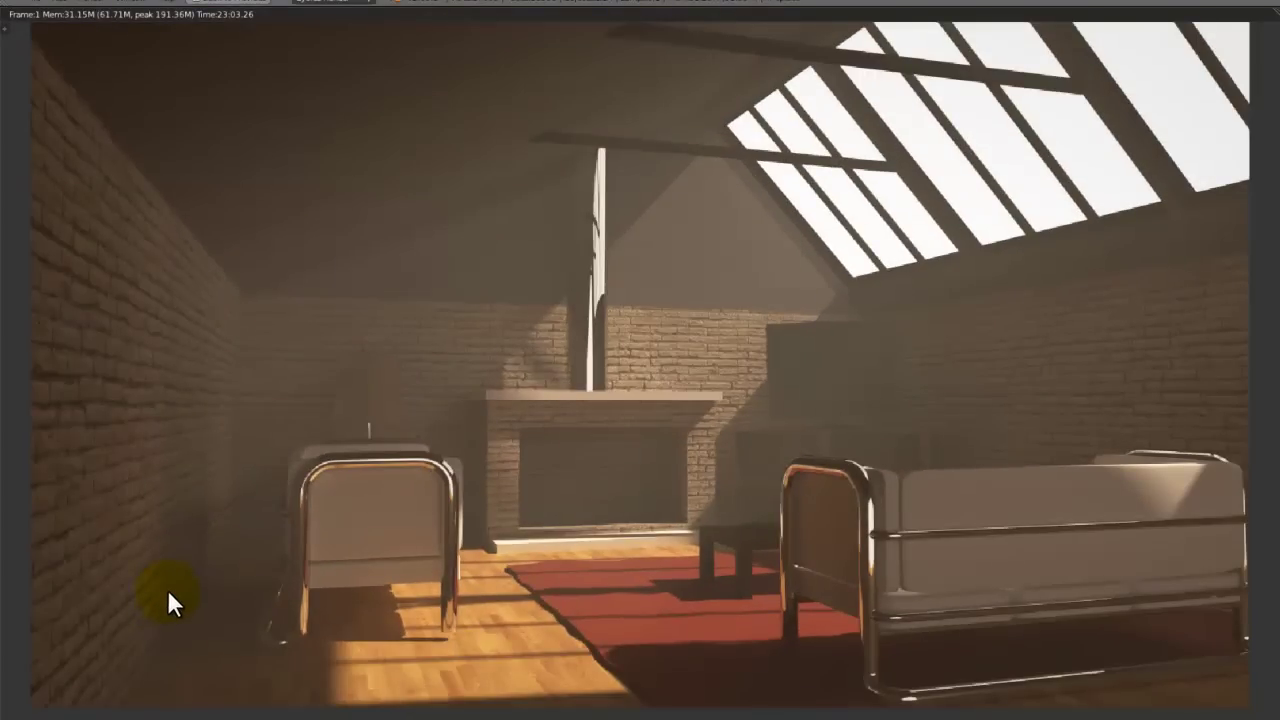
pyautogui.scroll(-1, 169, 586)
pyautogui.scroll(1, 174, 581)
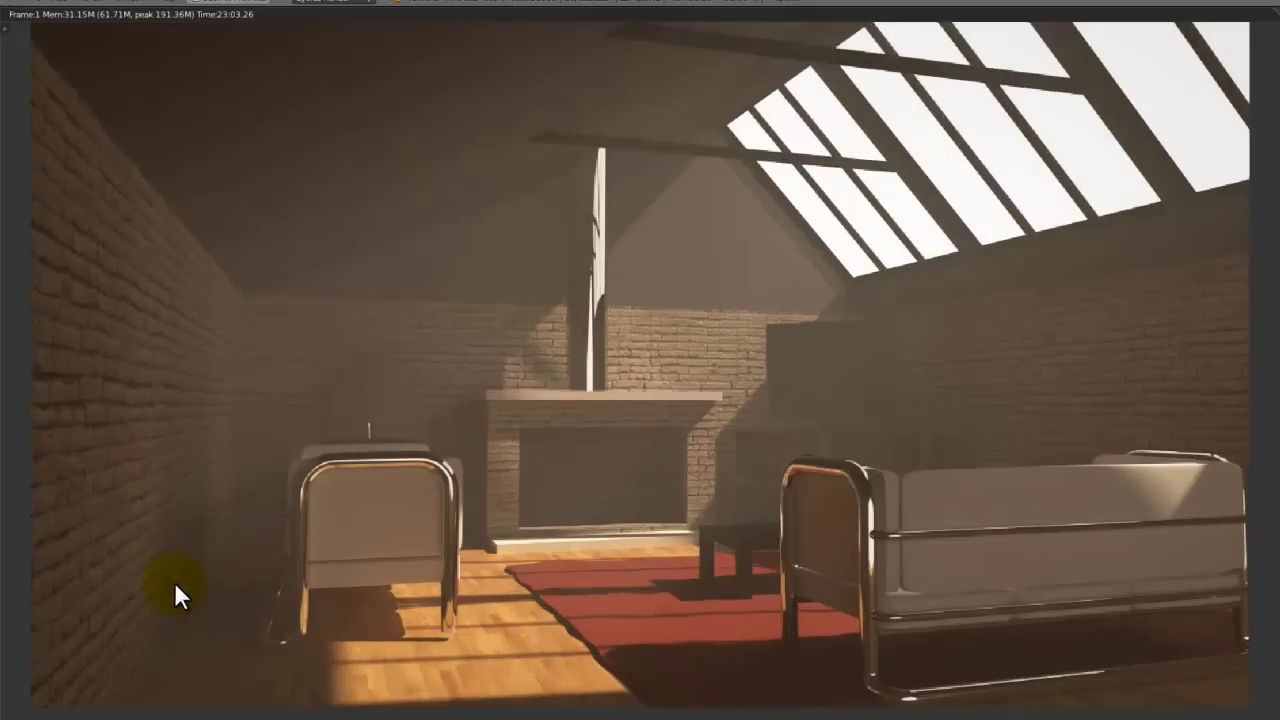